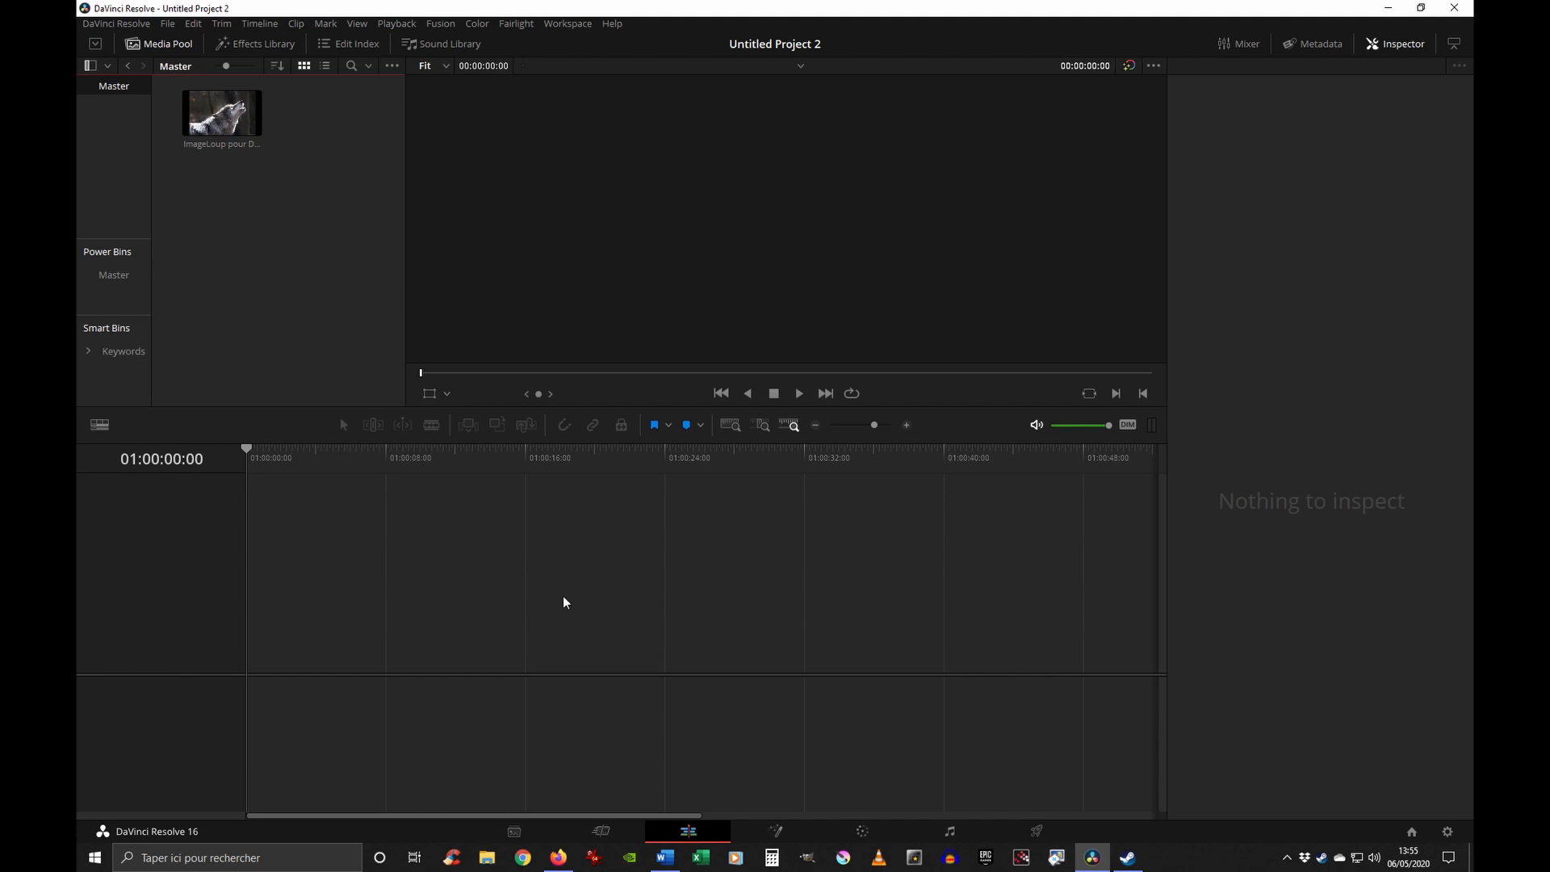
- Place the wolf image from the Media Pool at the start of the Video 1 track in a new timeline
drag(225, 129, 290, 615)
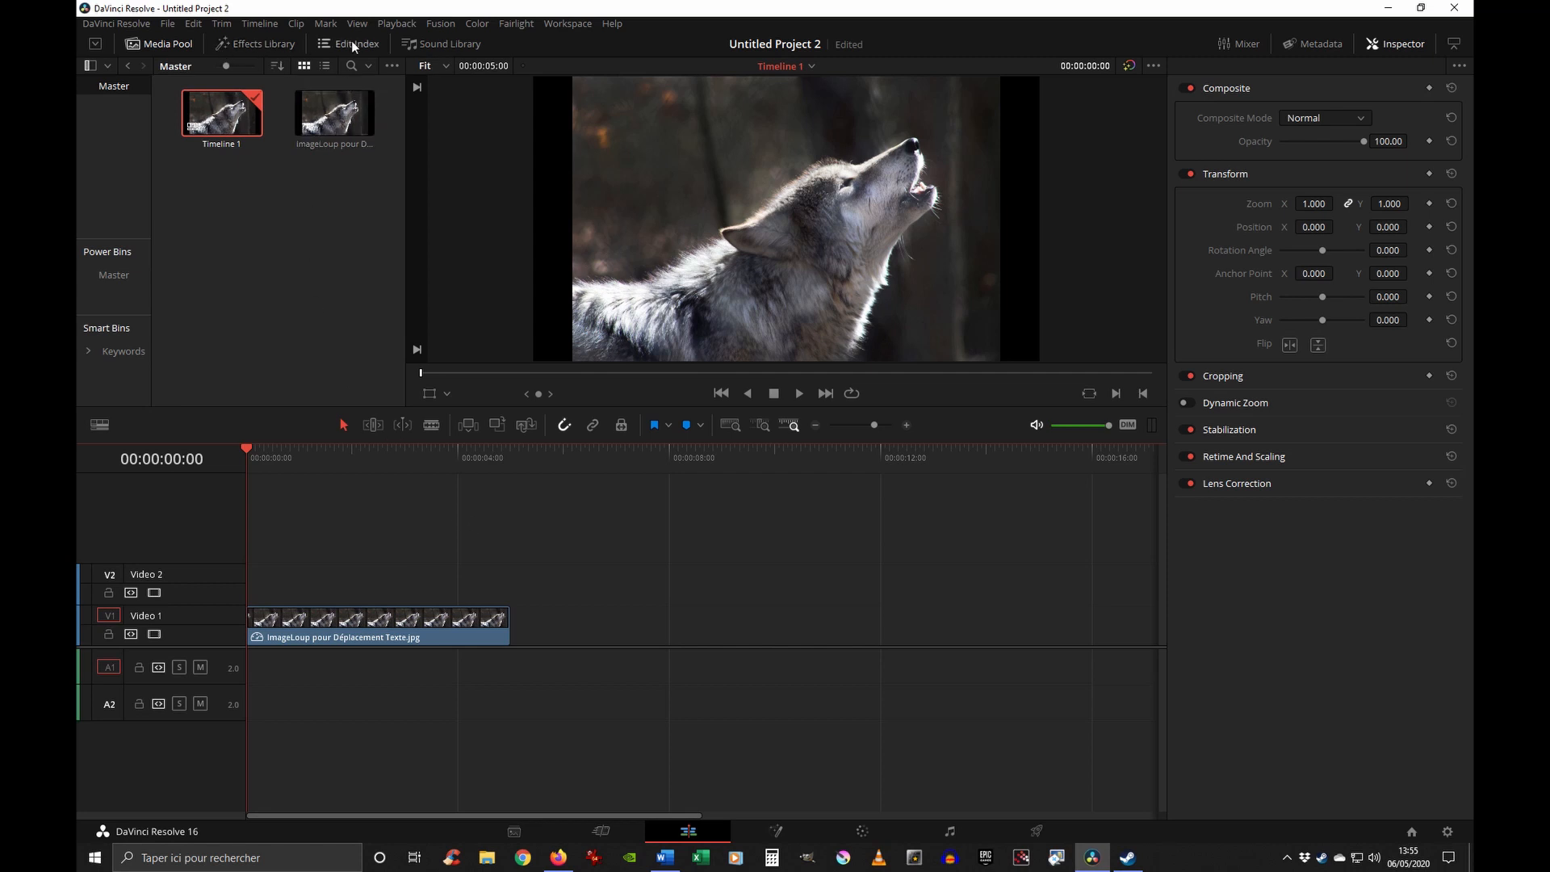
click(600, 830)
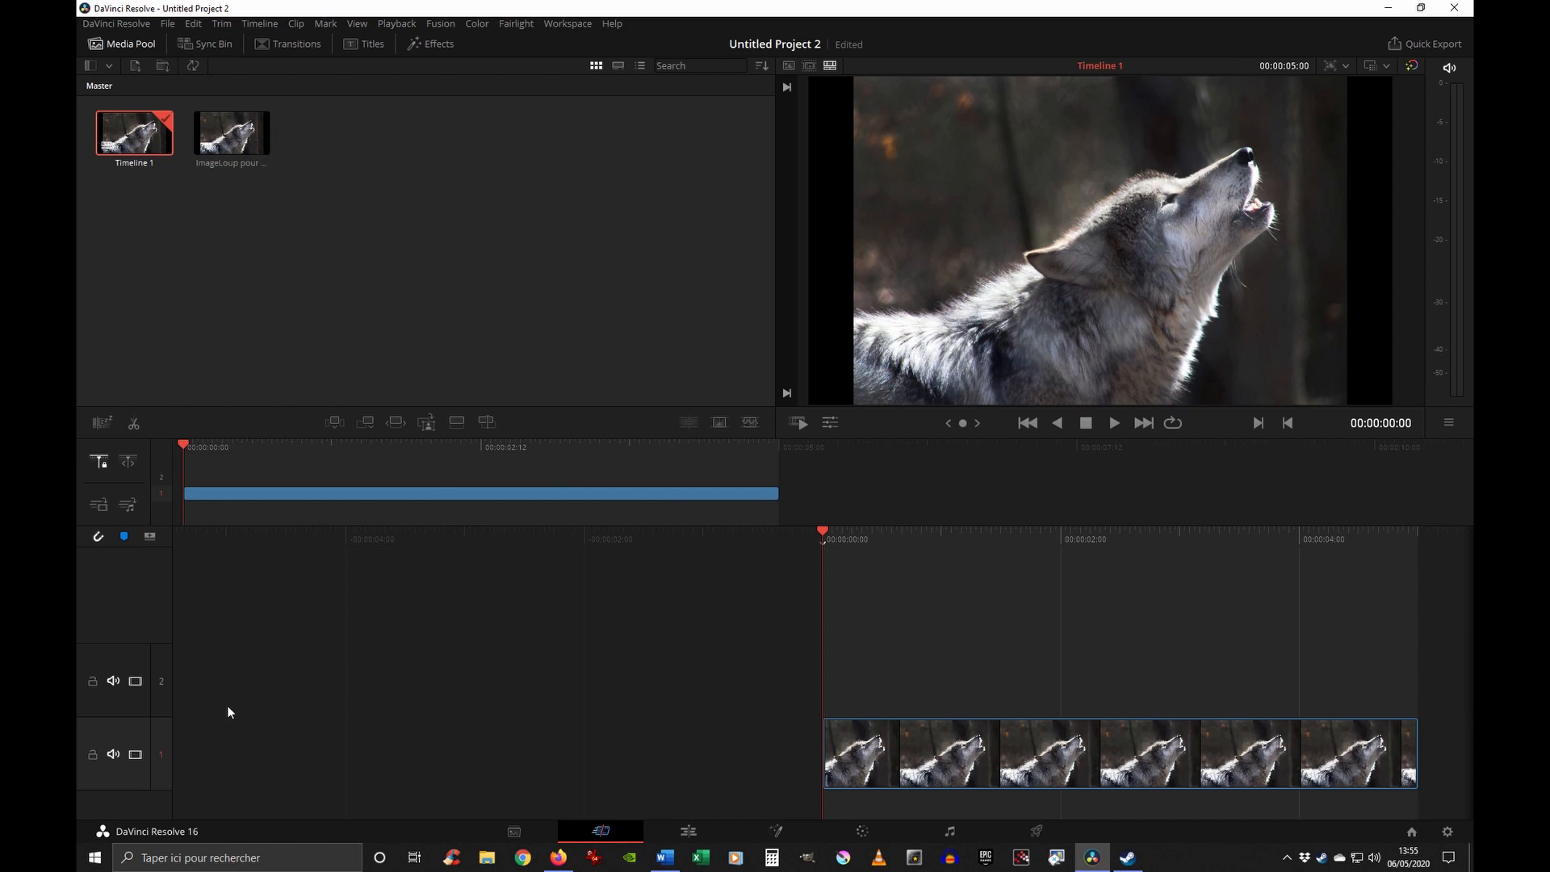
click(688, 831)
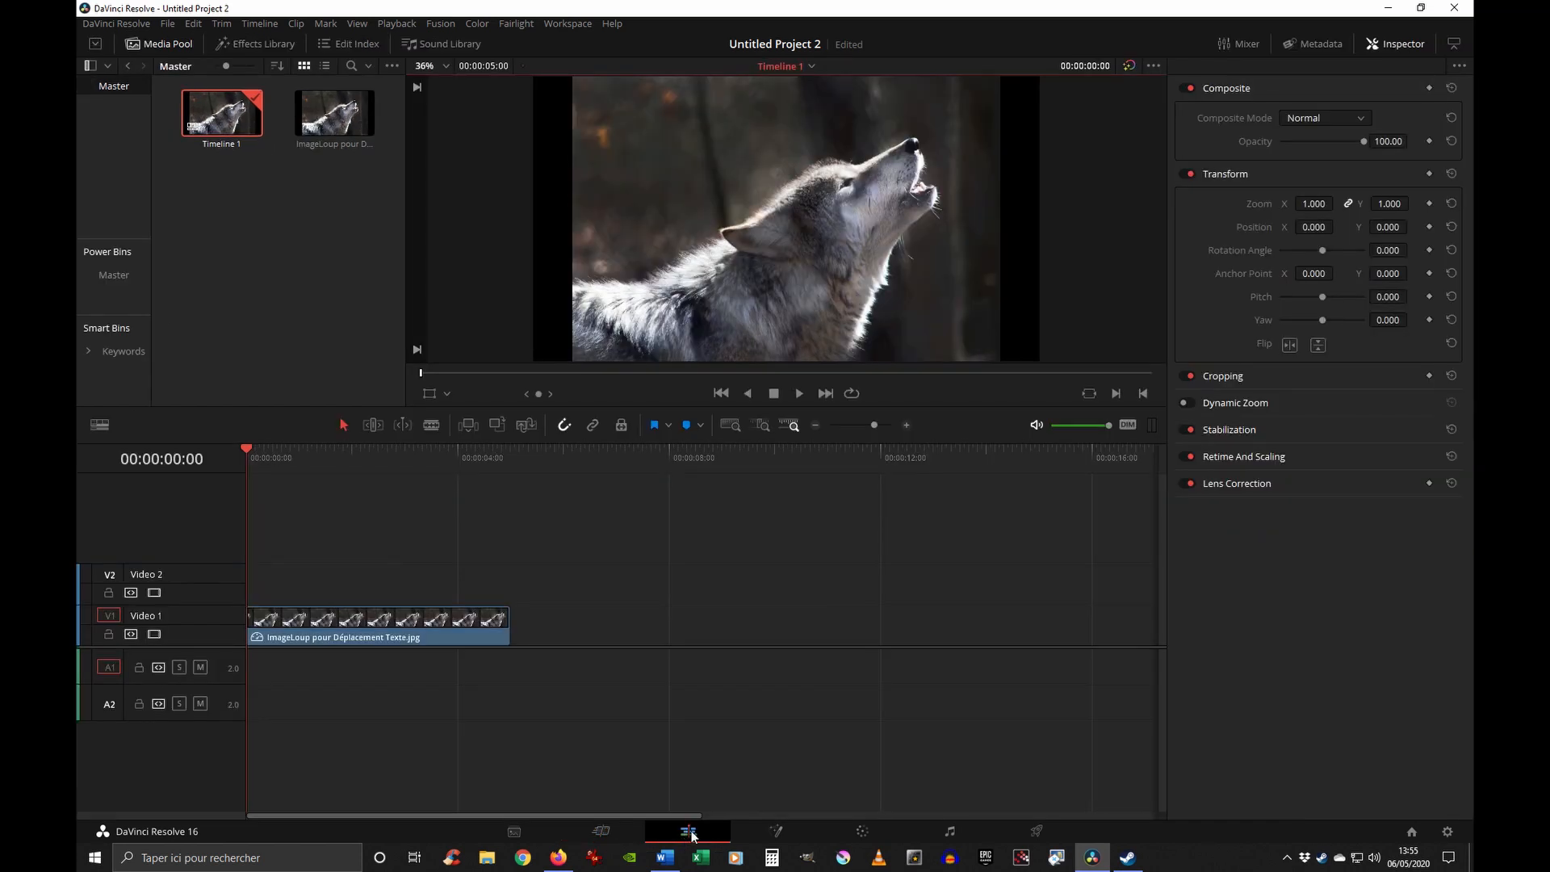
click(600, 839)
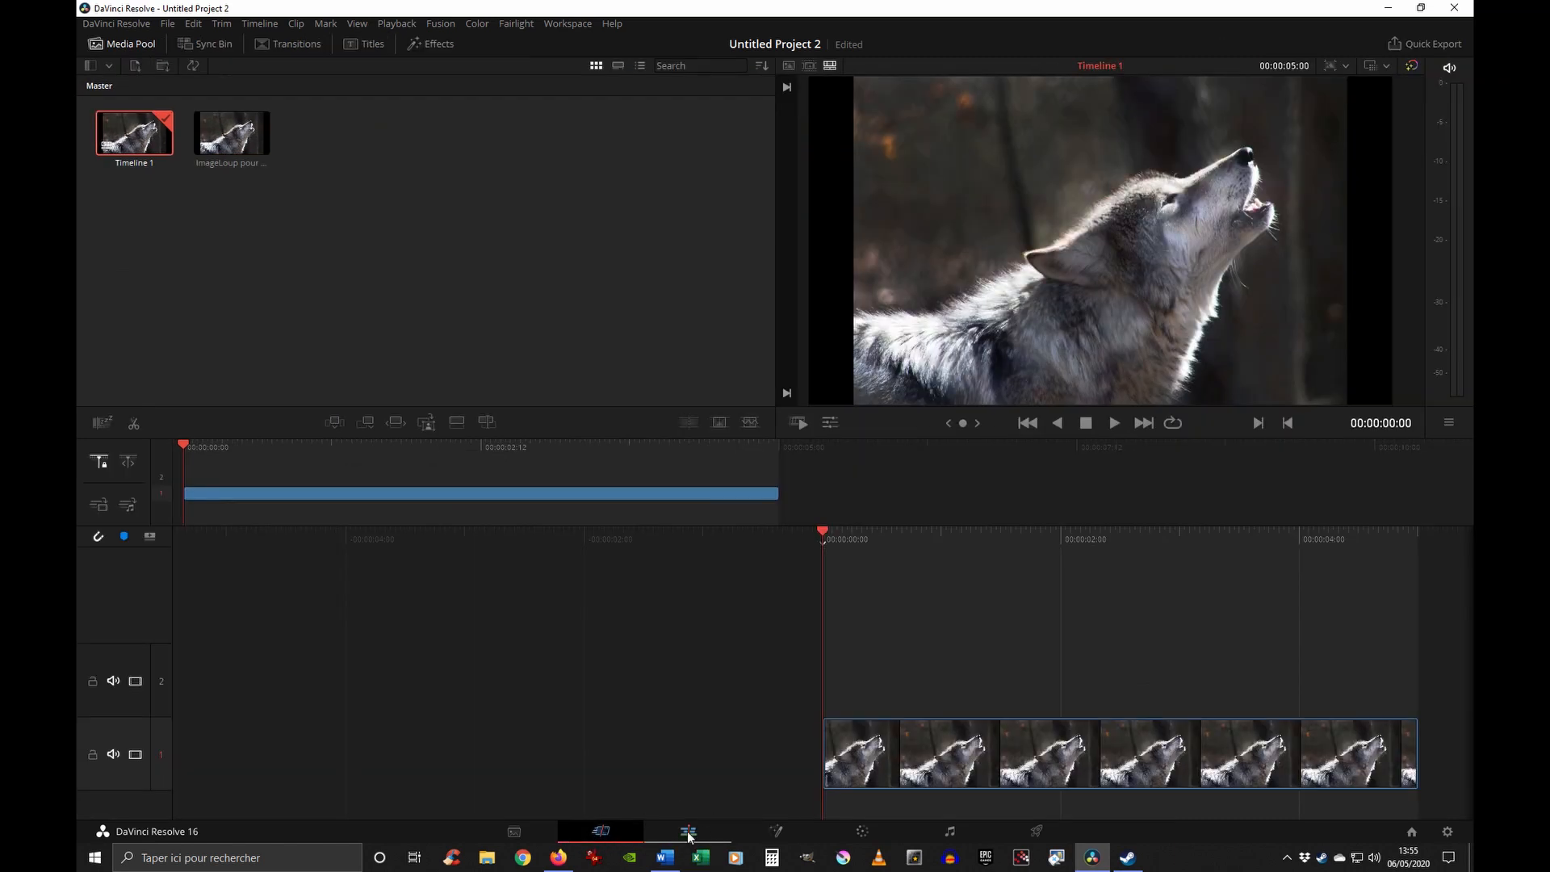
click(689, 836)
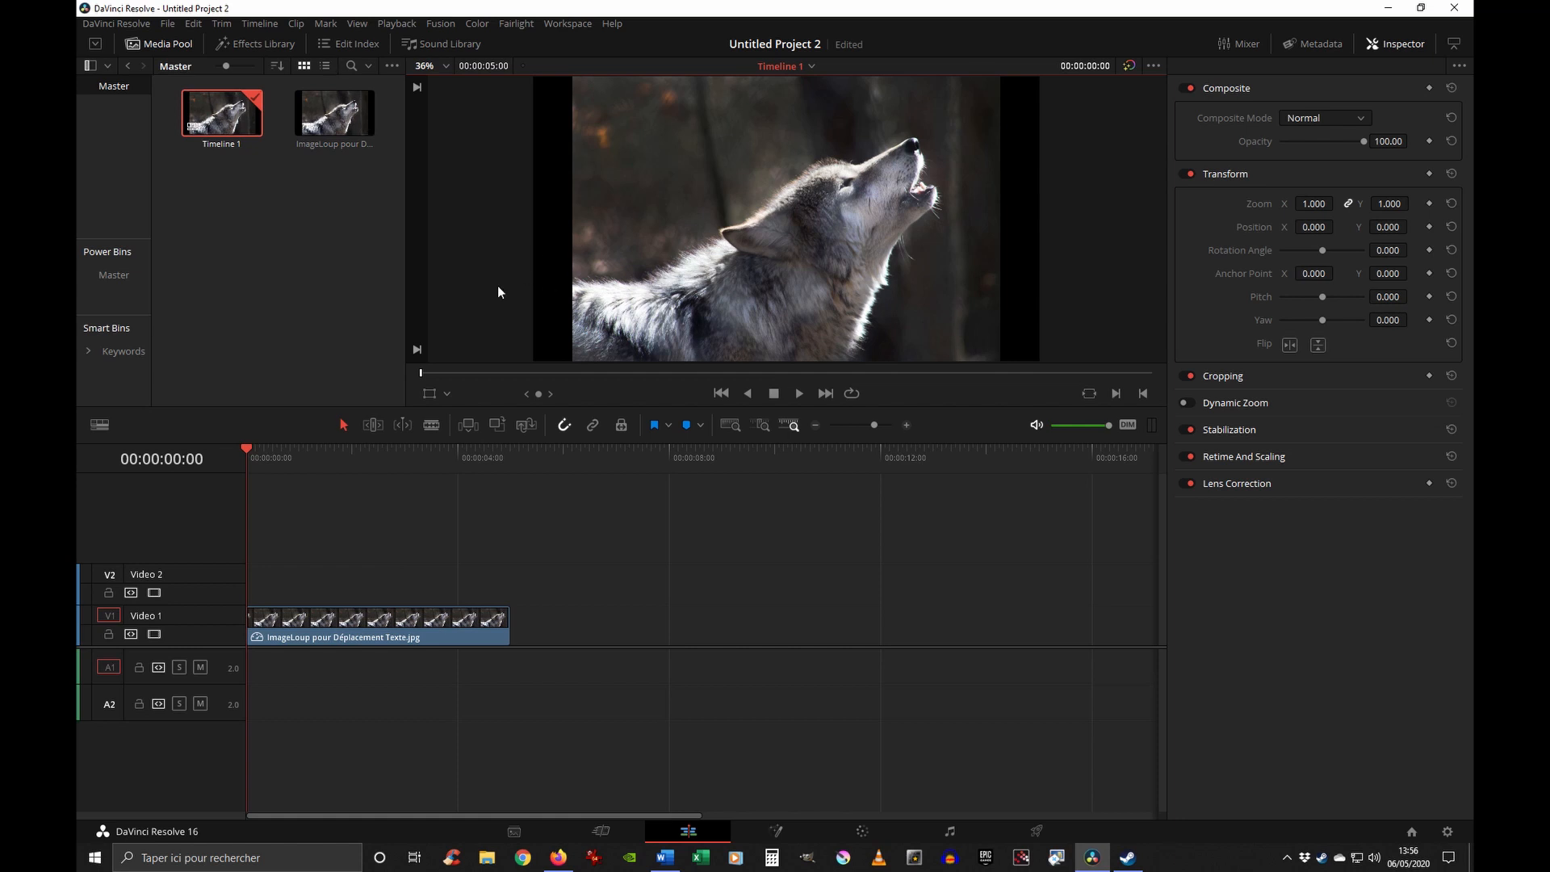
- Examine the Effects Library's video transitions, audio transitions, titles, generators and effects categories
click(261, 45)
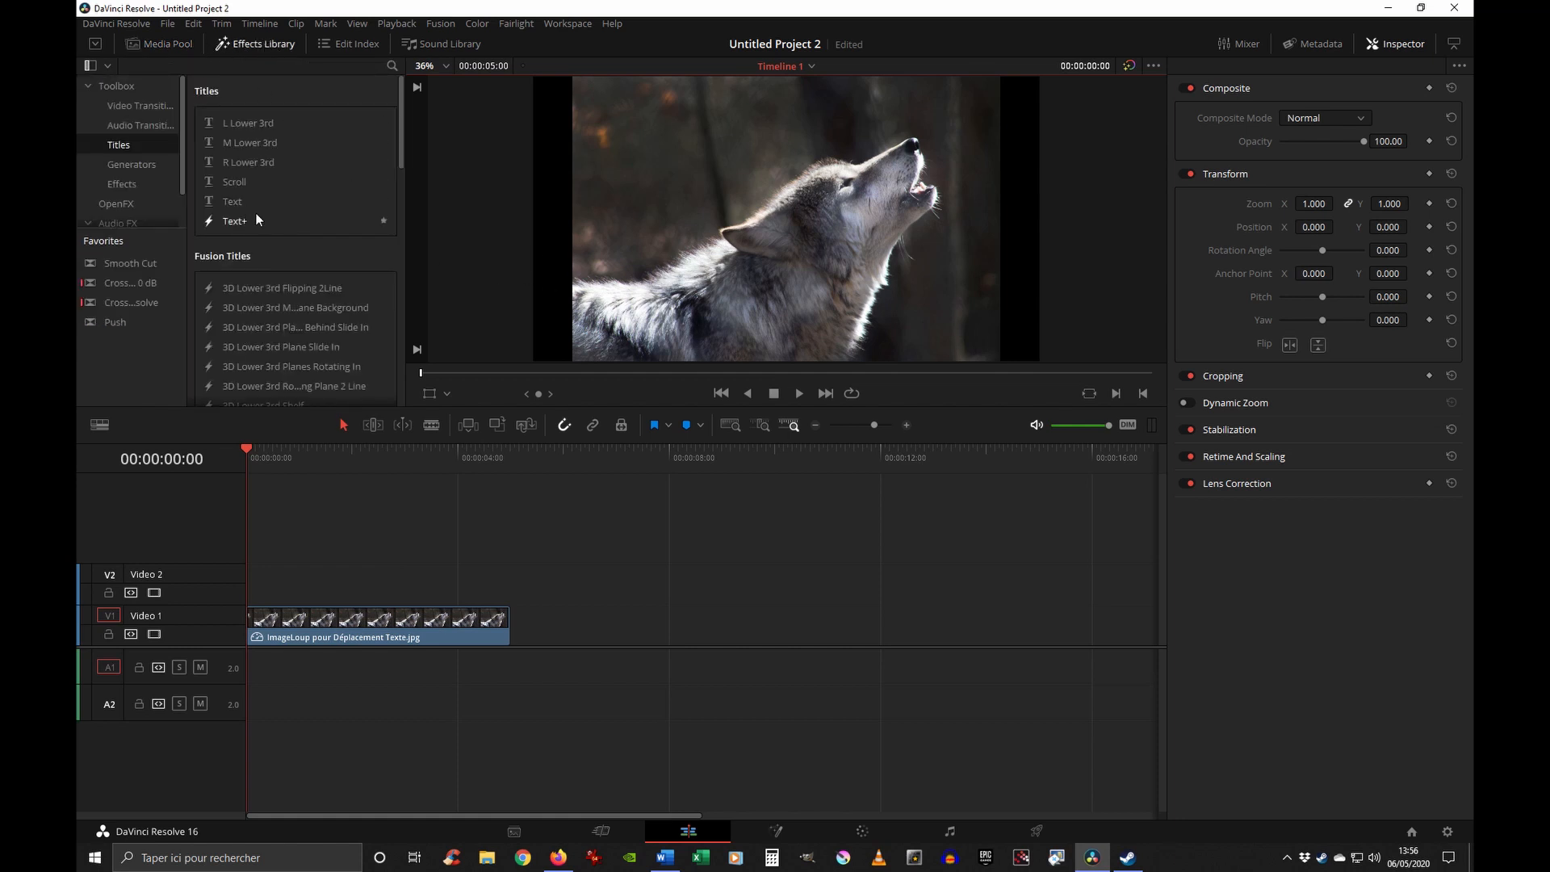
scroll(135, 127, down, 1)
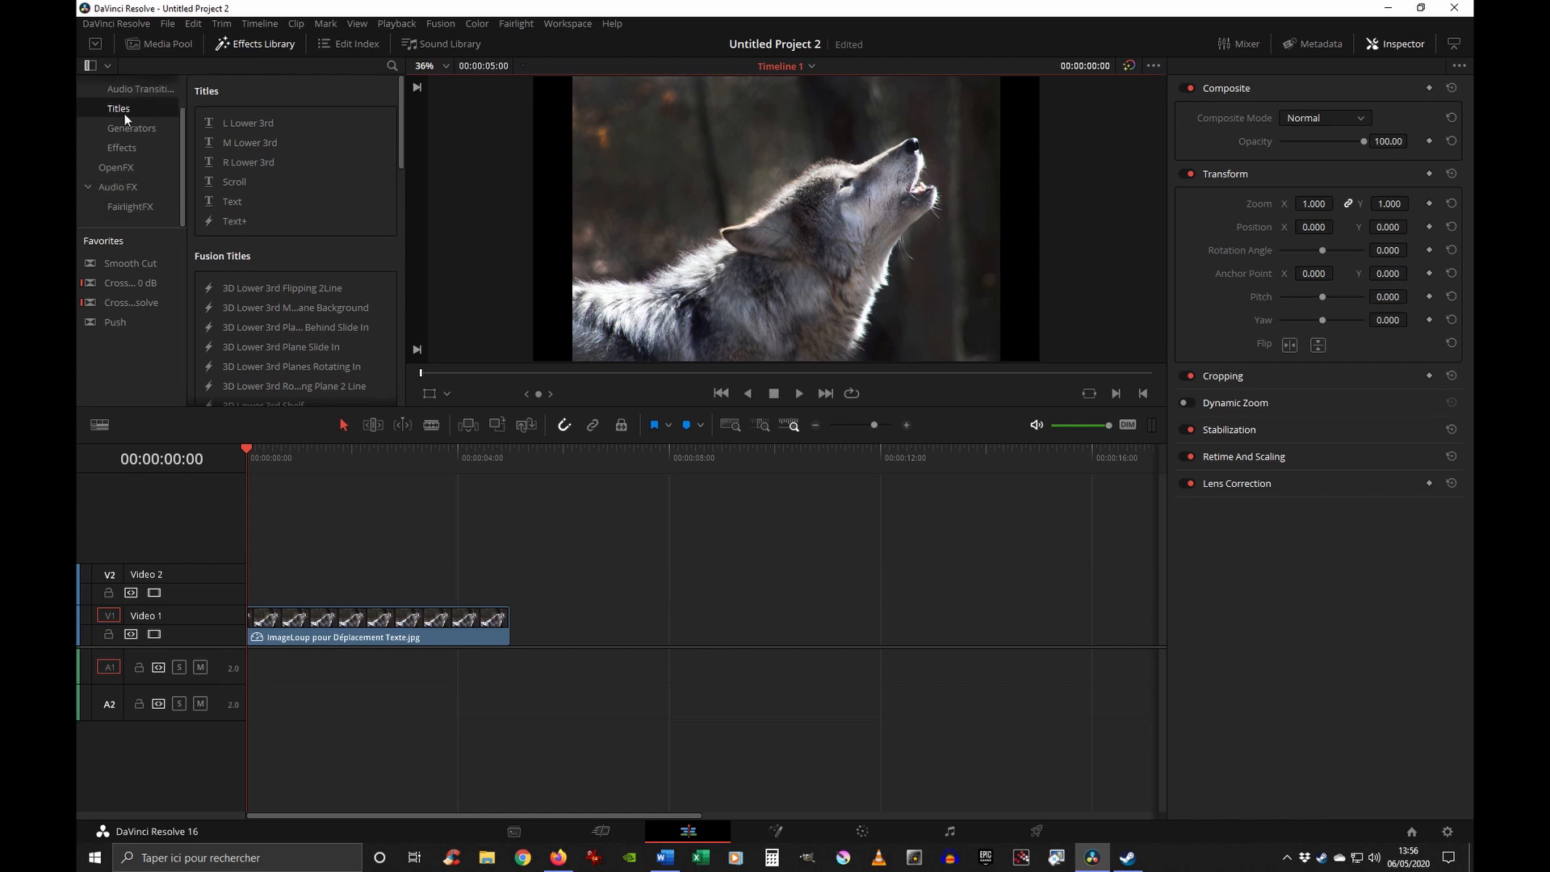
drag(135, 232, 143, 301)
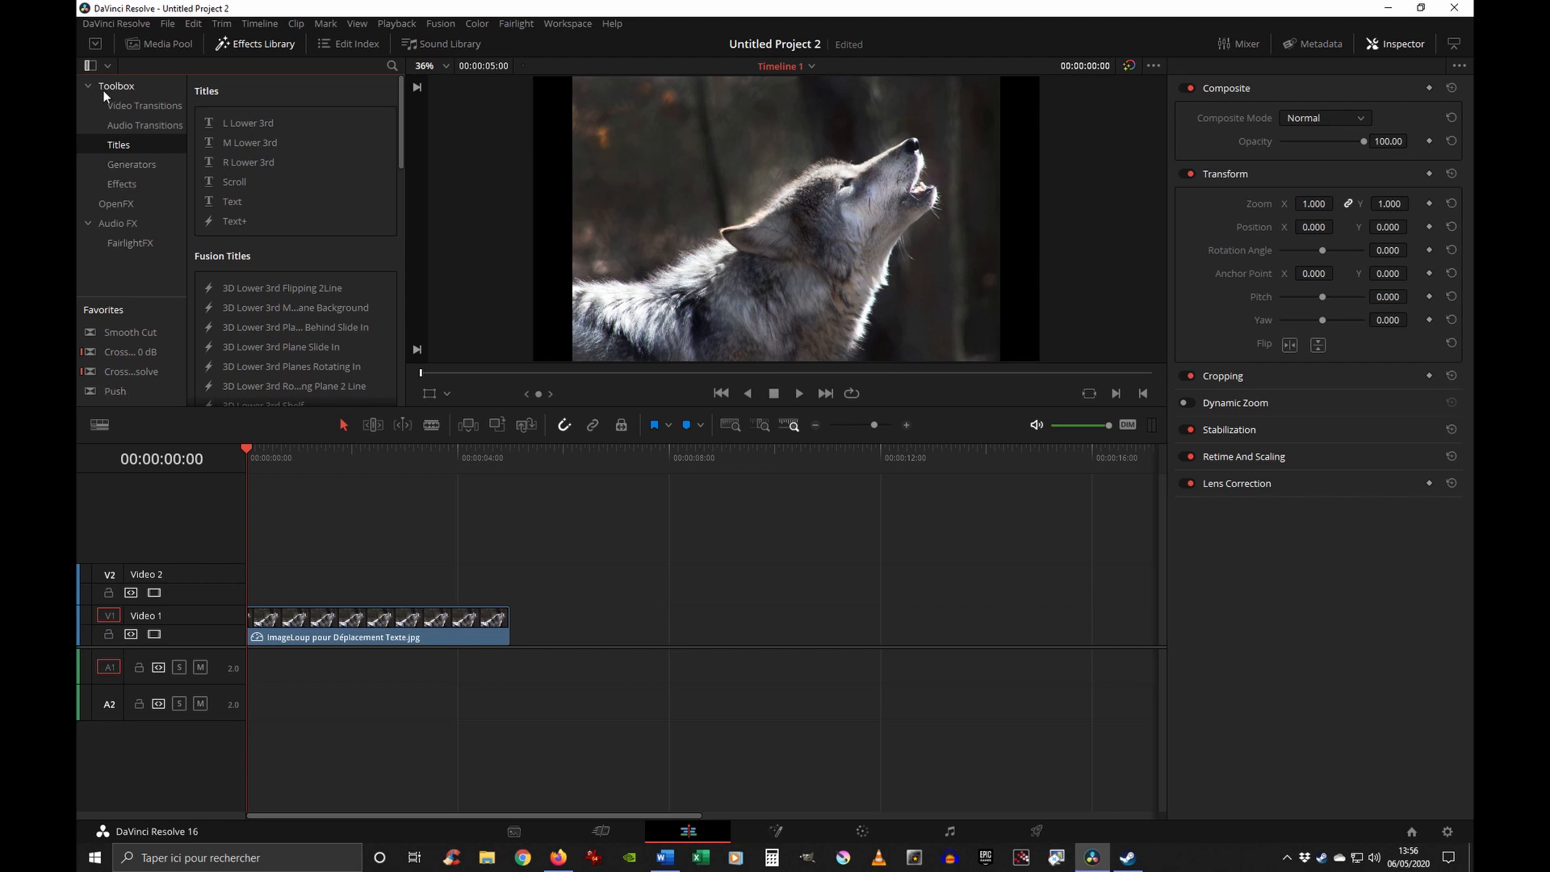
click(151, 109)
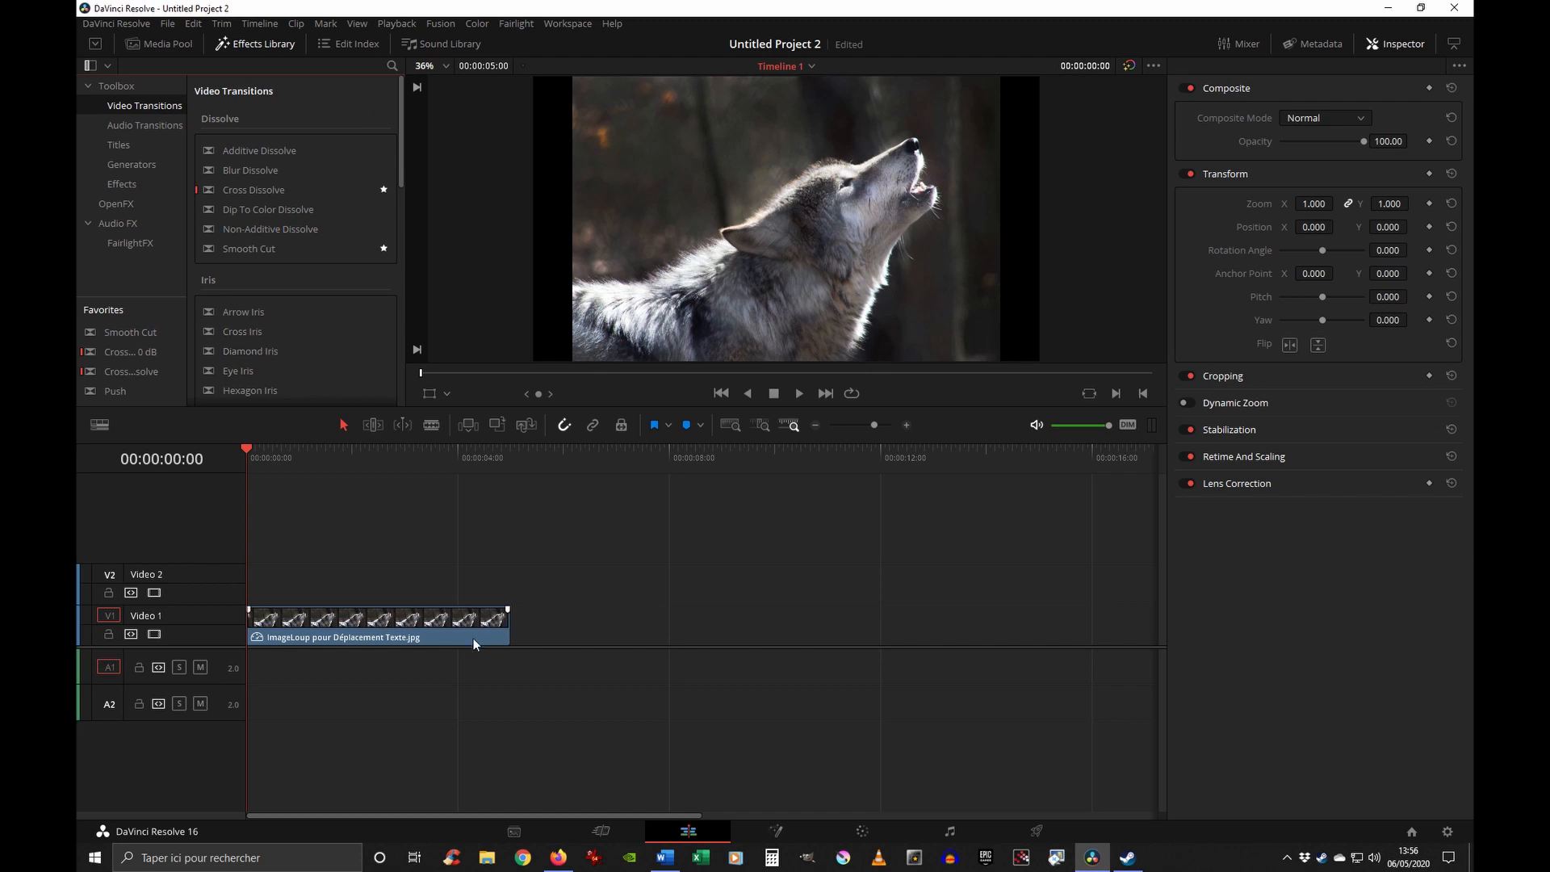
click(157, 128)
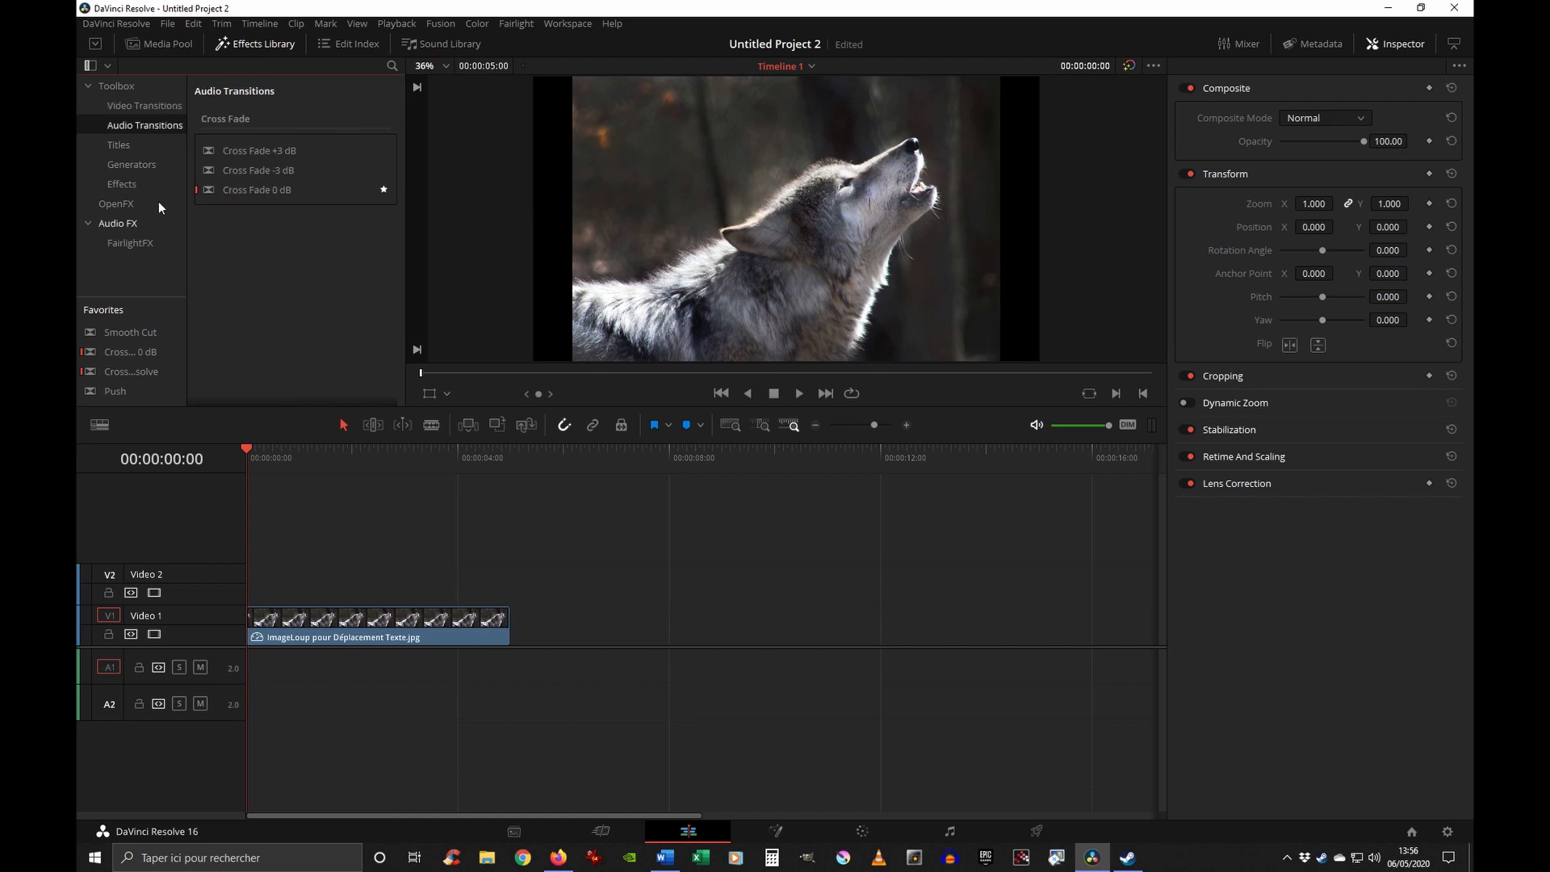
click(137, 152)
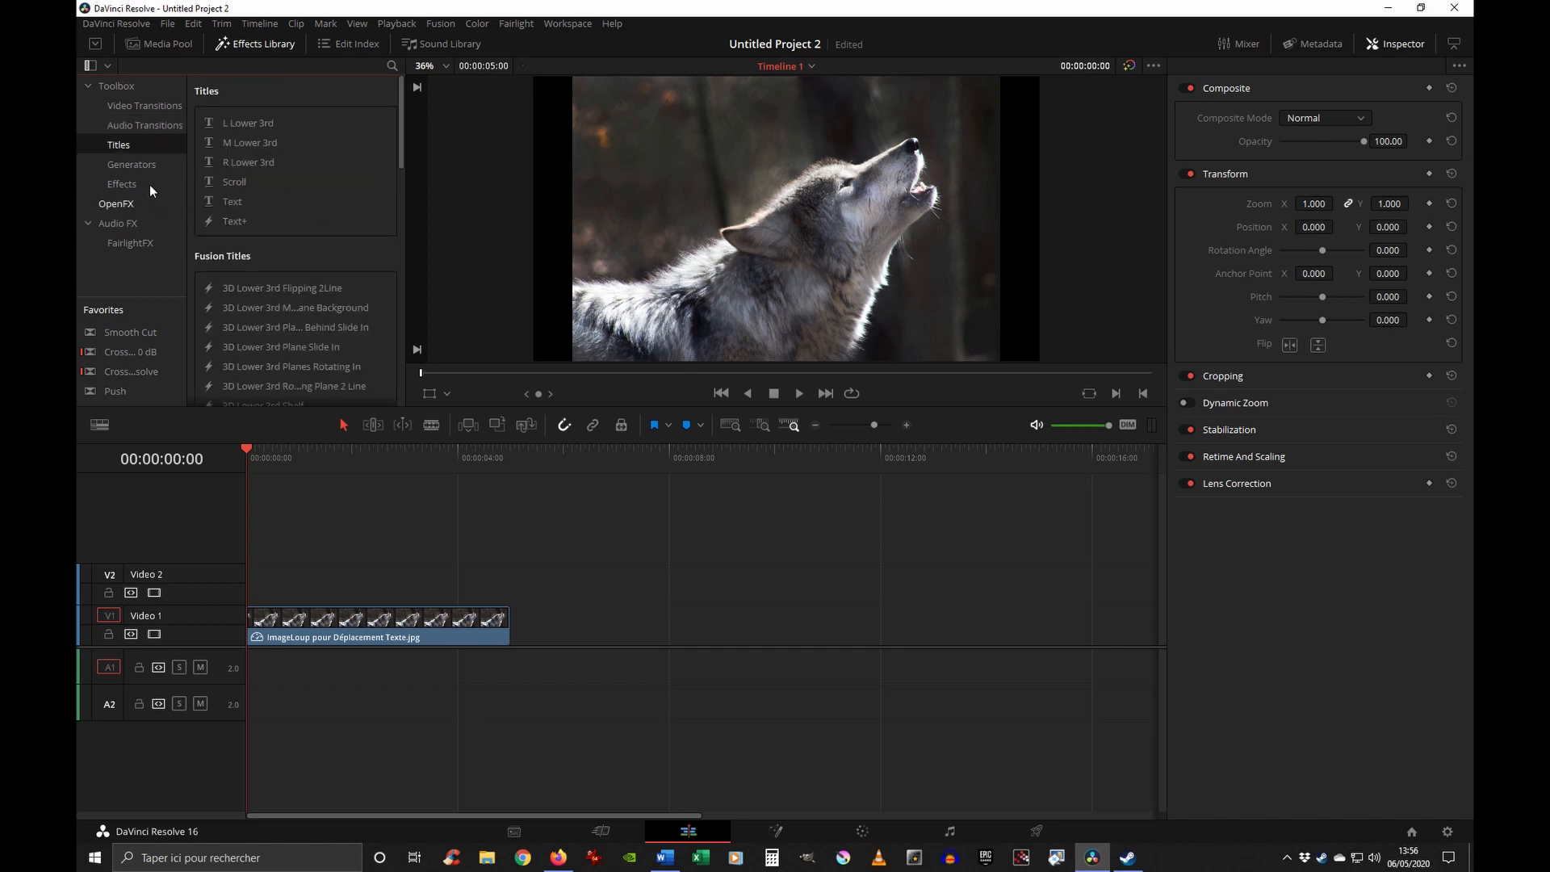
click(130, 164)
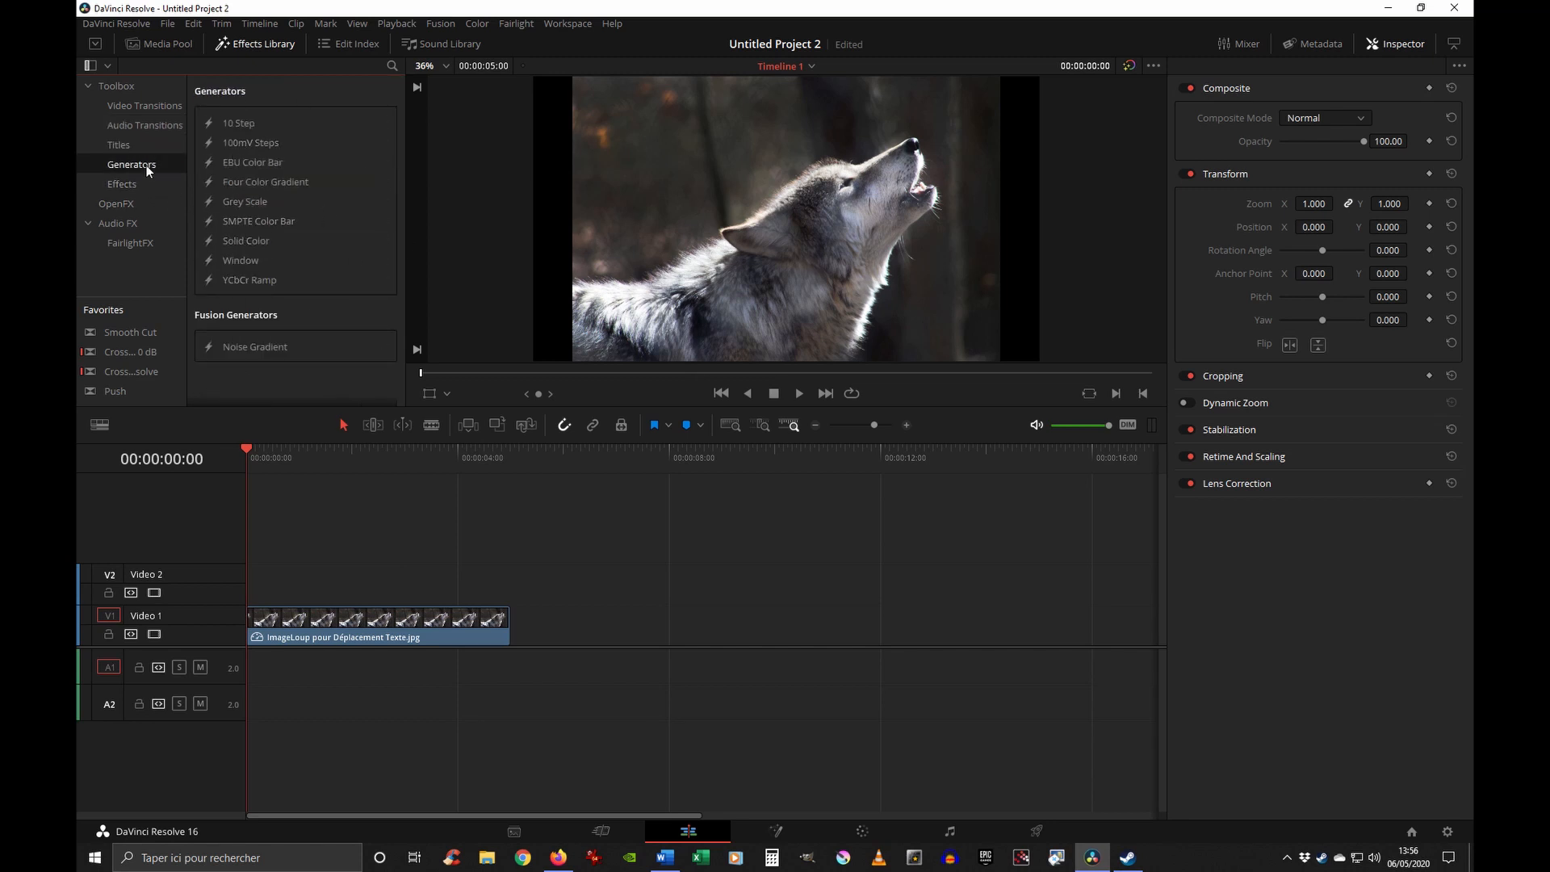
click(133, 187)
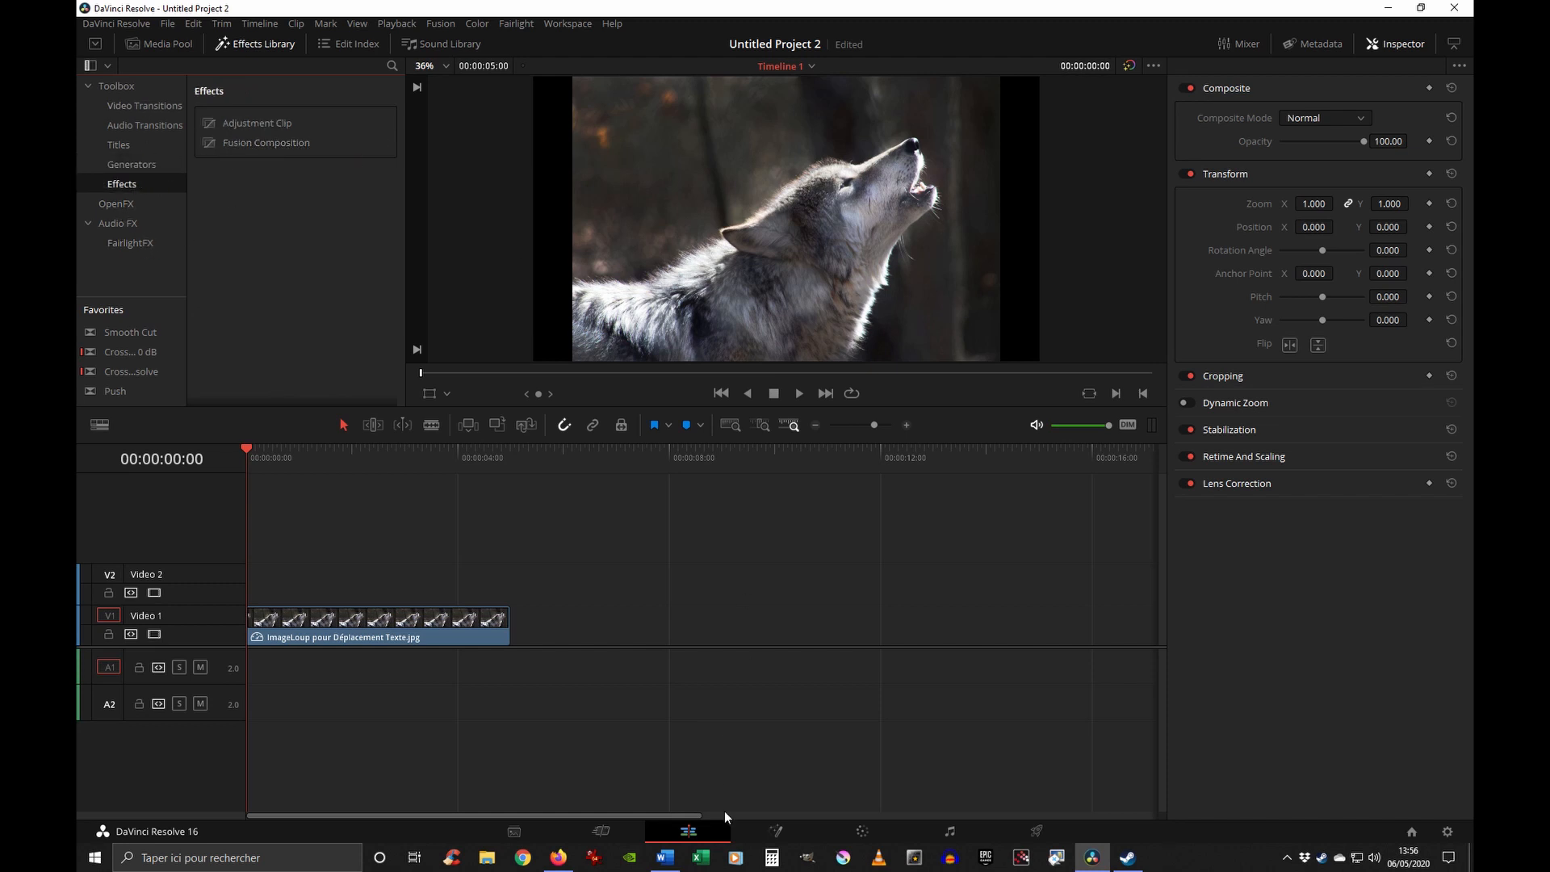
click(147, 102)
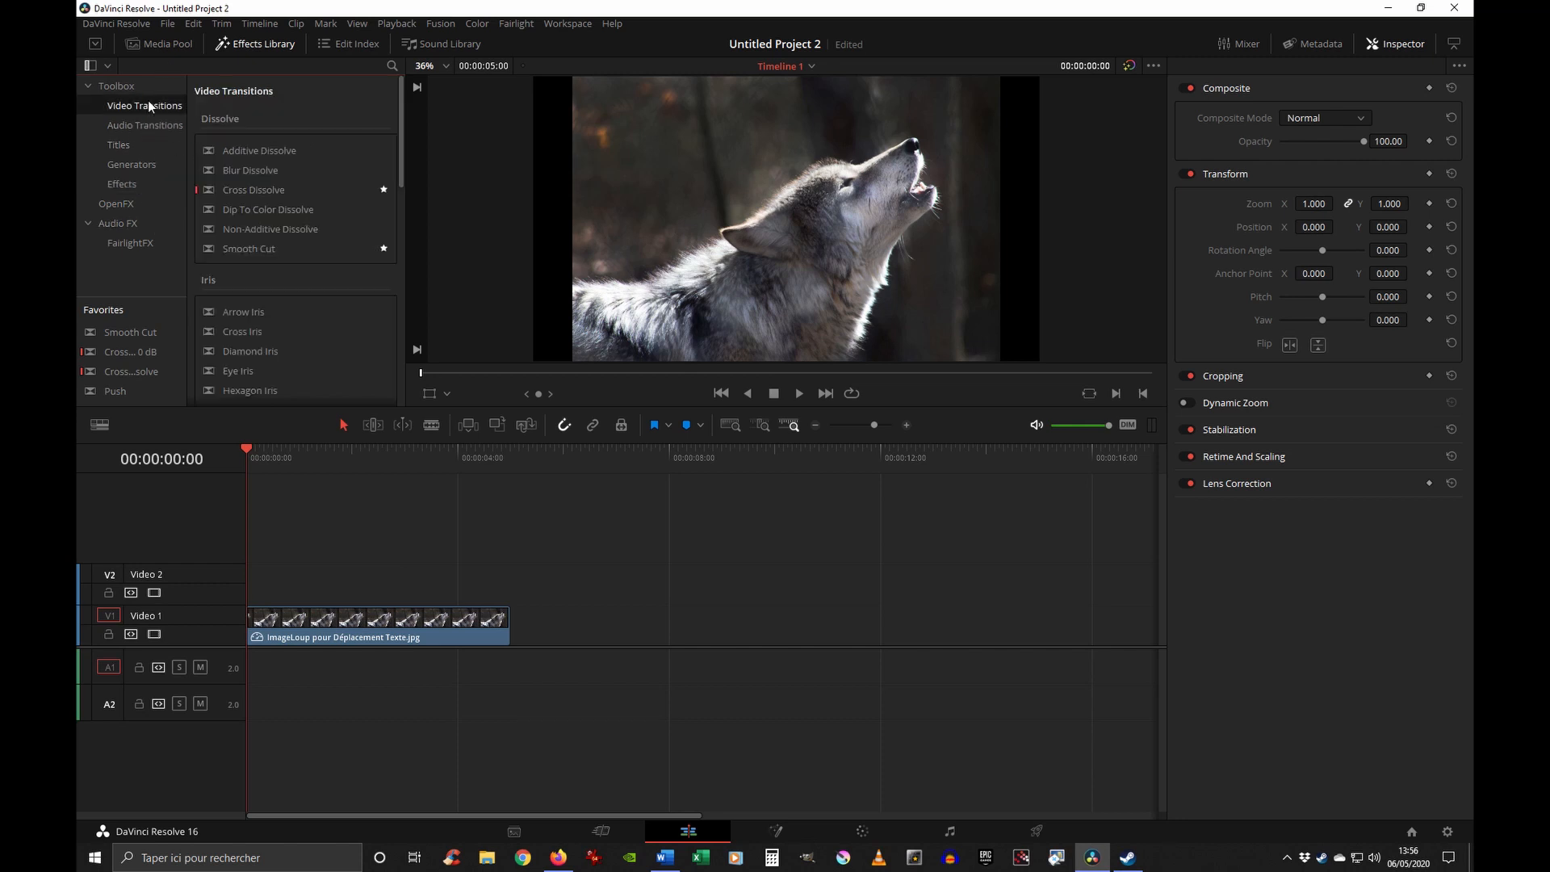
- Add an L Lower 3rd title at the start of the Video 2 track, above the wolf image, and select it
click(137, 145)
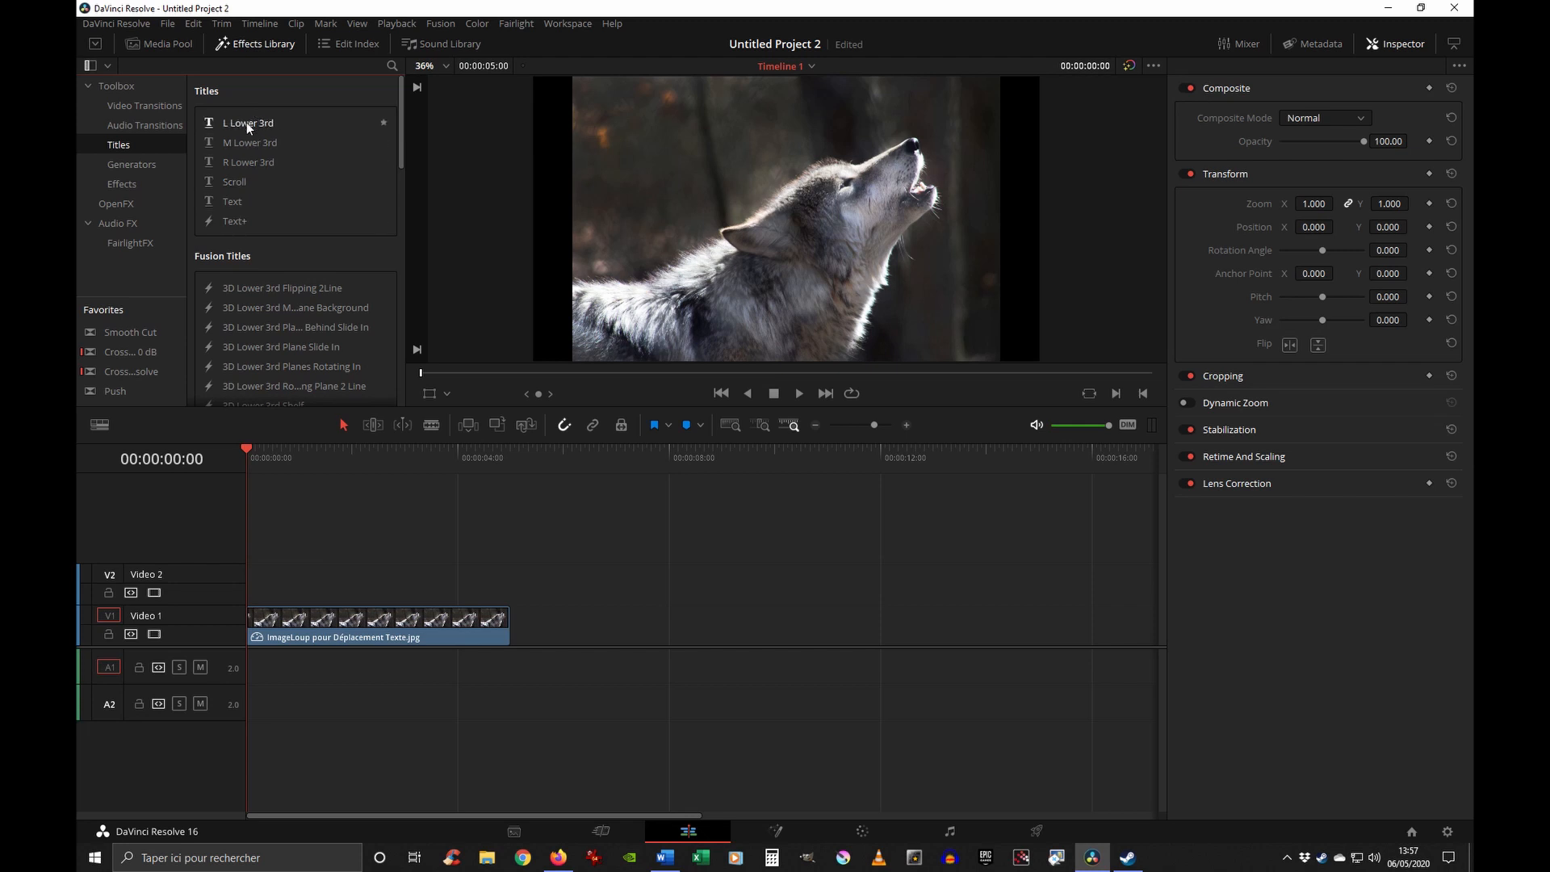
drag(250, 126, 248, 572)
click(384, 579)
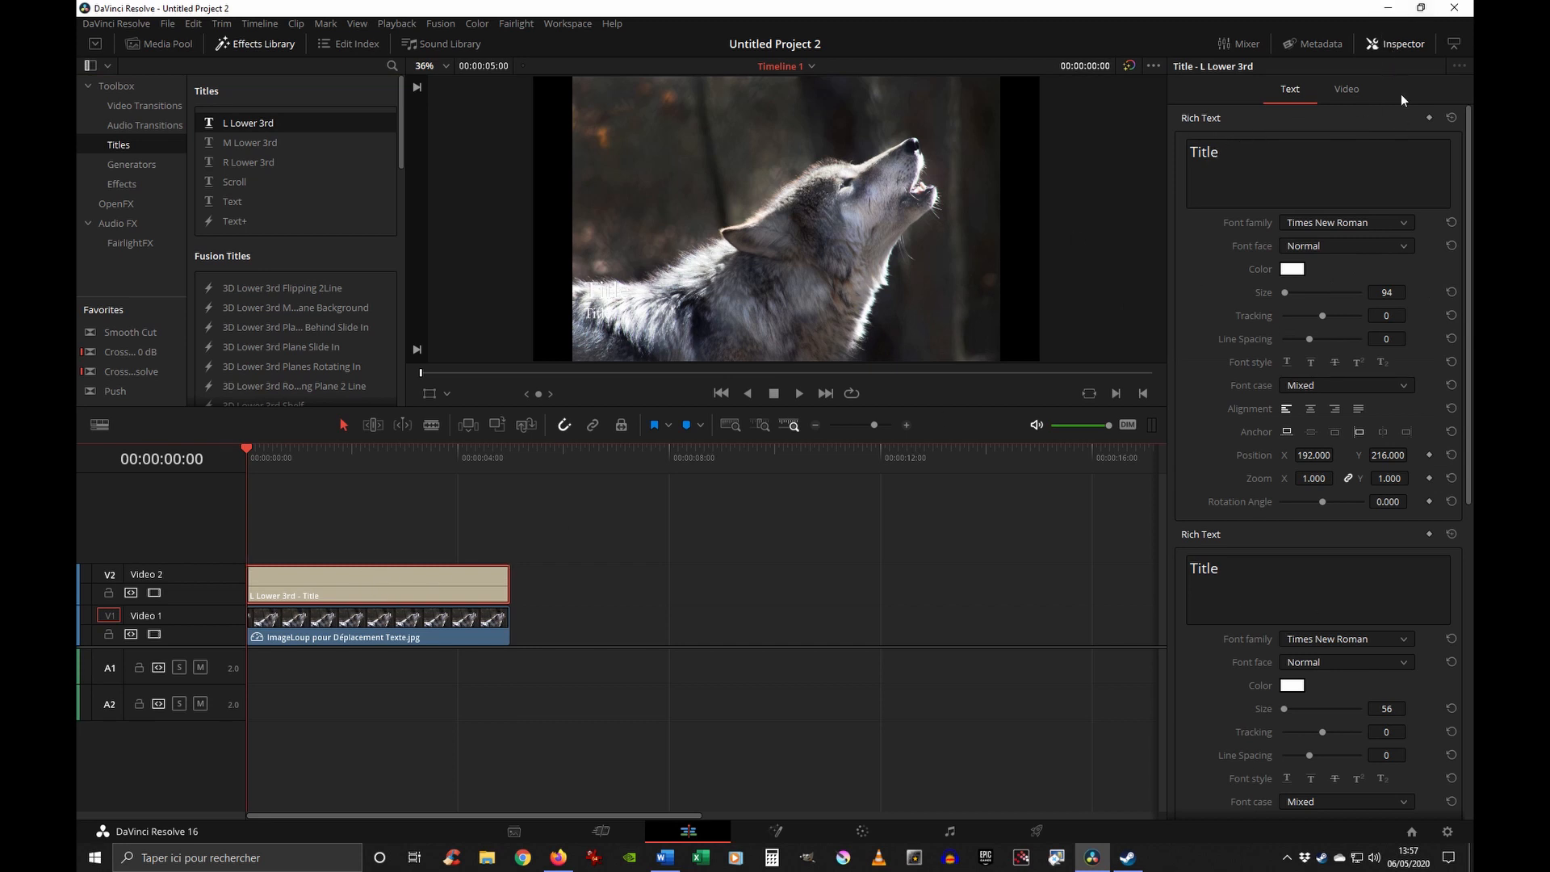
click(1398, 47)
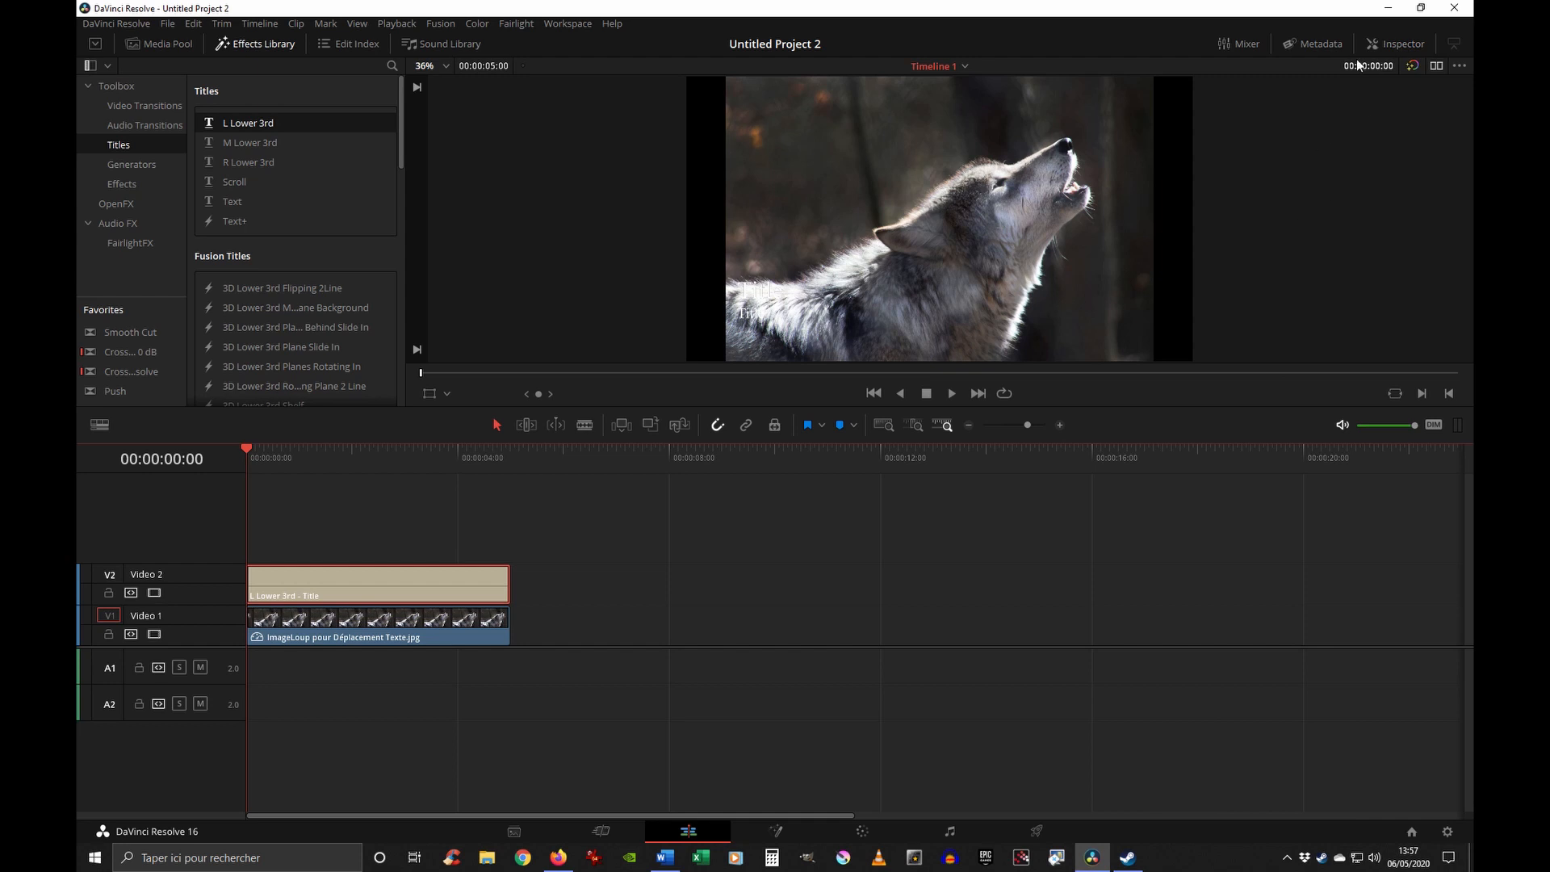
click(1388, 48)
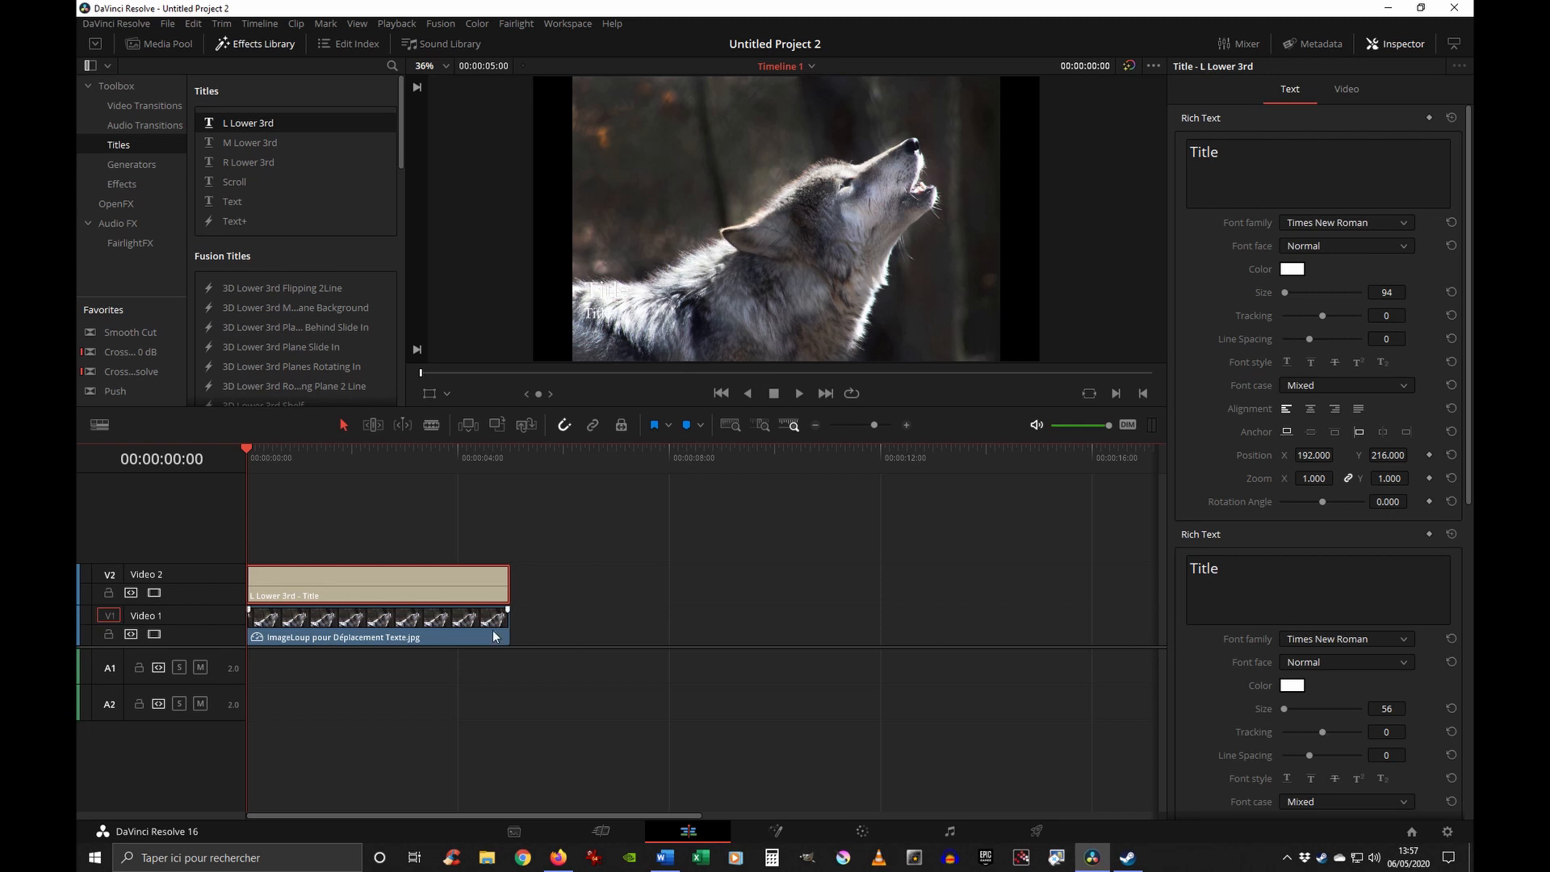
click(395, 636)
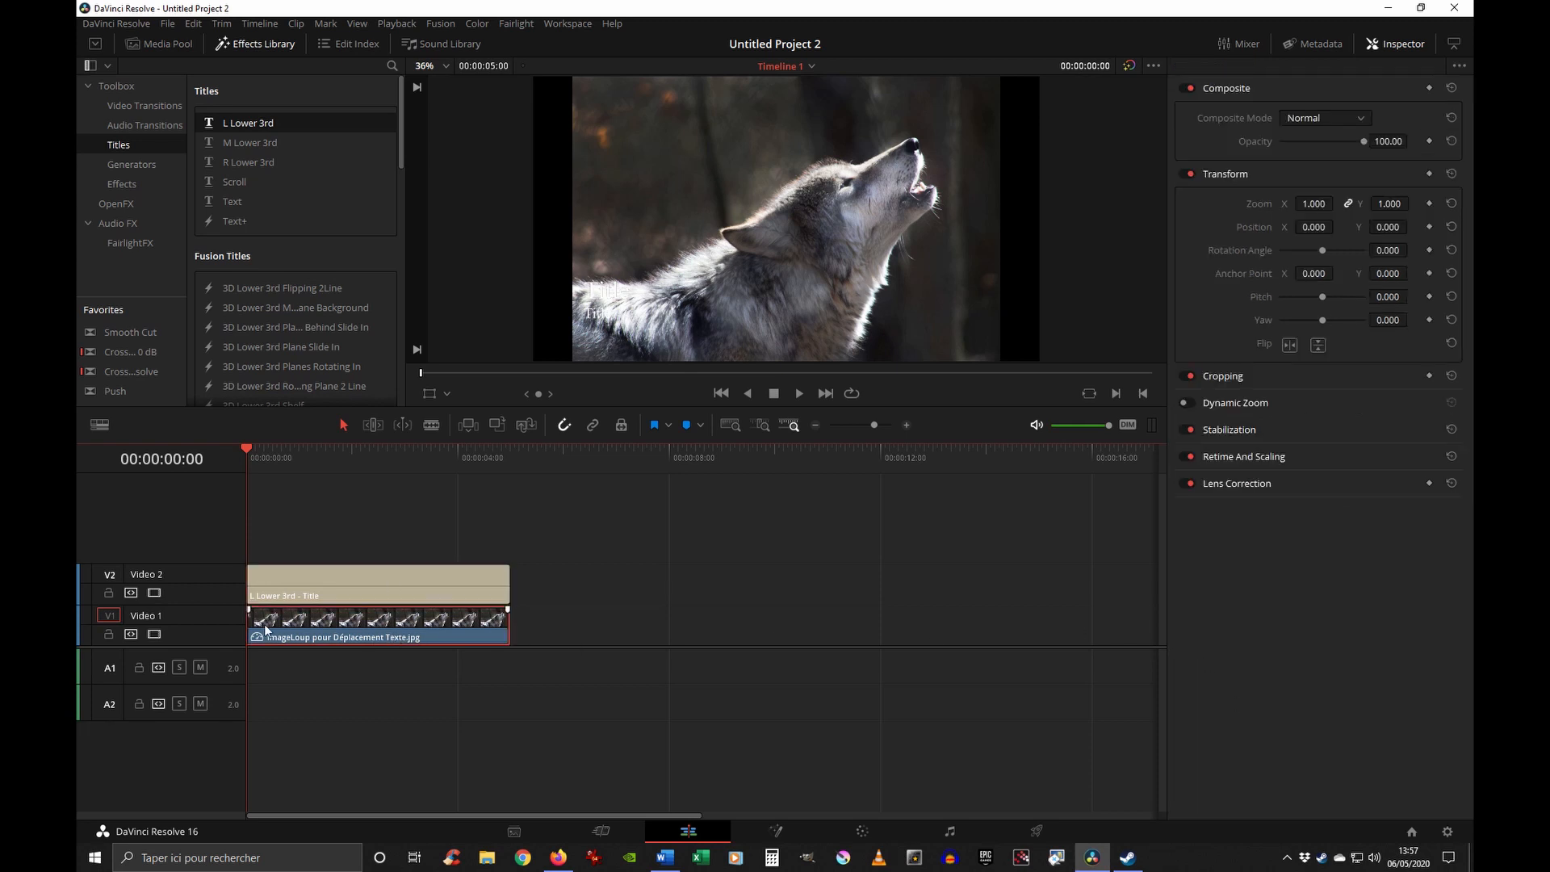
- Replace the first text line of the L Lower 3rd title with "Bienvenue chez les loups"
click(351, 575)
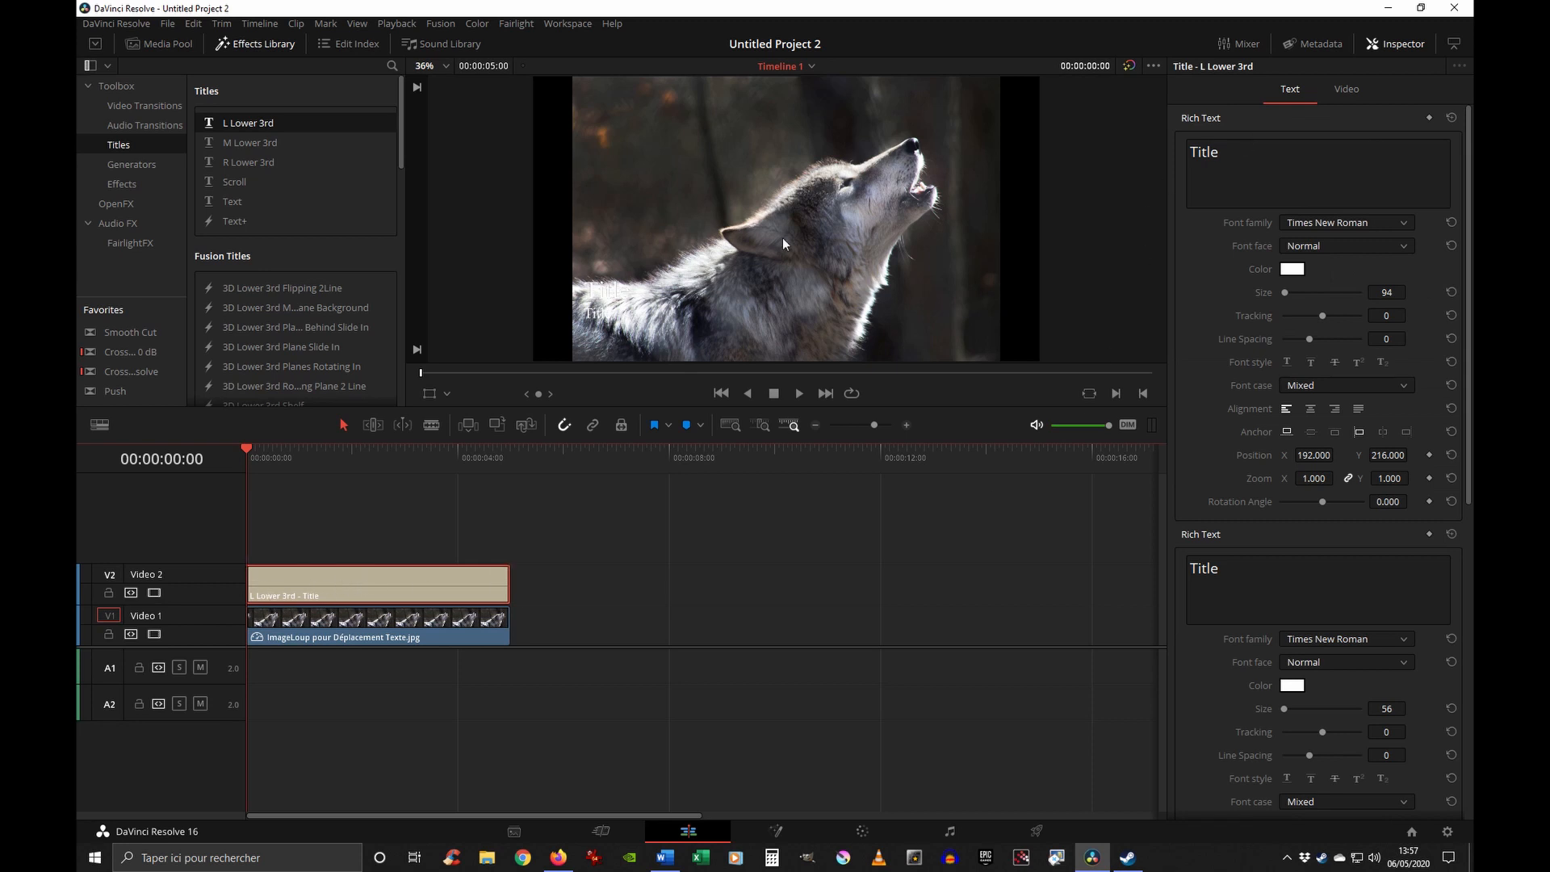
click(1217, 189)
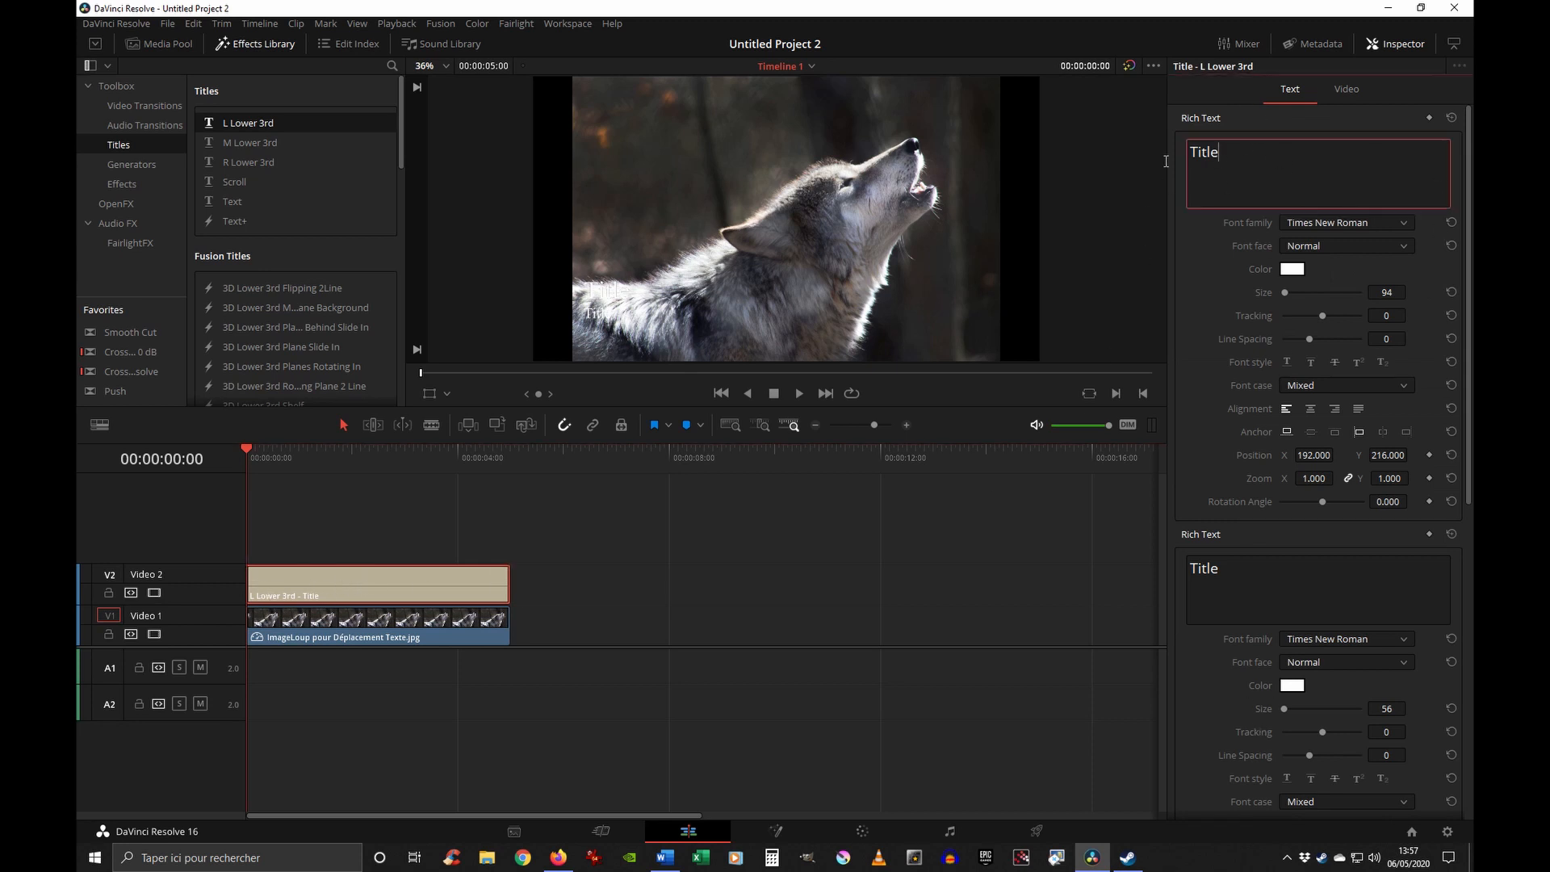
key(BackSpace)
key(BackSpace)
key(BackSpace)
key(BackSpace)
key(BackSpace)
text(Bienvenue chez)
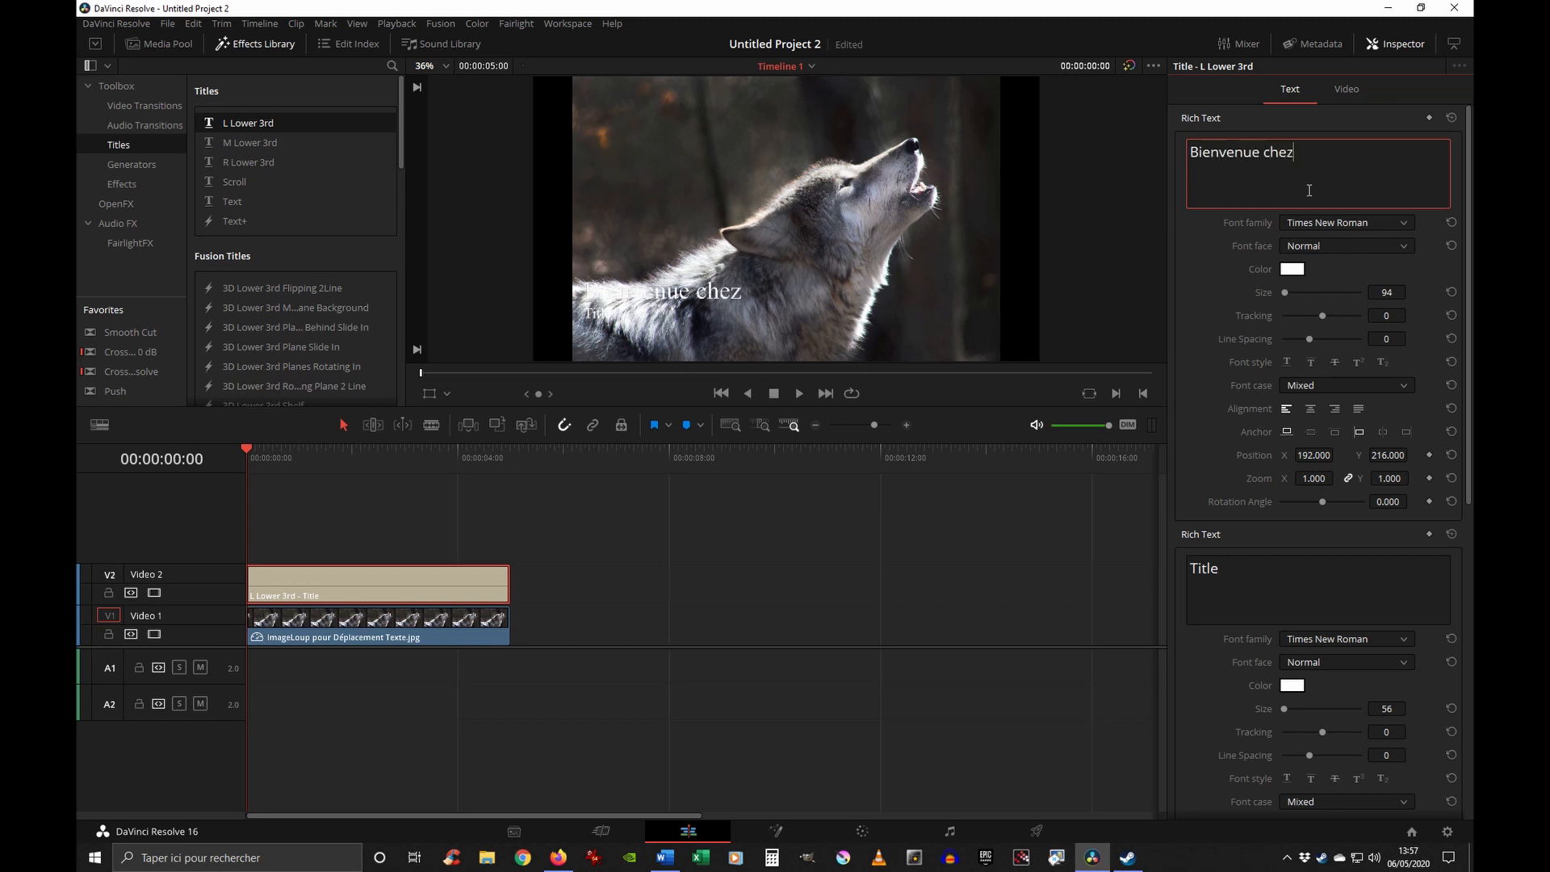
text( le sloups)
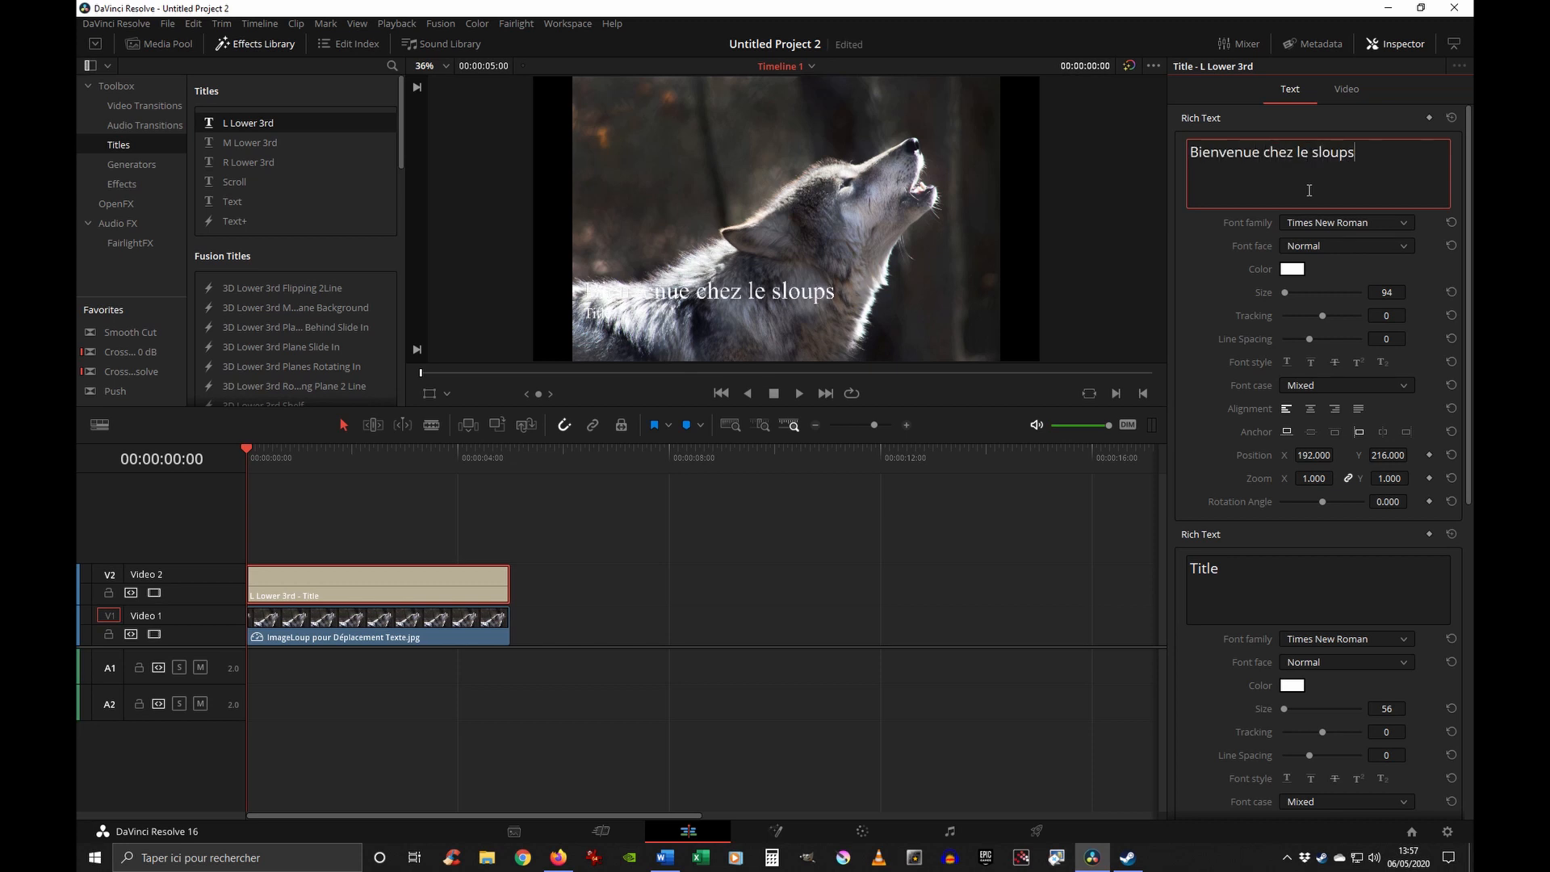
key(BackSpace)
key(BackSpace)
key(BackSpace)
key(BackSpace)
key(BackSpace)
key(BackSpace)
text(s loups)
- Replace the title's second text line with "Une production Vieux Chat"
key(Tab)
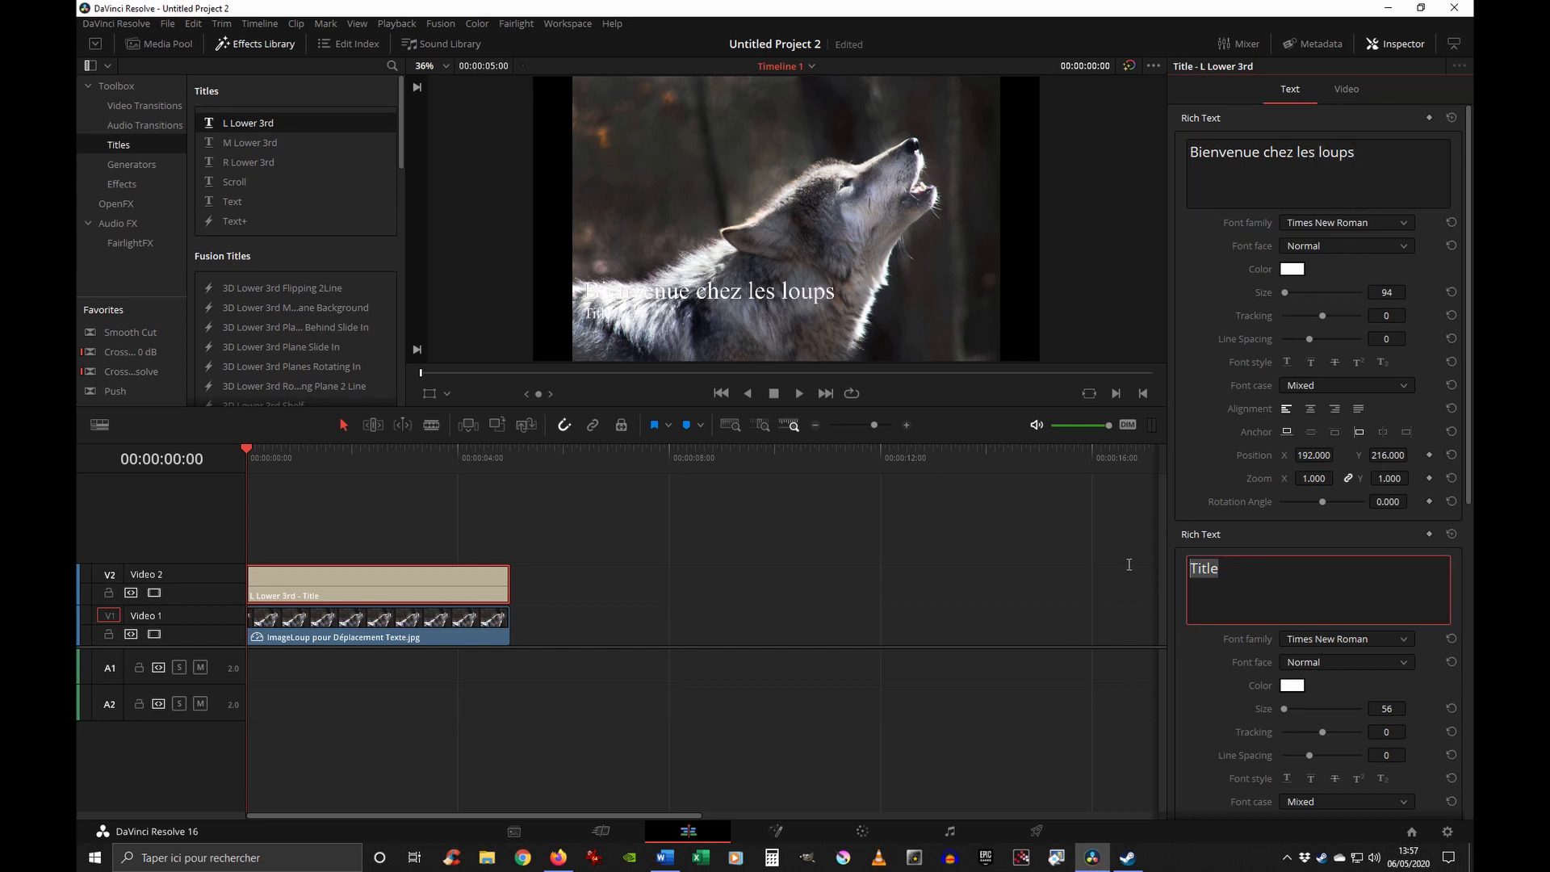
text(Une production Viueux Chat)
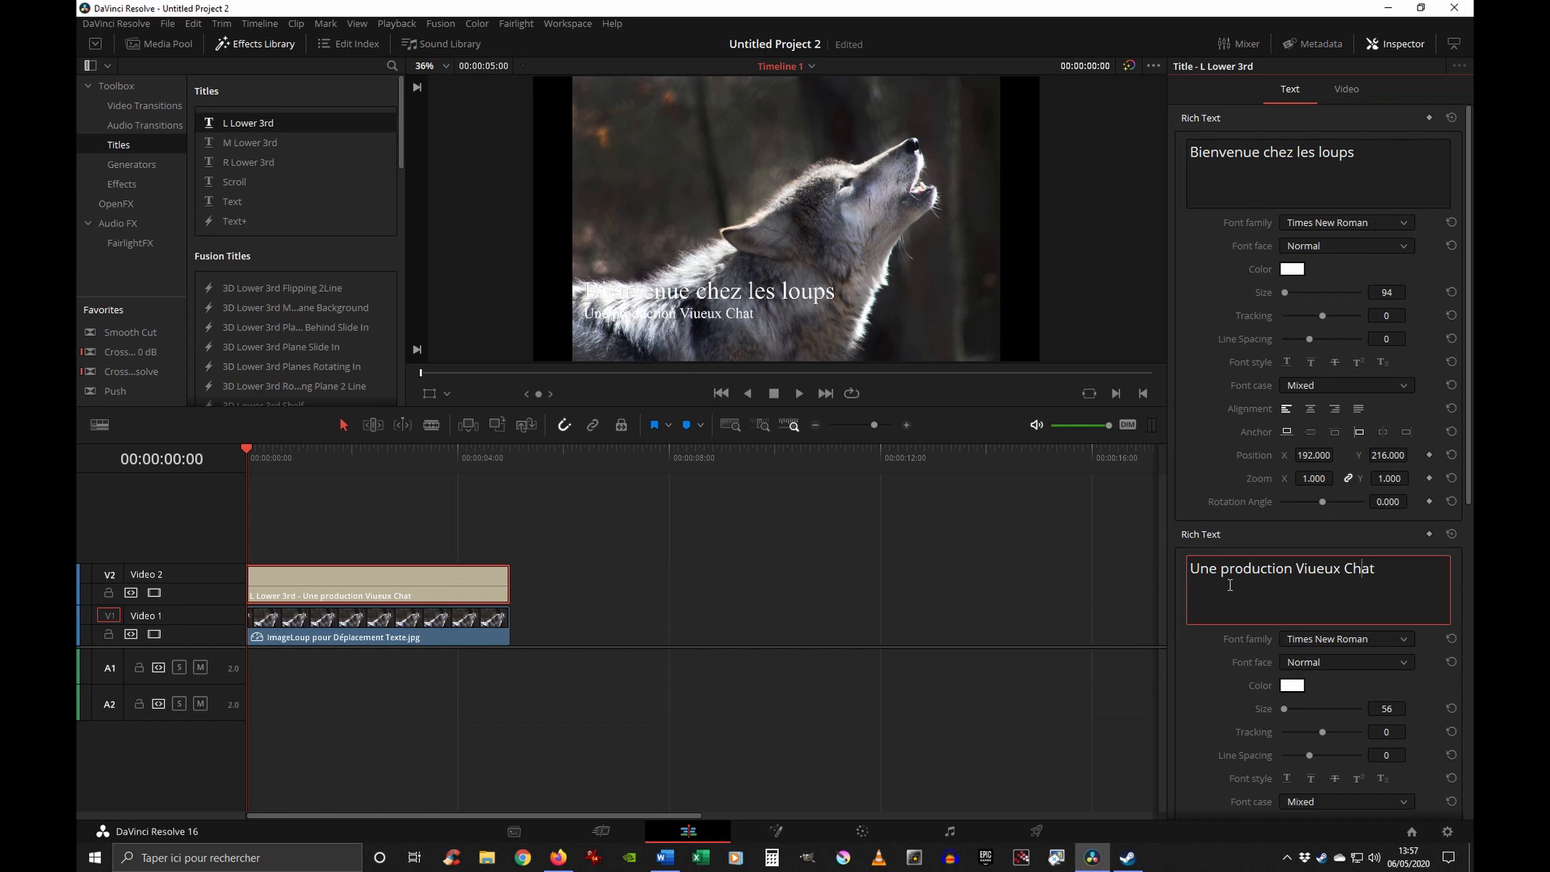
key(Delete)
scroll(1257, 605, down, 10)
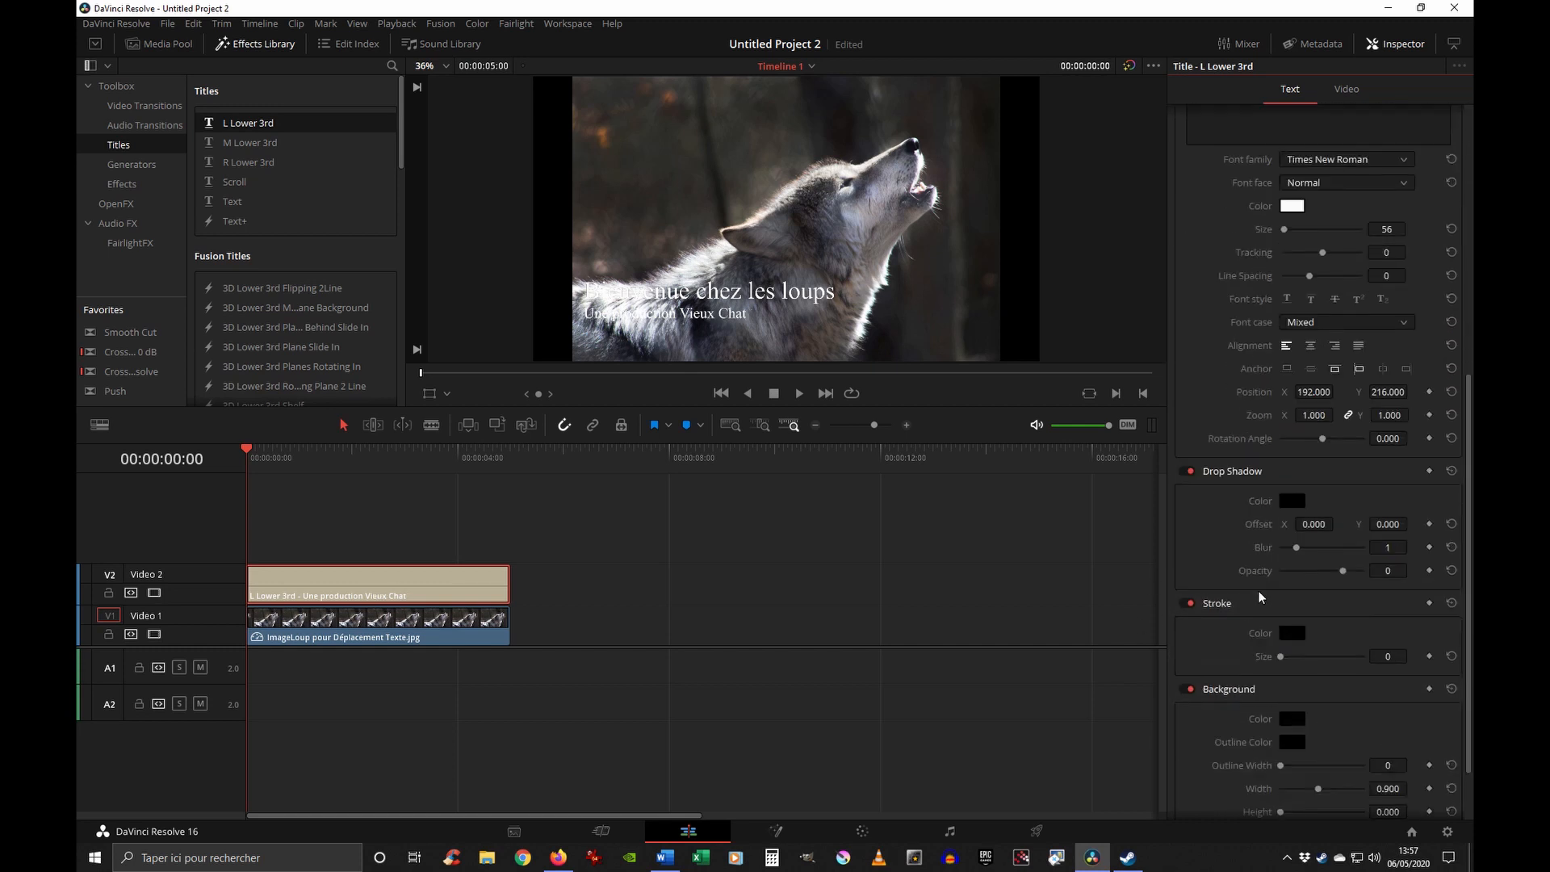
scroll(1256, 585, up, 10)
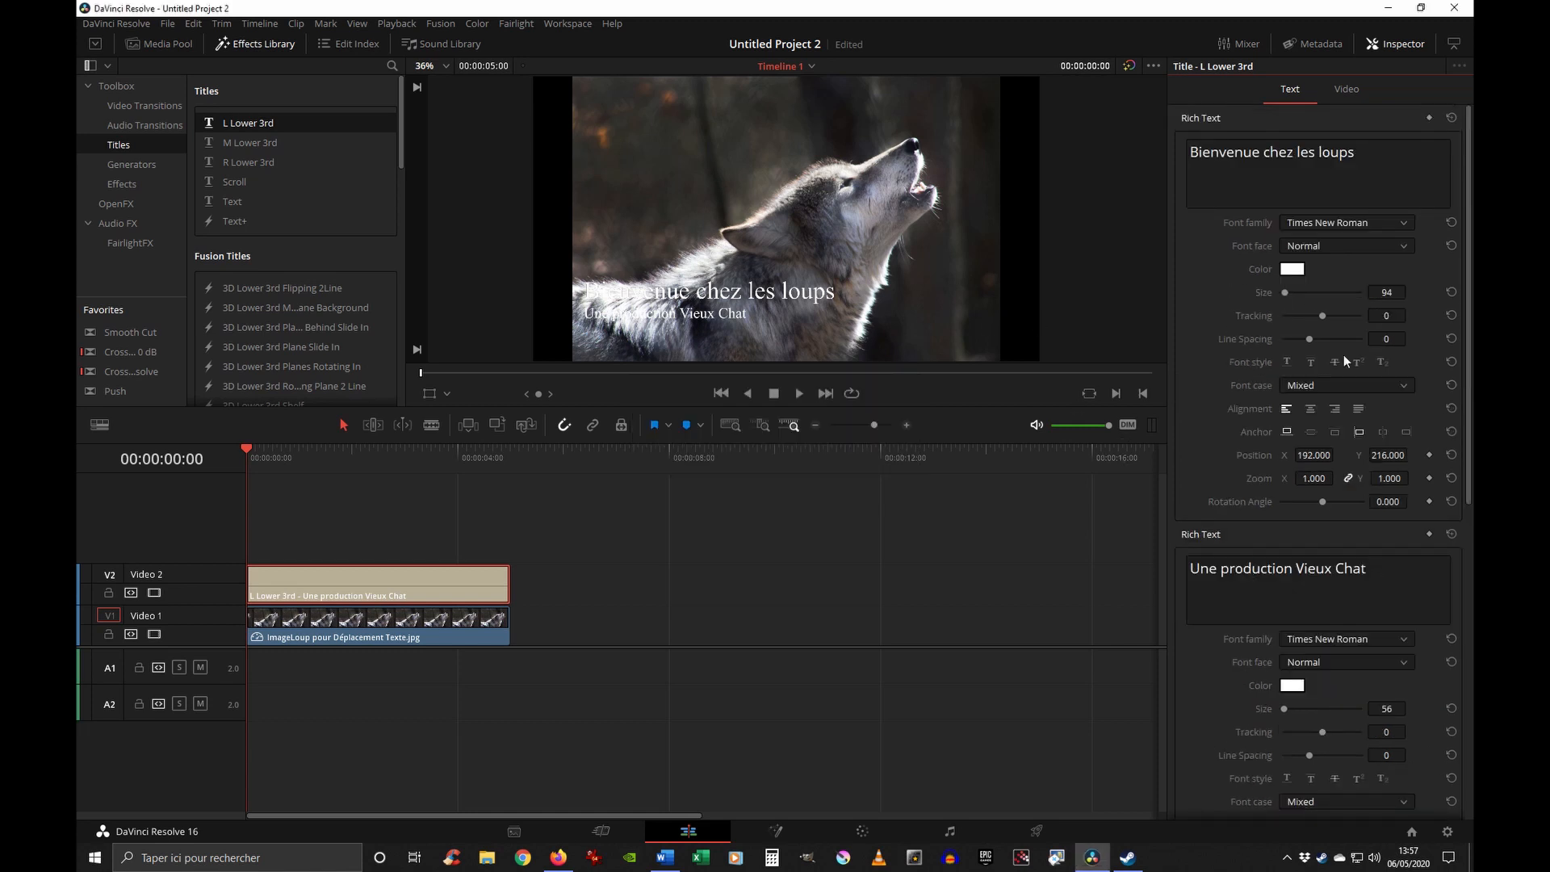
click(1348, 84)
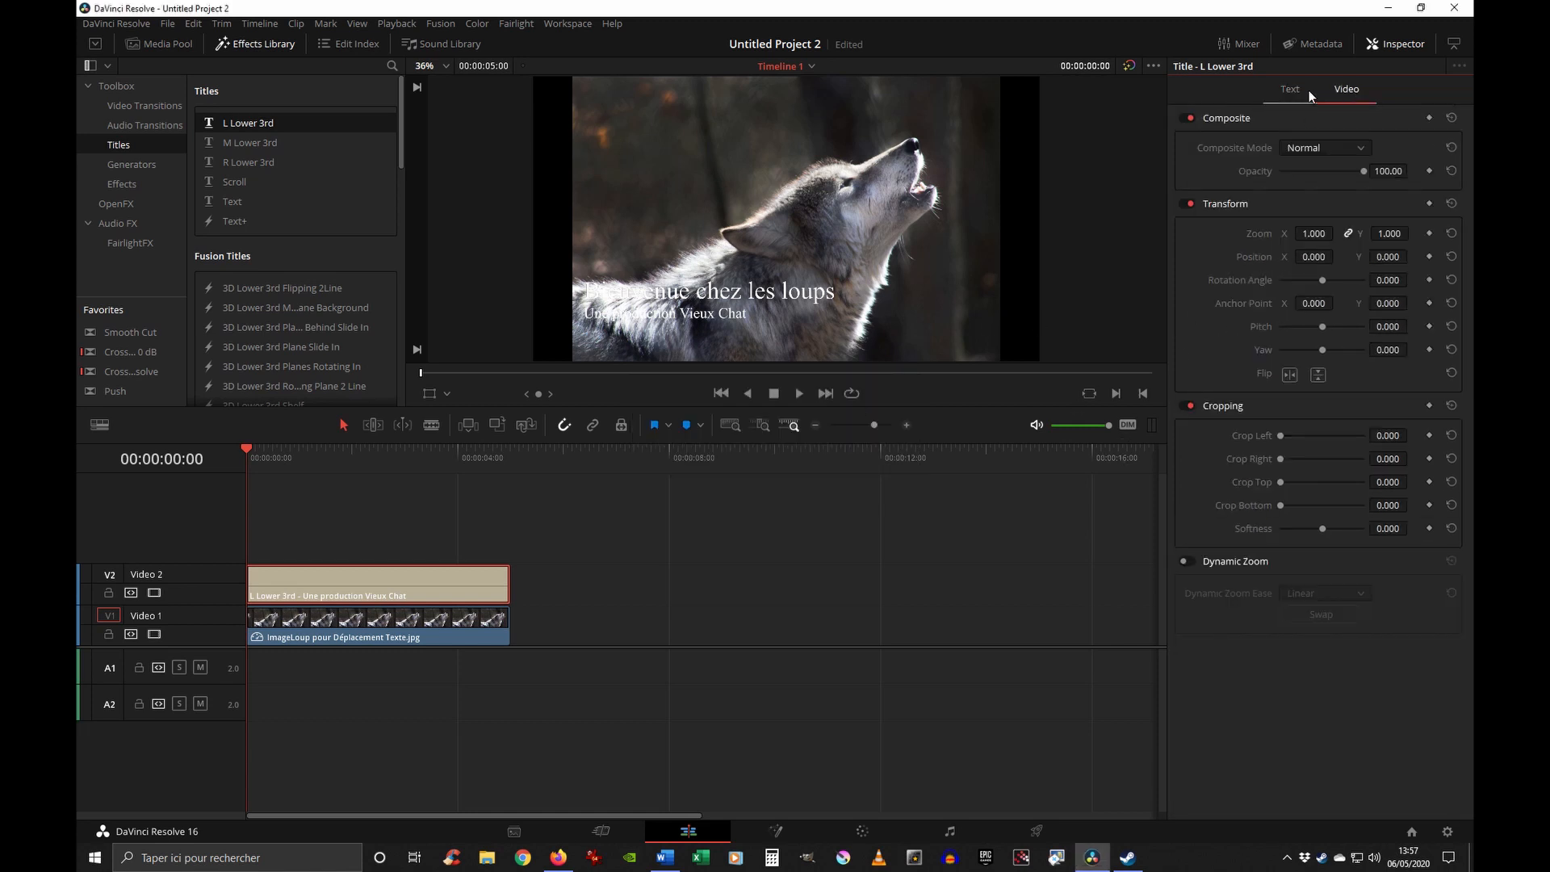
click(1277, 91)
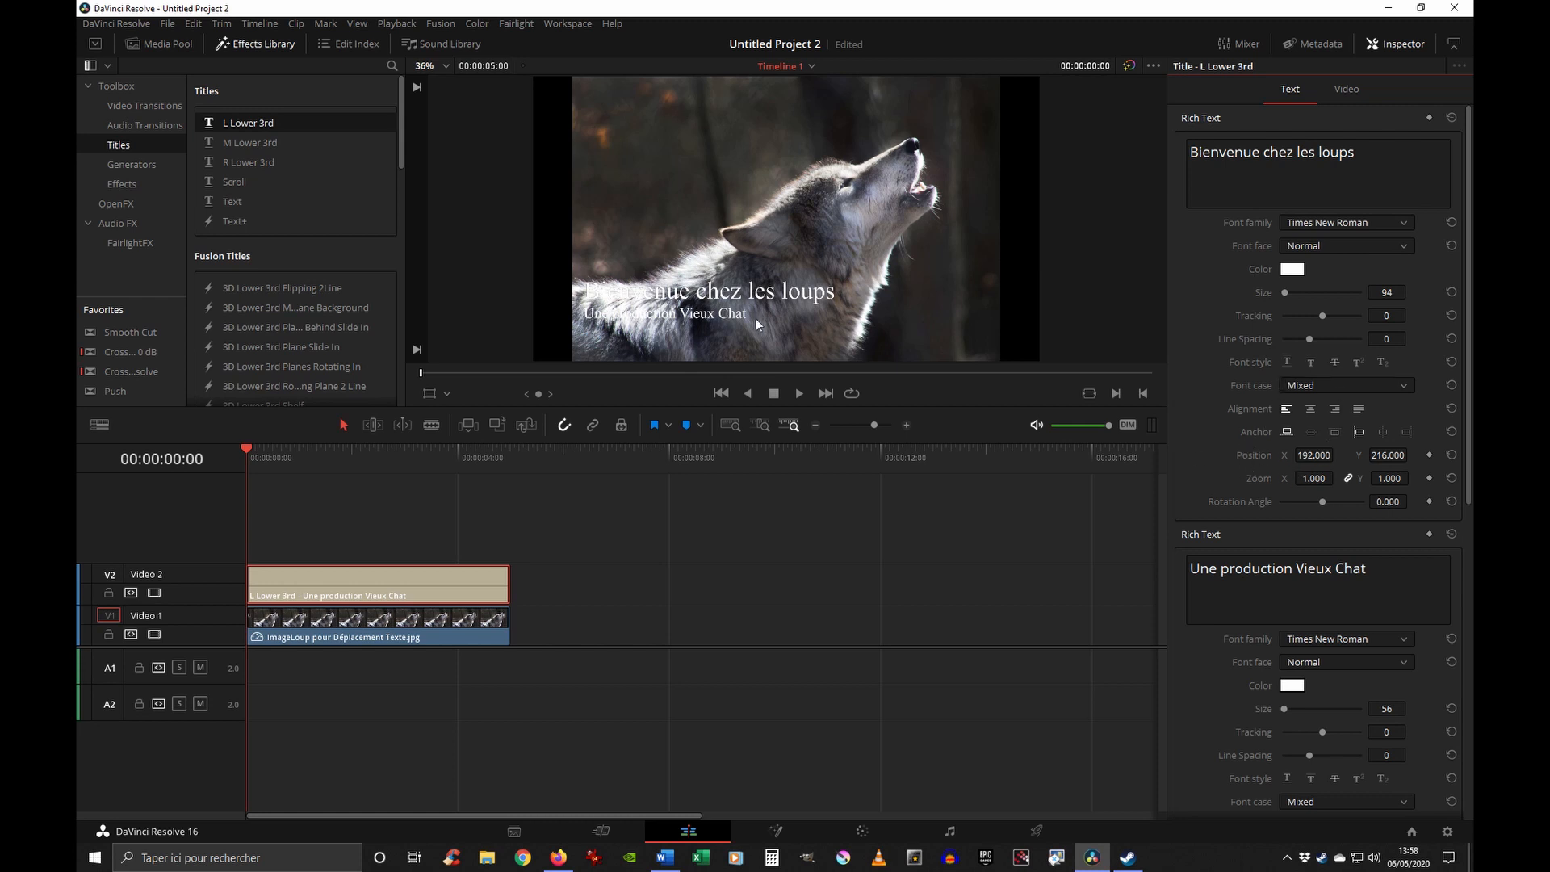
- Set the text color of the first line, "Bienvenue chez les loups", to red
click(1293, 269)
click(909, 286)
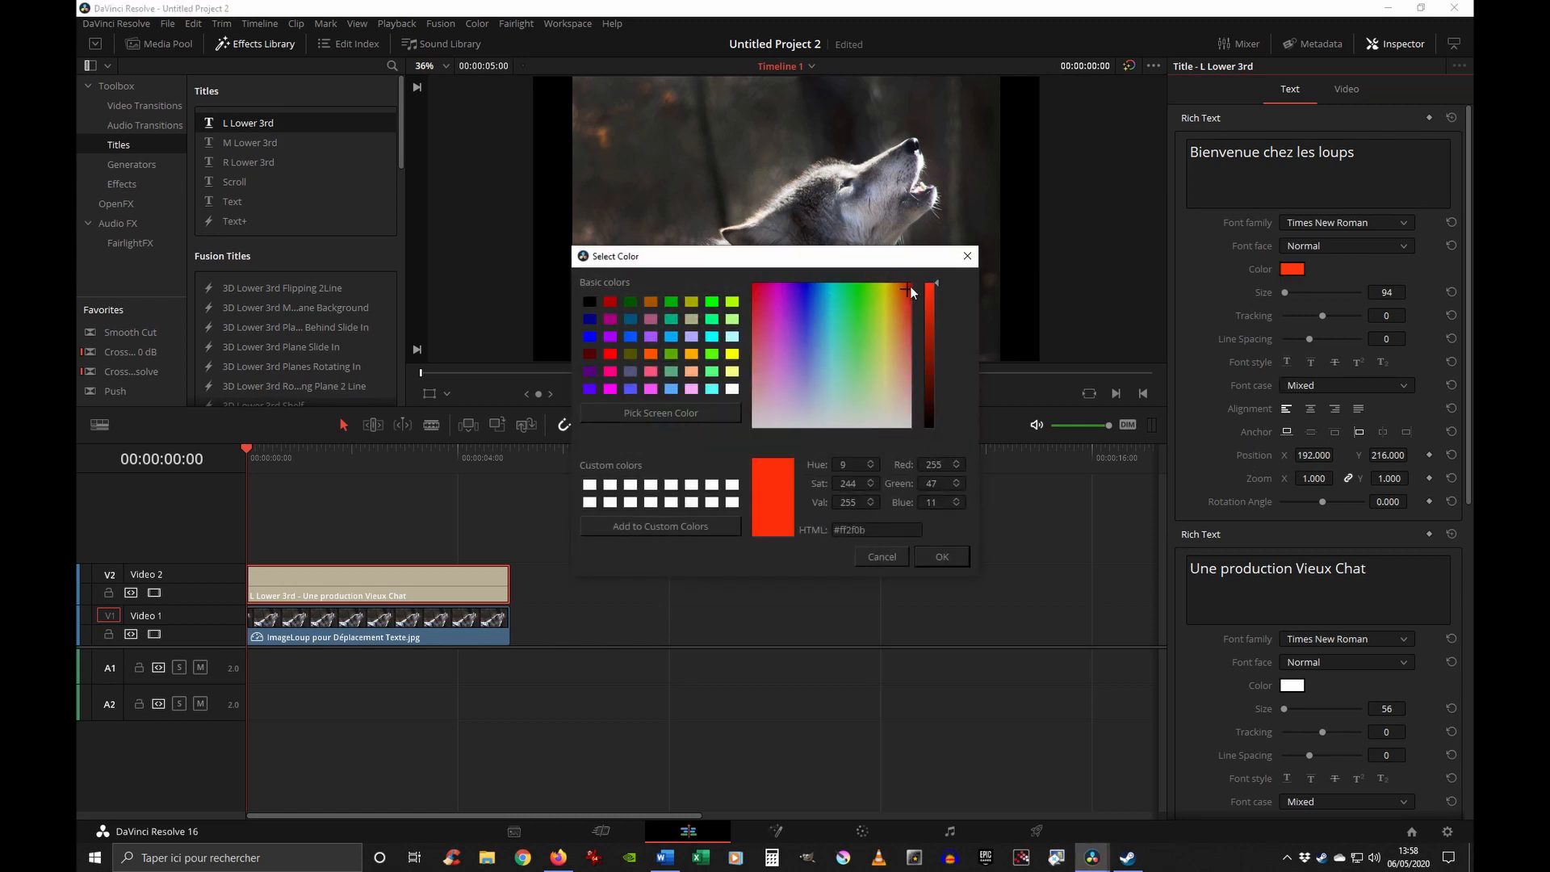
click(937, 556)
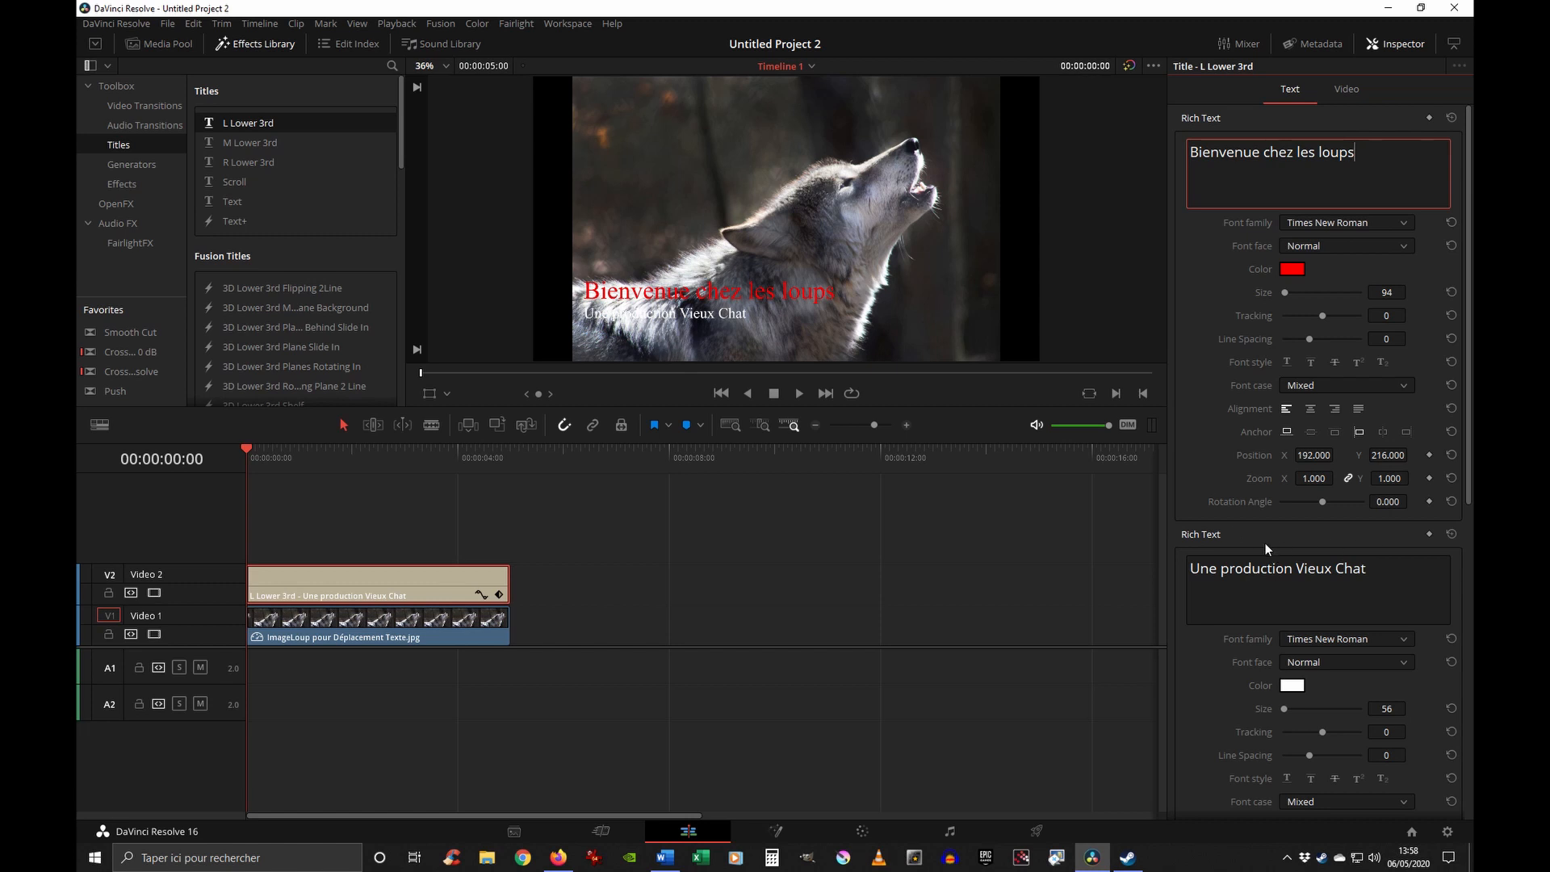
- Set the text color of the second line, "Une production Vieux Chat", to purple #8000ff
scroll(1266, 548, down, 1)
click(1291, 641)
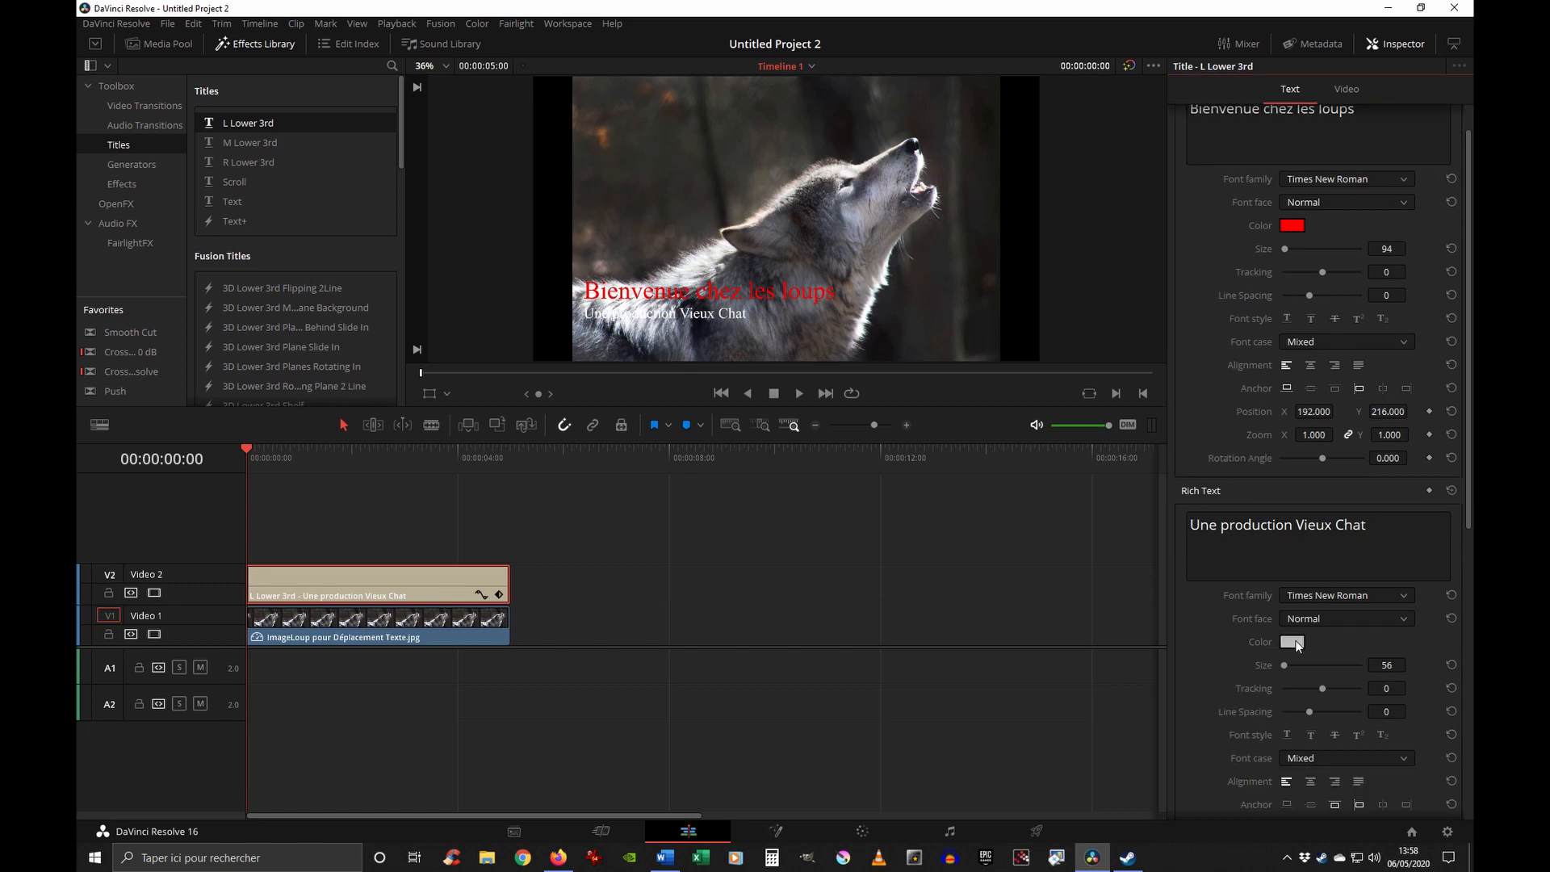
click(832, 288)
click(791, 286)
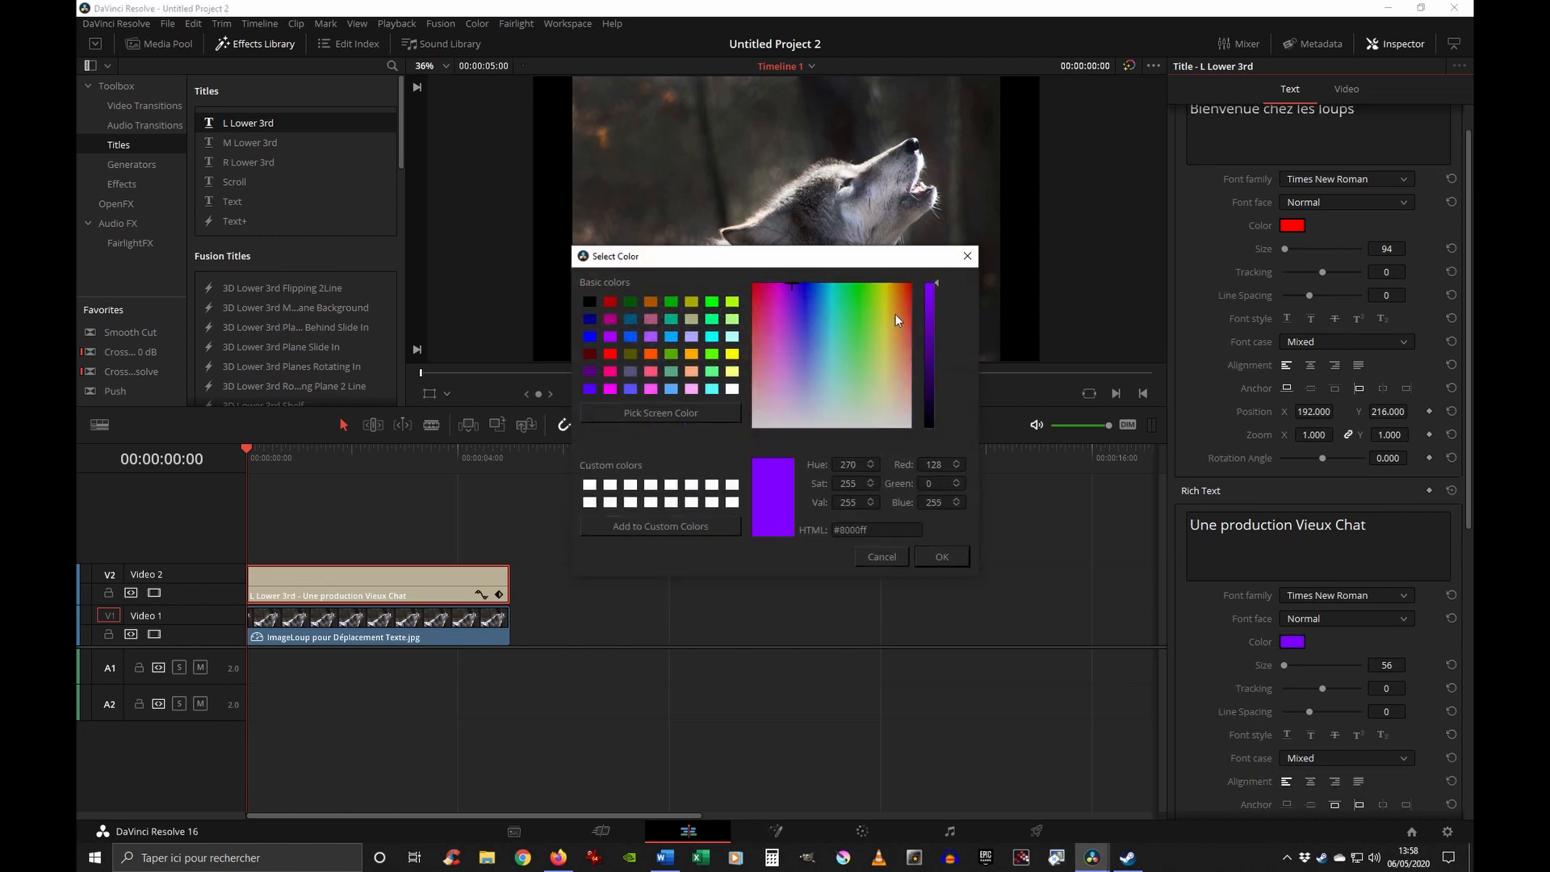
click(942, 556)
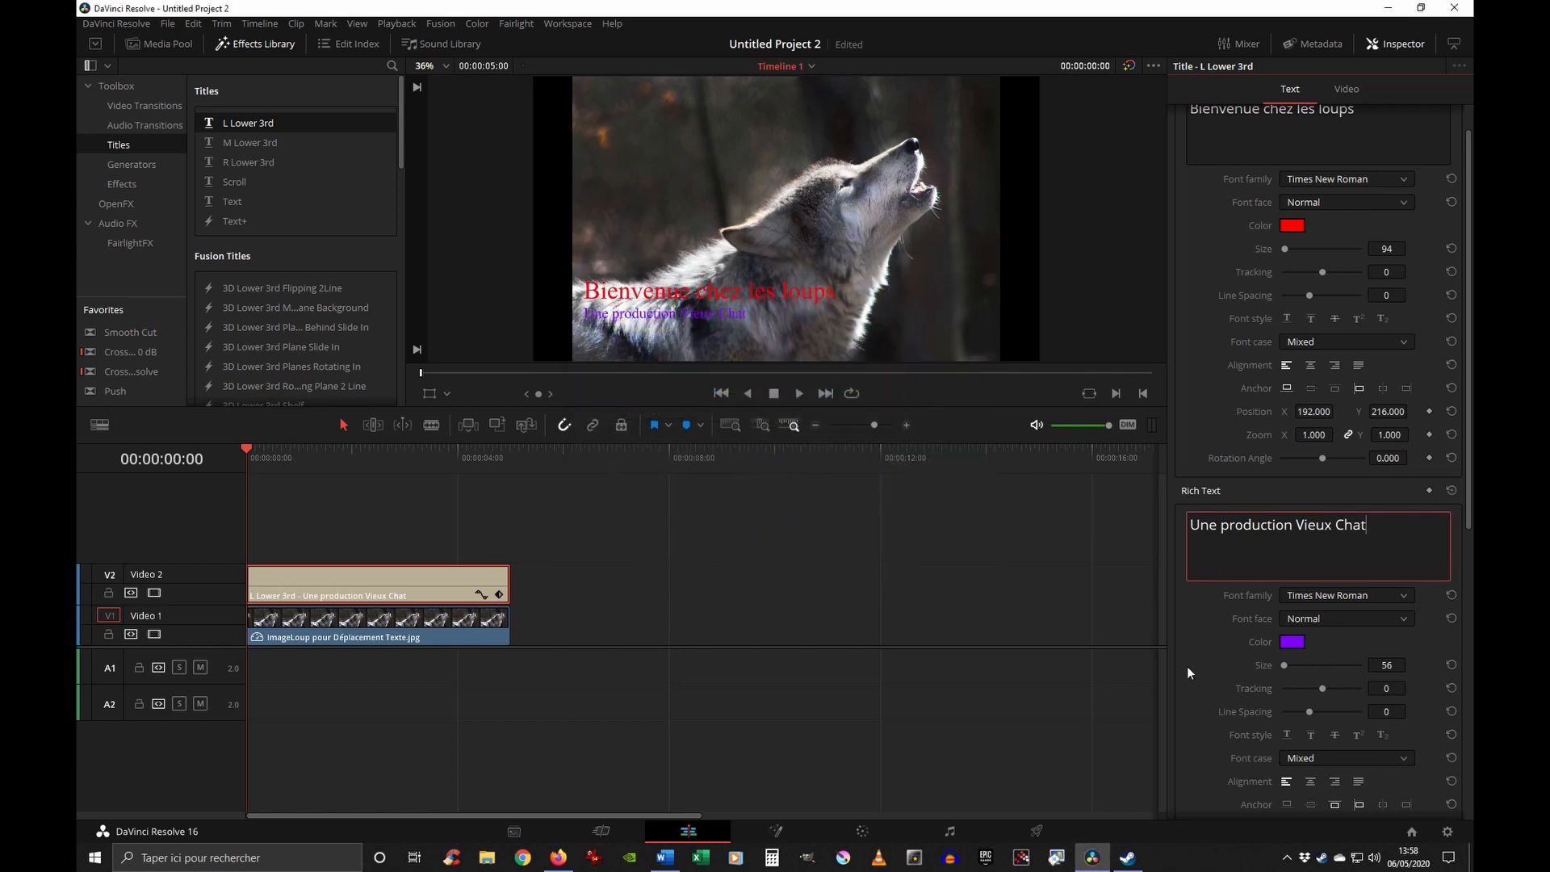
scroll(1265, 618, down, 4)
scroll(1237, 608, up, 5)
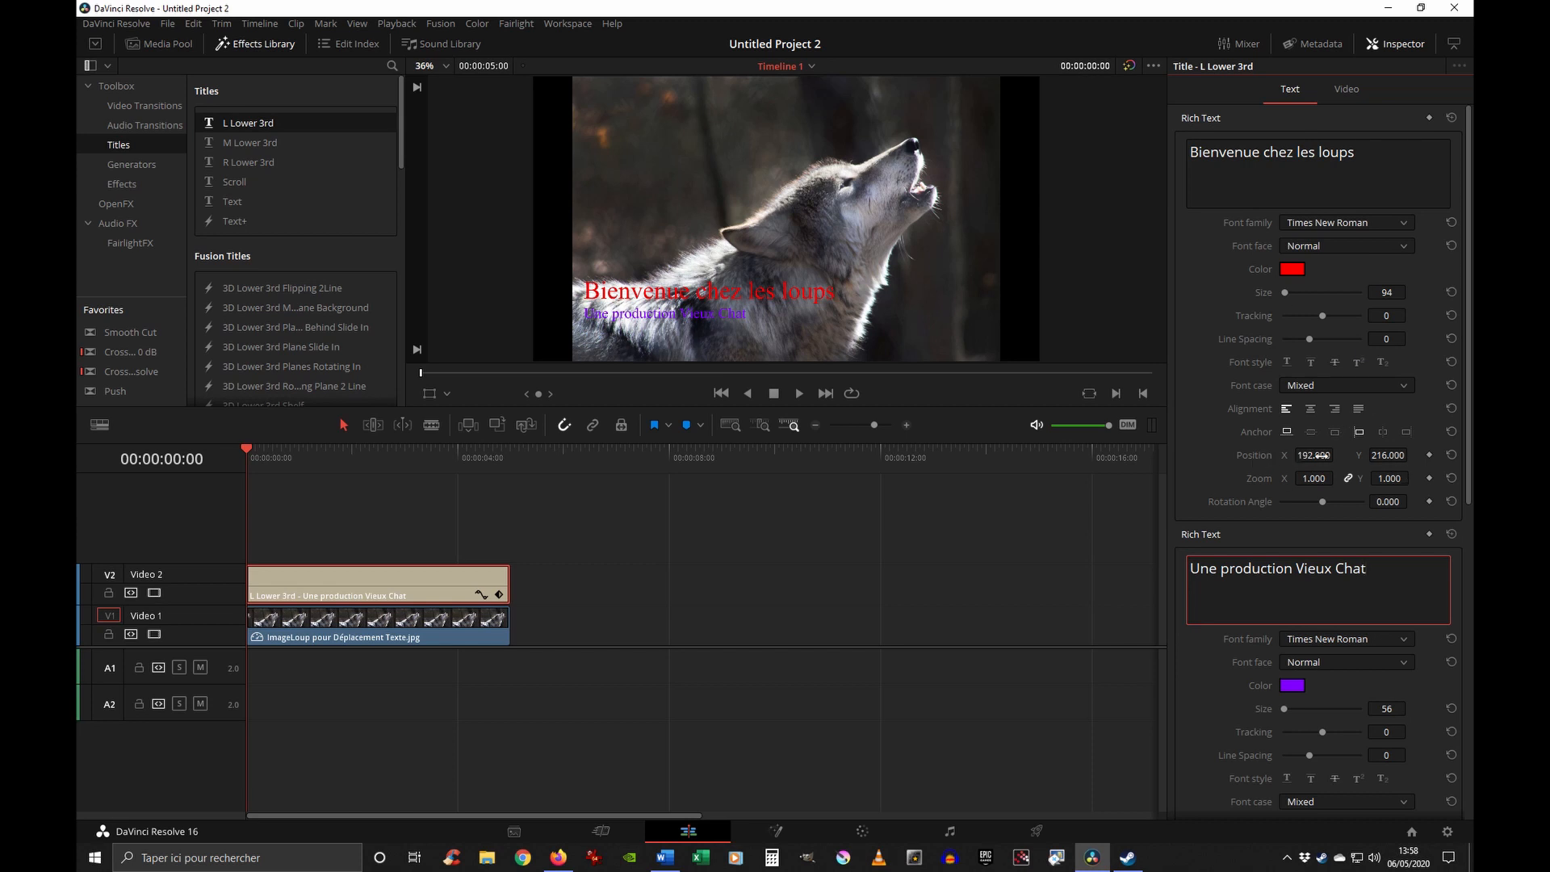
- Try moving both text lines horizontally, the first to X 524, and reset each line's position
drag(1309, 454, 1338, 454)
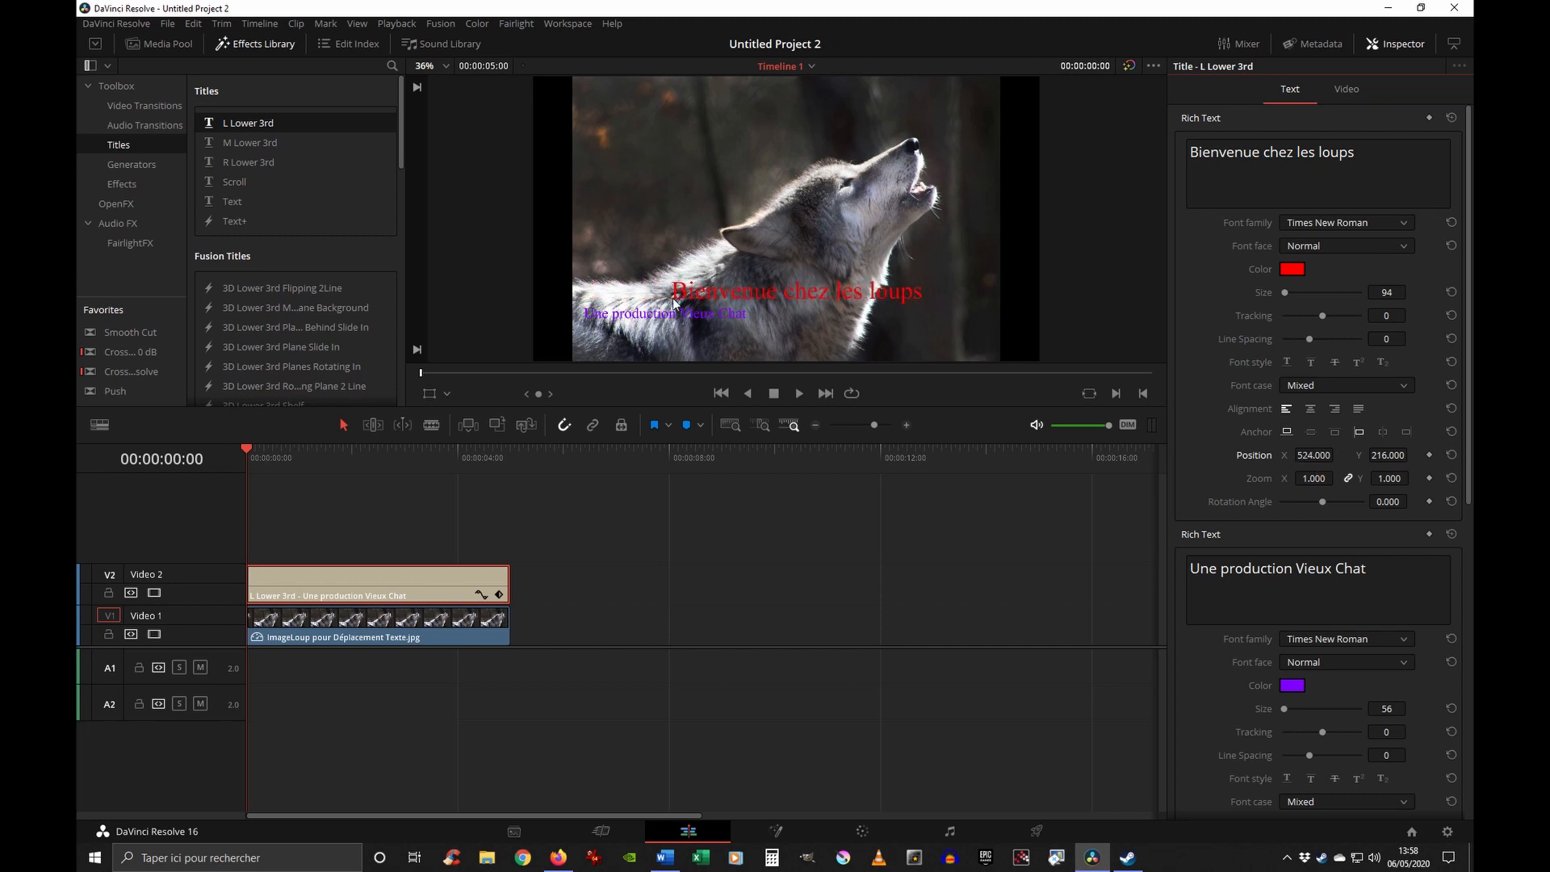
click(1454, 454)
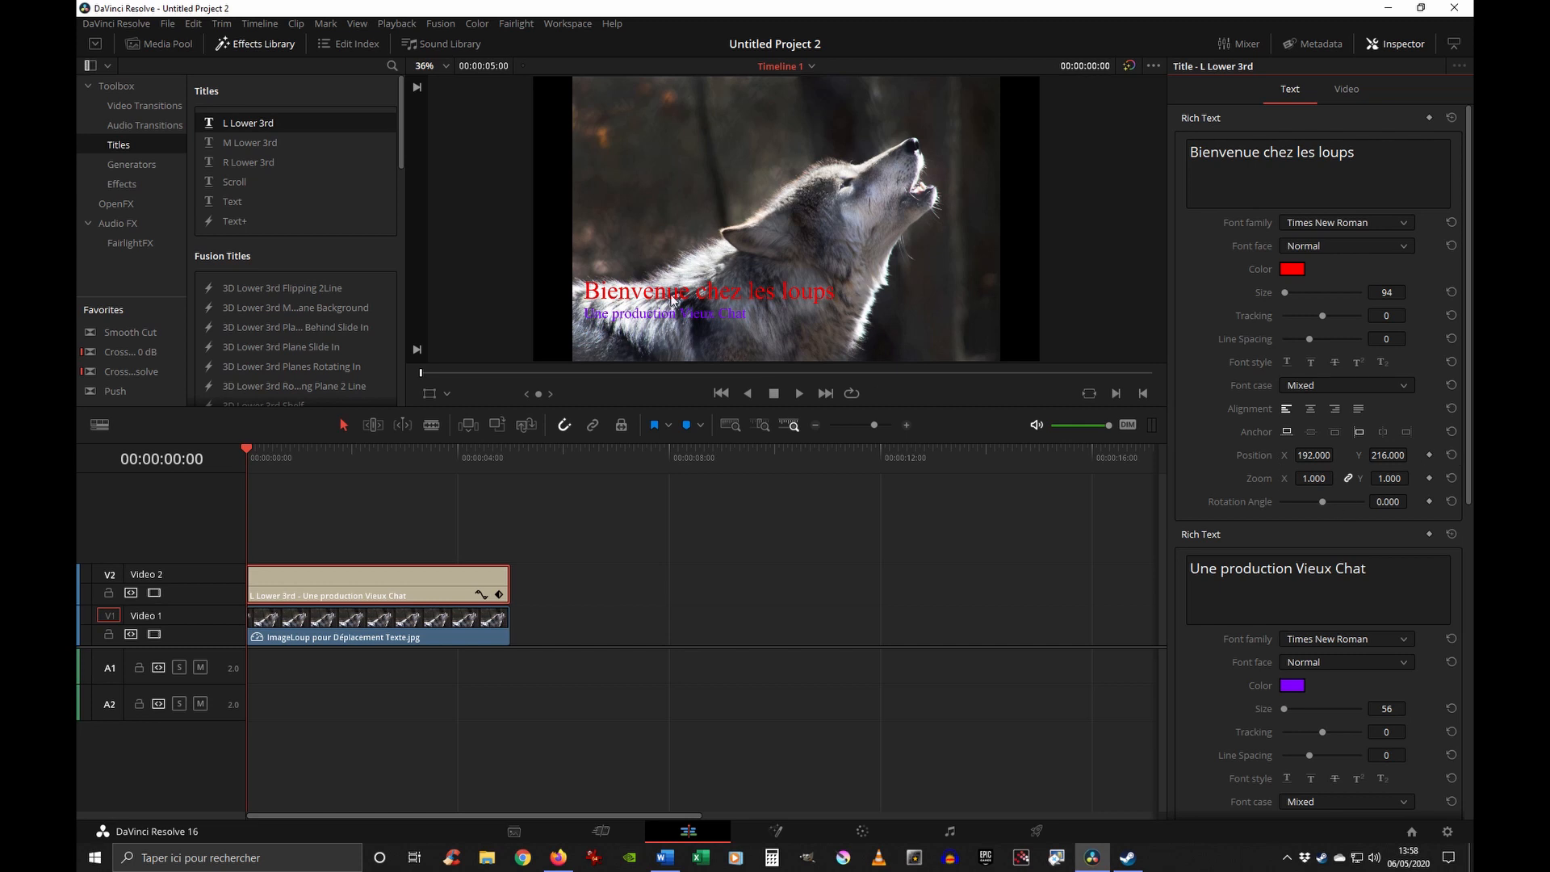
scroll(1257, 615, down, 2)
scroll(1305, 688, down, 1)
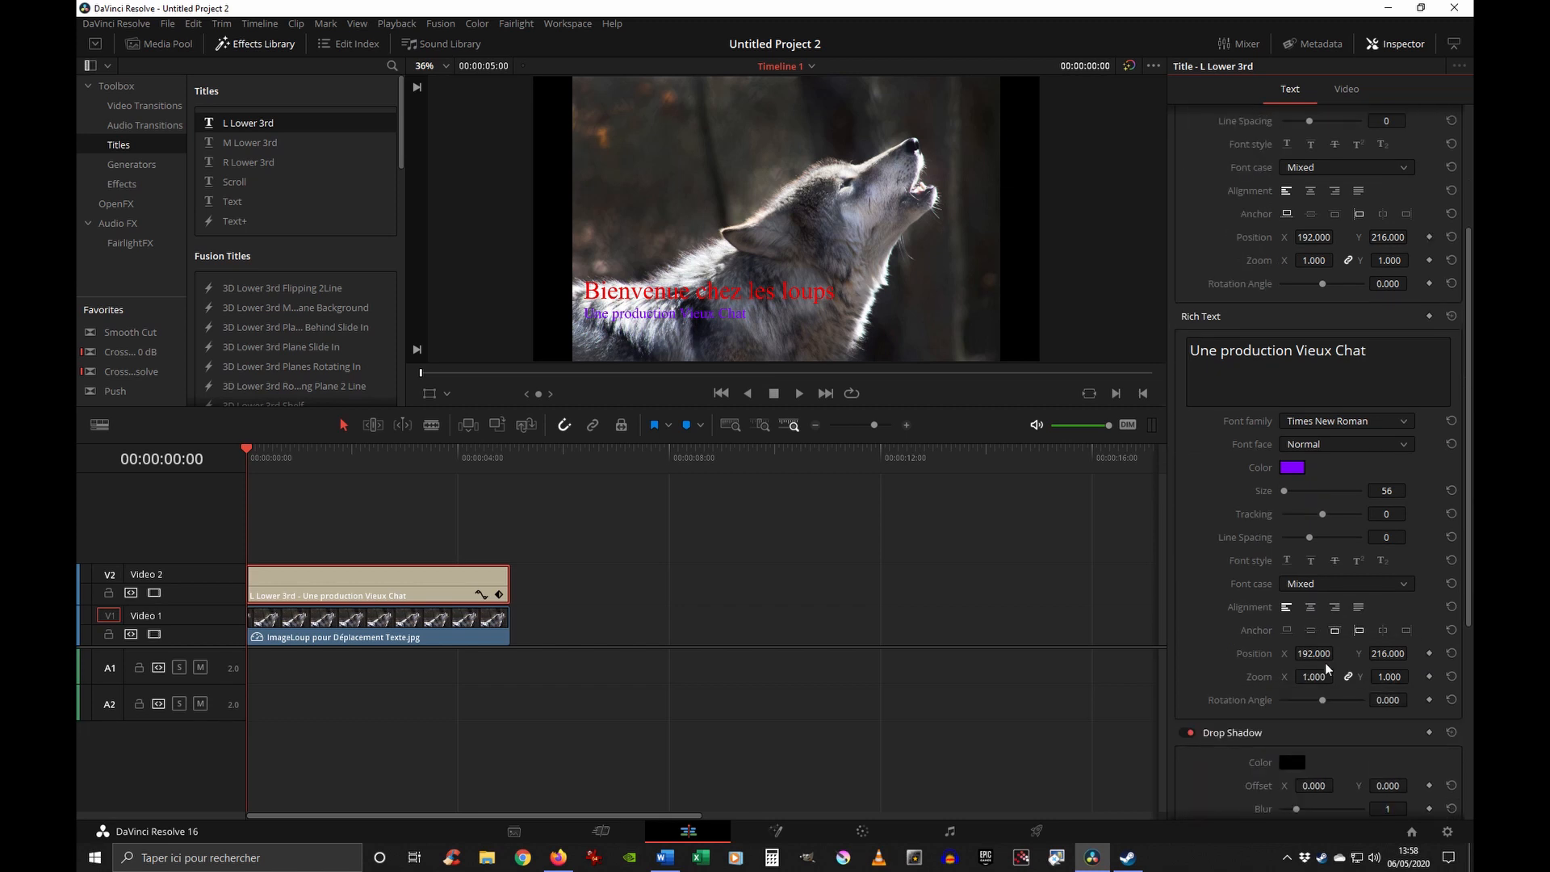
drag(1314, 653, 1336, 653)
click(1455, 655)
scroll(1256, 661, up, 3)
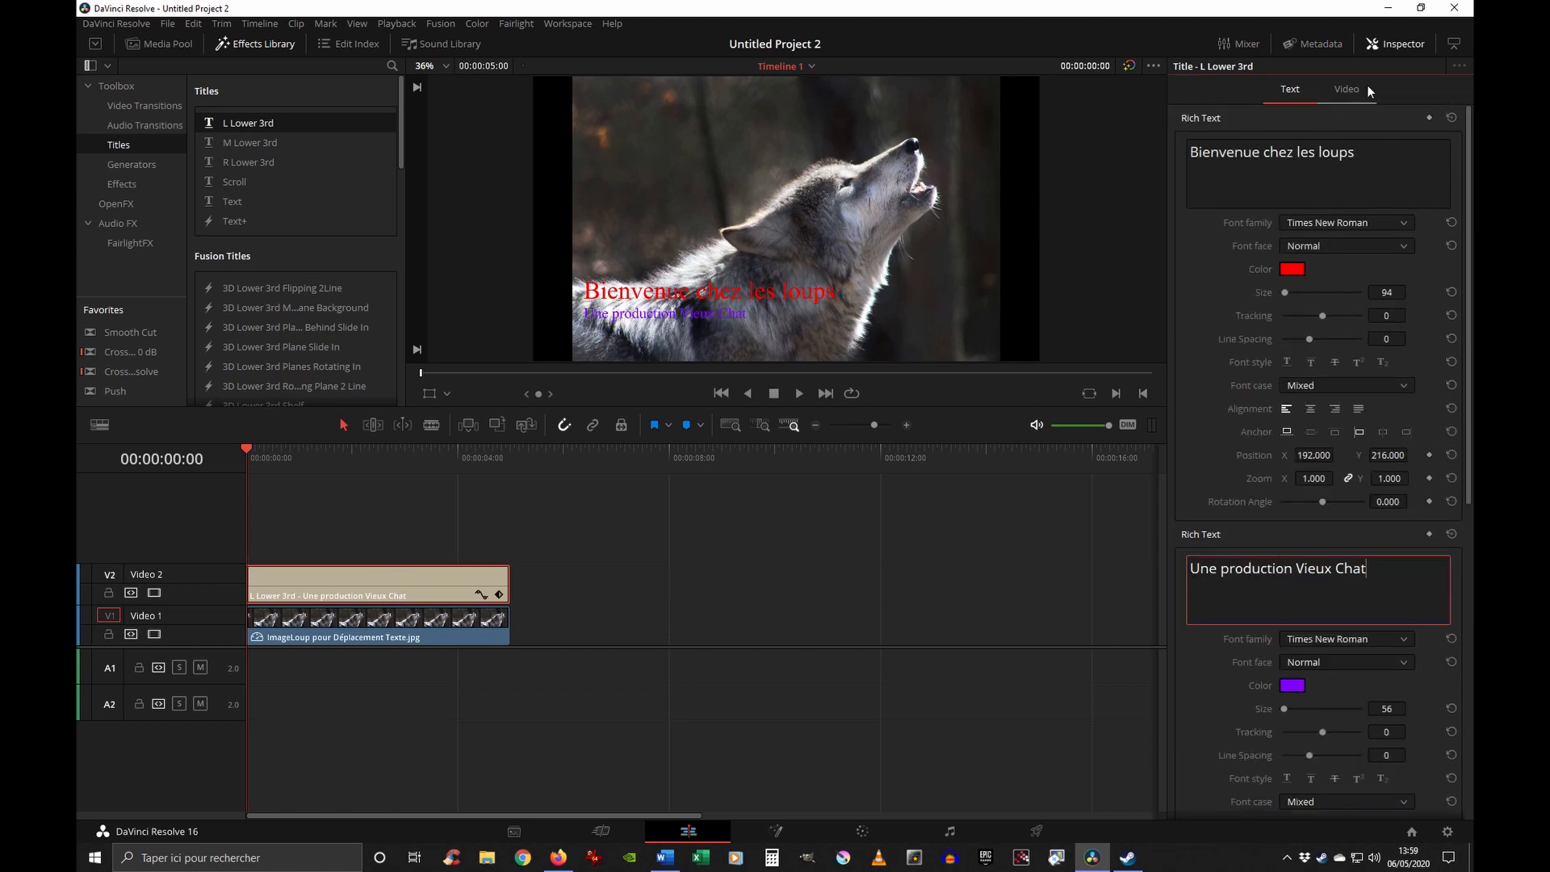
- Compare the text settings of the lower-third title with its video settings
click(1345, 90)
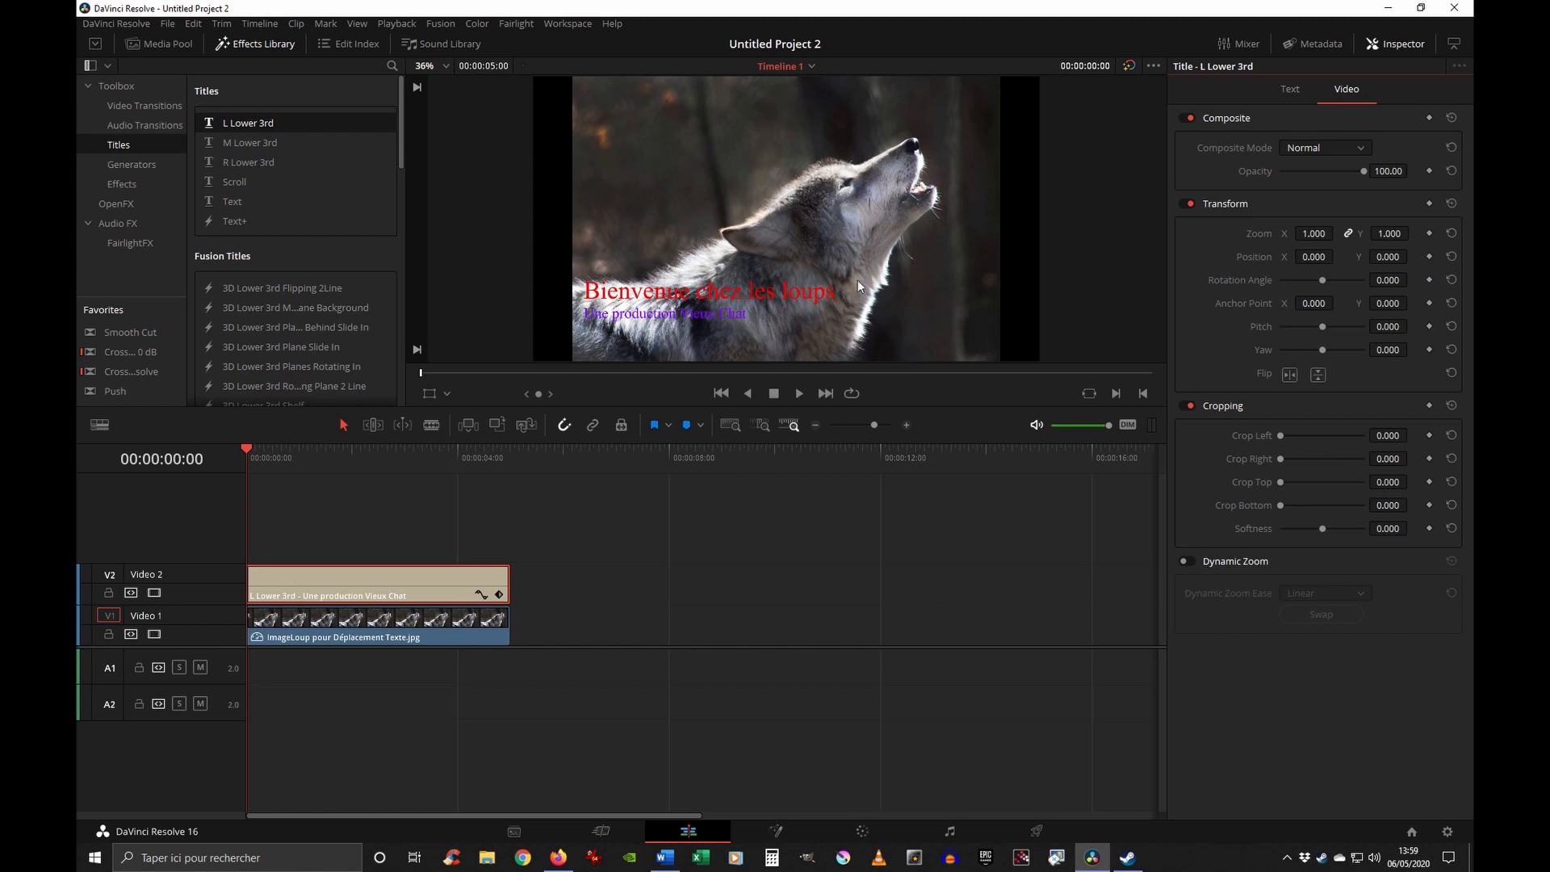
click(1287, 95)
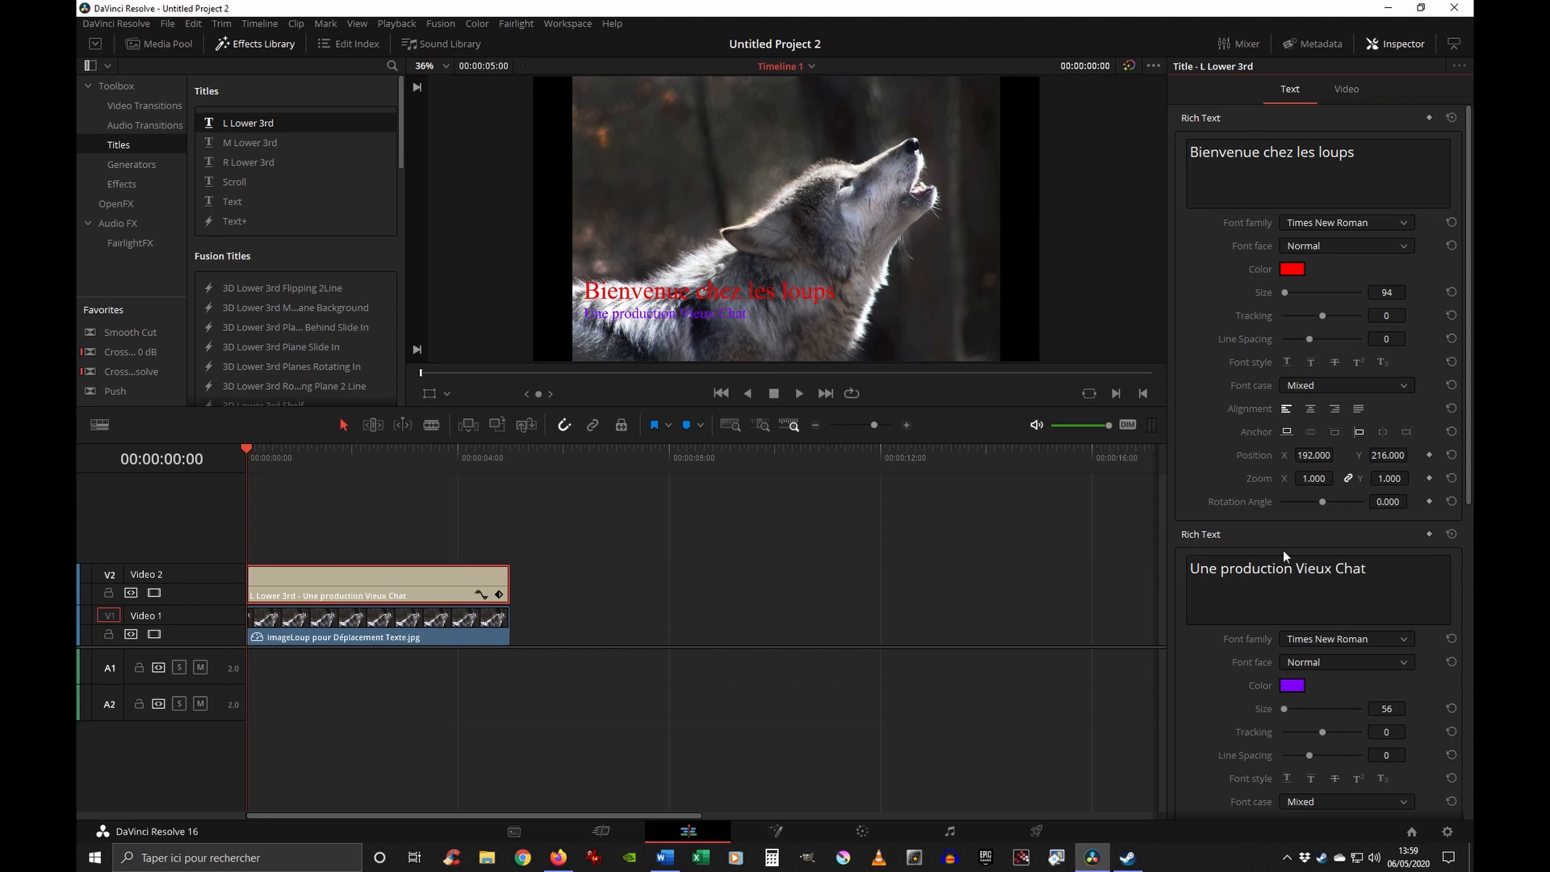
click(1341, 102)
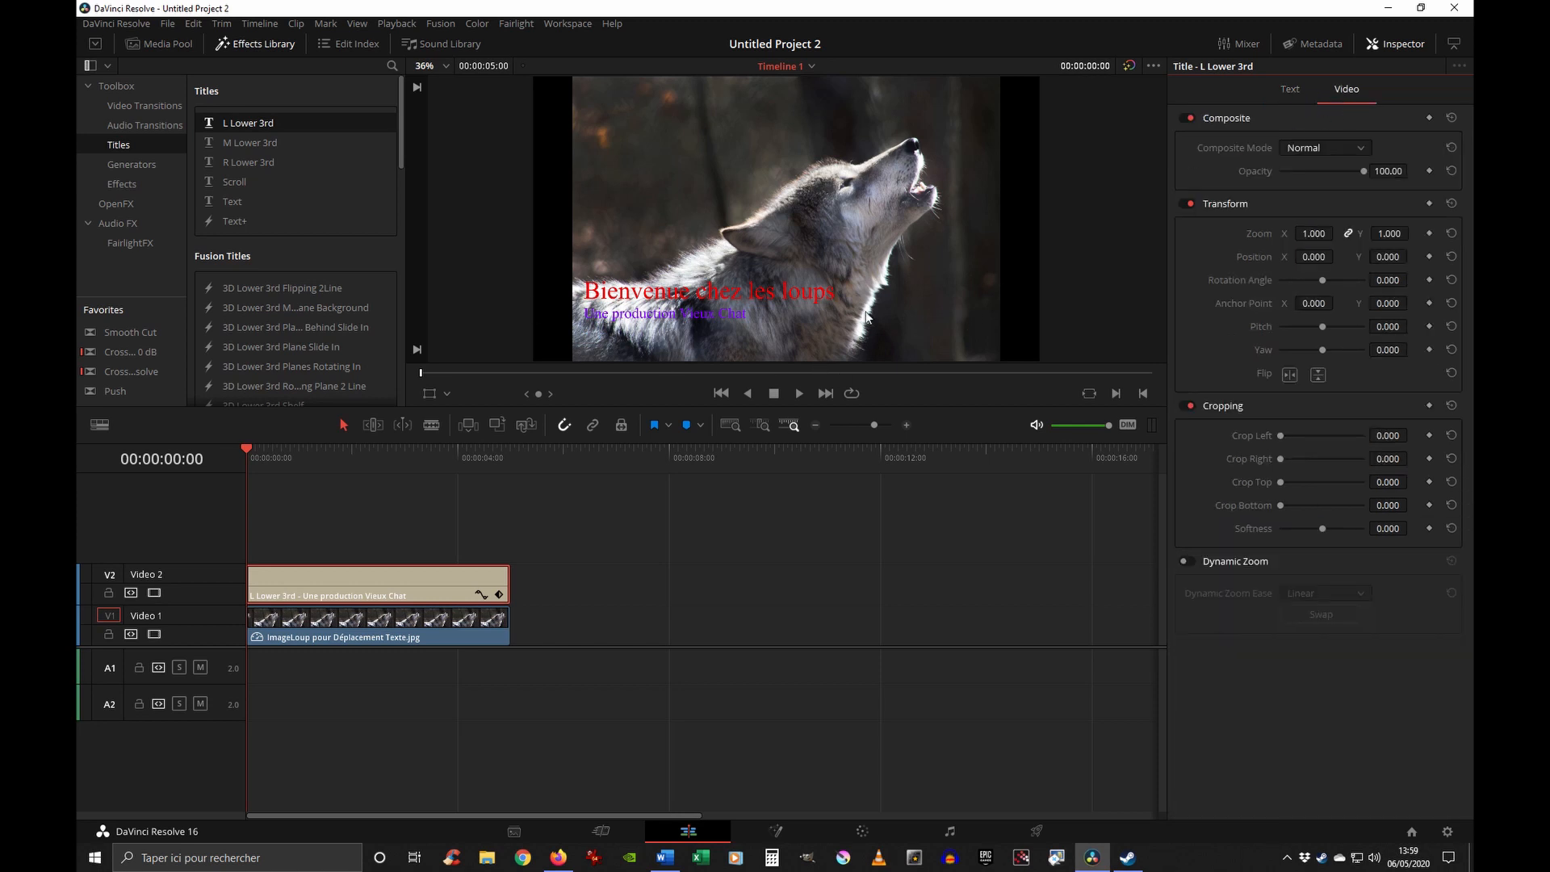
- Disable and re-enable the Video 1 track and the Video 2 track in turn to isolate the image and title
click(350, 635)
click(154, 635)
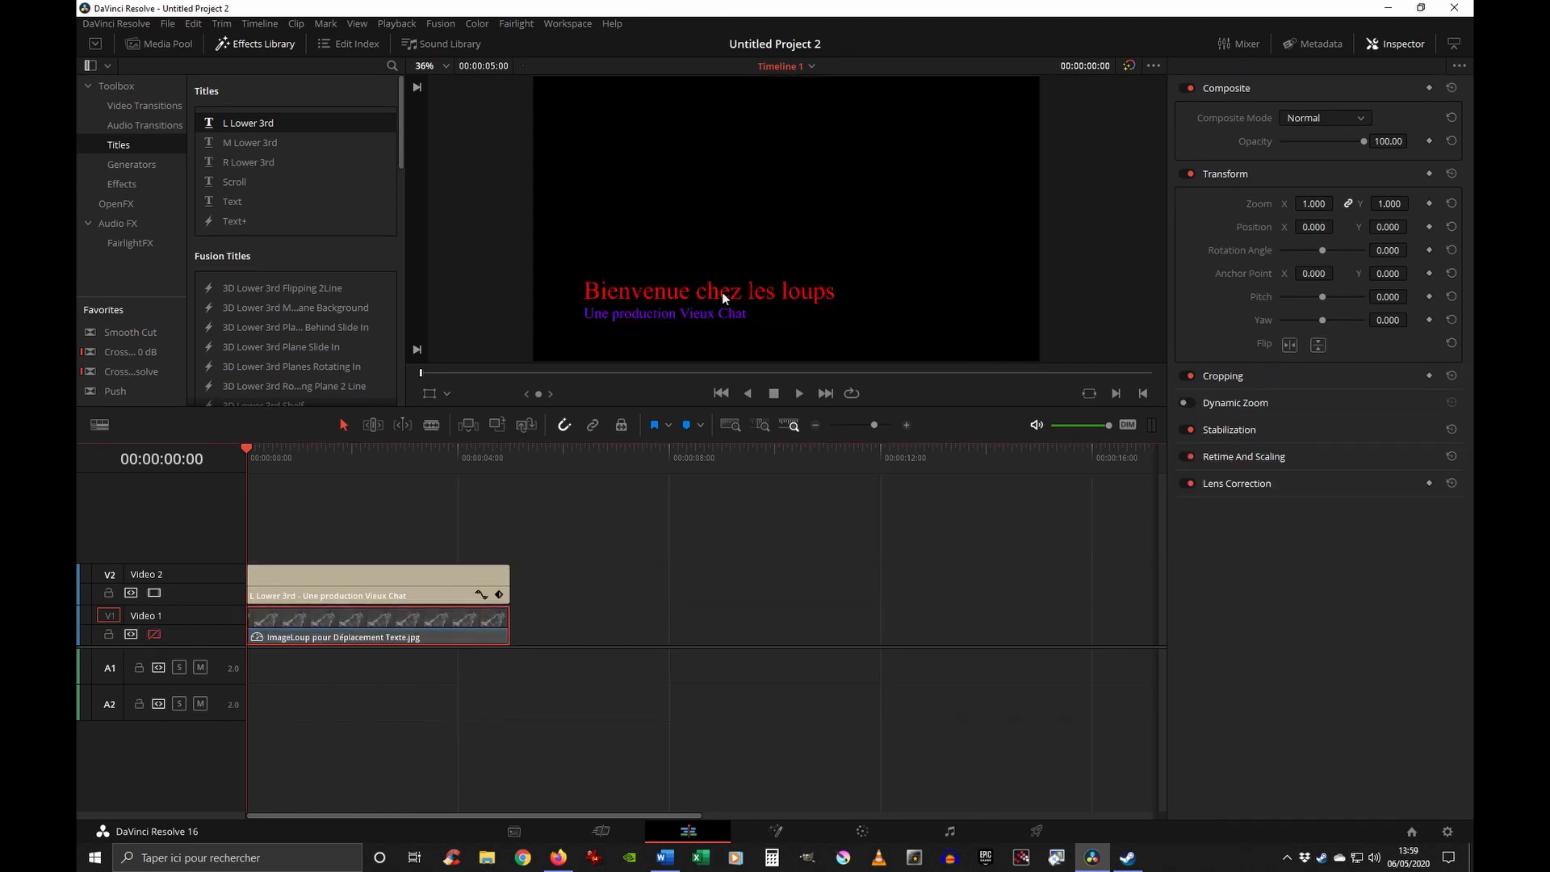
click(153, 634)
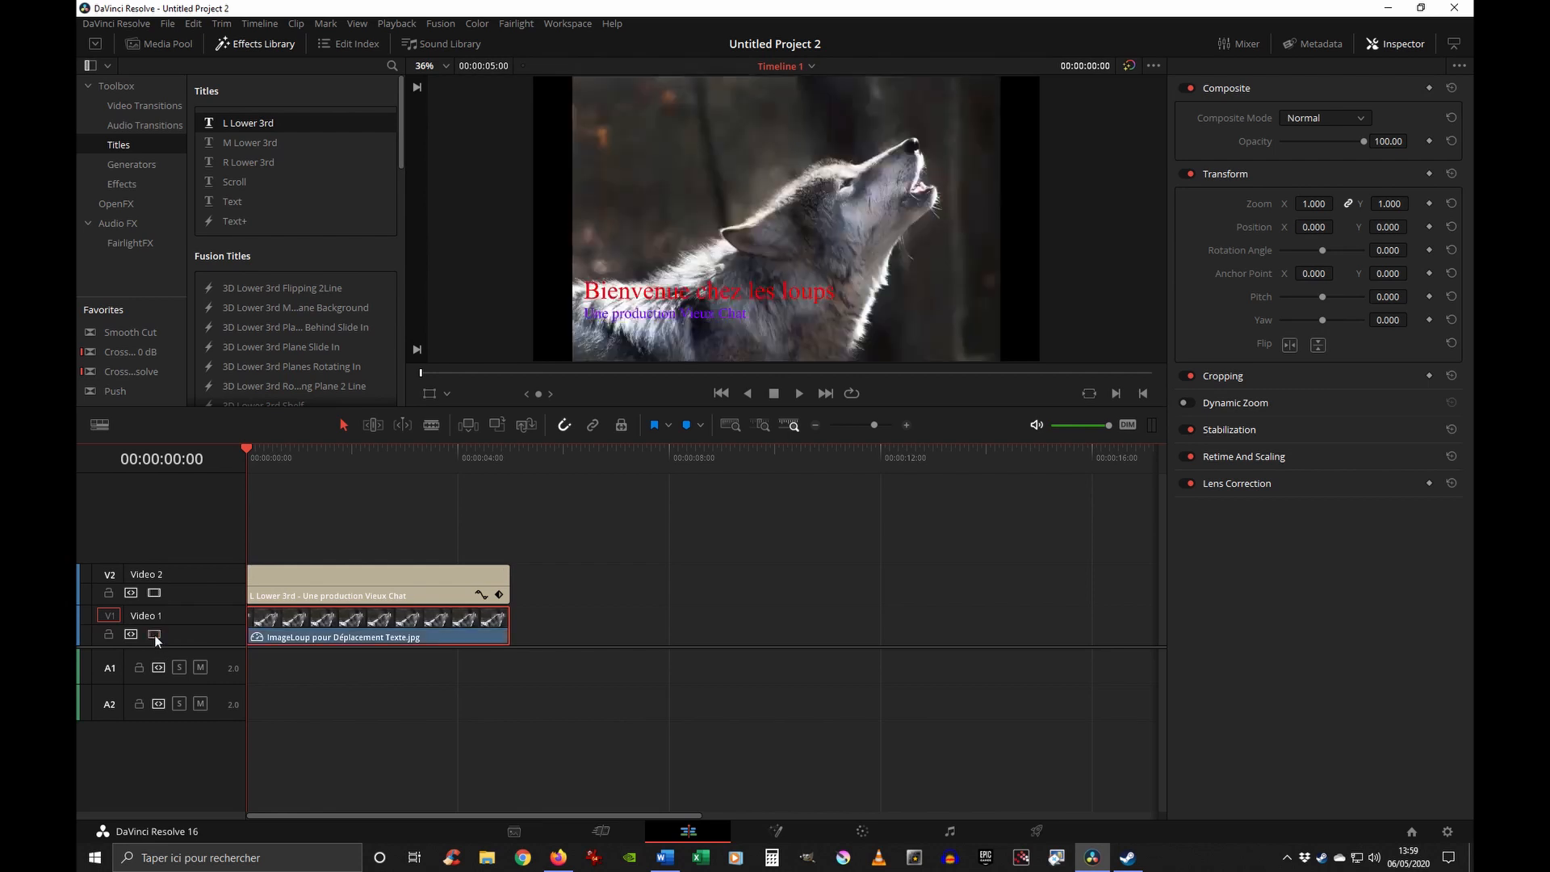
click(154, 593)
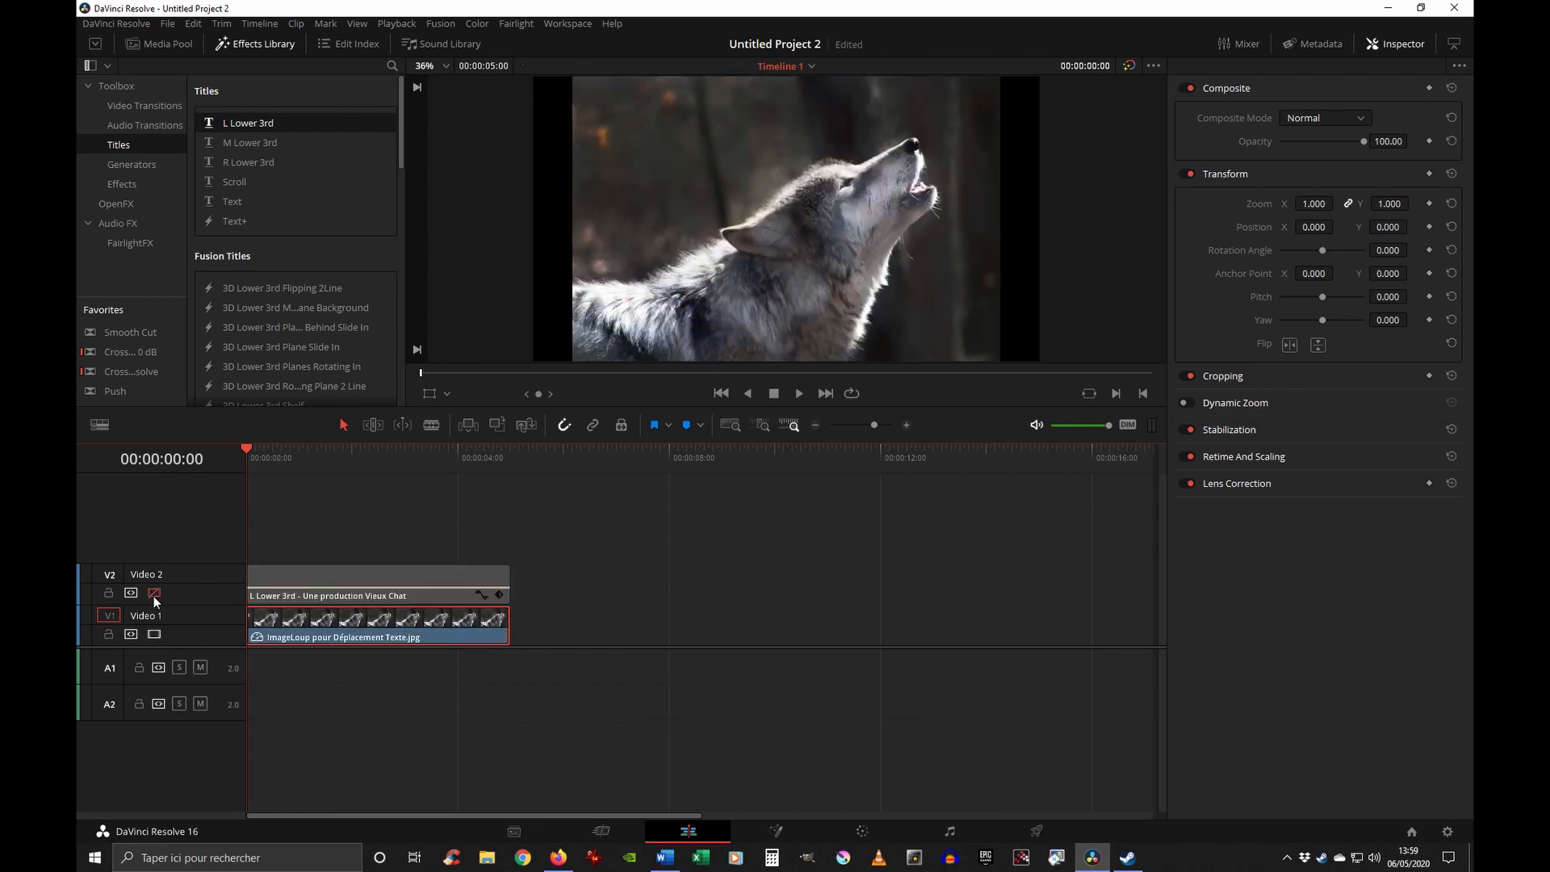
click(154, 594)
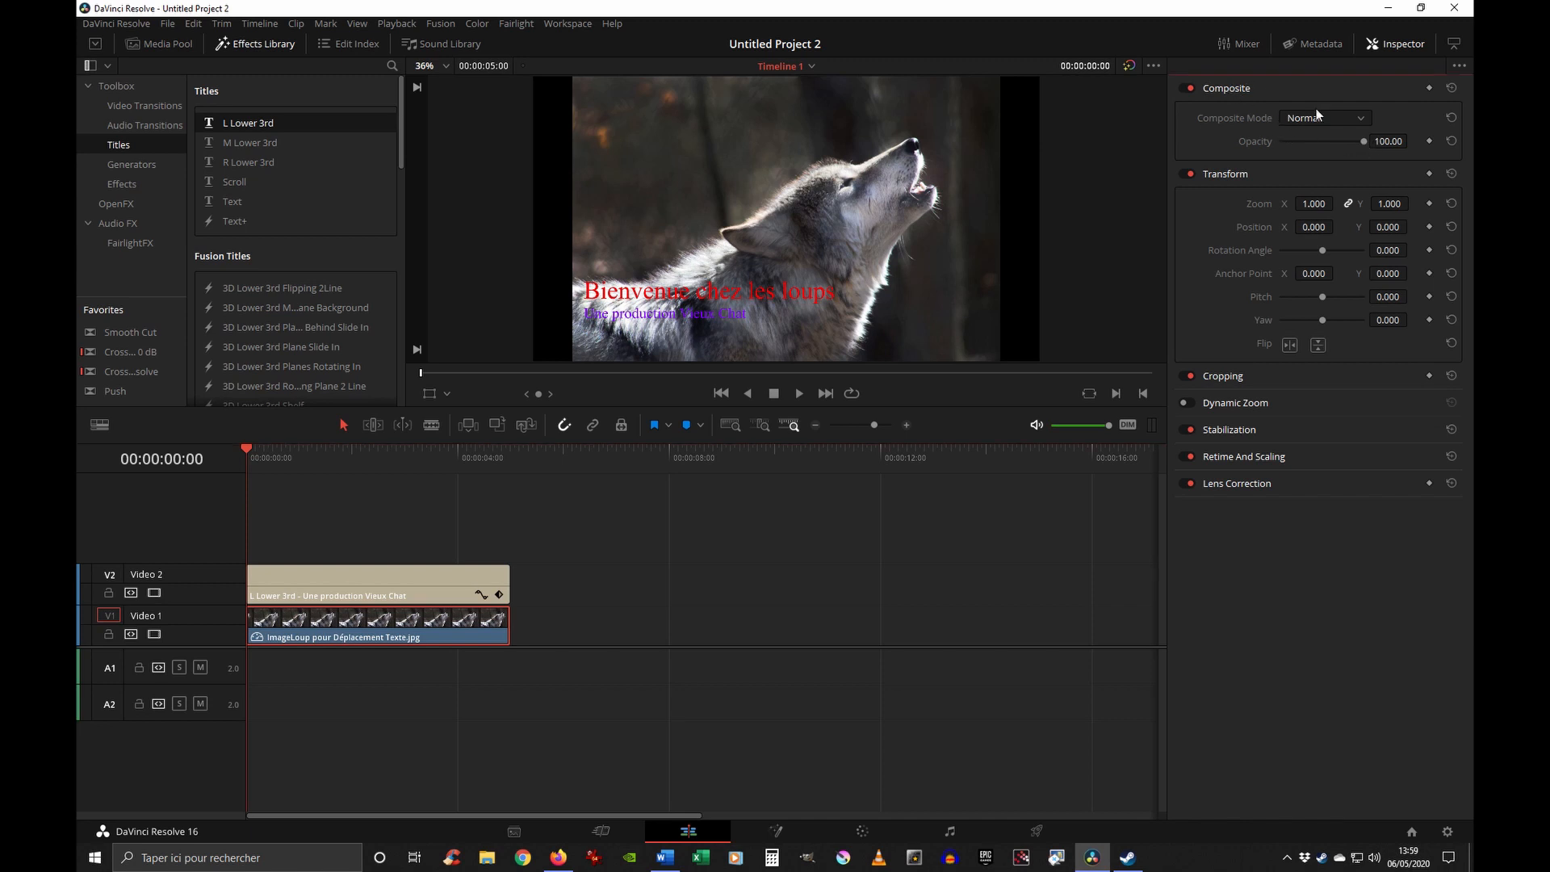
- Try the Color and Color Burn composite modes on the lower-third title
click(397, 585)
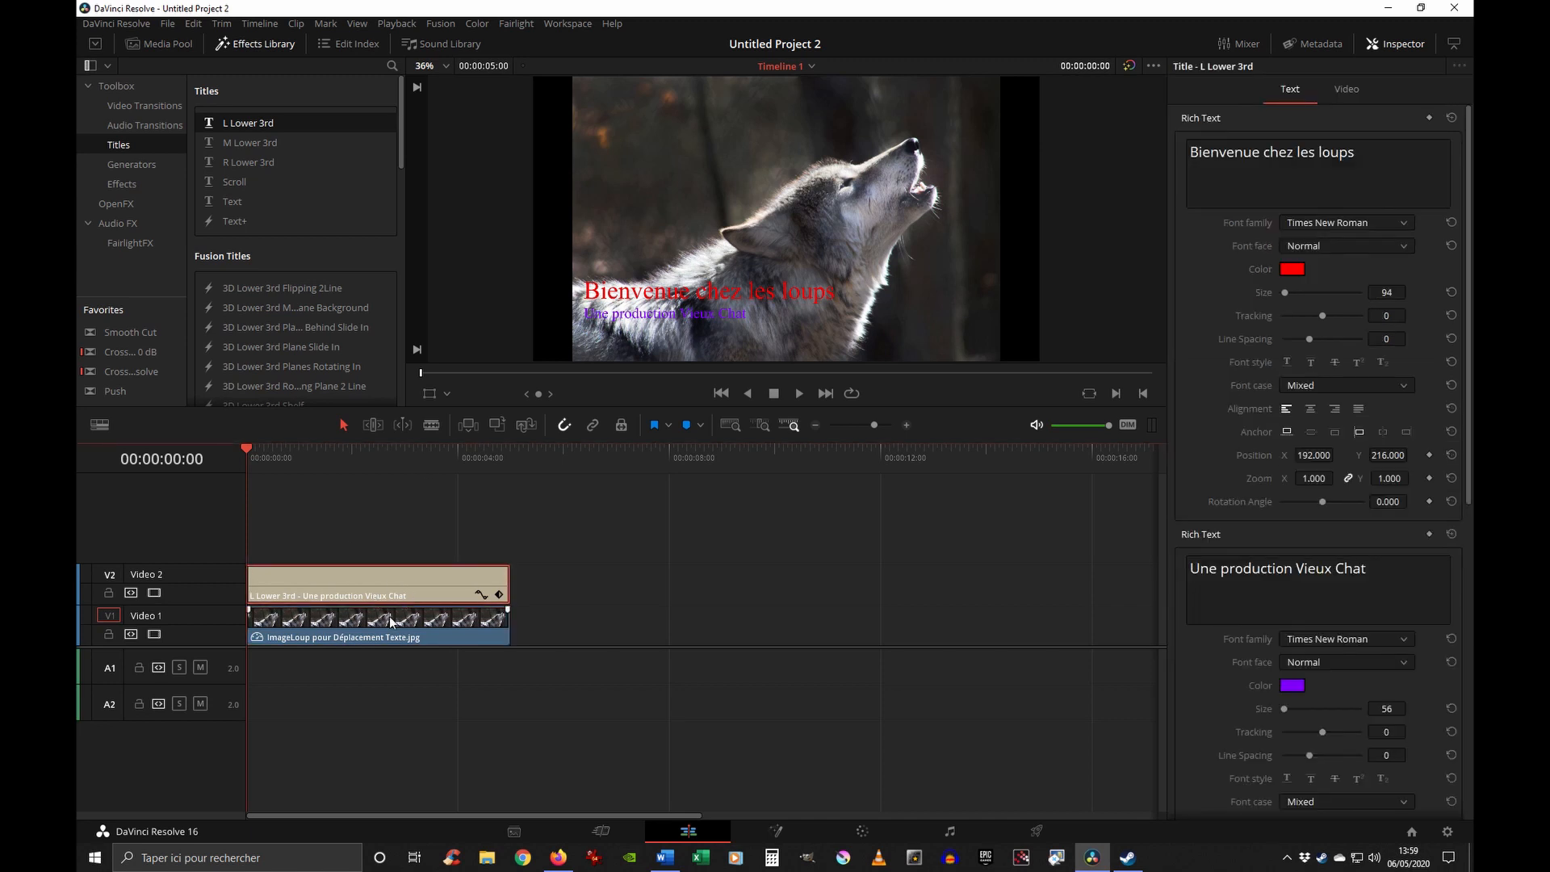
click(1347, 90)
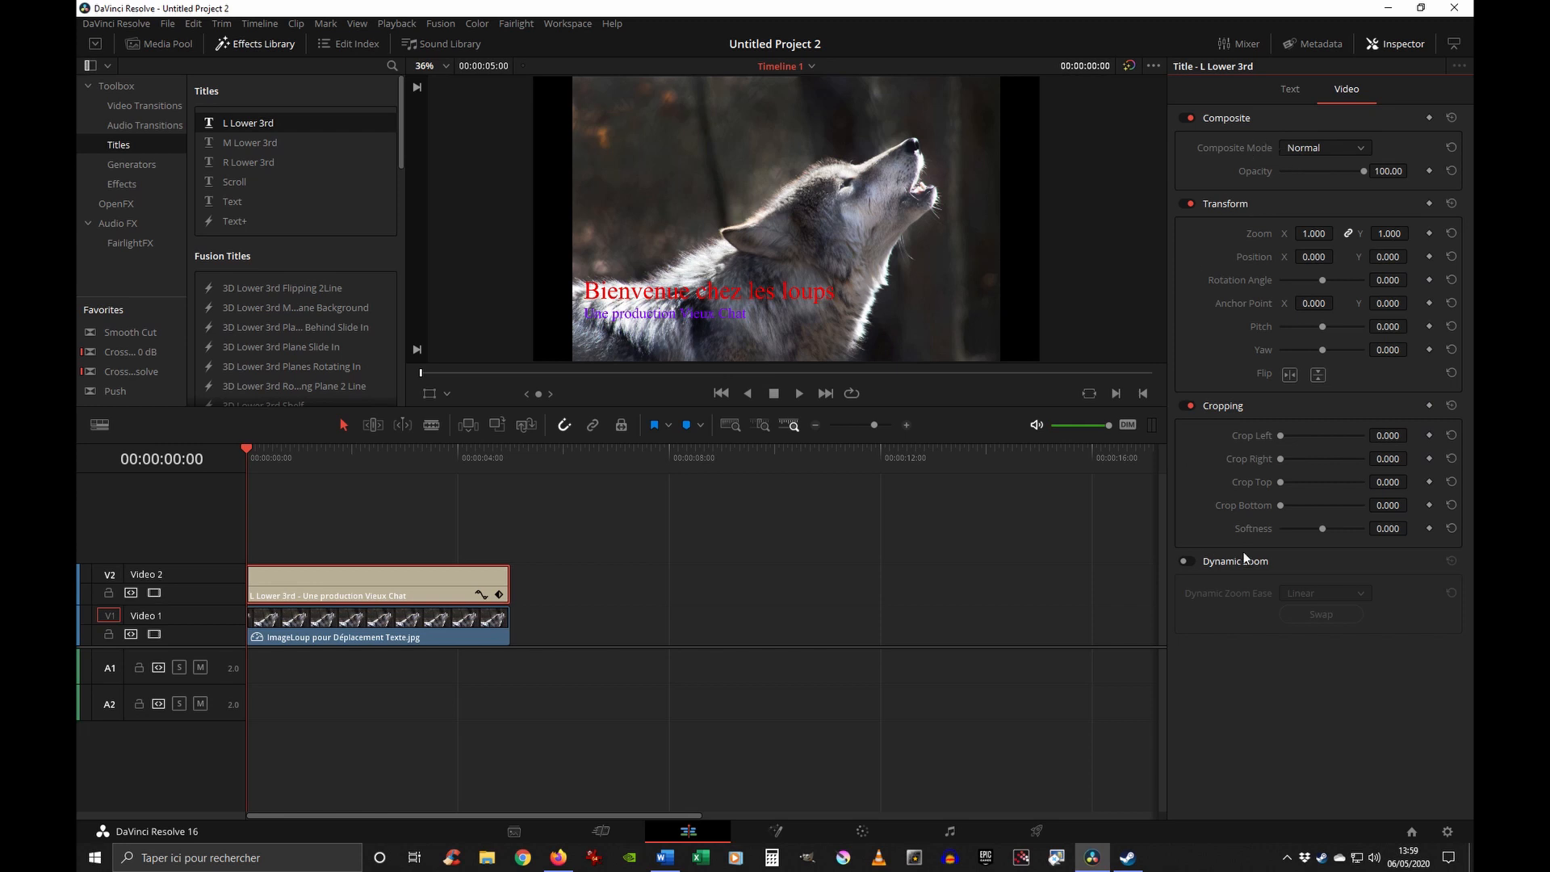
click(1361, 148)
click(1314, 204)
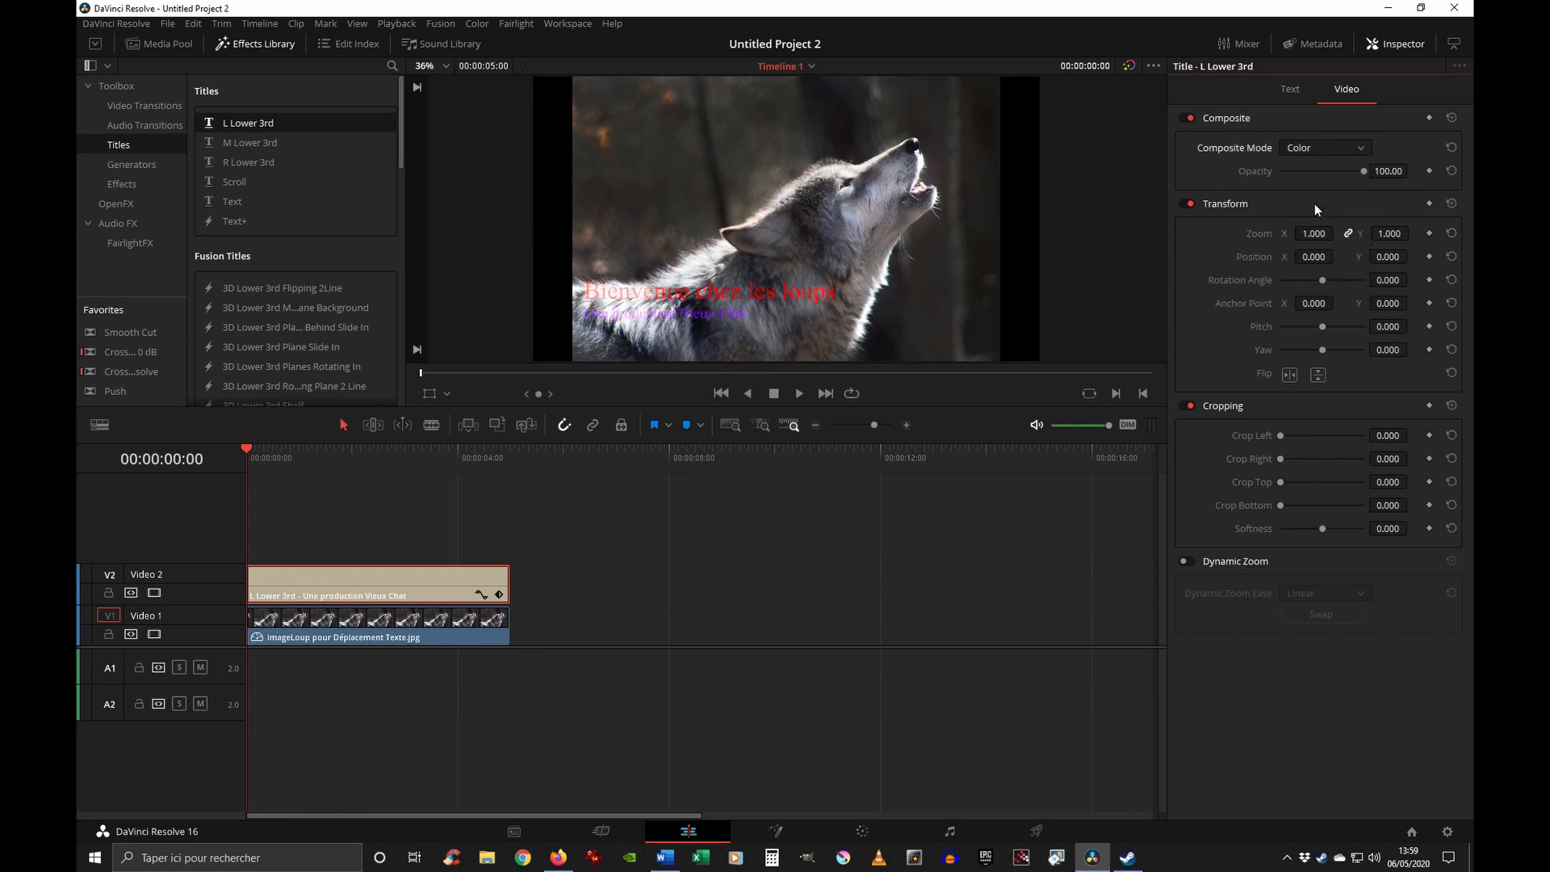
click(1367, 148)
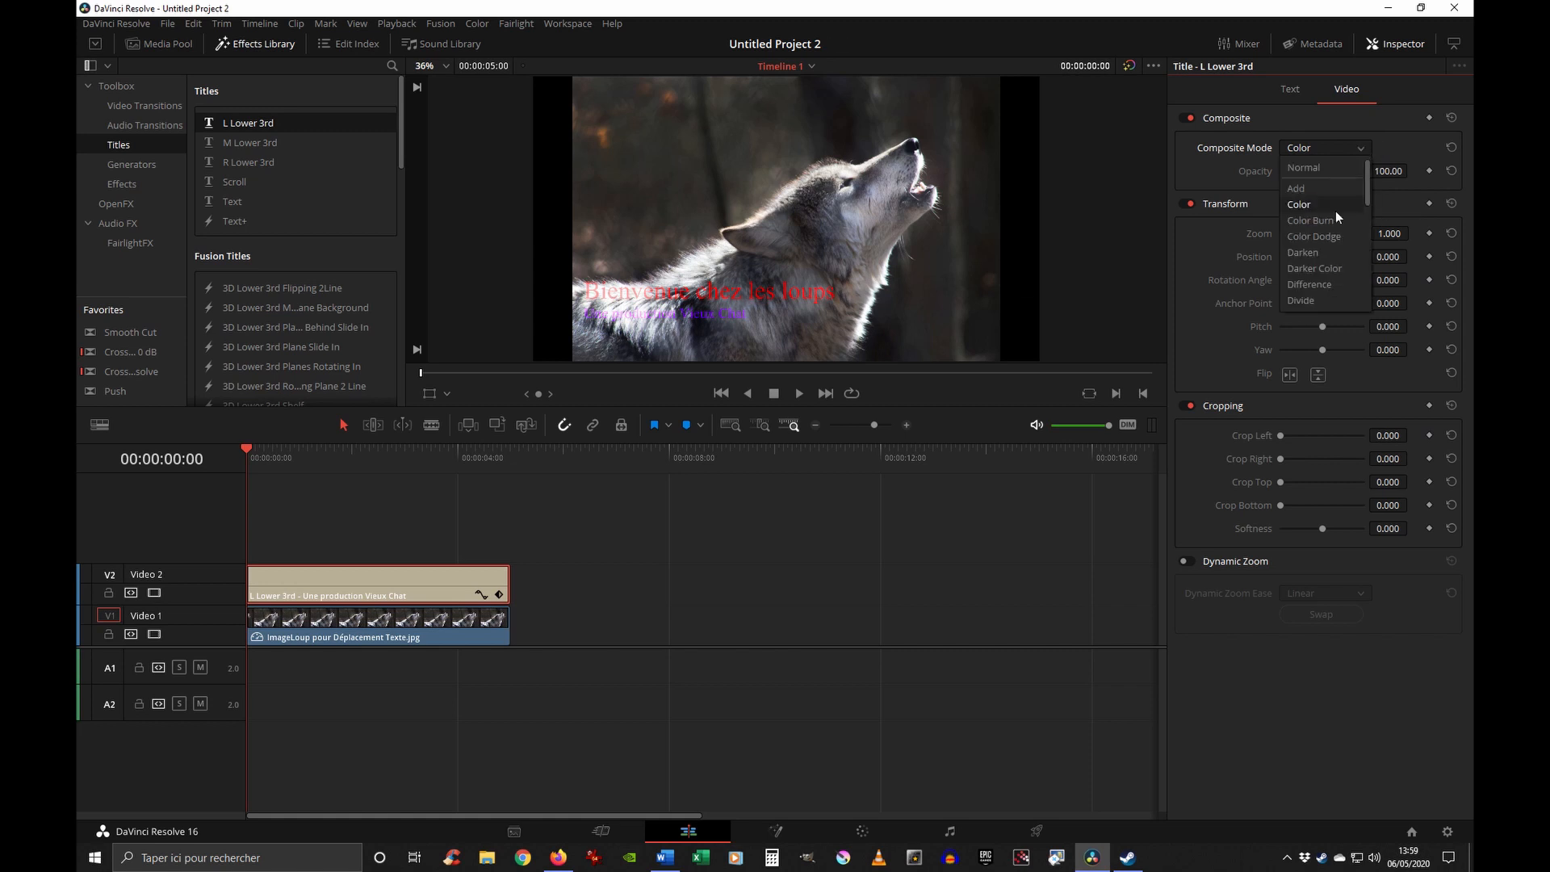
click(1348, 219)
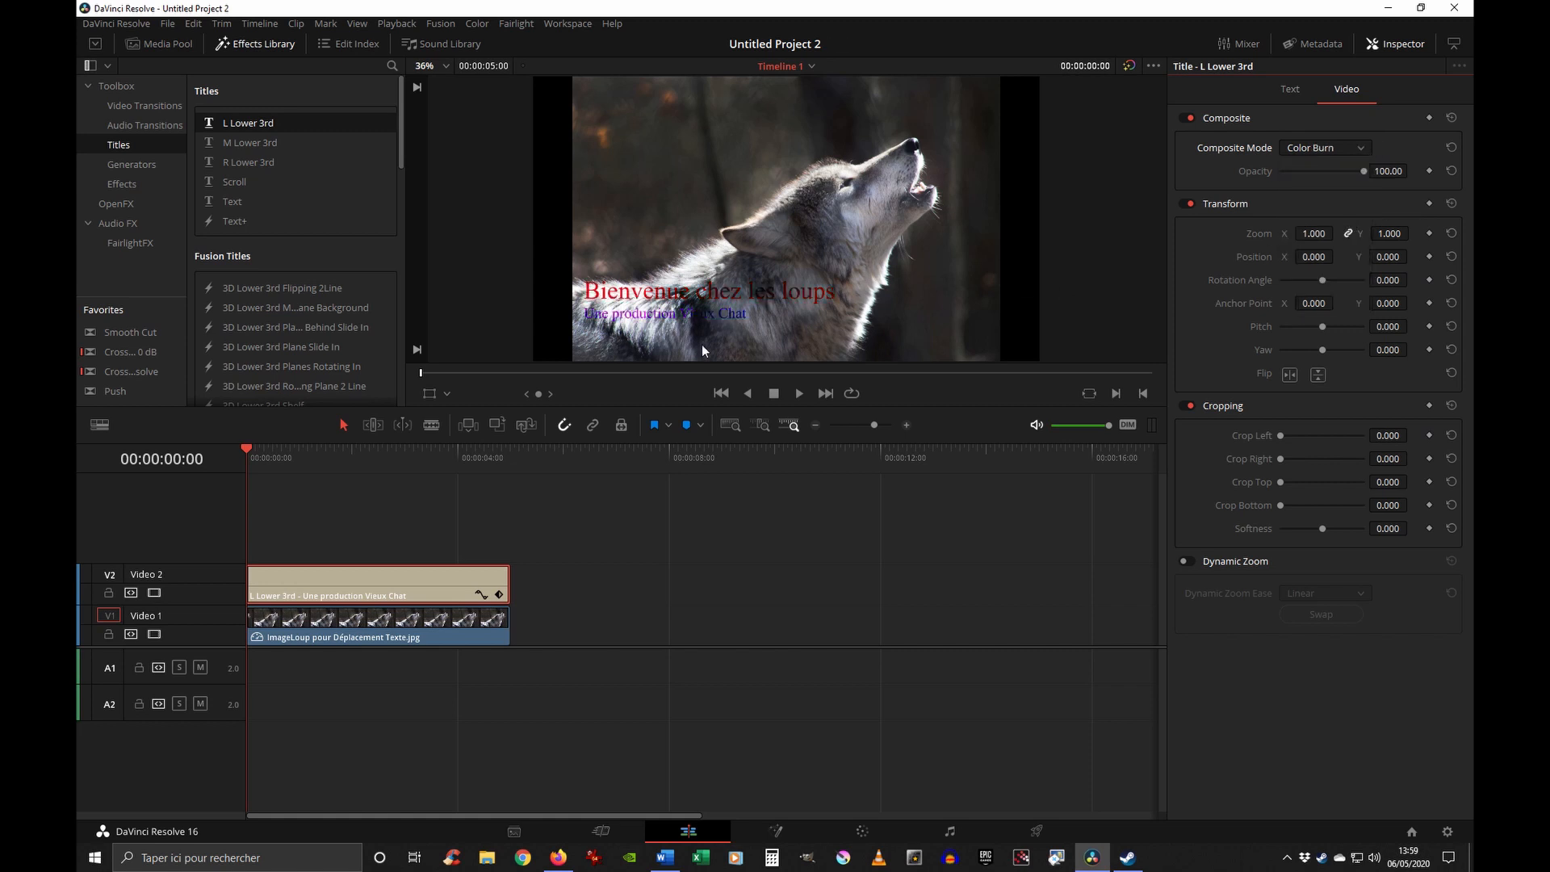
- Try the Overlay composite mode on the title and restore the mode to Normal
click(1360, 148)
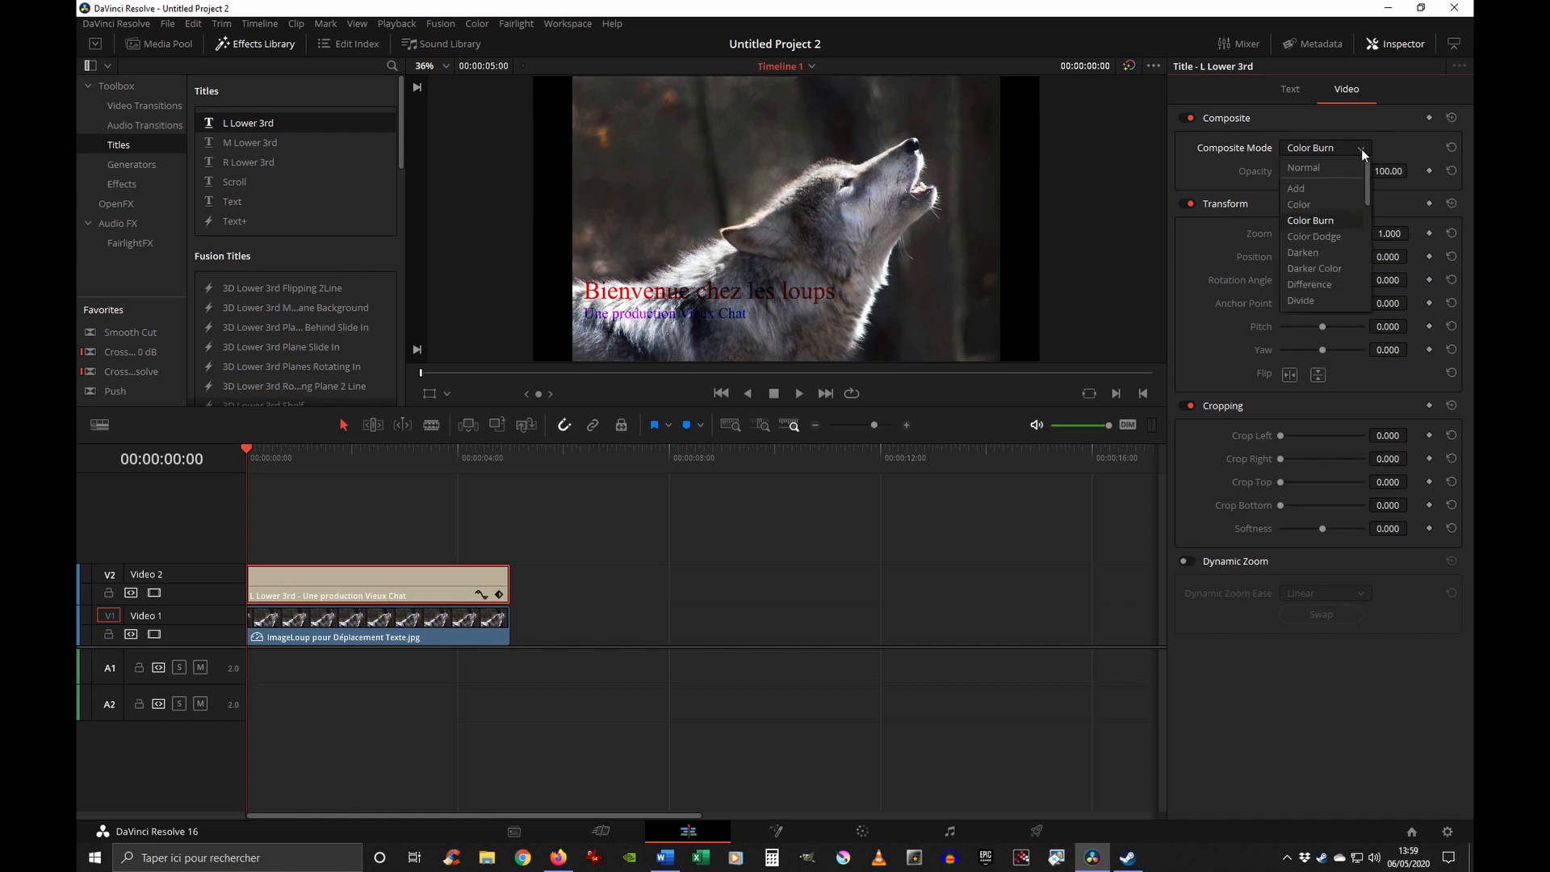
scroll(1325, 284, down, 3)
scroll(1329, 258, up, 3)
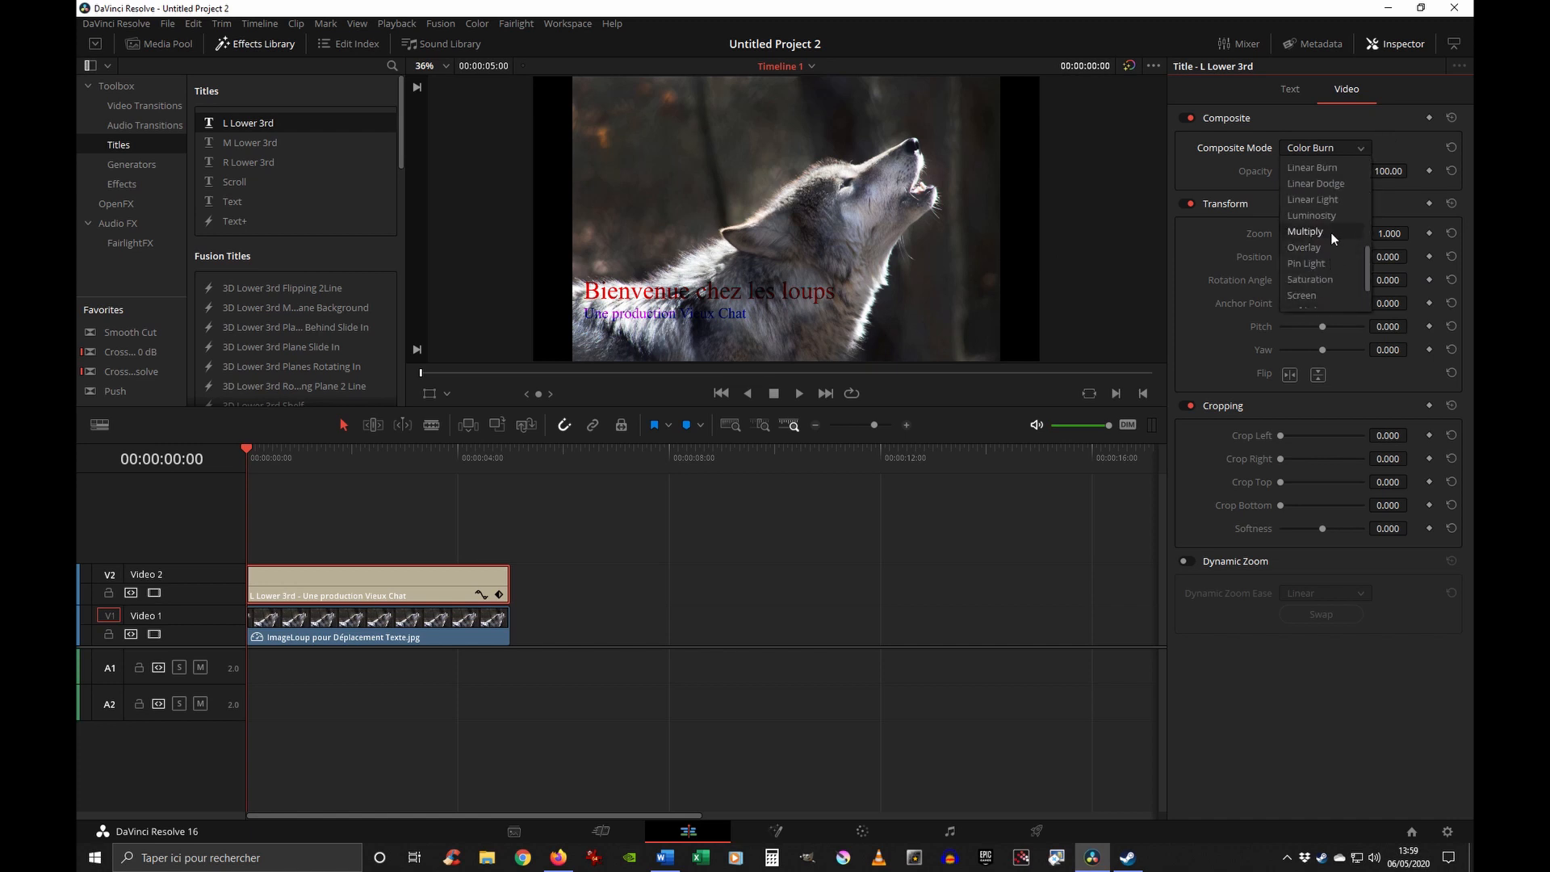
click(1316, 248)
click(1348, 151)
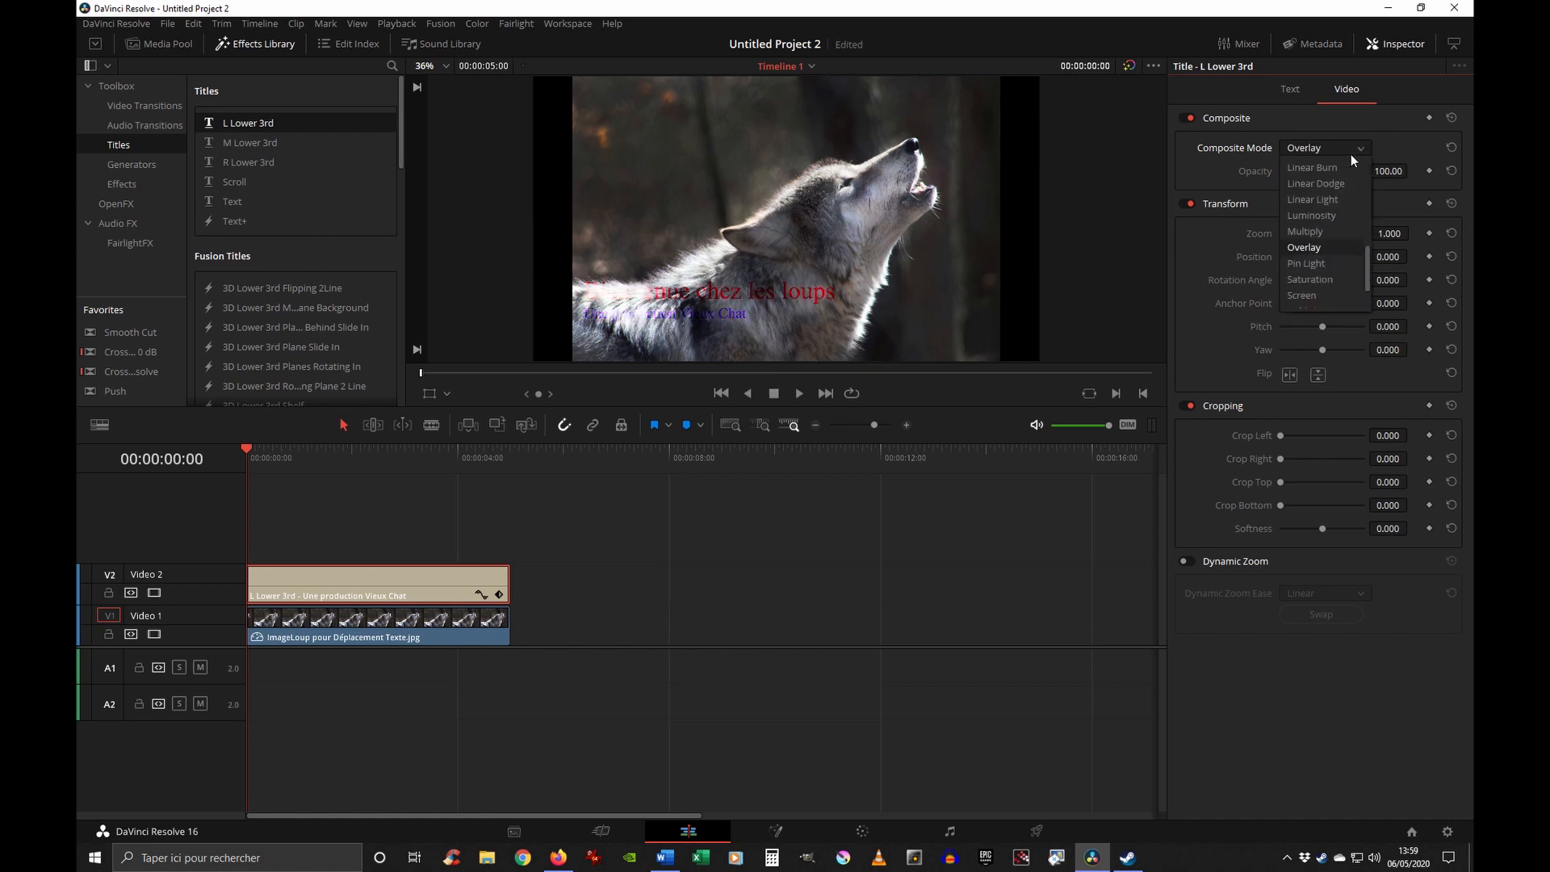
click(1330, 164)
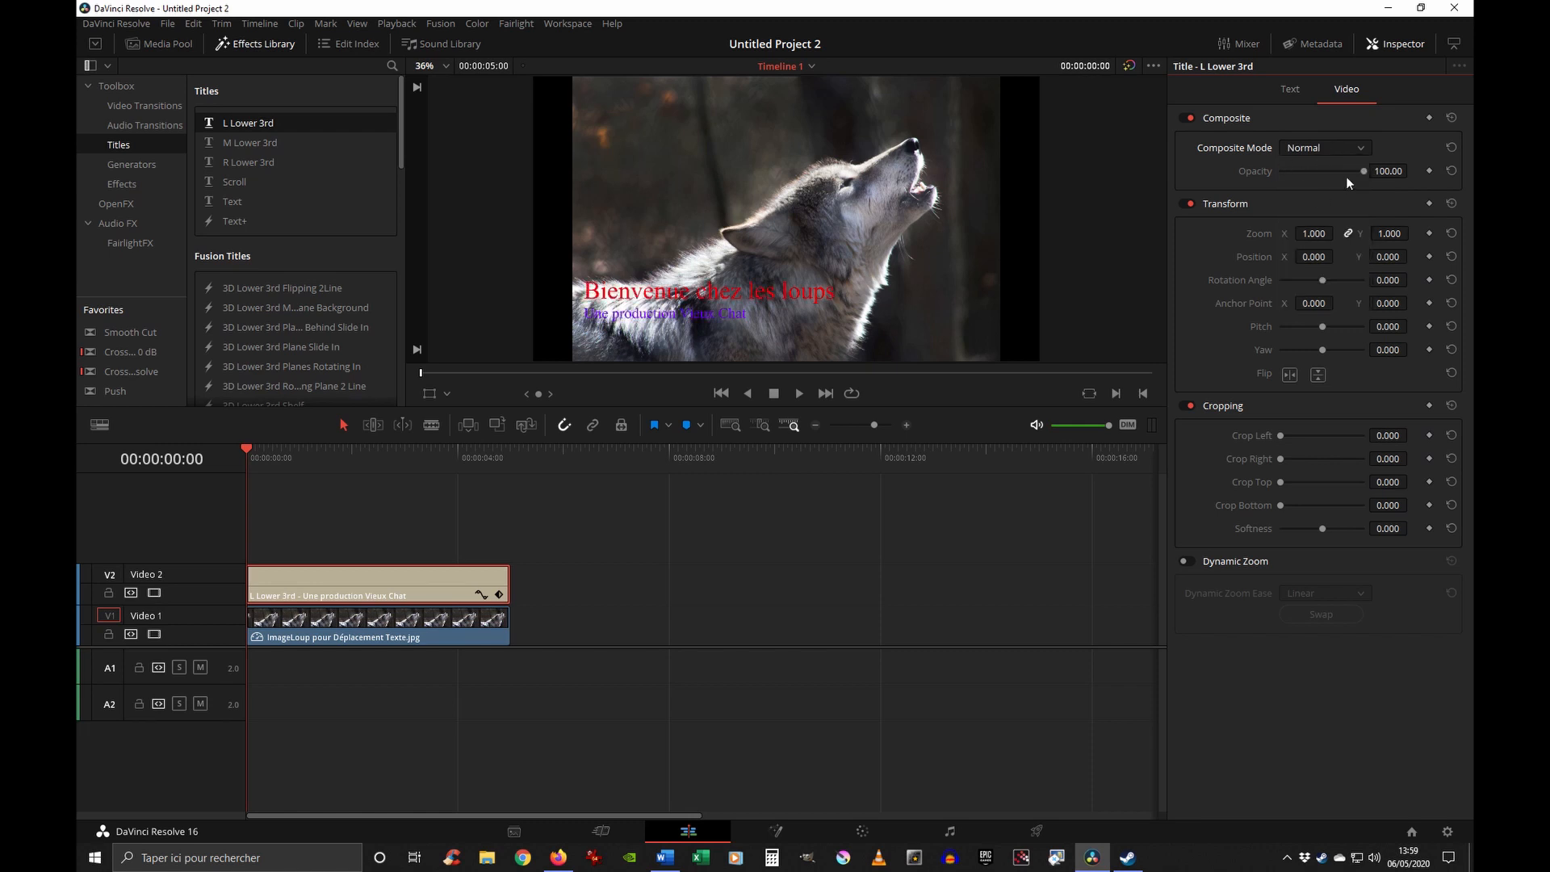
- Scale the whole title to zoom 1.350 and move it to position X 312, Y 93, keeping opacity at 100
drag(1363, 173, 1402, 186)
drag(1319, 233, 1337, 232)
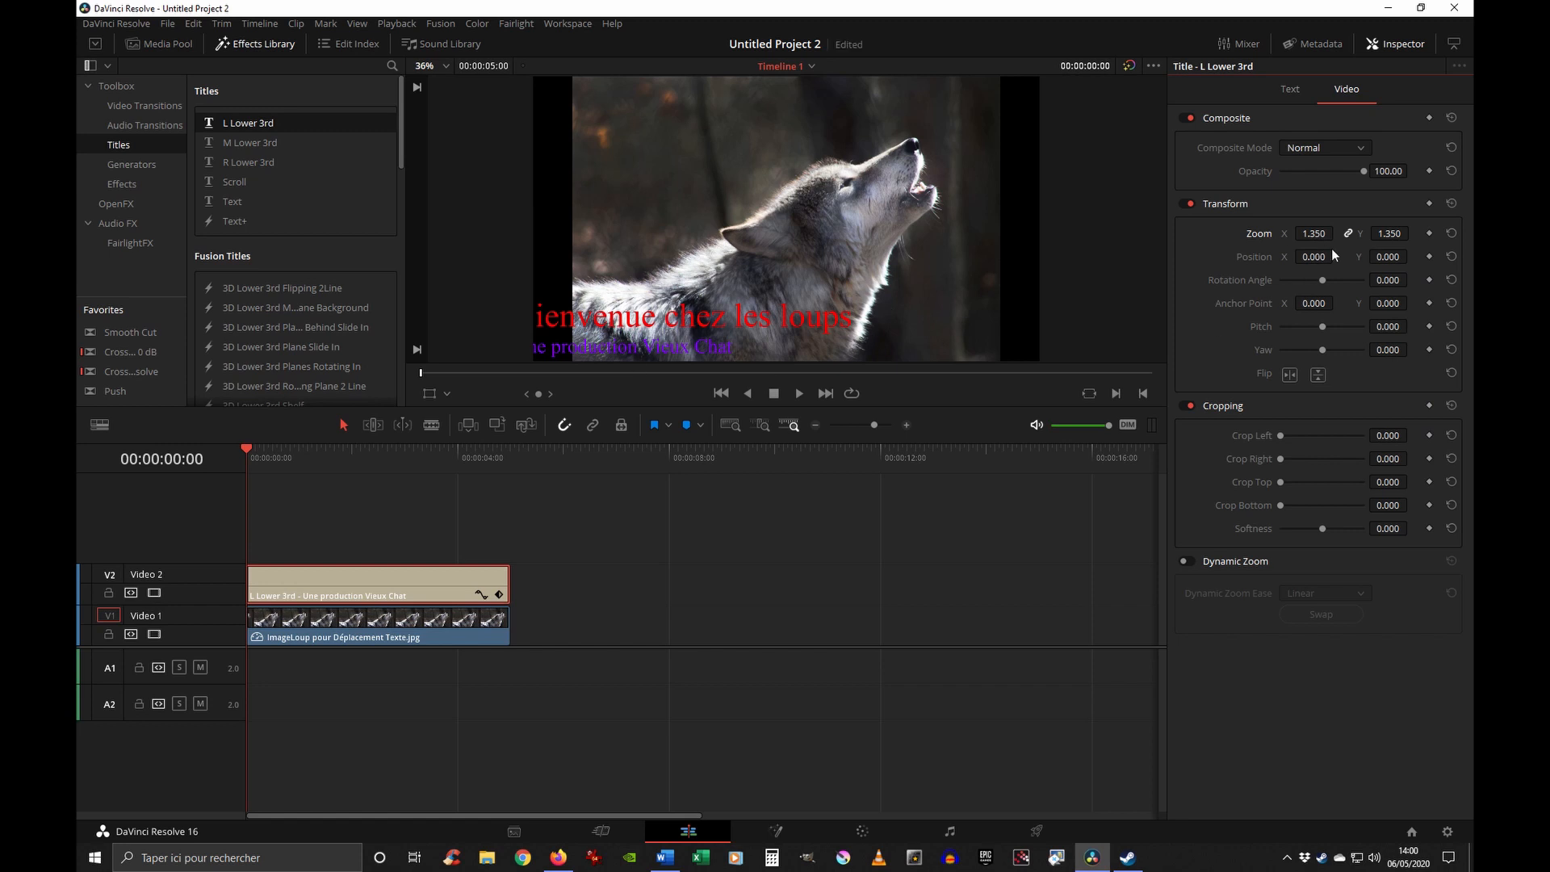
mouse_move(1334, 256)
mouse_down()
mouse_move(1335, 275)
mouse_move(1456, 259)
mouse_move(1335, 275)
mouse_up()
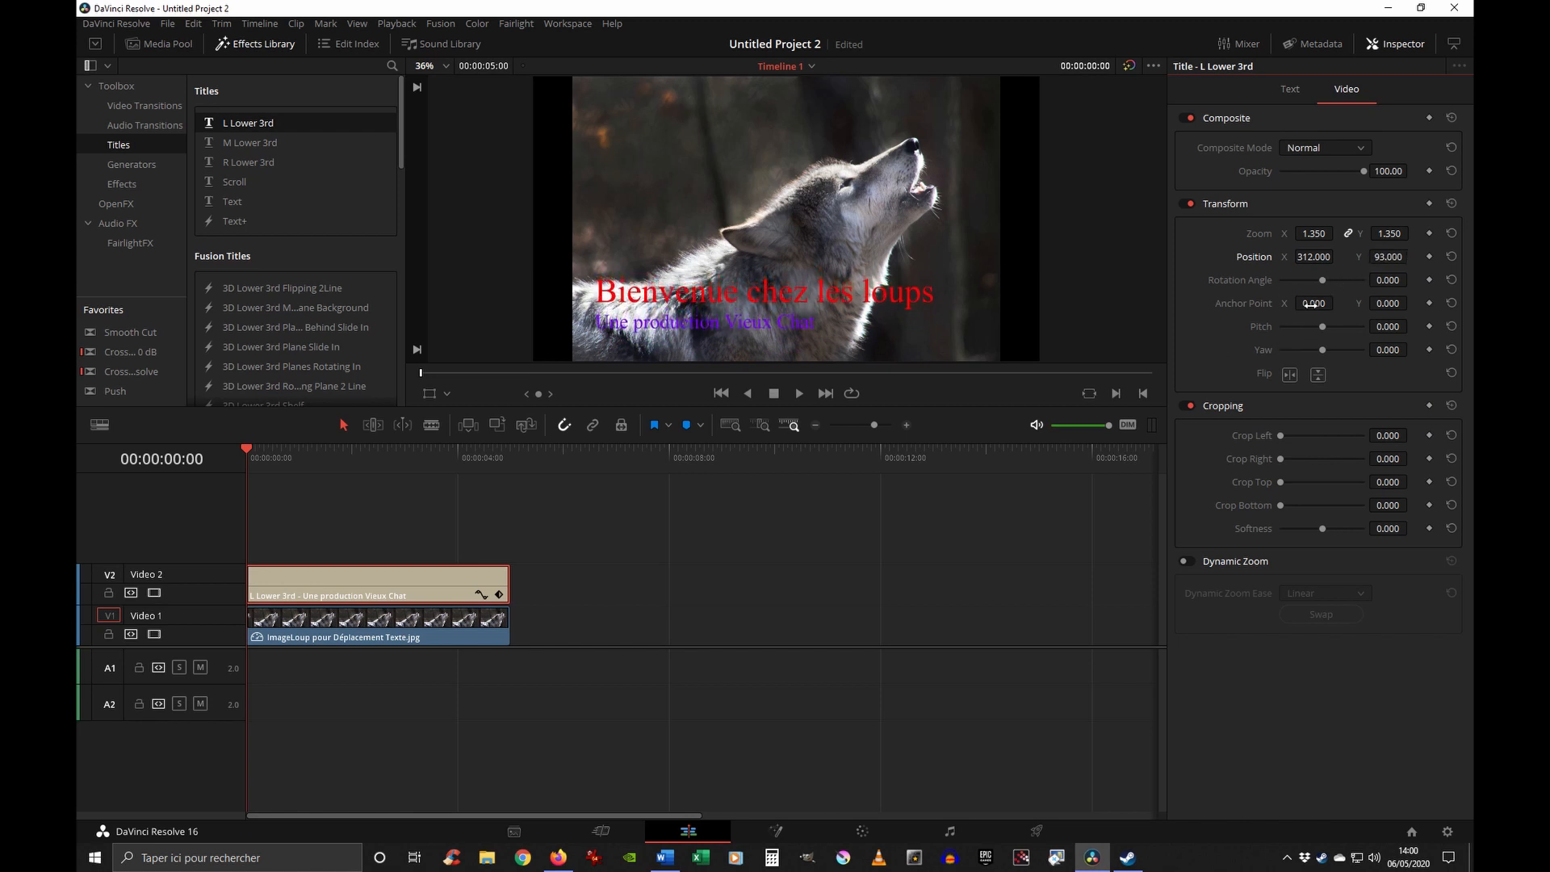
- Set the title's rotation angle to -15.650 and its anchor point X to -337
mouse_move(1321, 282)
mouse_down()
mouse_move(1335, 281)
mouse_move(1321, 288)
mouse_up()
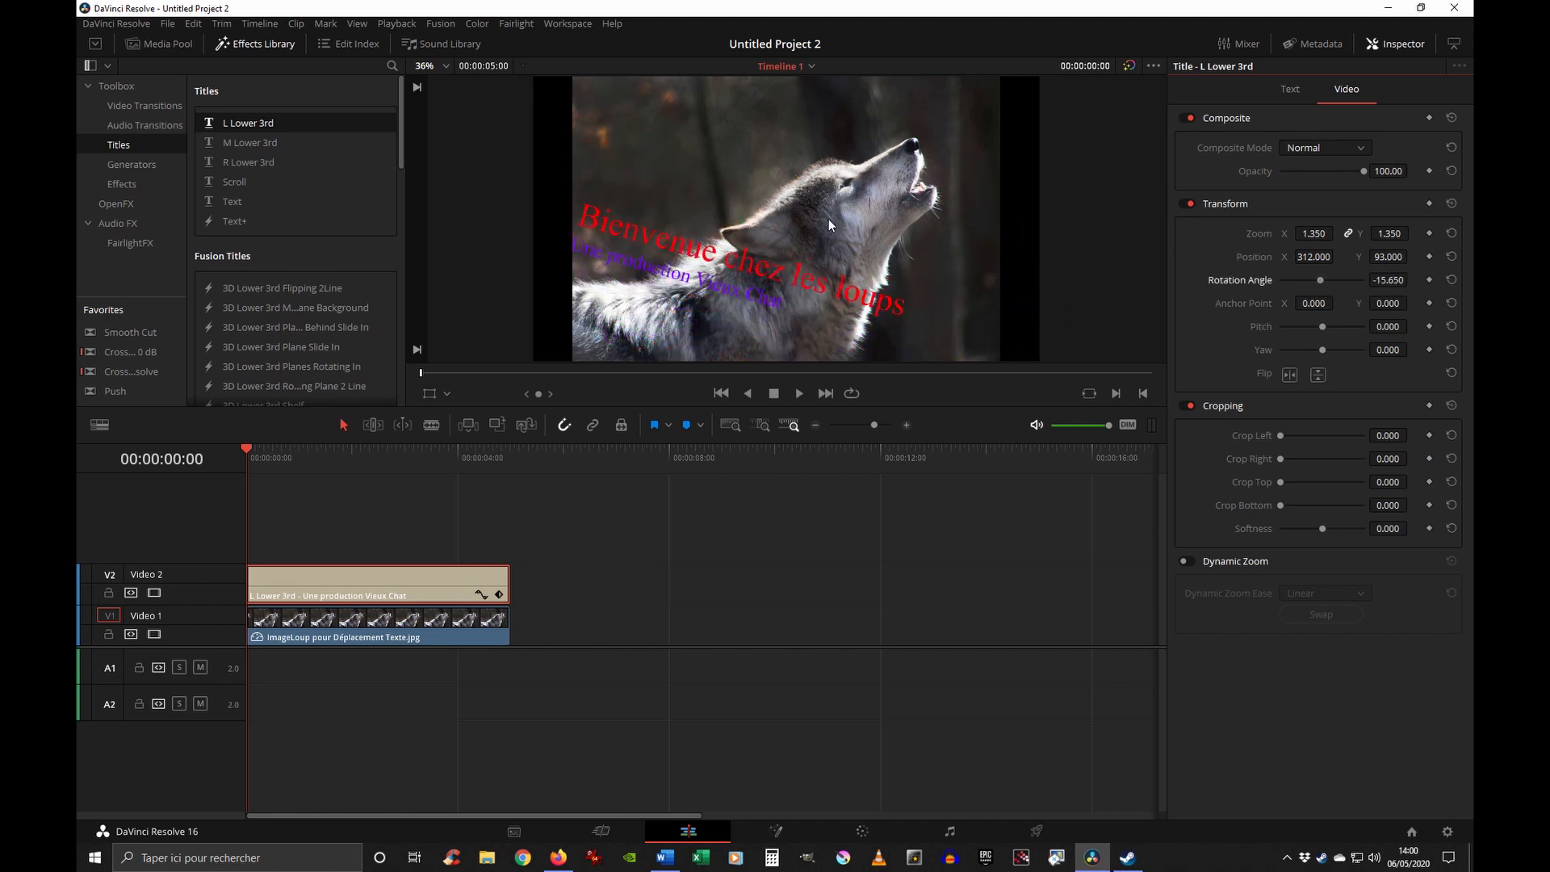
mouse_move(1314, 303)
mouse_down()
mouse_move(1340, 303)
mouse_move(1294, 303)
mouse_up()
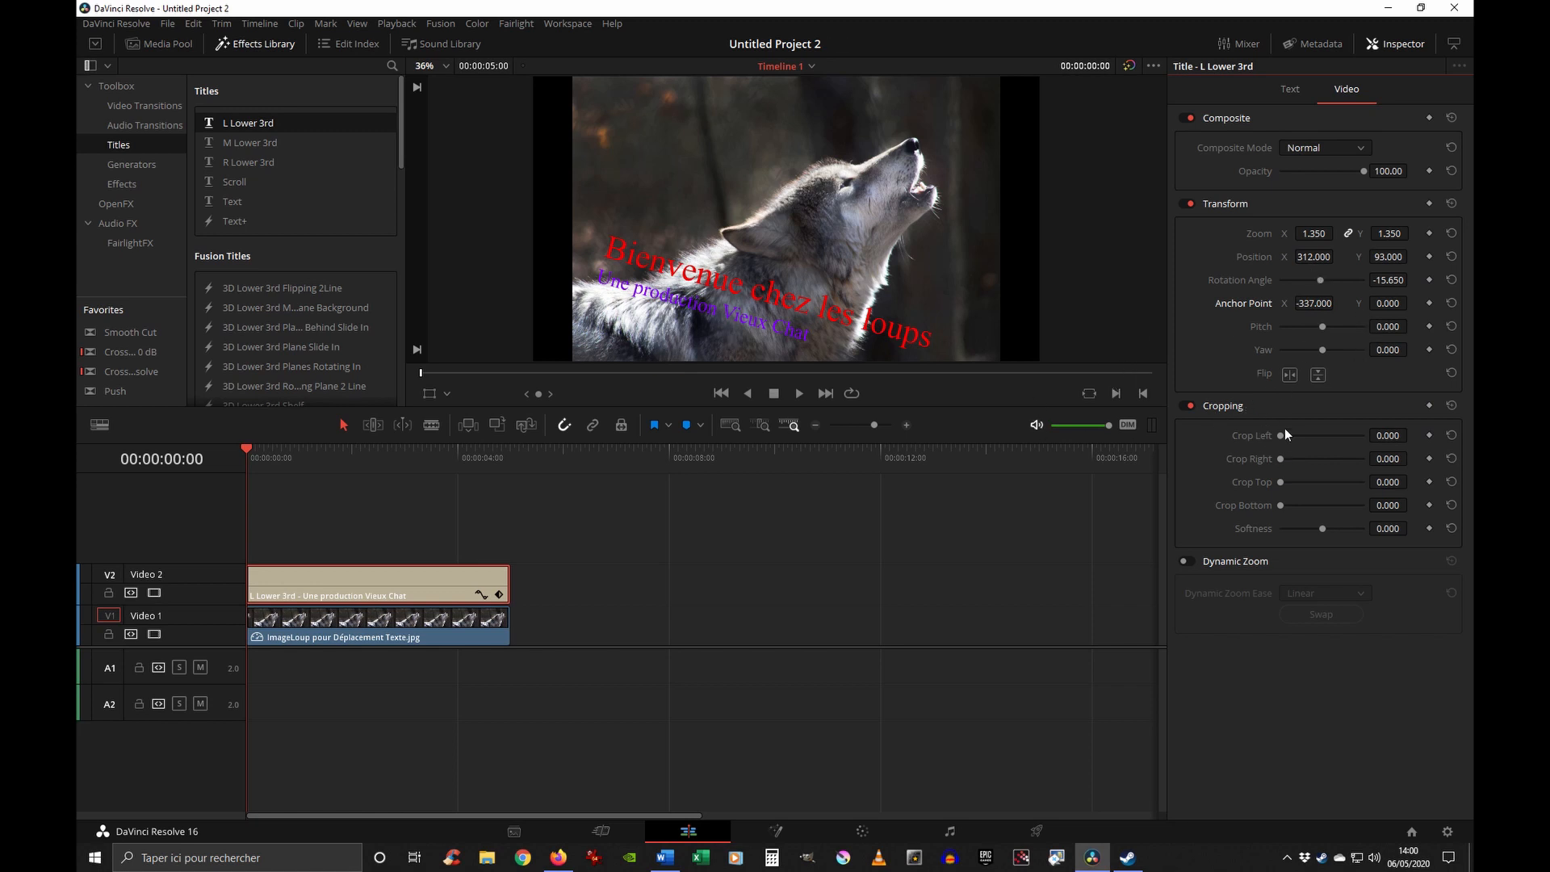
- Set the title's left crop to 33.4 and try a right crop on the wolf image clip
mouse_move(1280, 436)
mouse_down()
mouse_move(1343, 439)
mouse_move(1280, 447)
mouse_up()
click(419, 621)
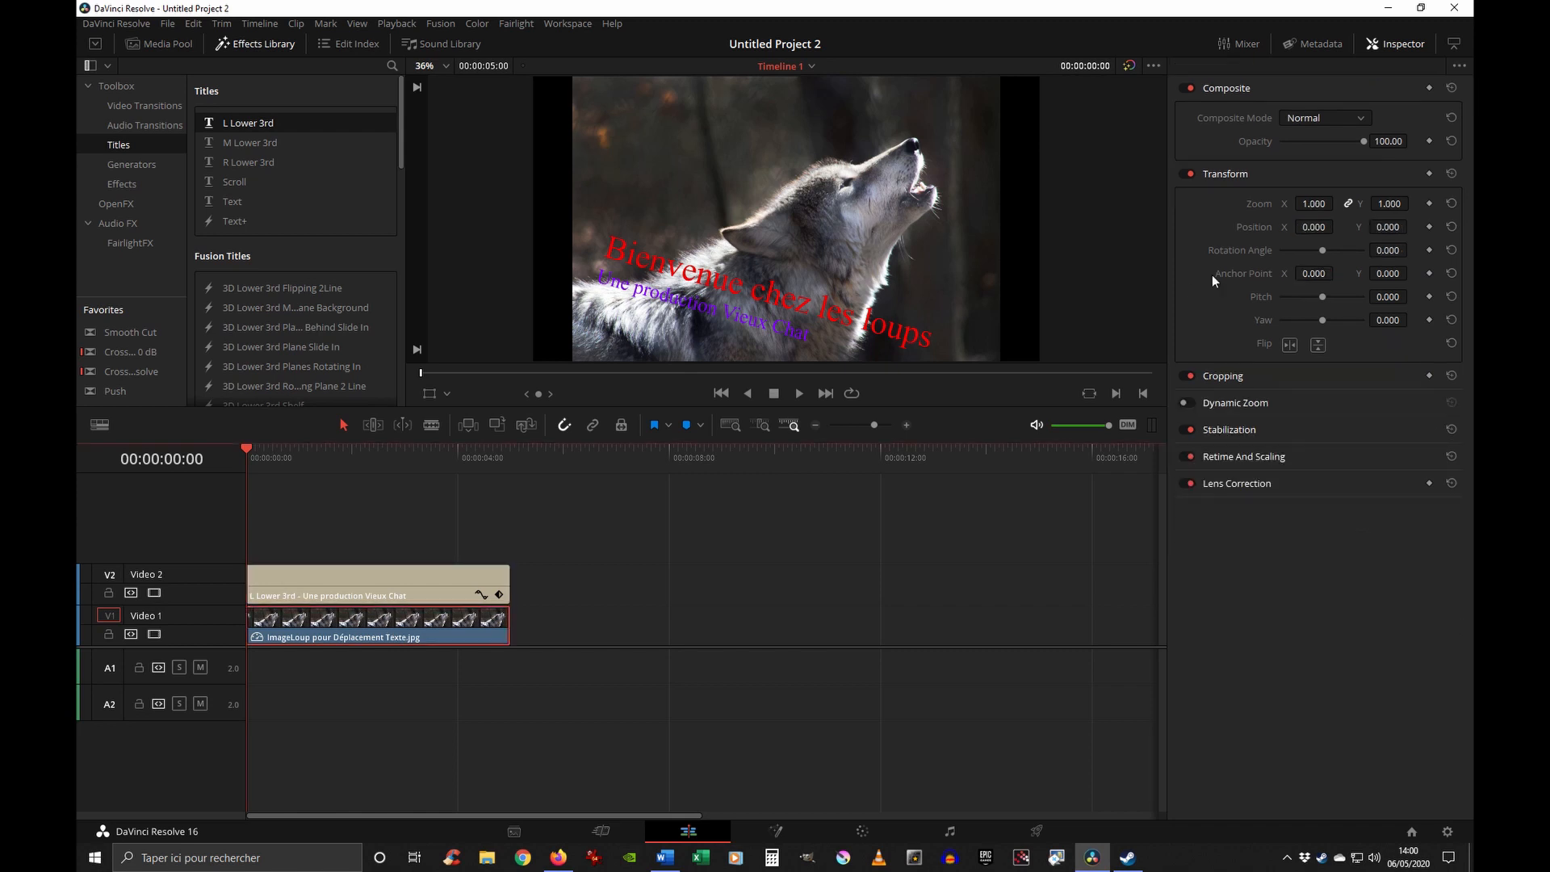
click(1229, 375)
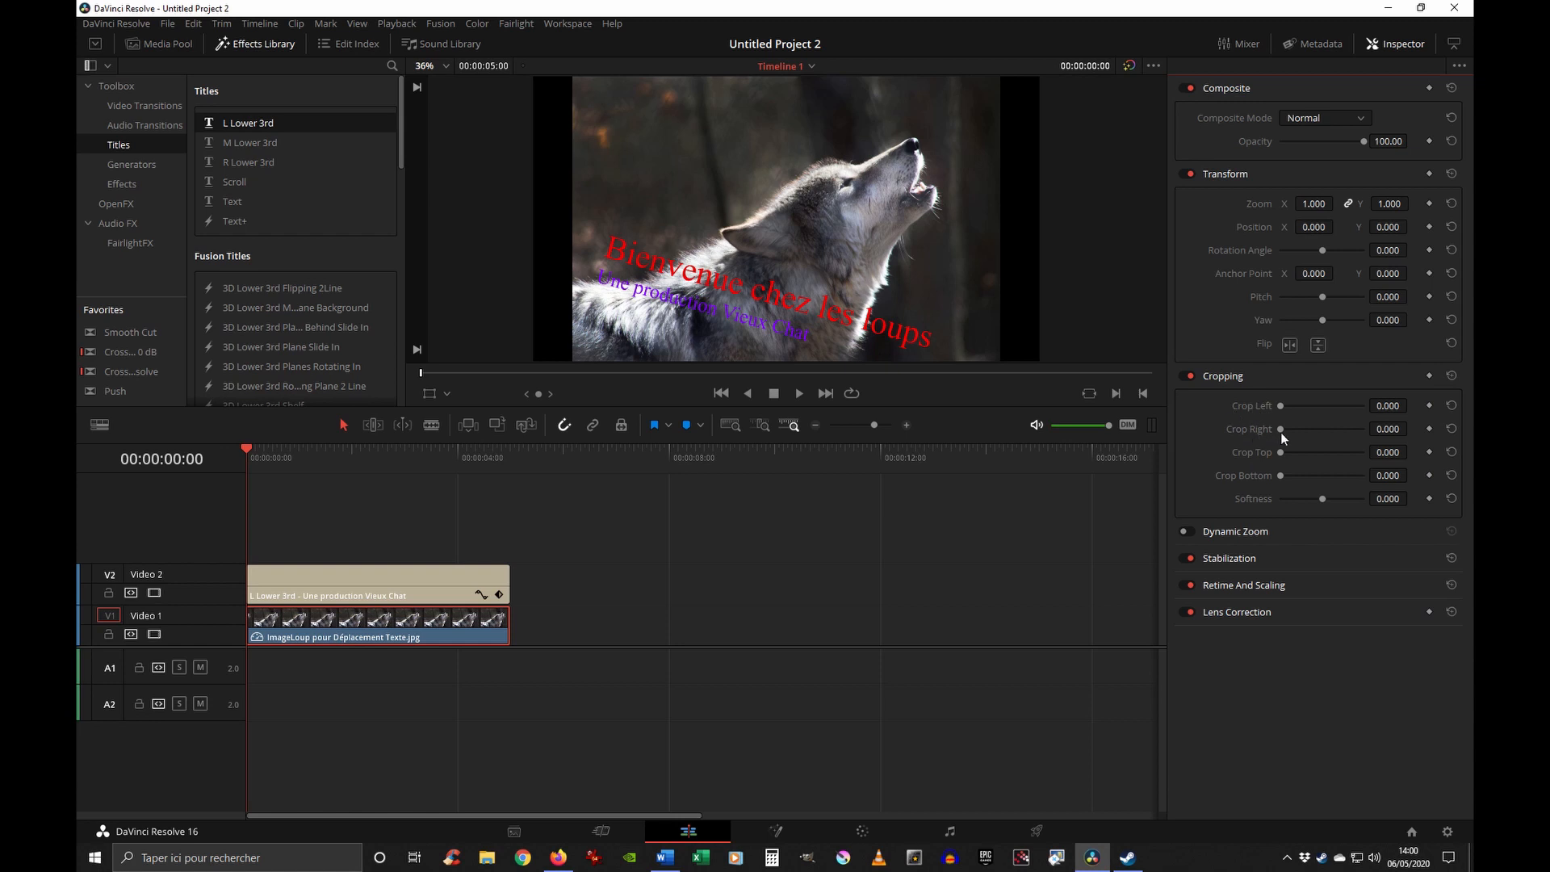
drag(1280, 431, 1242, 434)
- Move the whole lower-third title to position X 512, Y 190
click(426, 590)
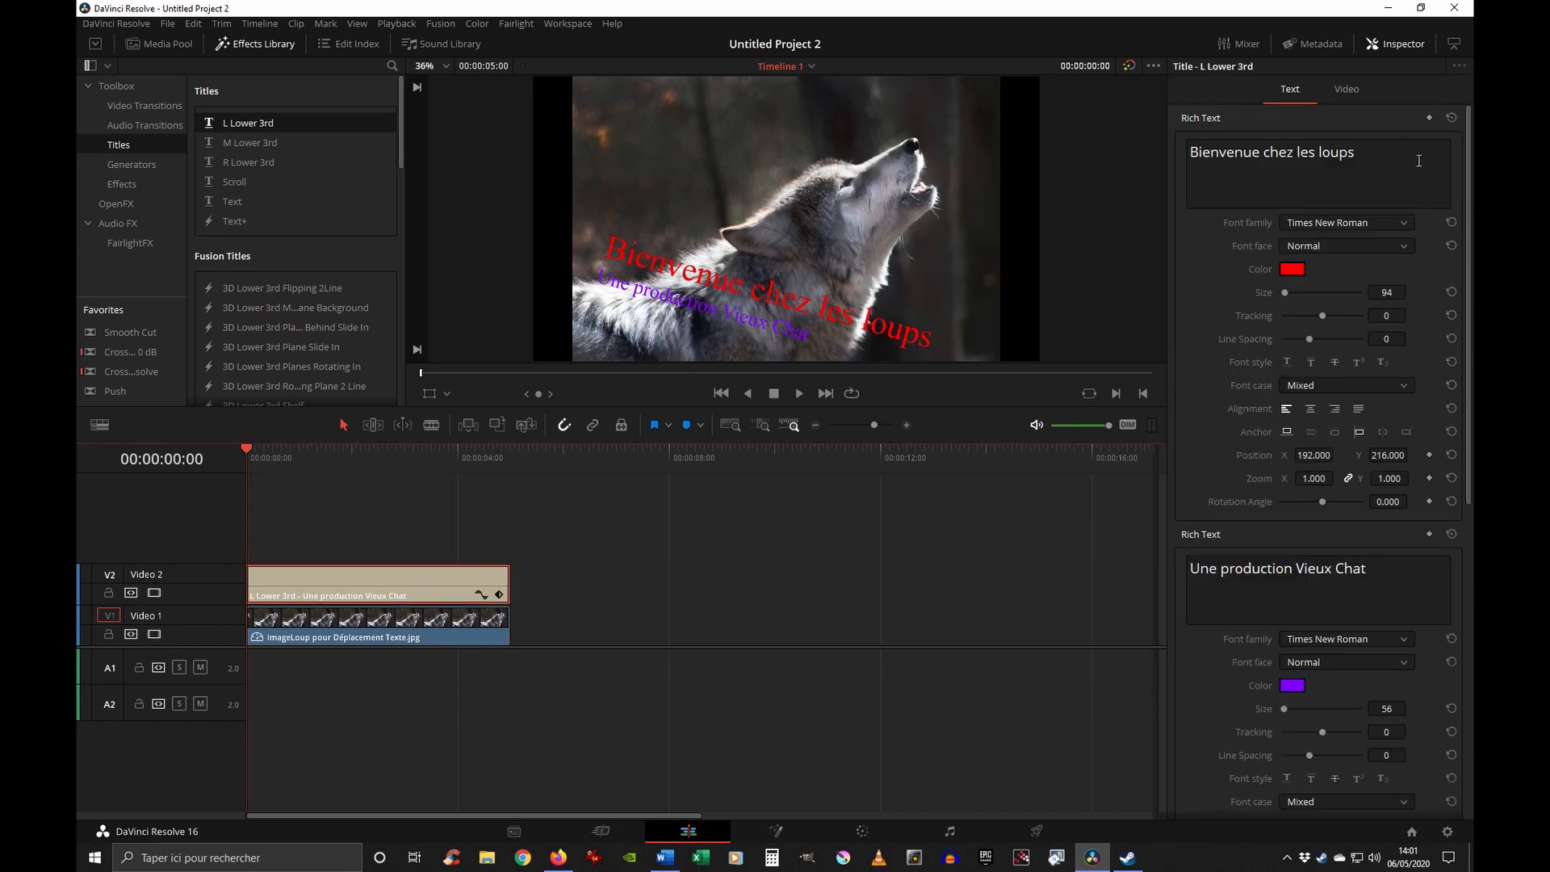
click(1351, 95)
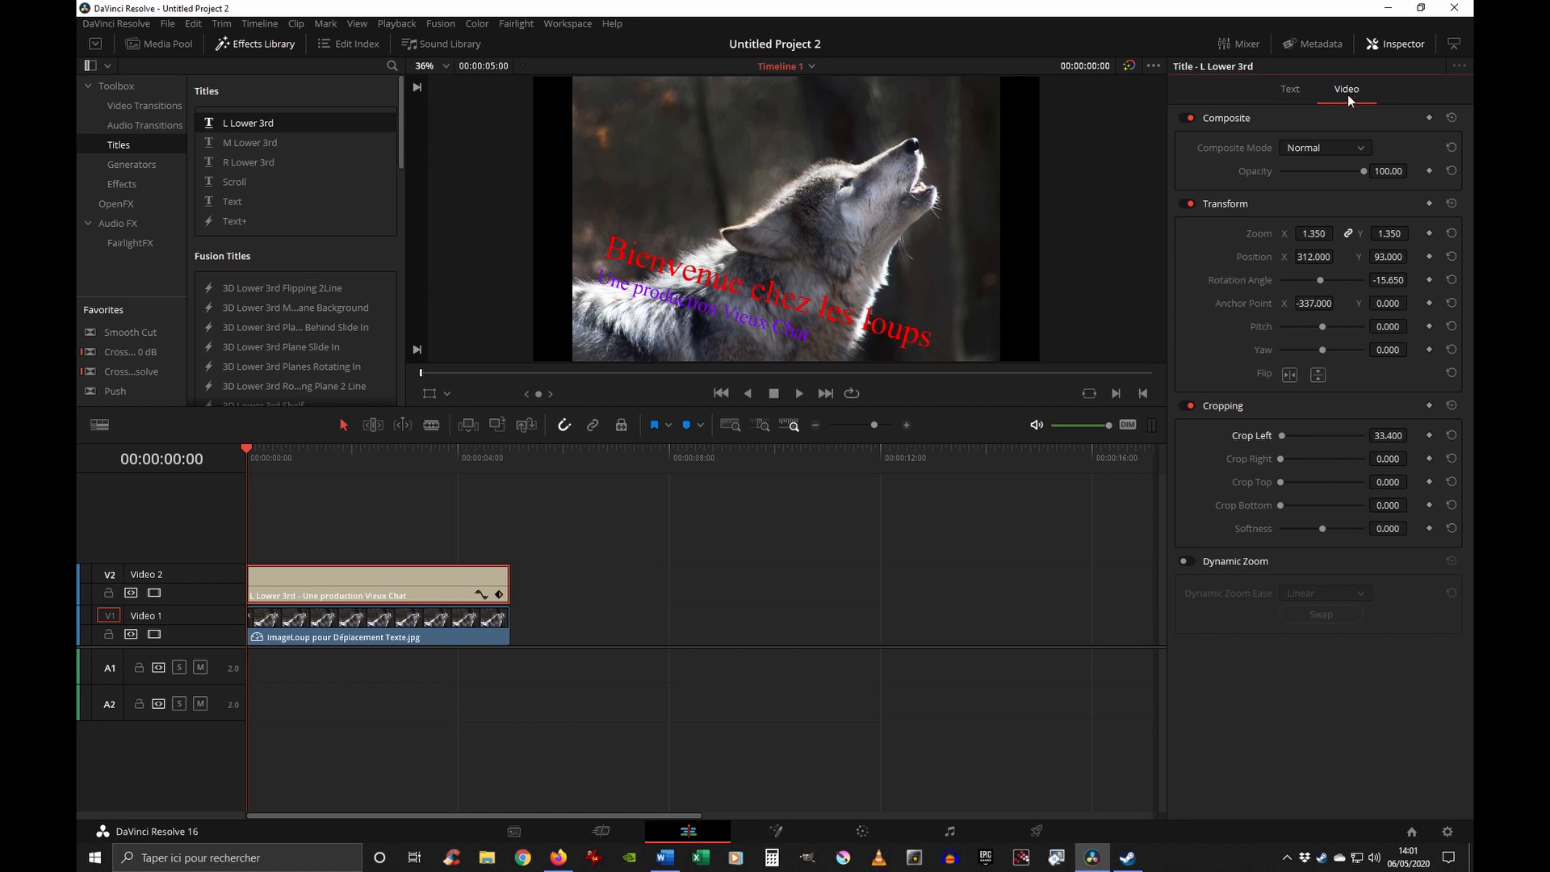
drag(1311, 256, 1466, 256)
- Play the timeline from the beginning to preview the title over the wolf image
click(800, 394)
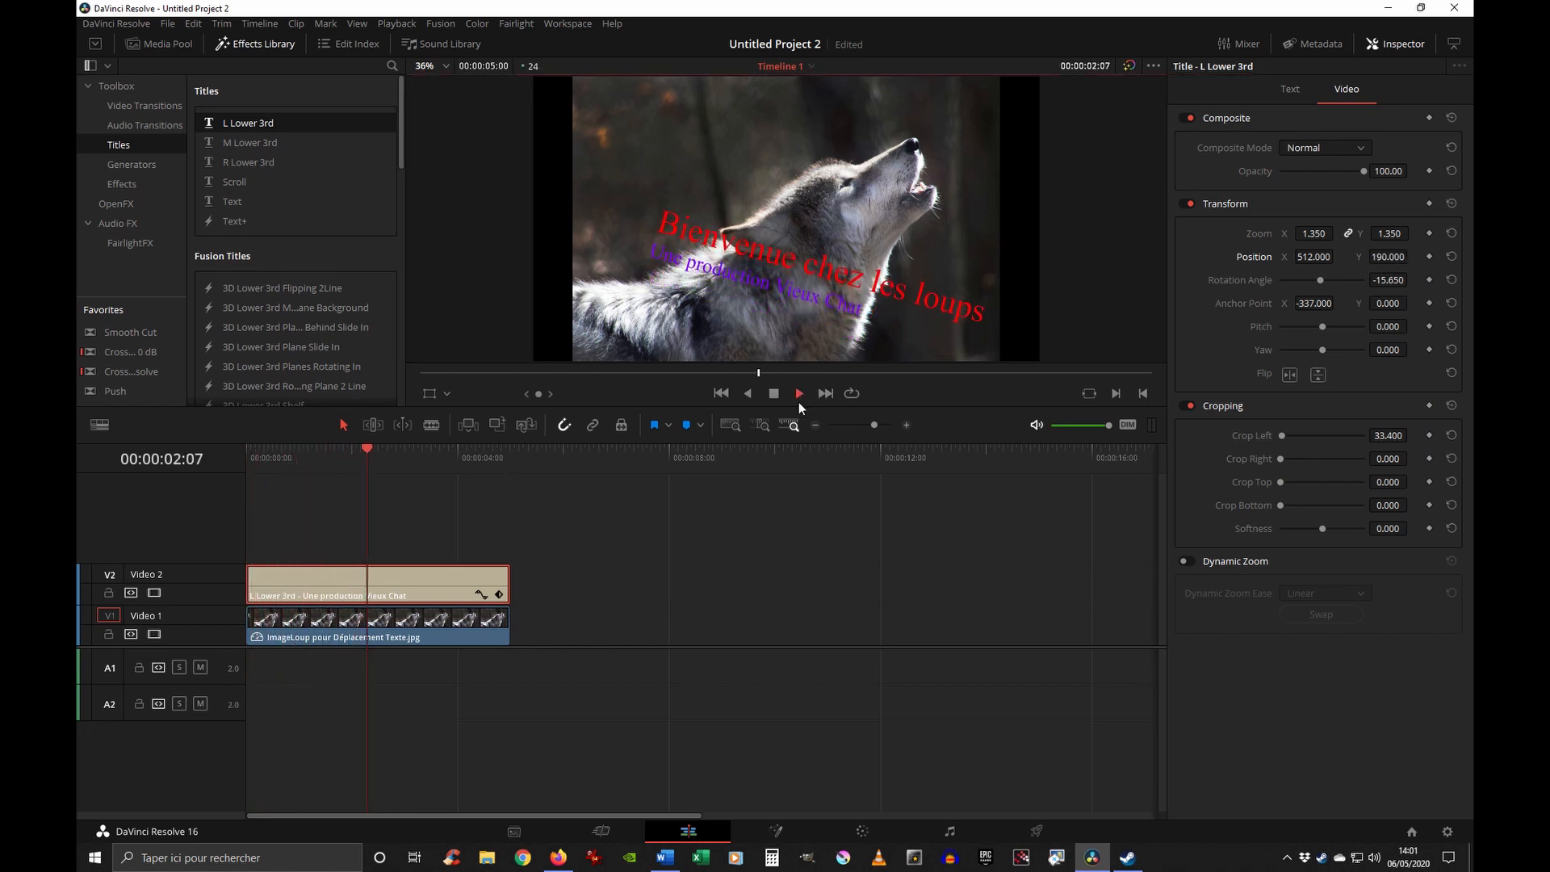
click(773, 395)
click(719, 393)
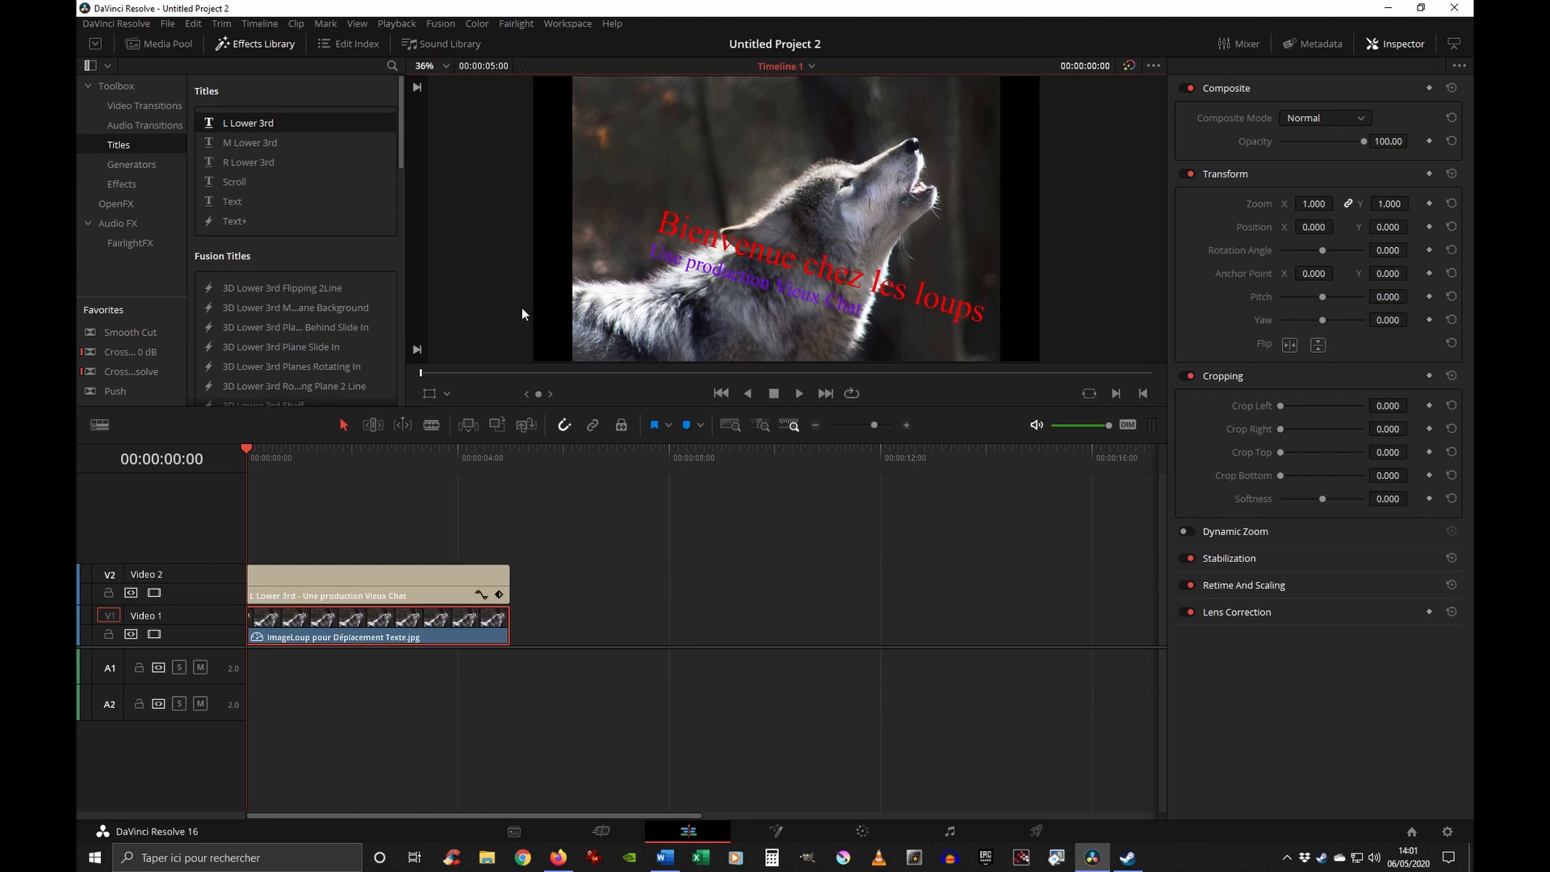
click(804, 396)
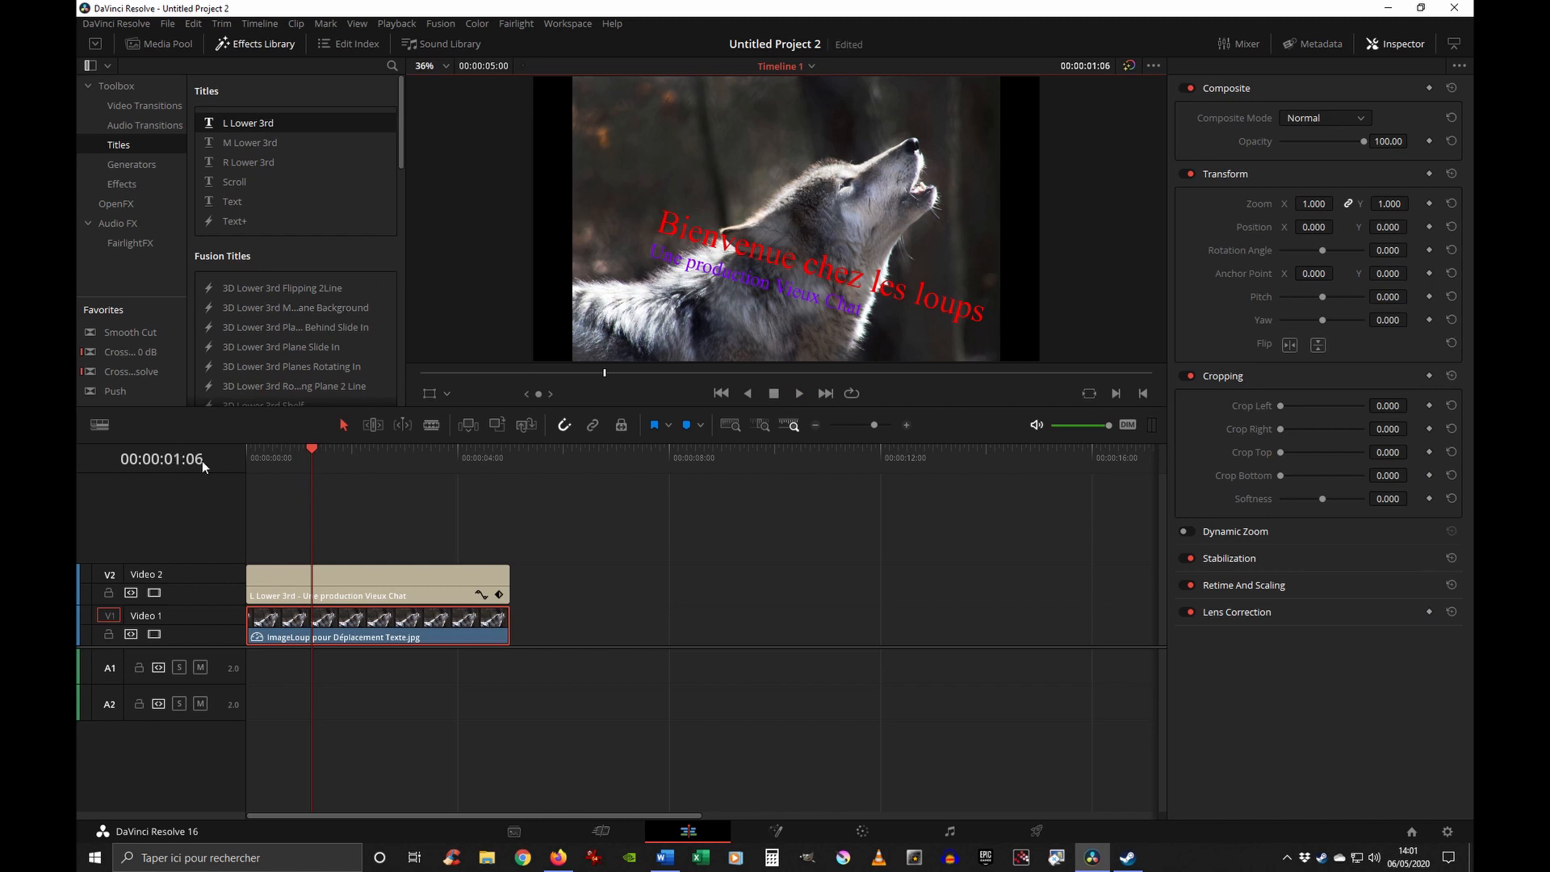
click(799, 393)
click(773, 394)
- Scrub back and forth through the clips and place the playhead at 00:00:03:02
mouse_move(325, 454)
mouse_down()
mouse_move(245, 457)
mouse_move(316, 453)
mouse_up()
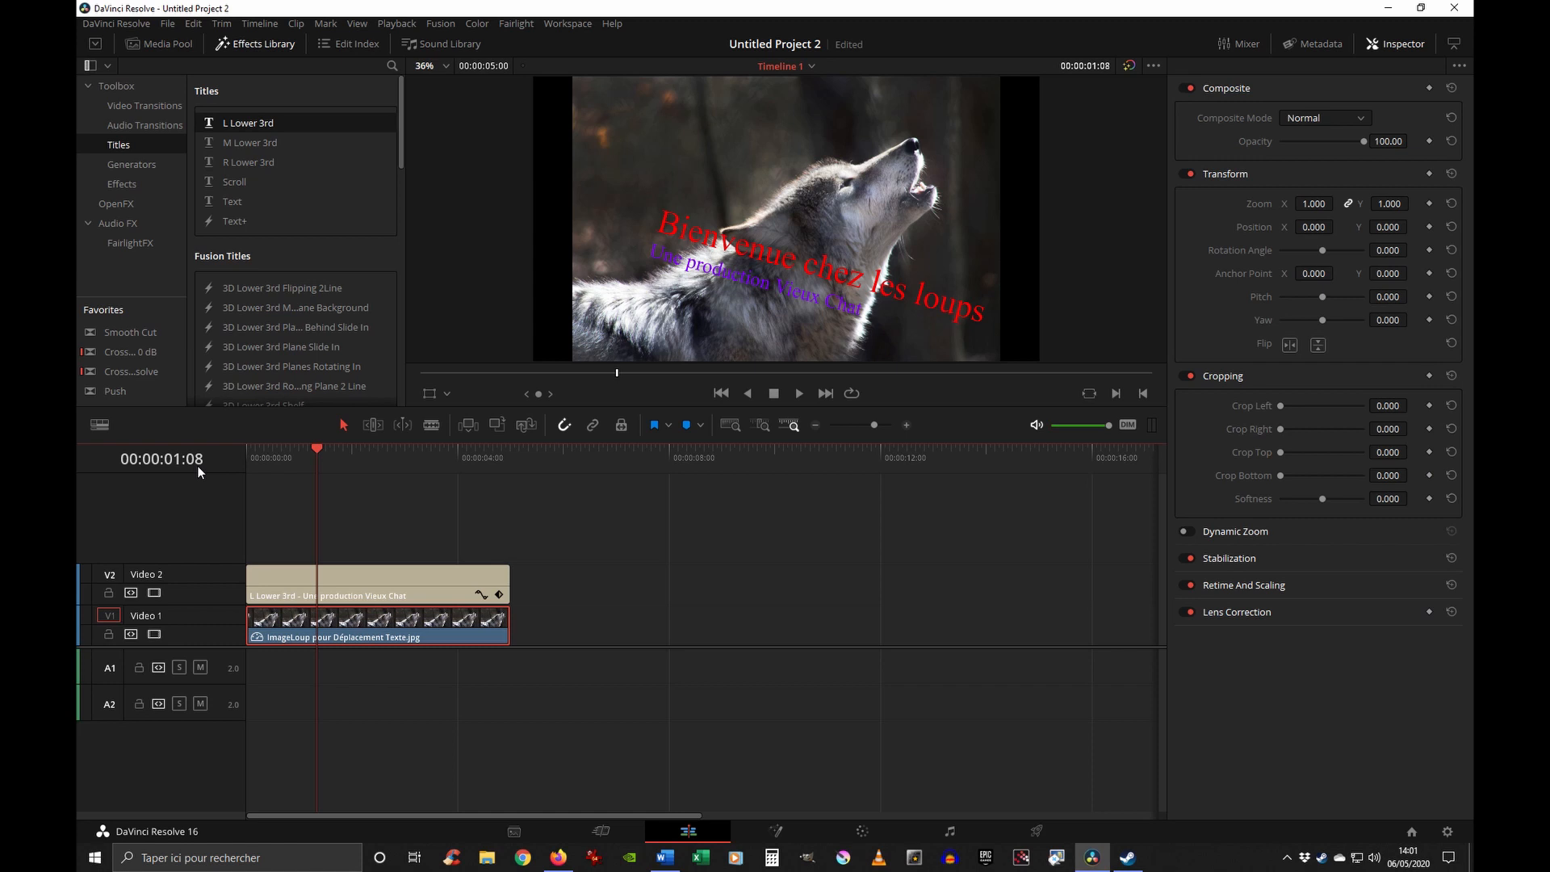
drag(317, 447, 349, 447)
drag(351, 448, 352, 447)
drag(347, 448, 298, 465)
click(409, 459)
- Review the title clip's transform settings and leave the title selected in the timeline
click(423, 581)
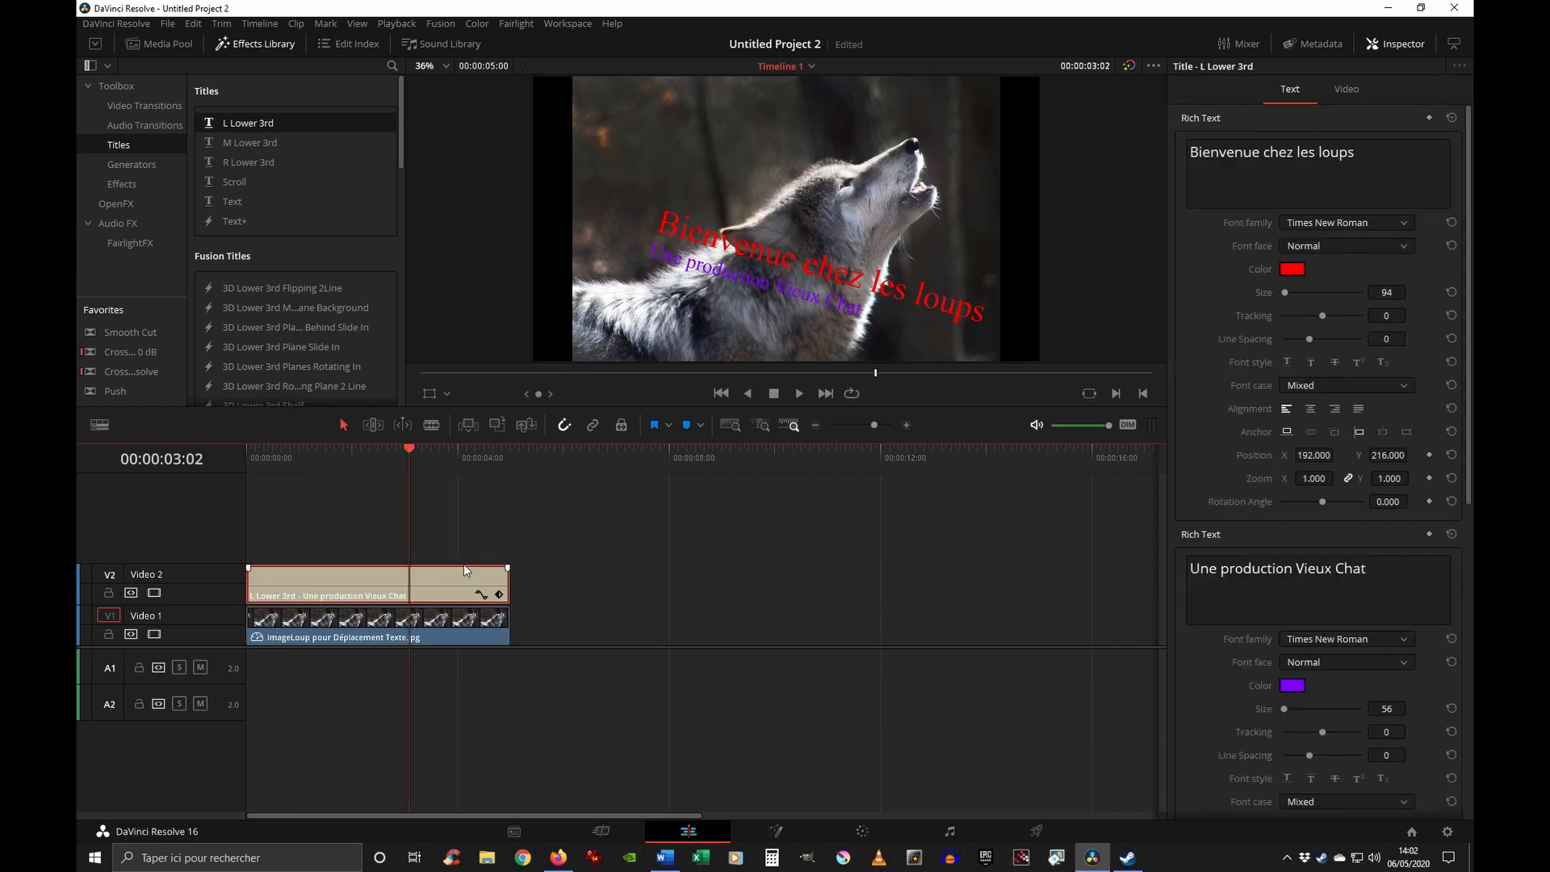
click(1342, 88)
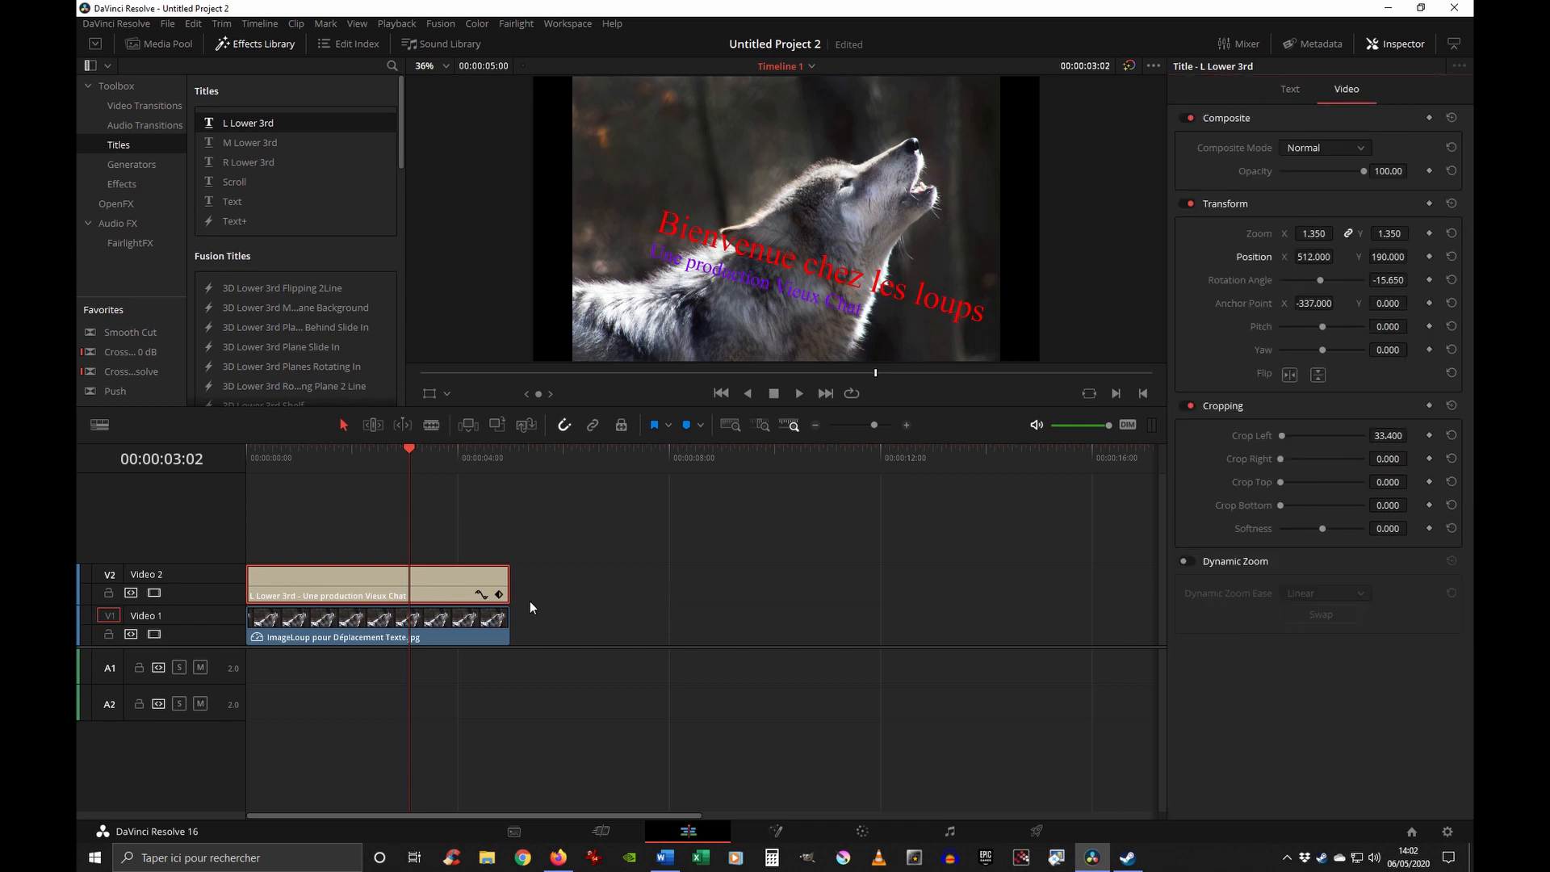
click(432, 635)
click(426, 585)
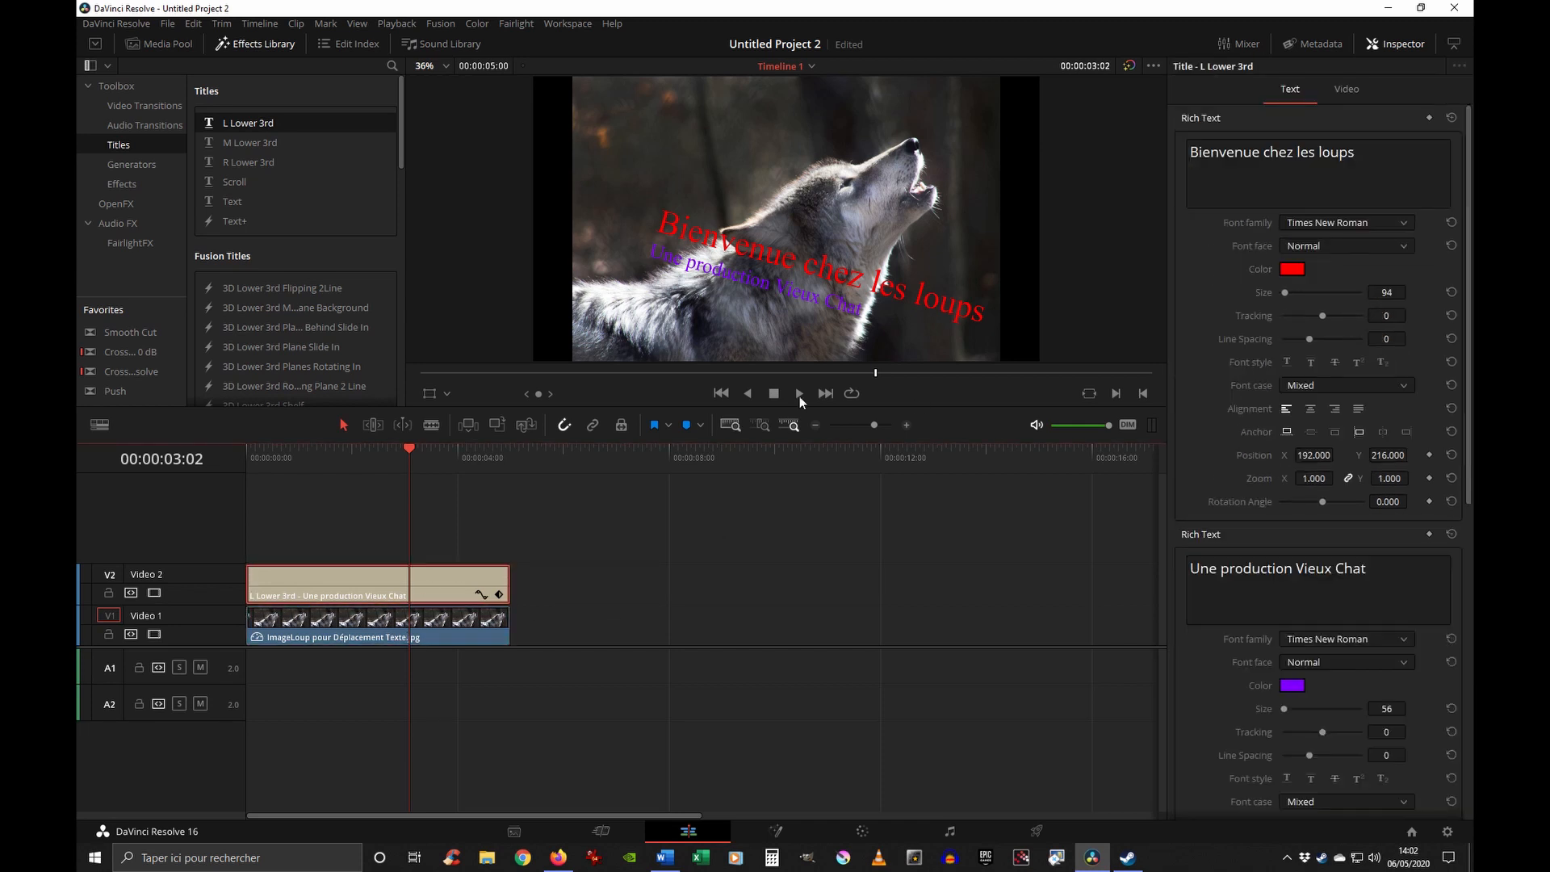
- Return the playhead to 00:00:00:00 and add a position keyframe to the lower-third title there
click(1350, 92)
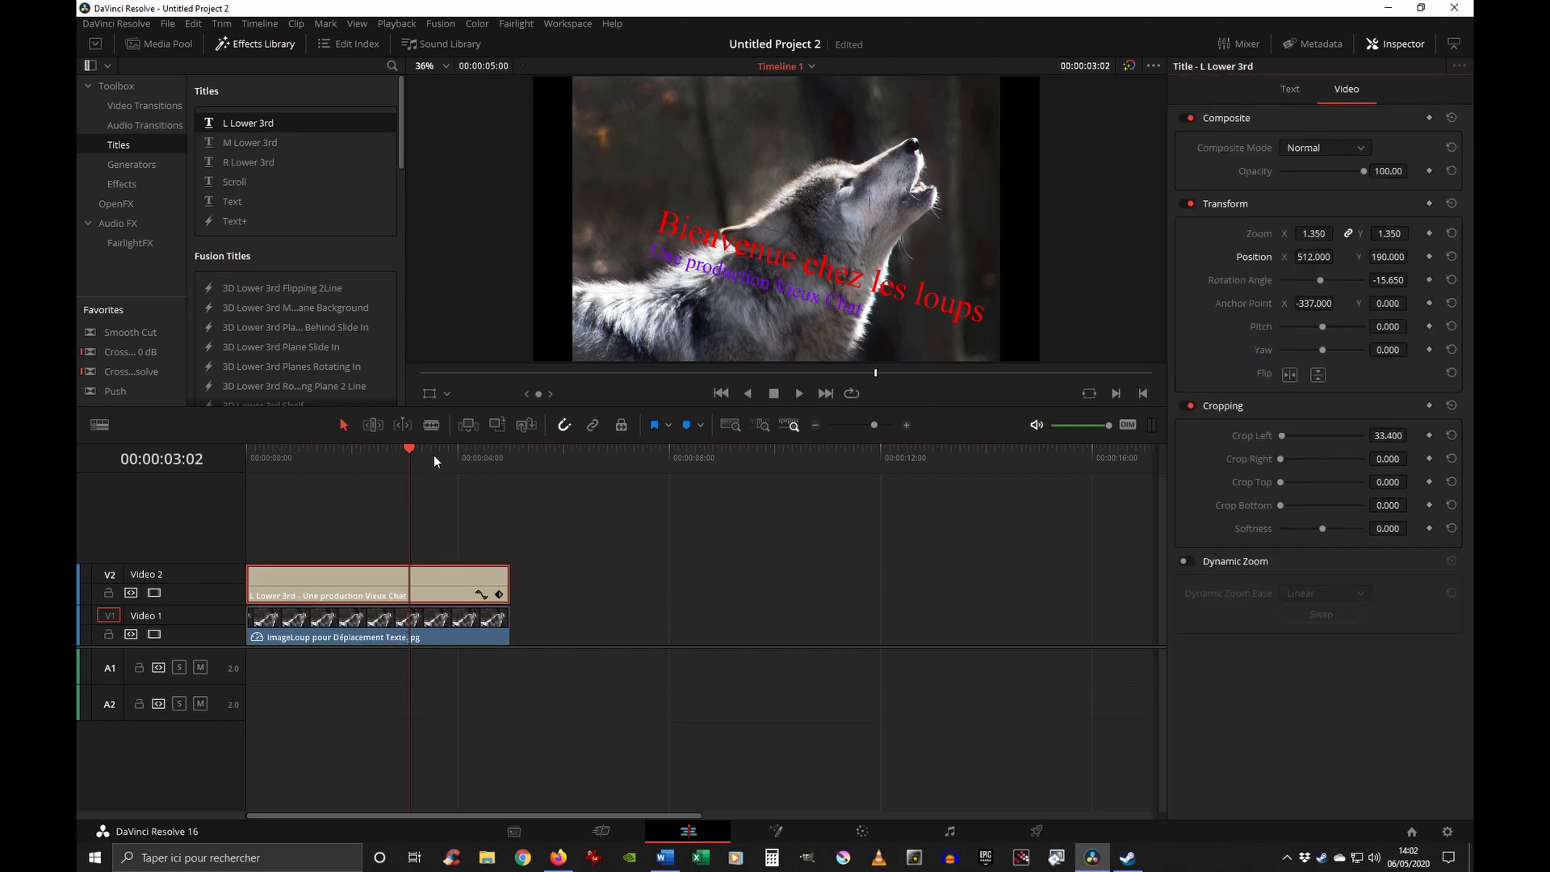
click(356, 454)
click(288, 457)
click(250, 458)
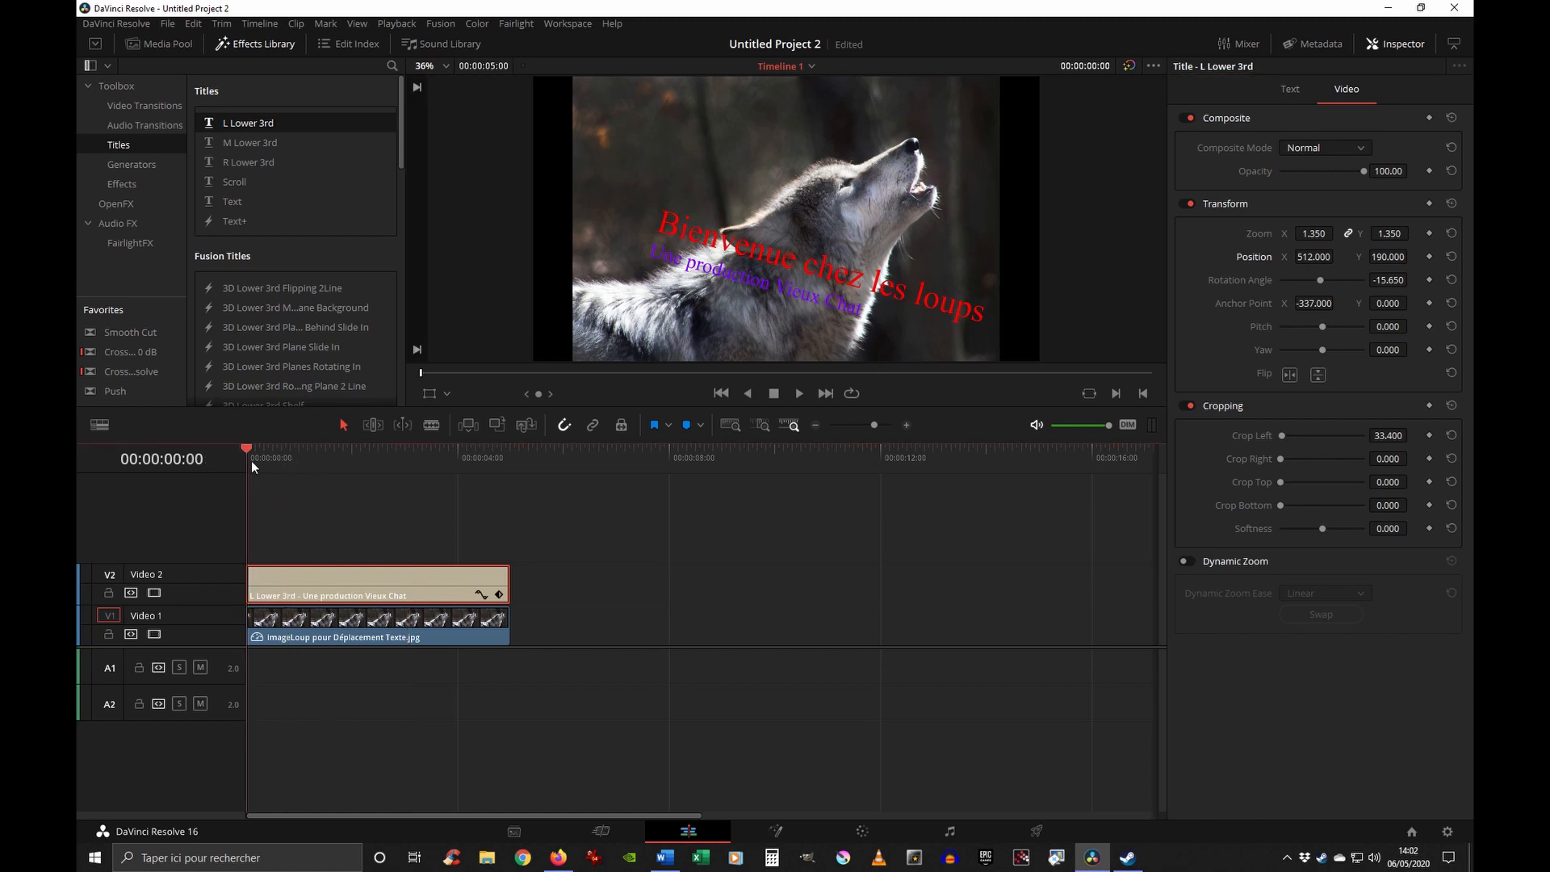
click(303, 454)
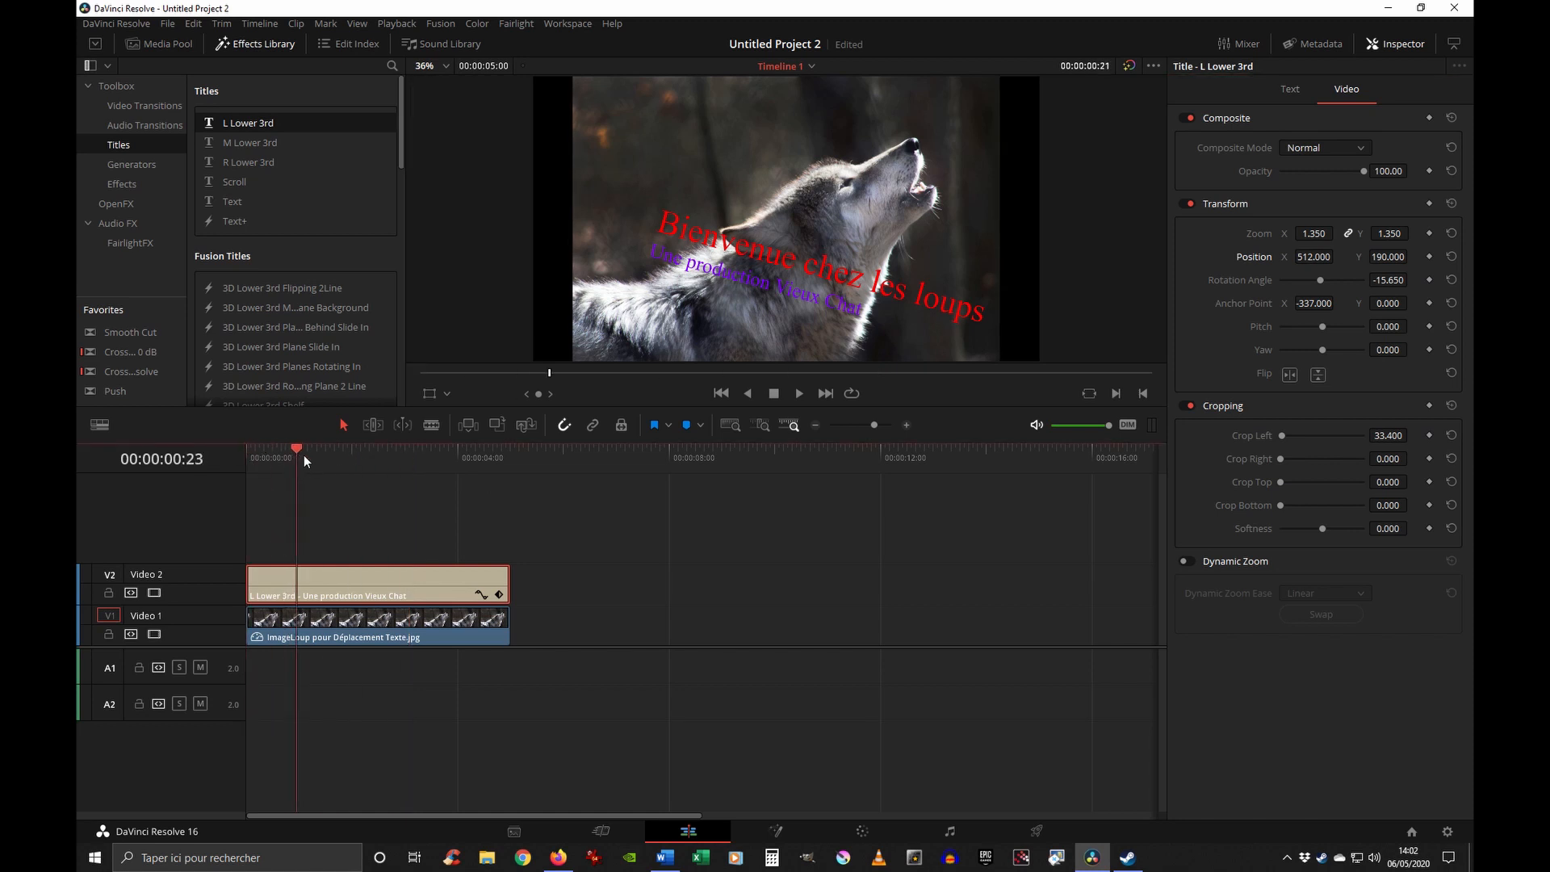
click(428, 452)
drag(409, 453, 245, 462)
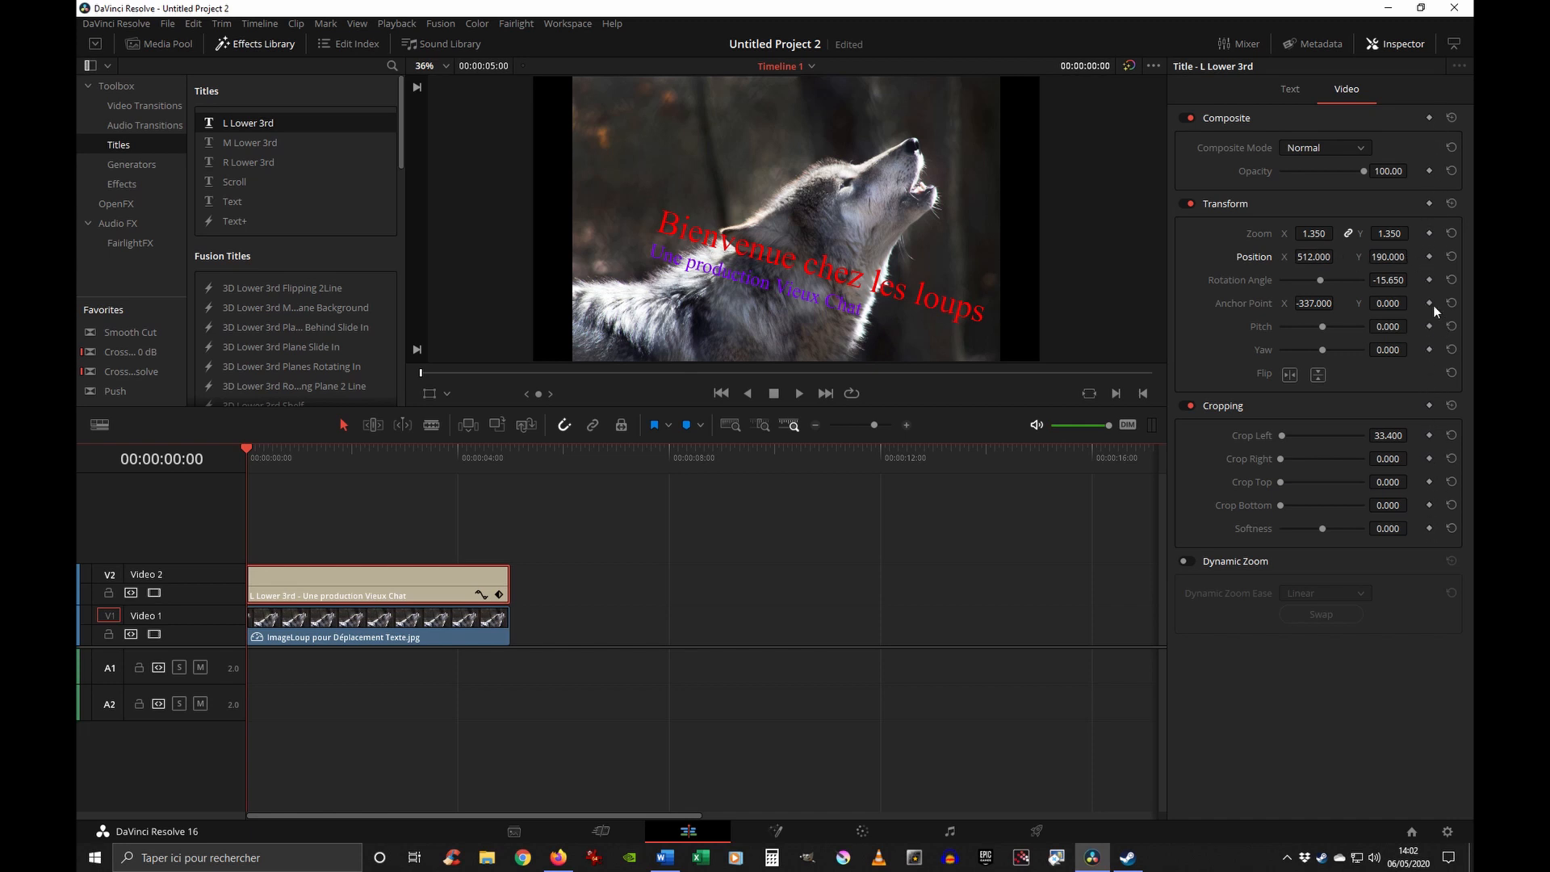
click(1428, 256)
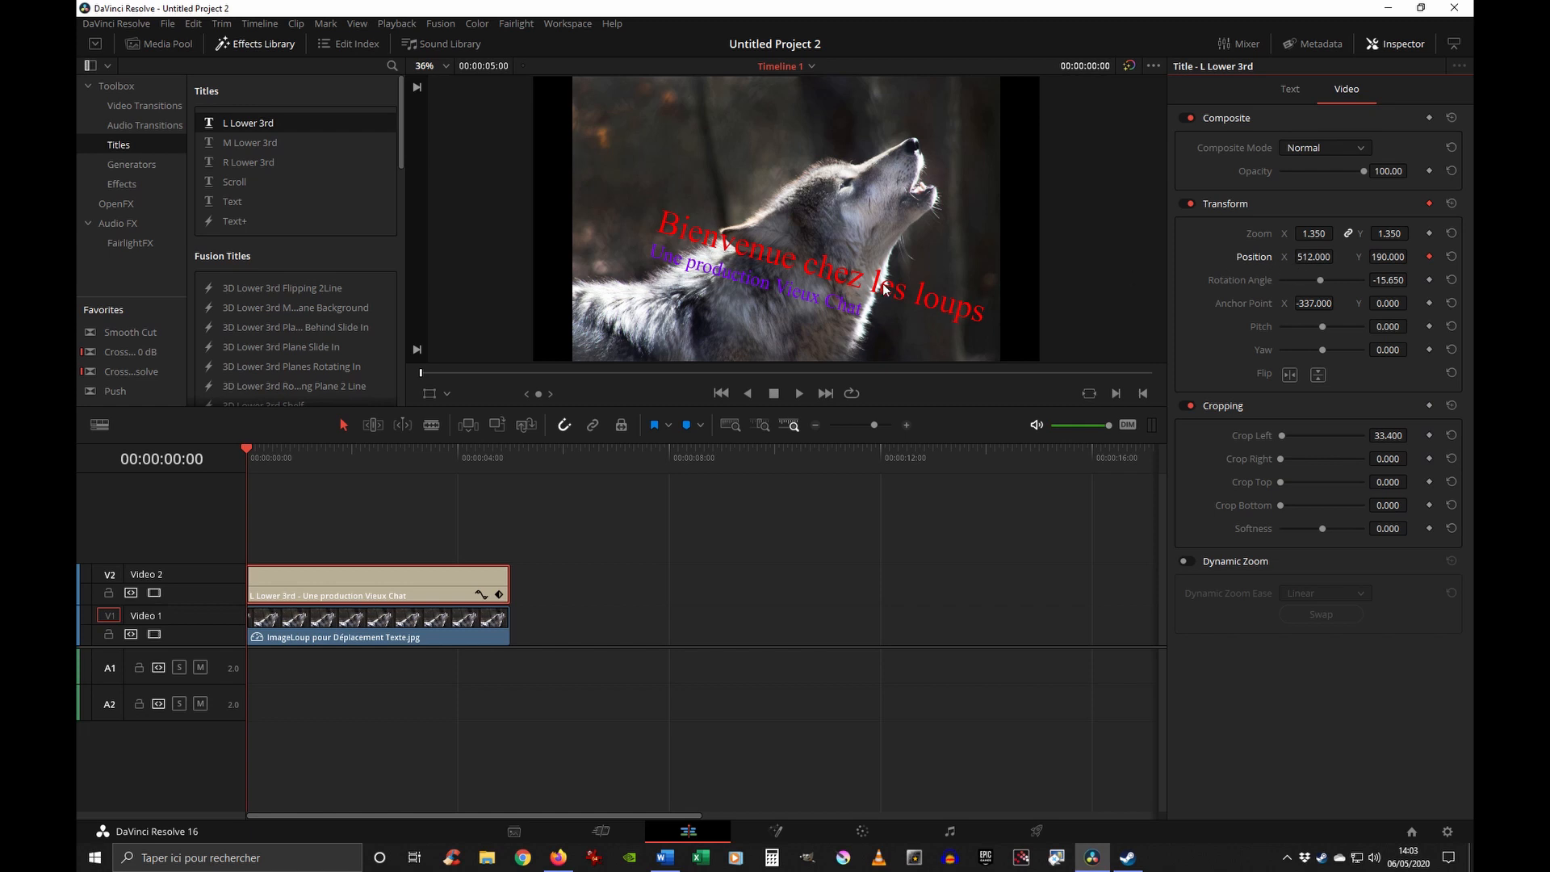
- Try a position keyframe at 00:00:02:11 with the title at X 262, Y 651, and delete that keyframe
click(380, 463)
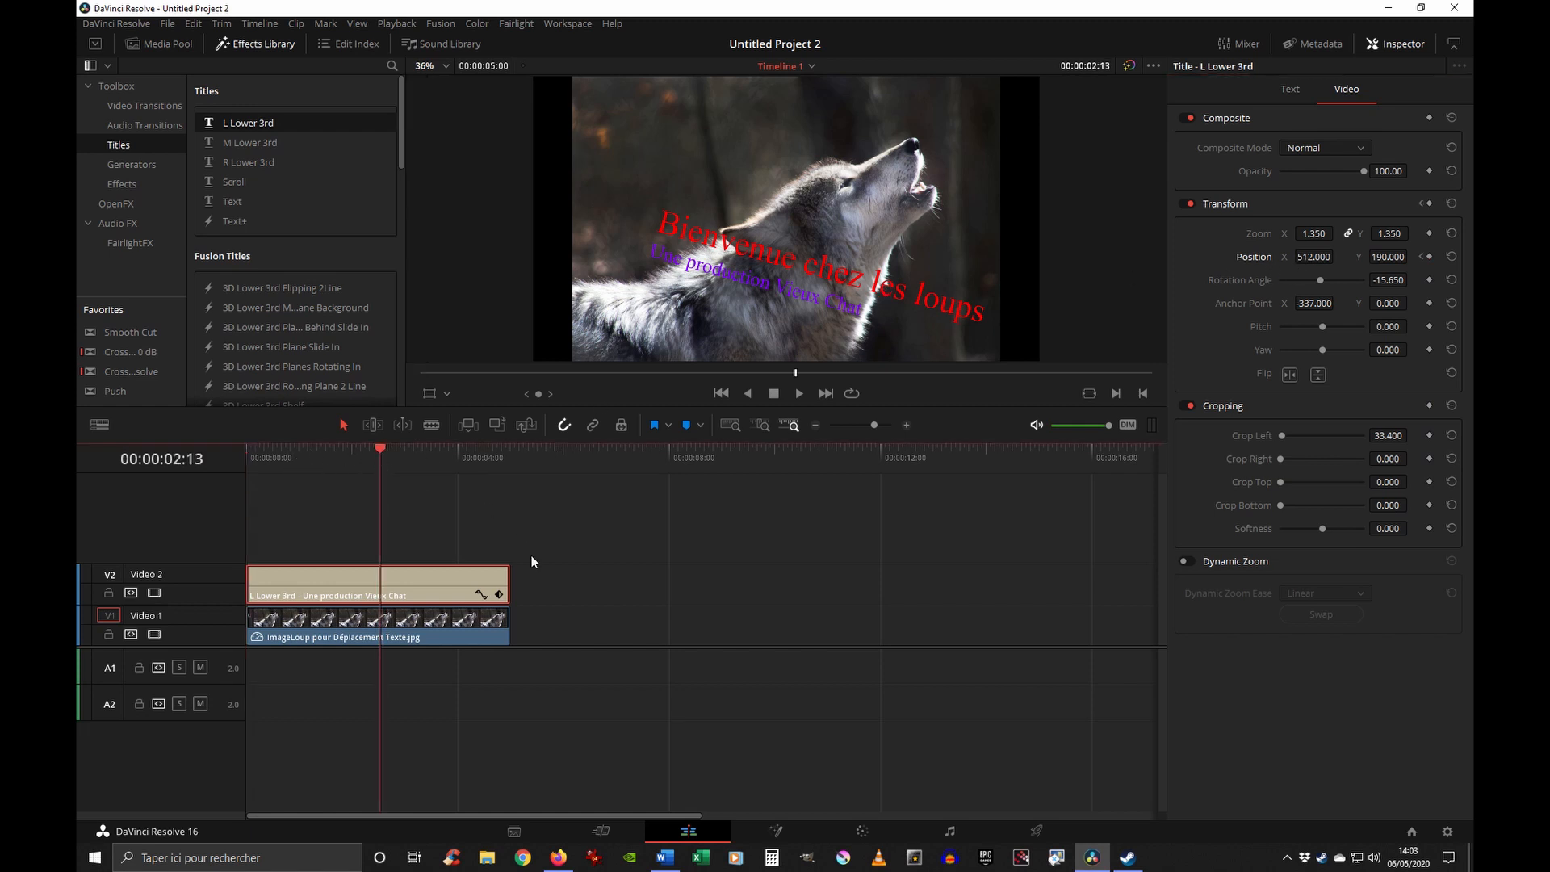
drag(380, 452, 374, 453)
click(1421, 256)
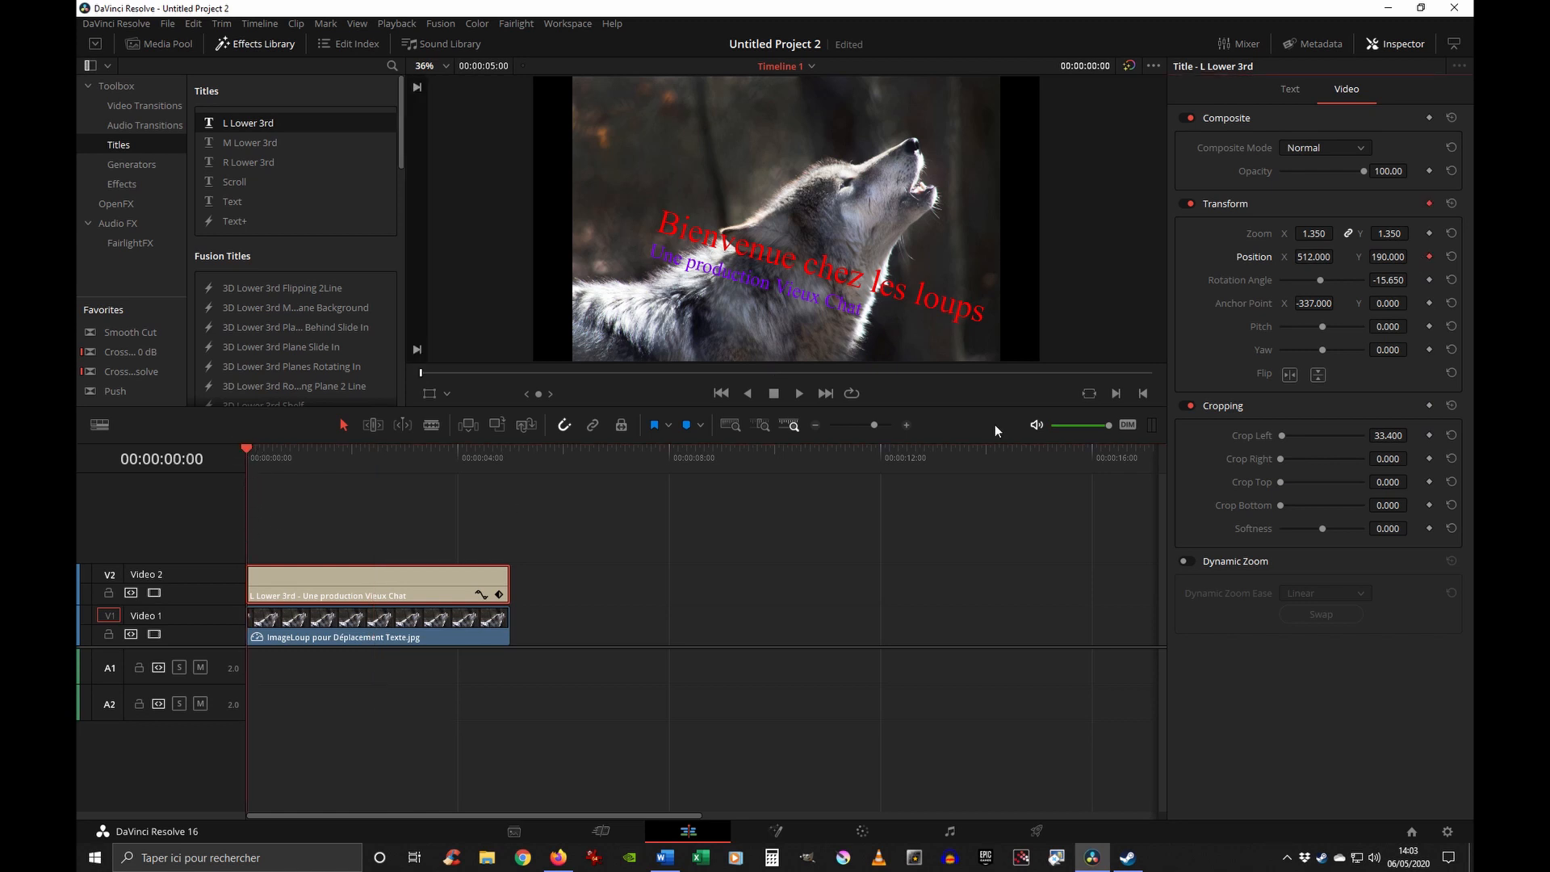
click(376, 457)
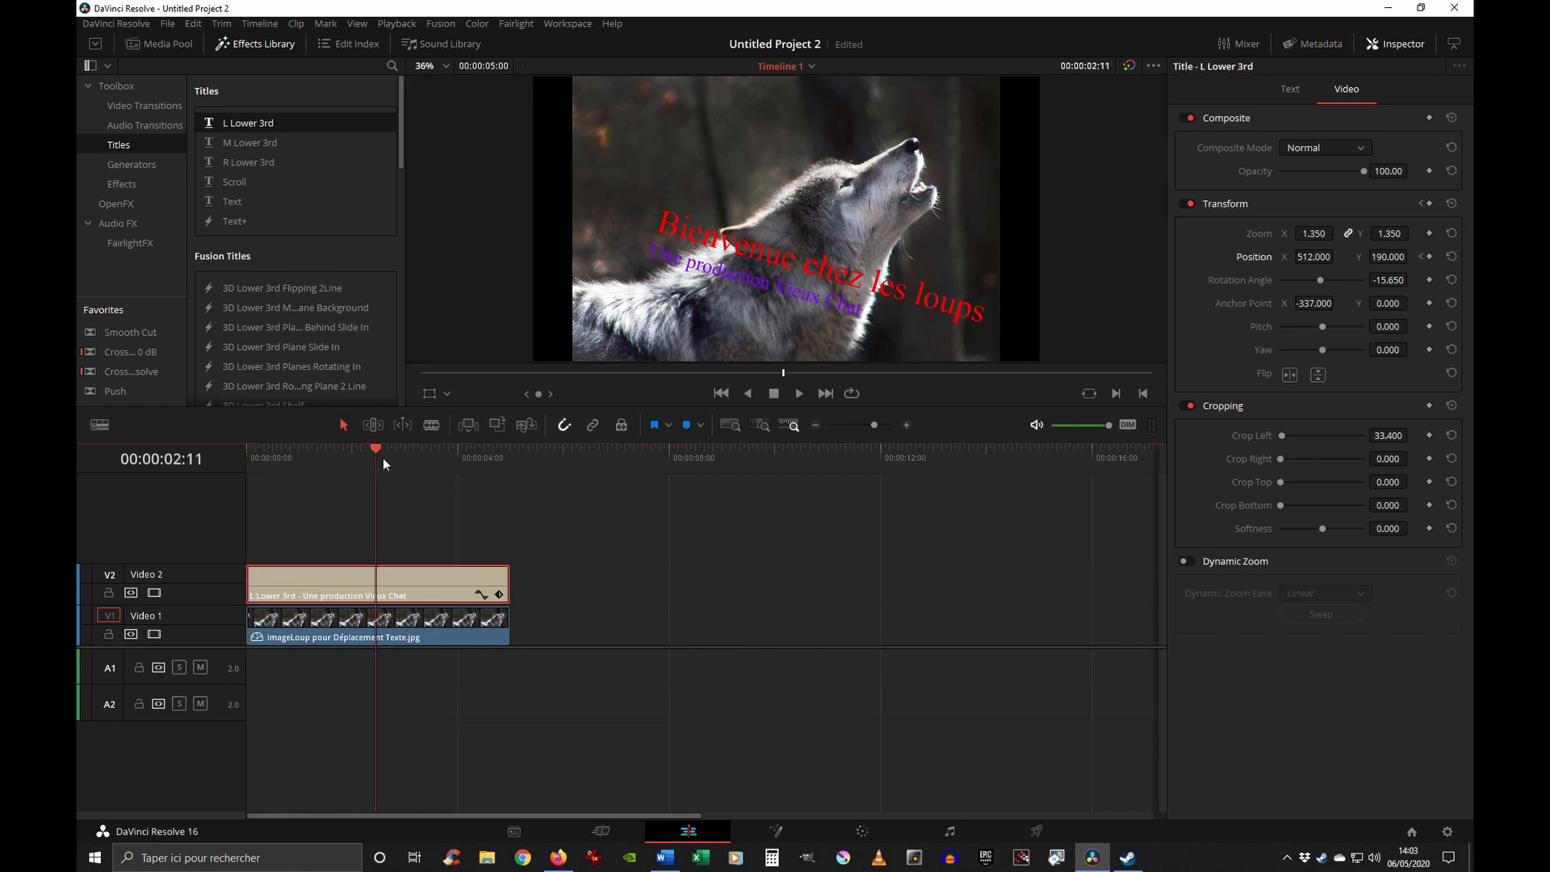
click(1430, 257)
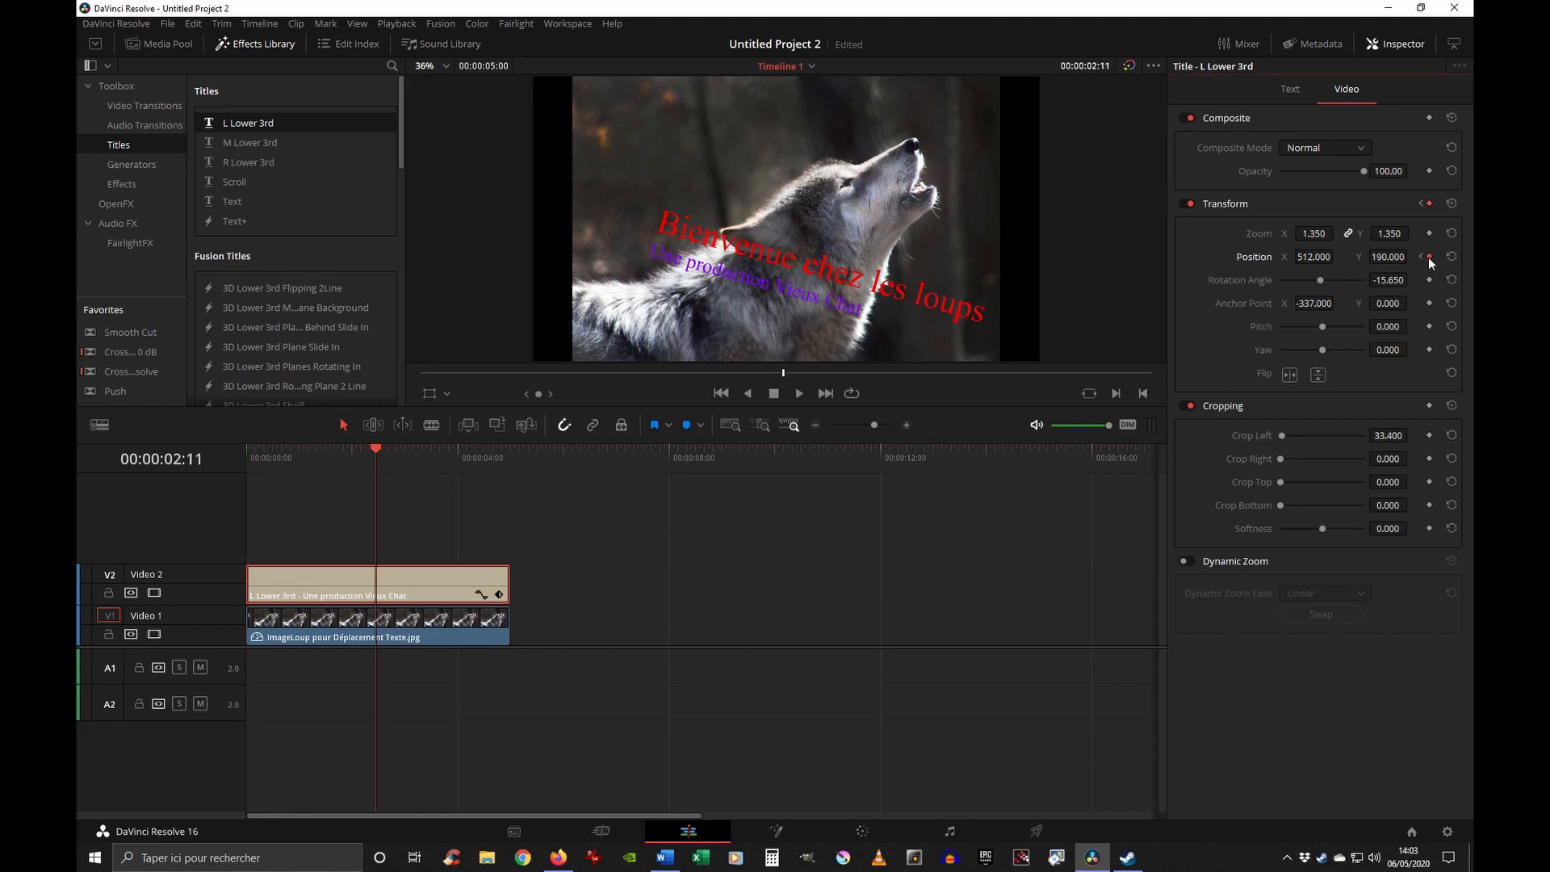
drag(1315, 256, 1412, 256)
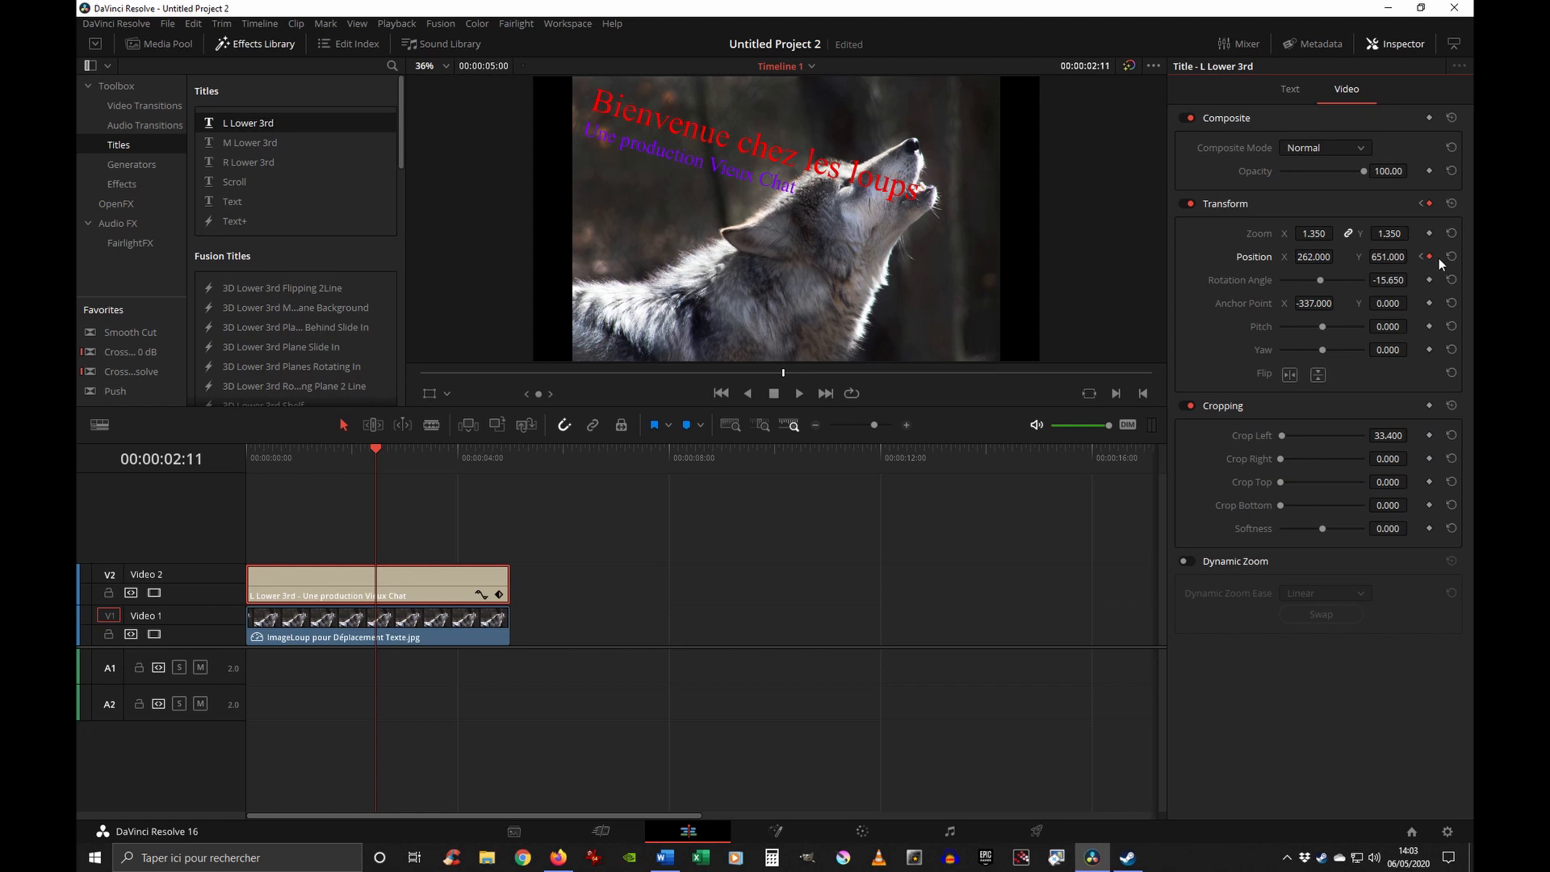
click(1429, 256)
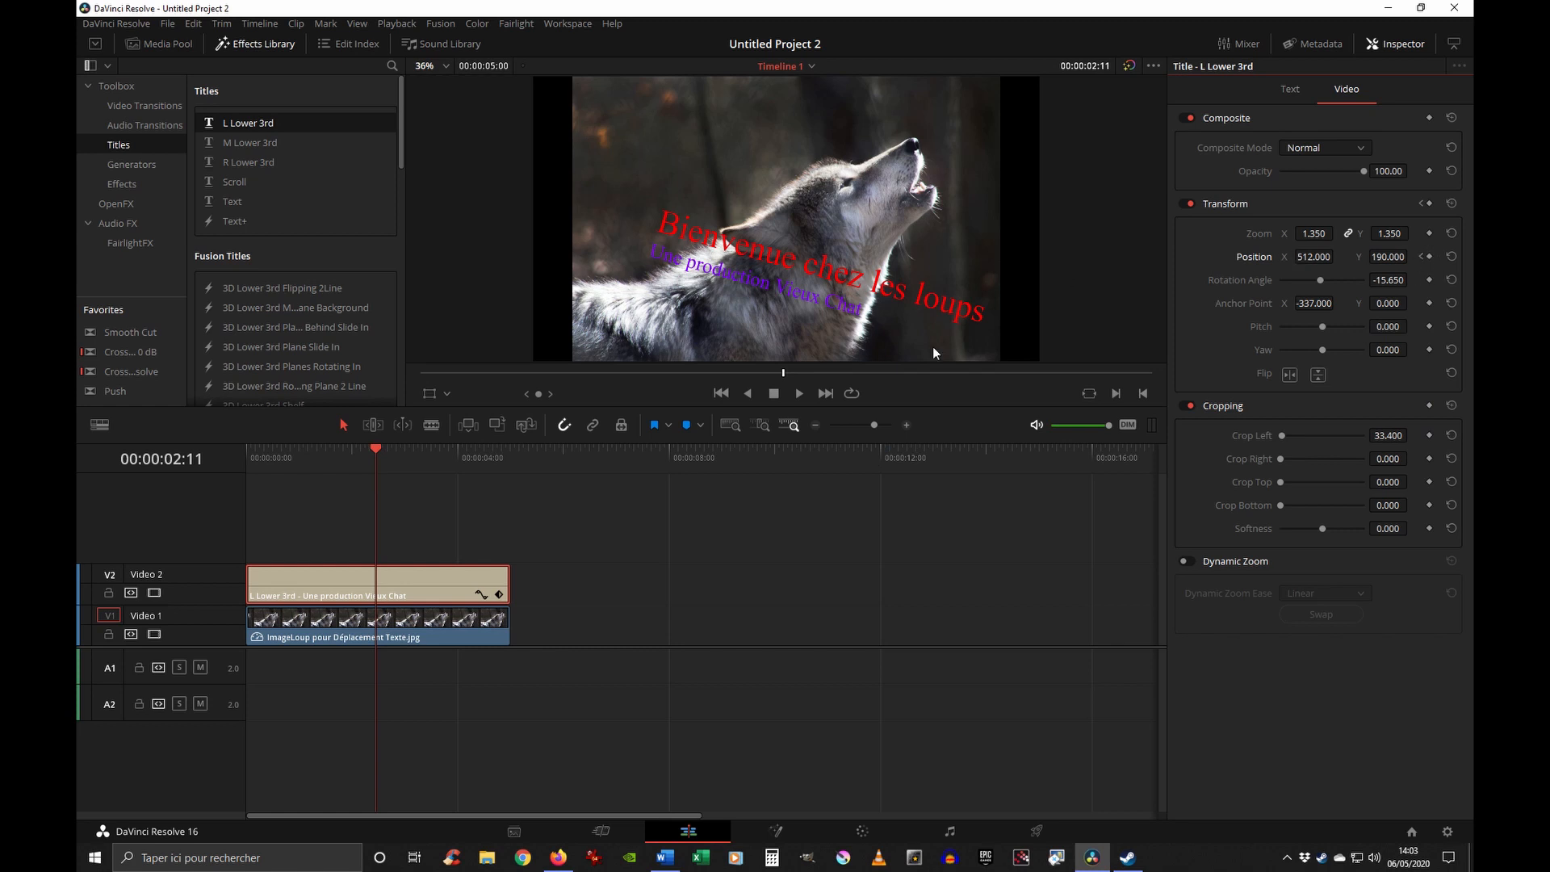
click(1423, 259)
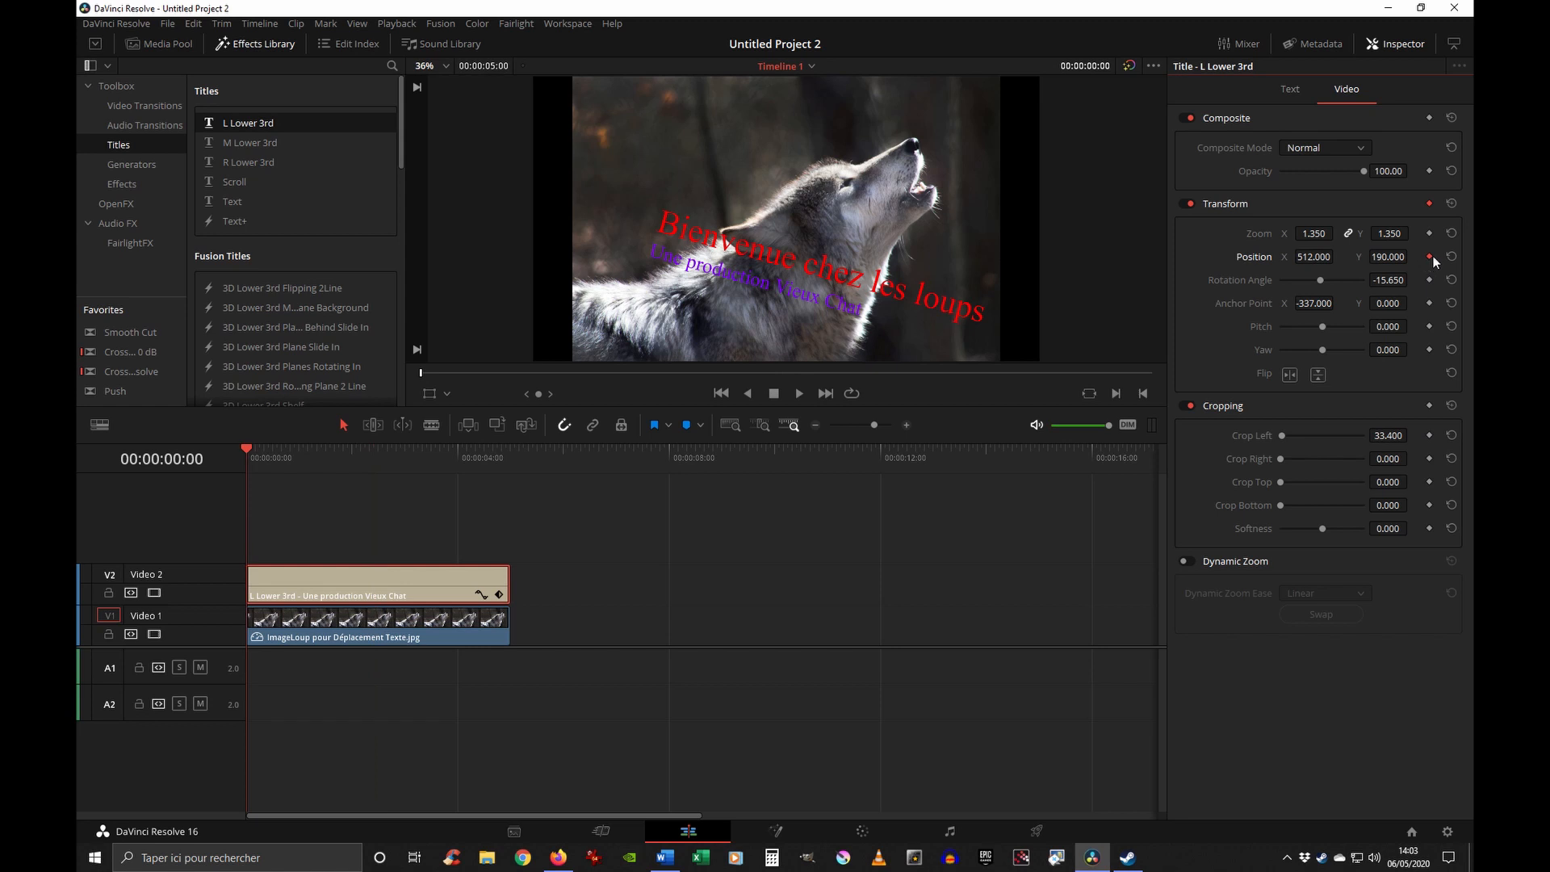
- Move the title to X 654, Y 547 at 00:00:02:08 to keyframe its position, and save the project
drag(363, 456, 371, 453)
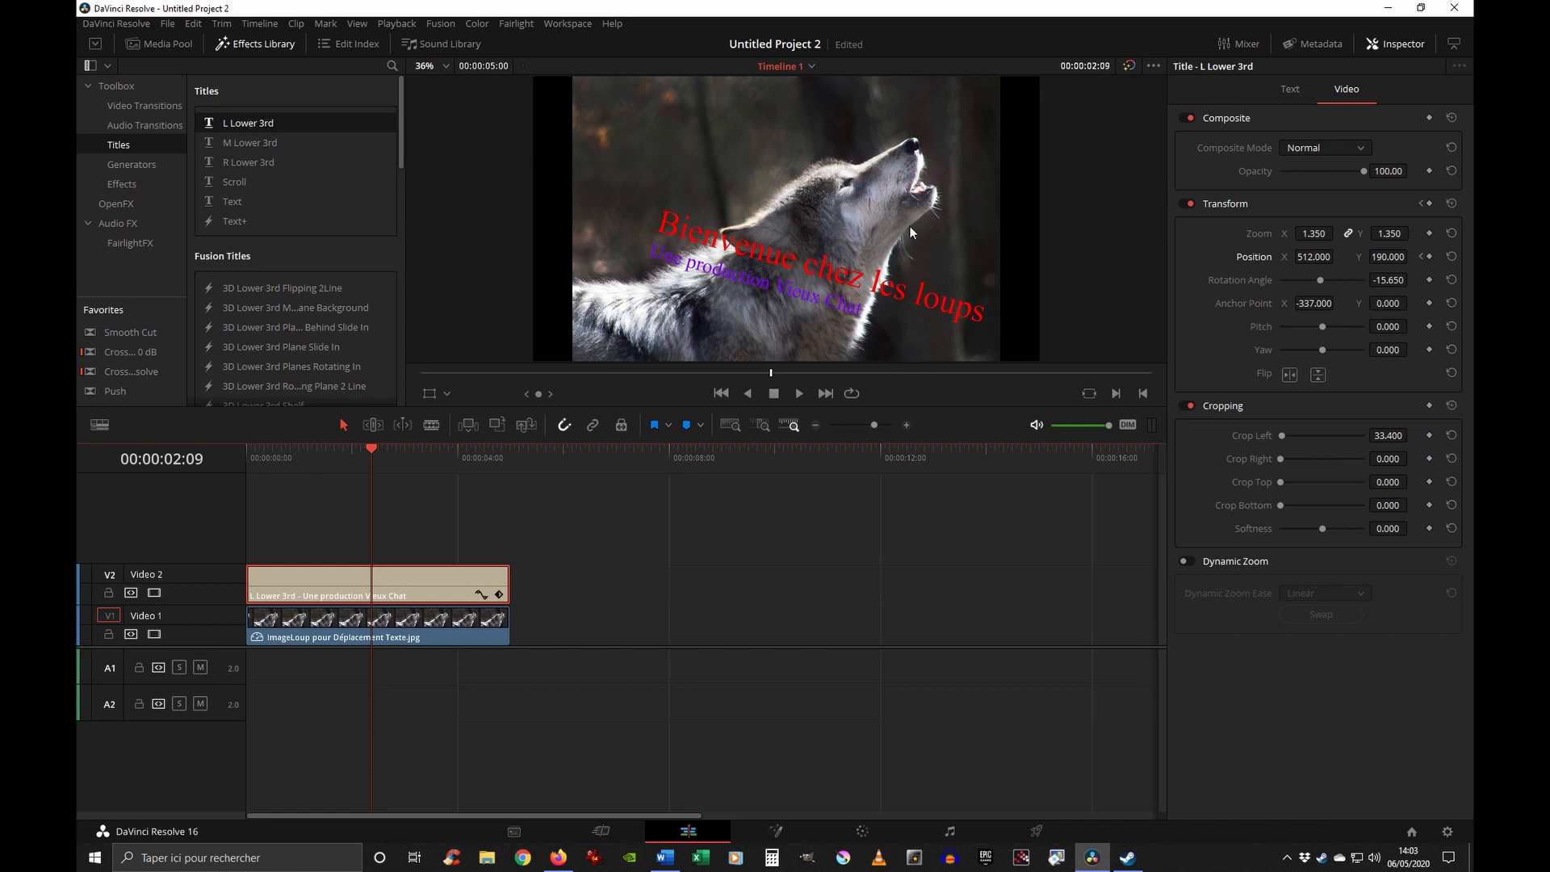
key(Left)
drag(1313, 258, 1422, 258)
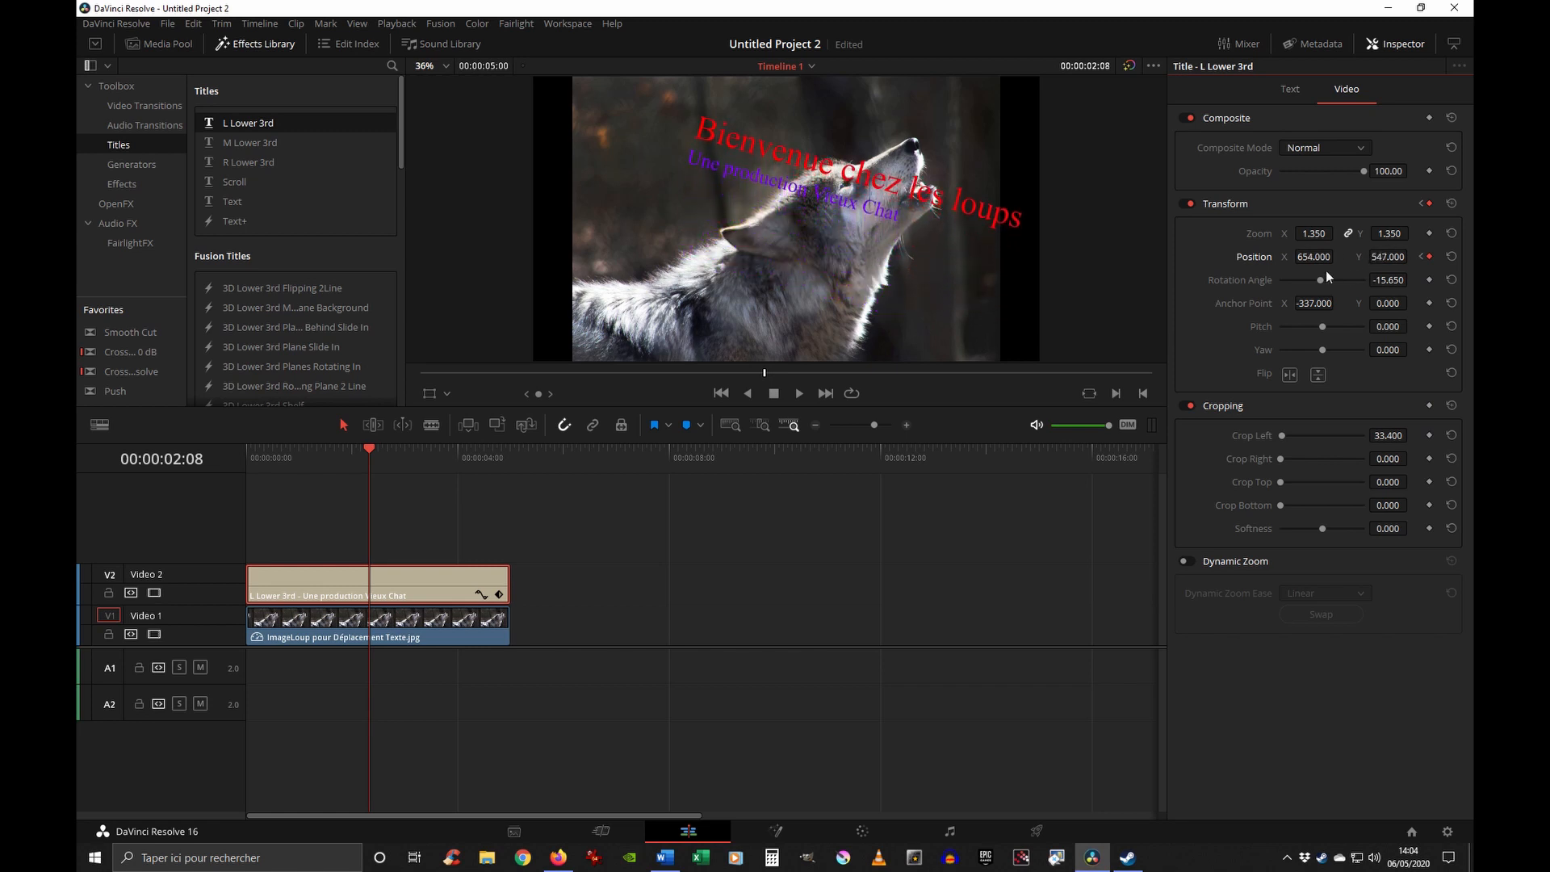
key(ctrl+s)
- Keyframe the title's position at 00:00:04:00 with X 282 and Y 649
drag(462, 452, 511, 450)
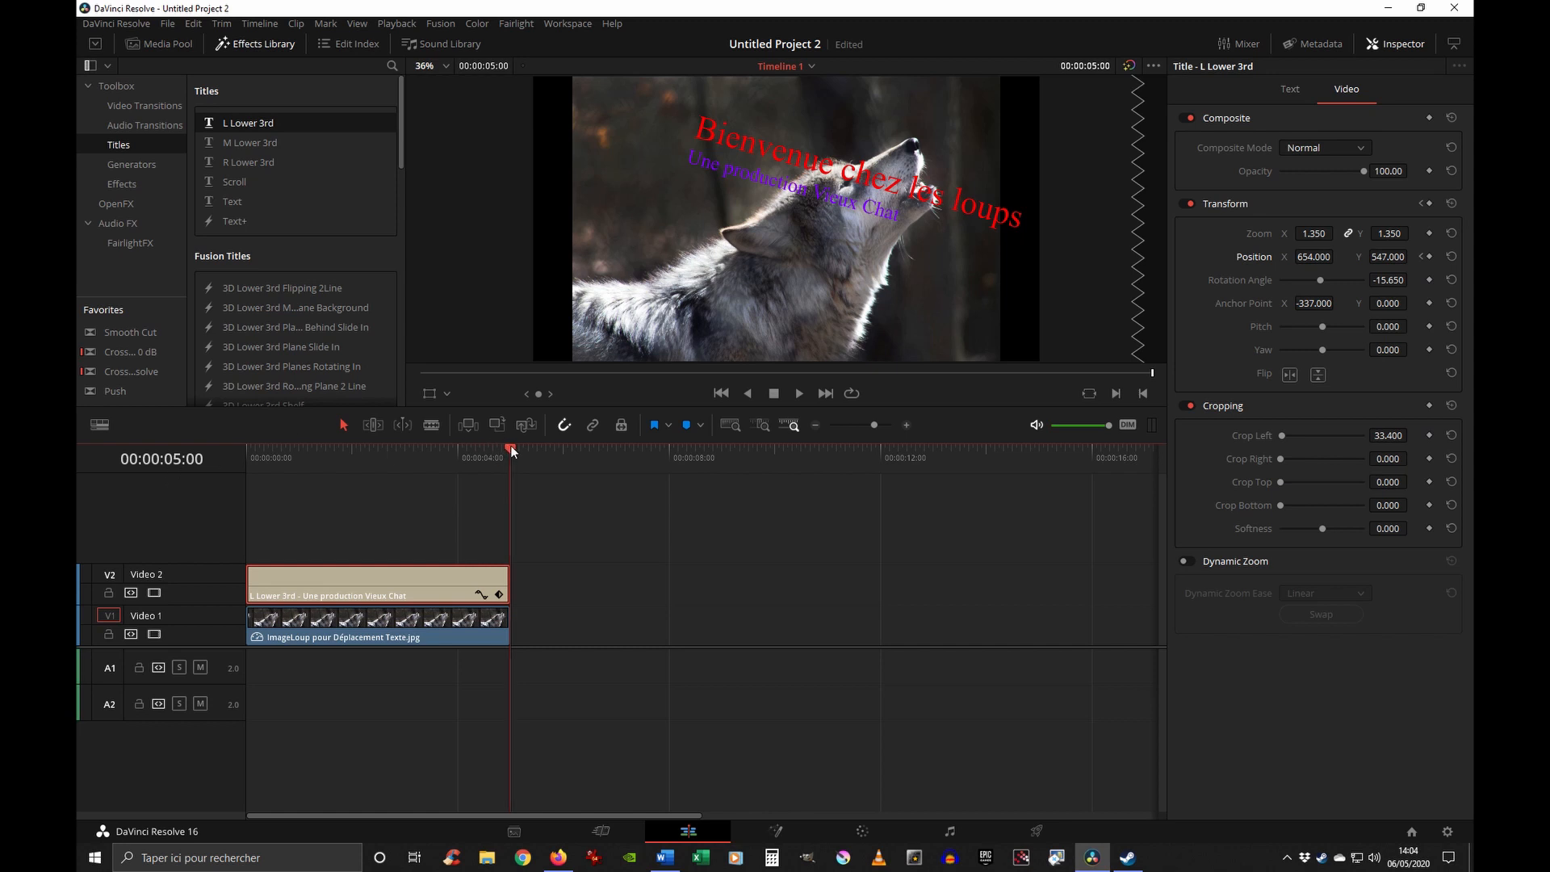
drag(510, 444, 456, 453)
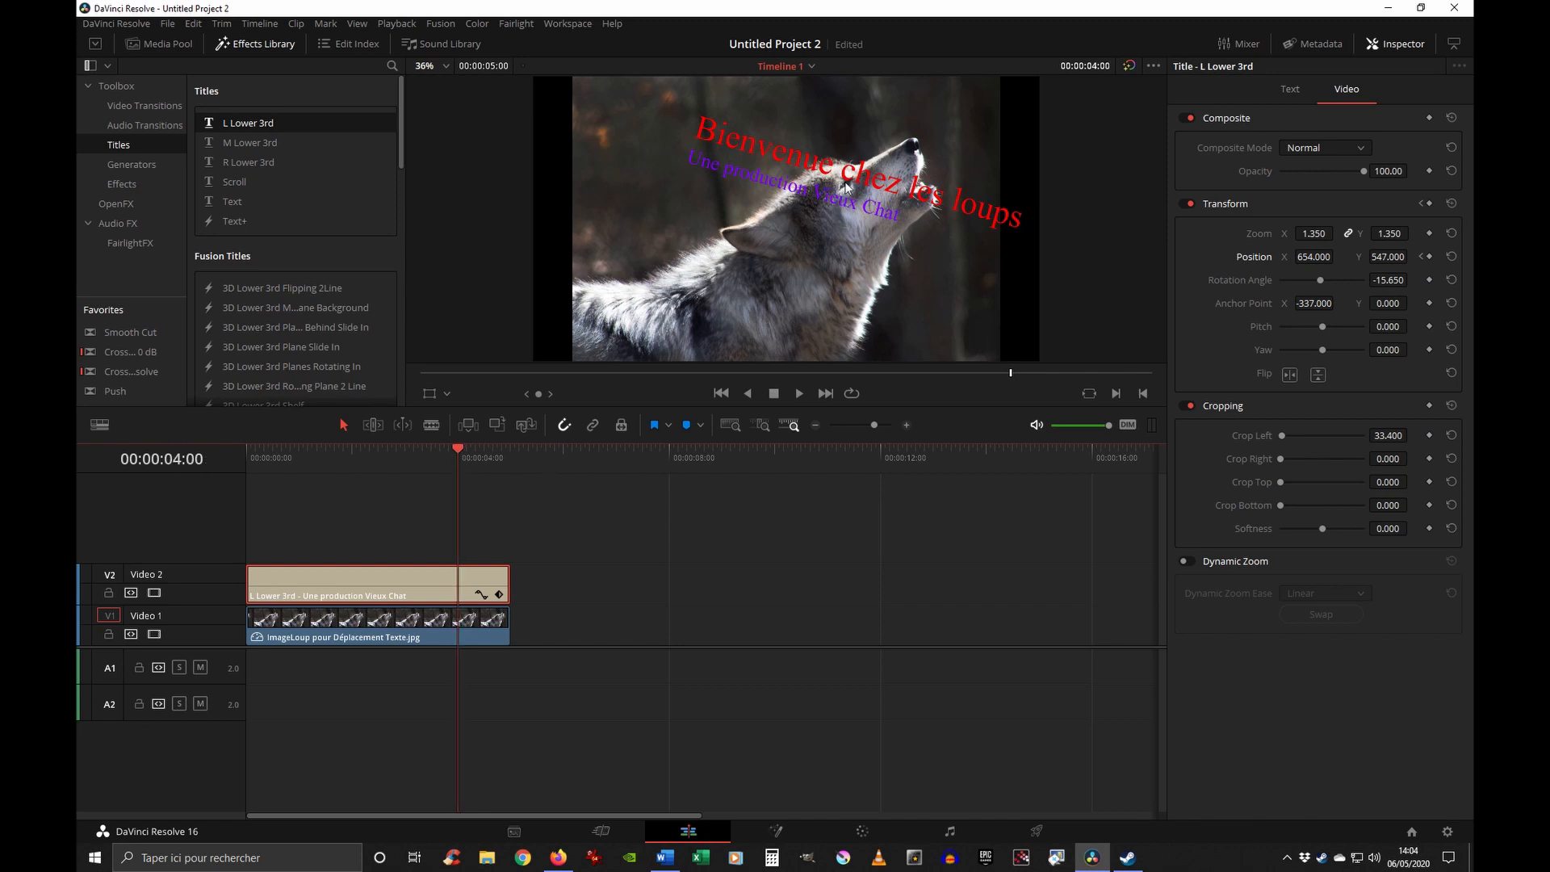
drag(1316, 256, 1017, 256)
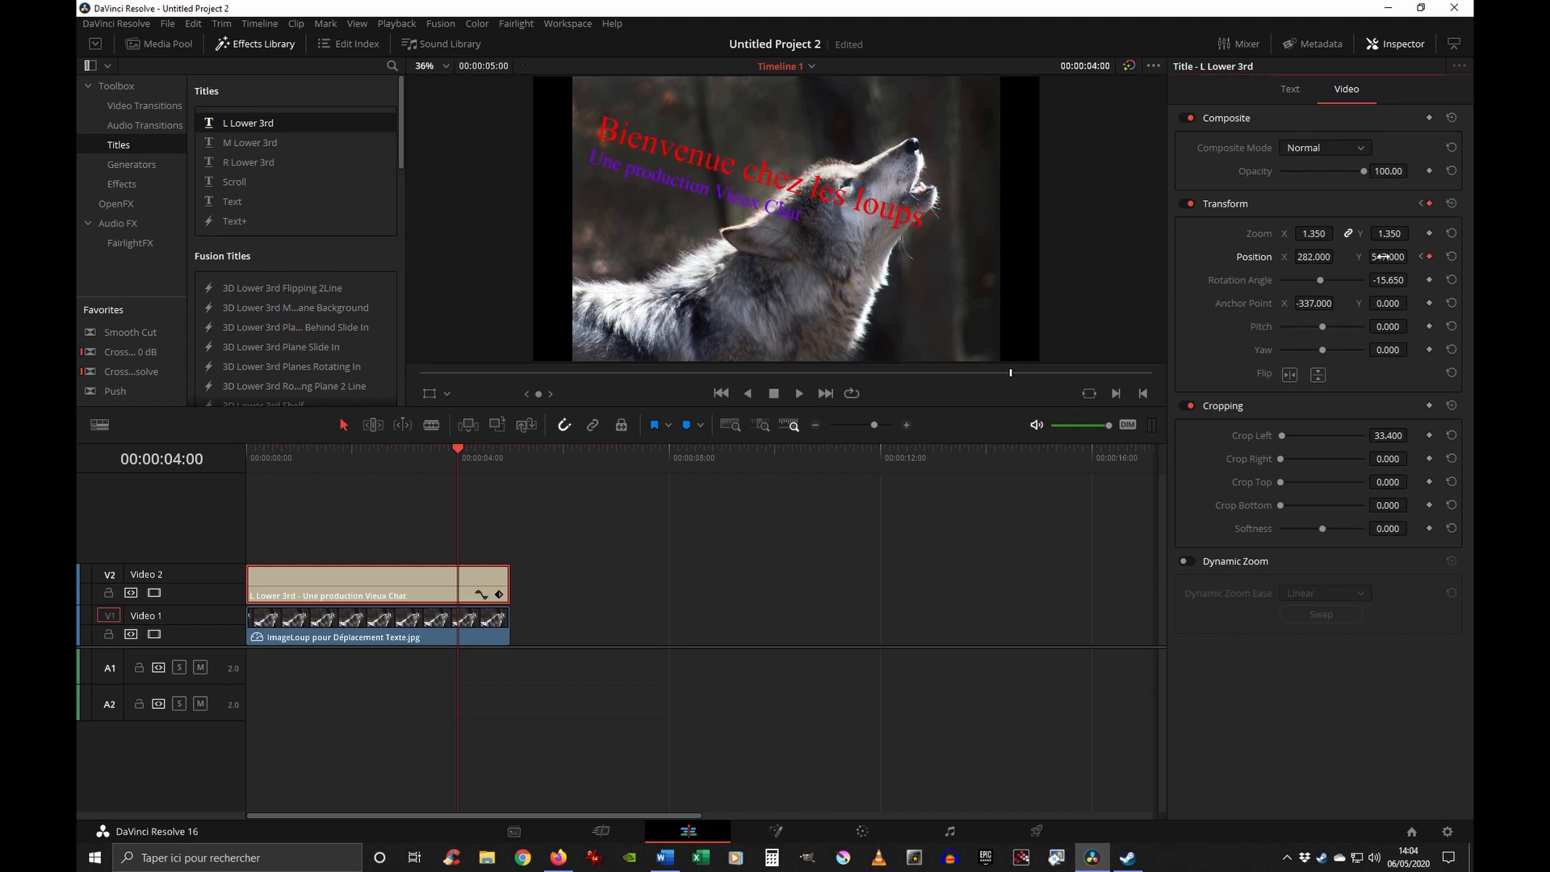
drag(1378, 257, 1460, 257)
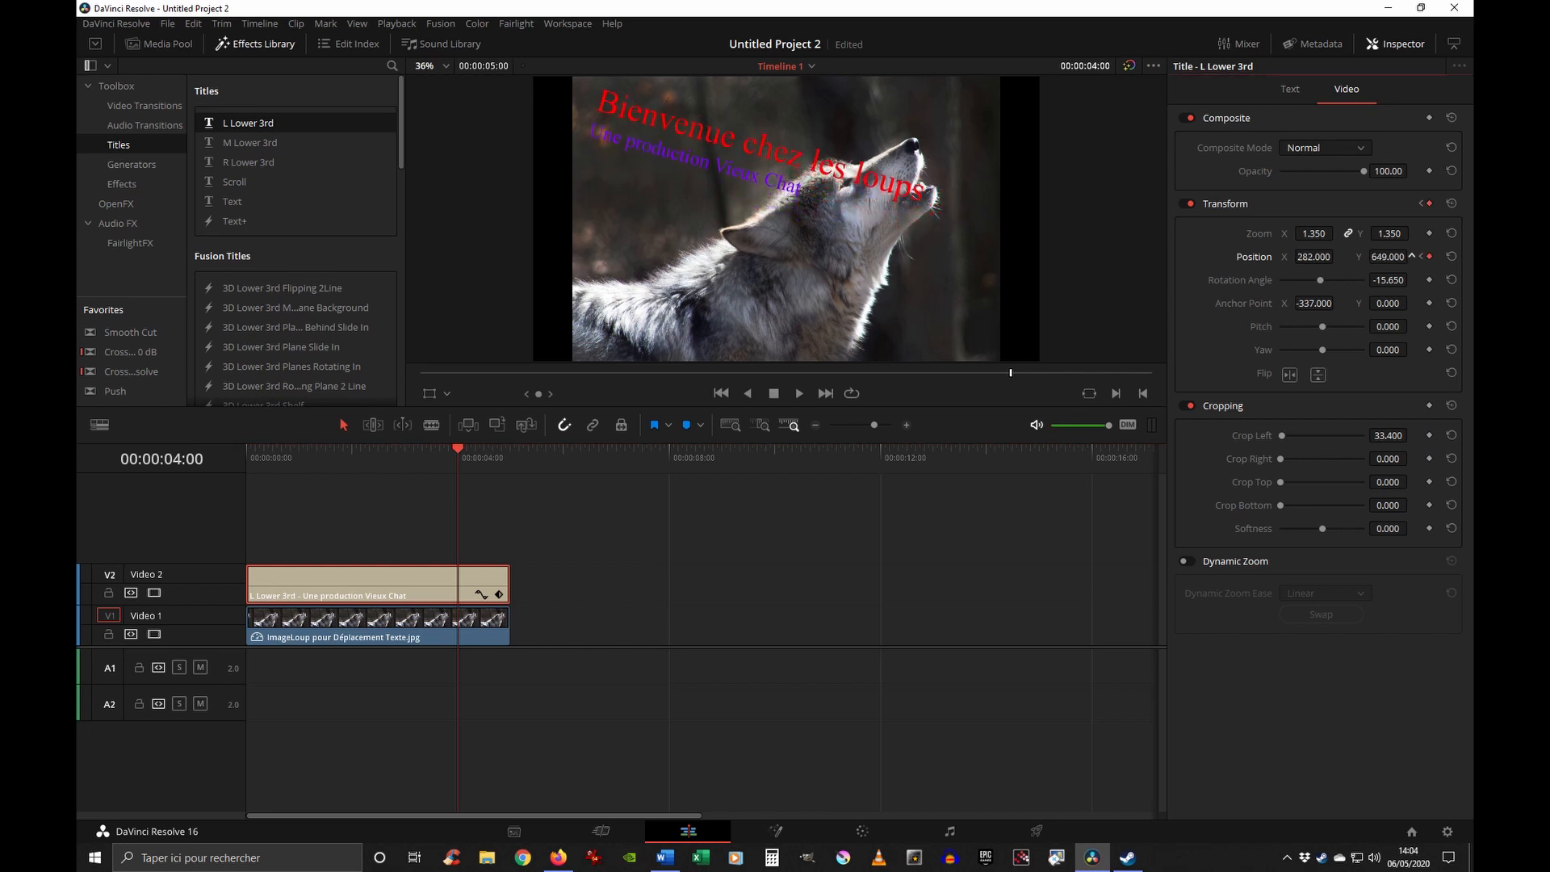
- Jump backward and forward through the title's position keyframes to check each one, ending at the first
click(1421, 258)
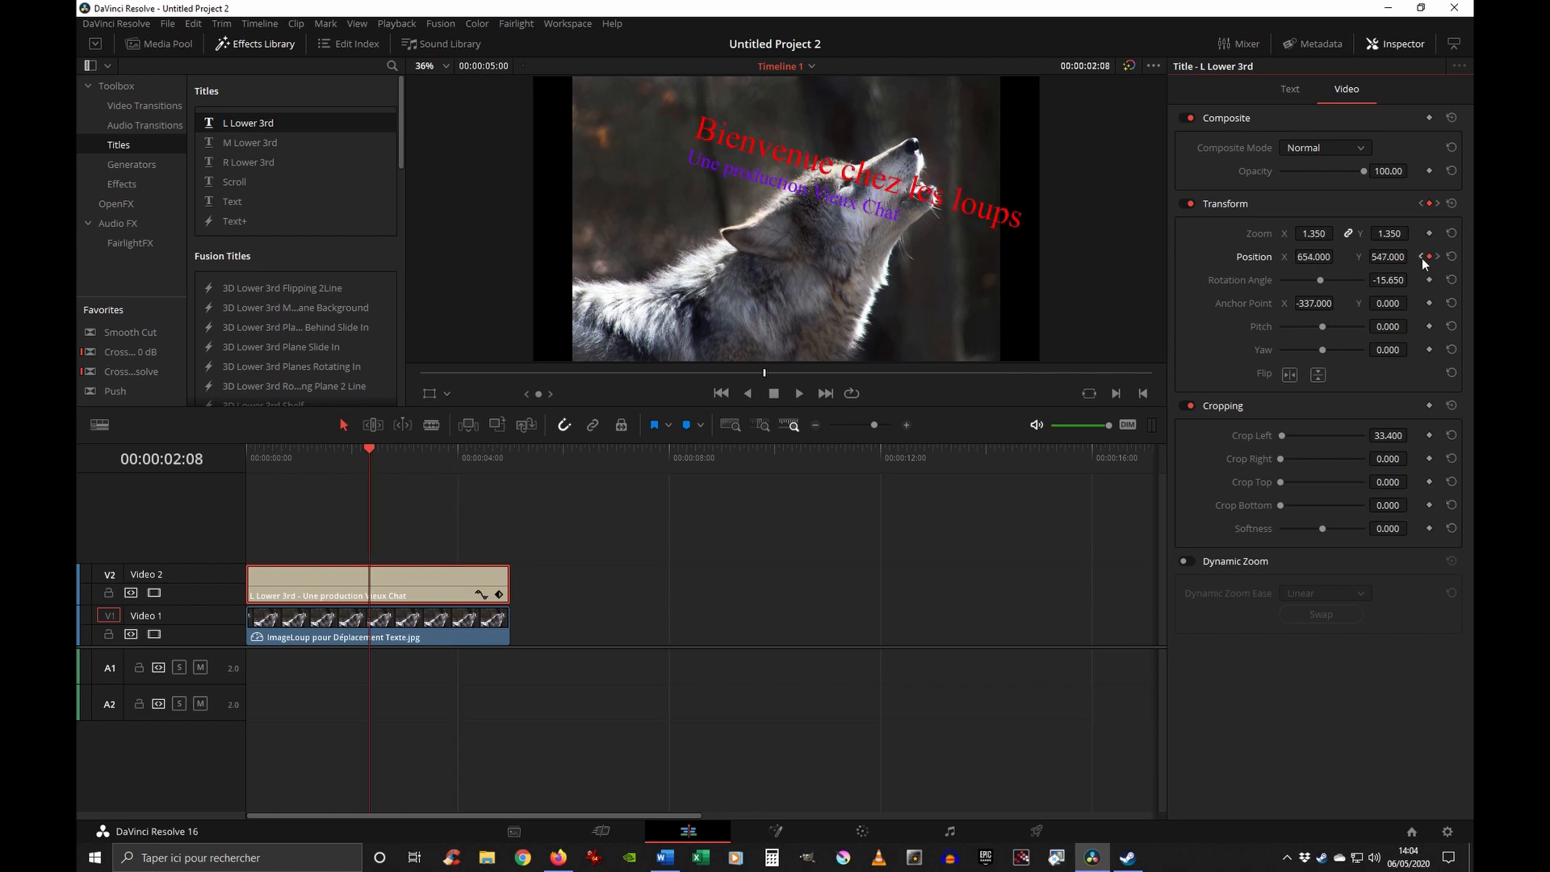
click(1421, 257)
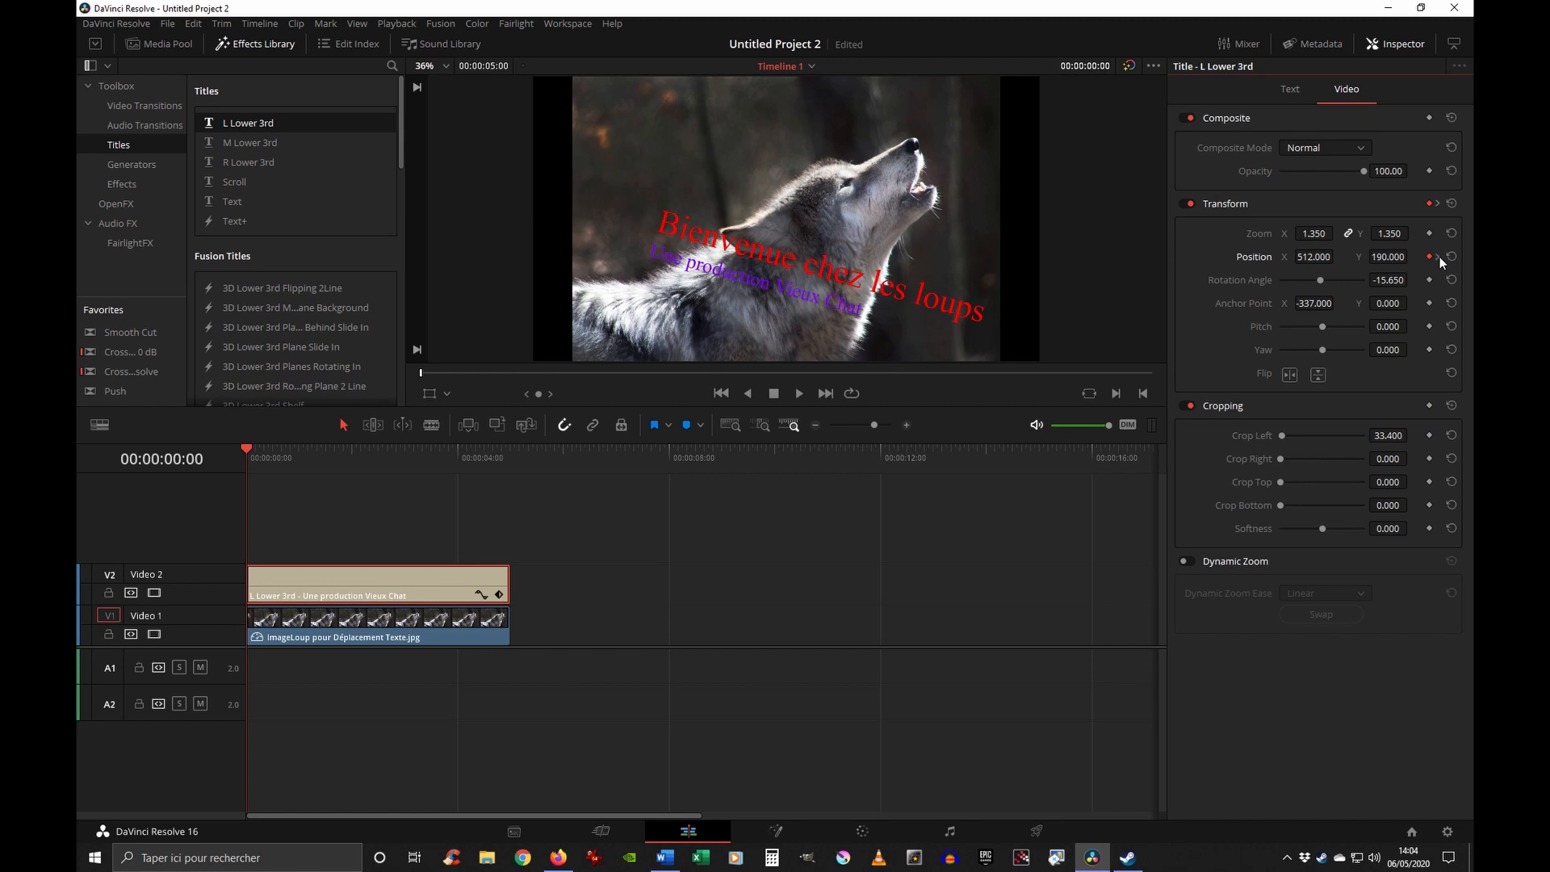
click(1440, 257)
click(1440, 257)
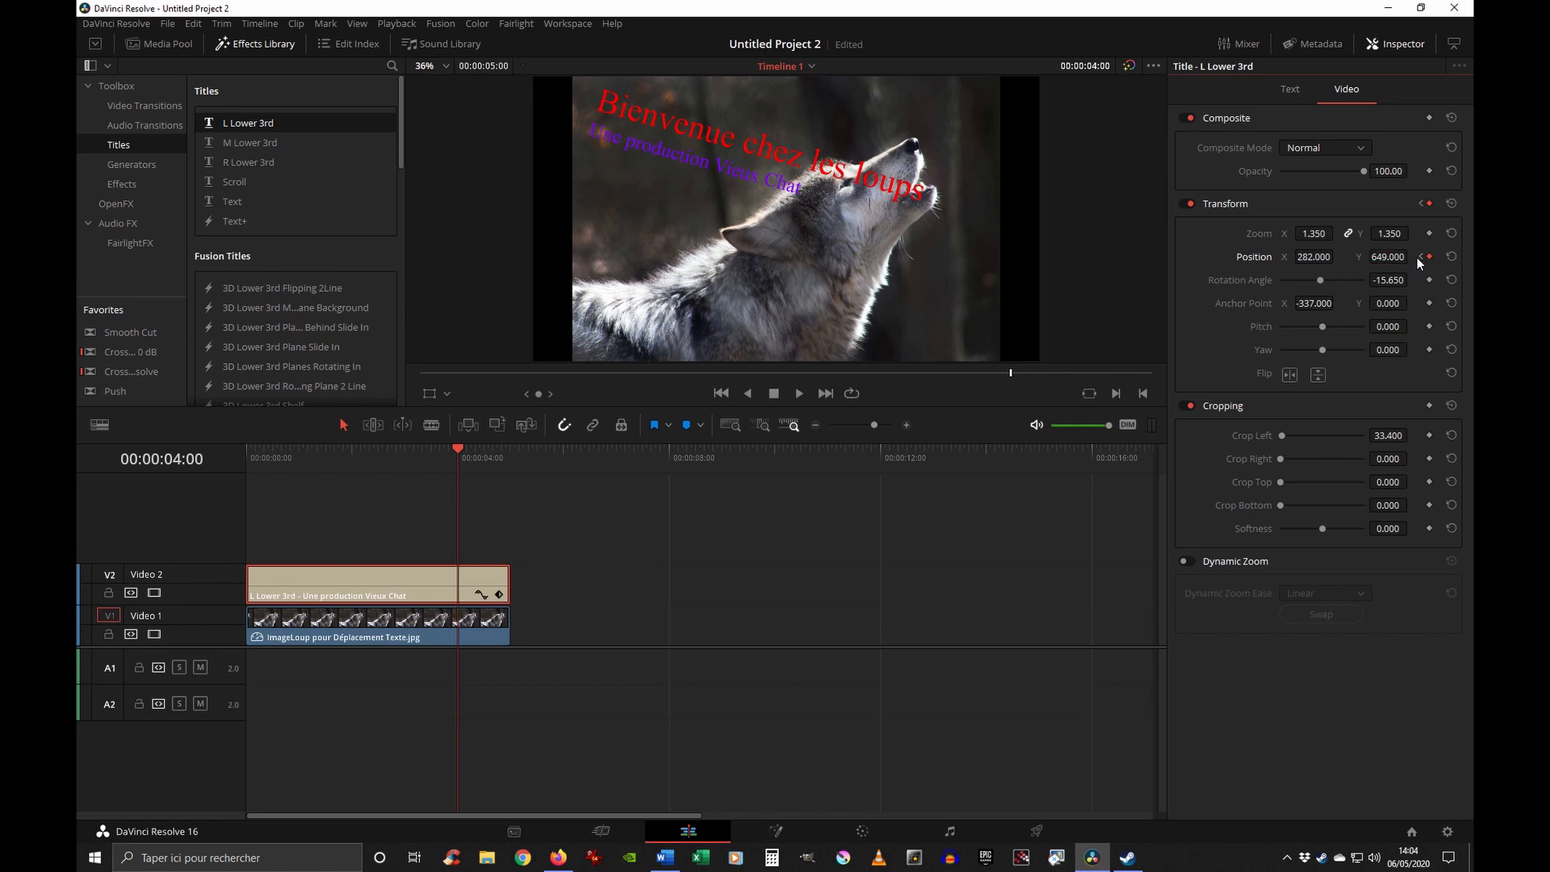
click(1420, 258)
click(1421, 258)
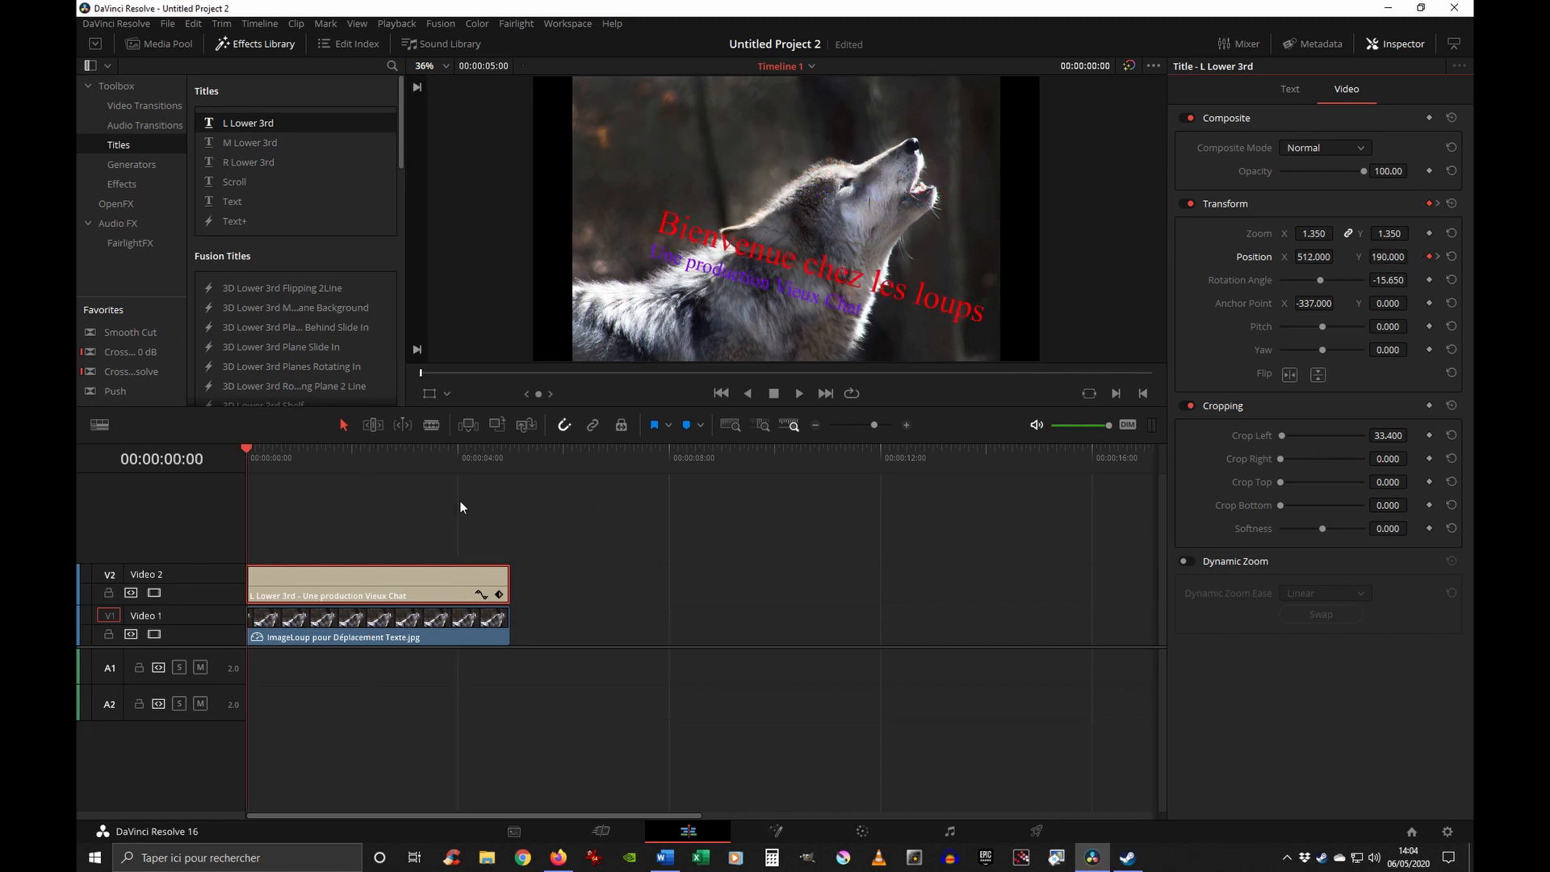
- Scrub between the keyframes to check the title's intermediate positions, and play the animation from the beginning
drag(260, 448, 316, 471)
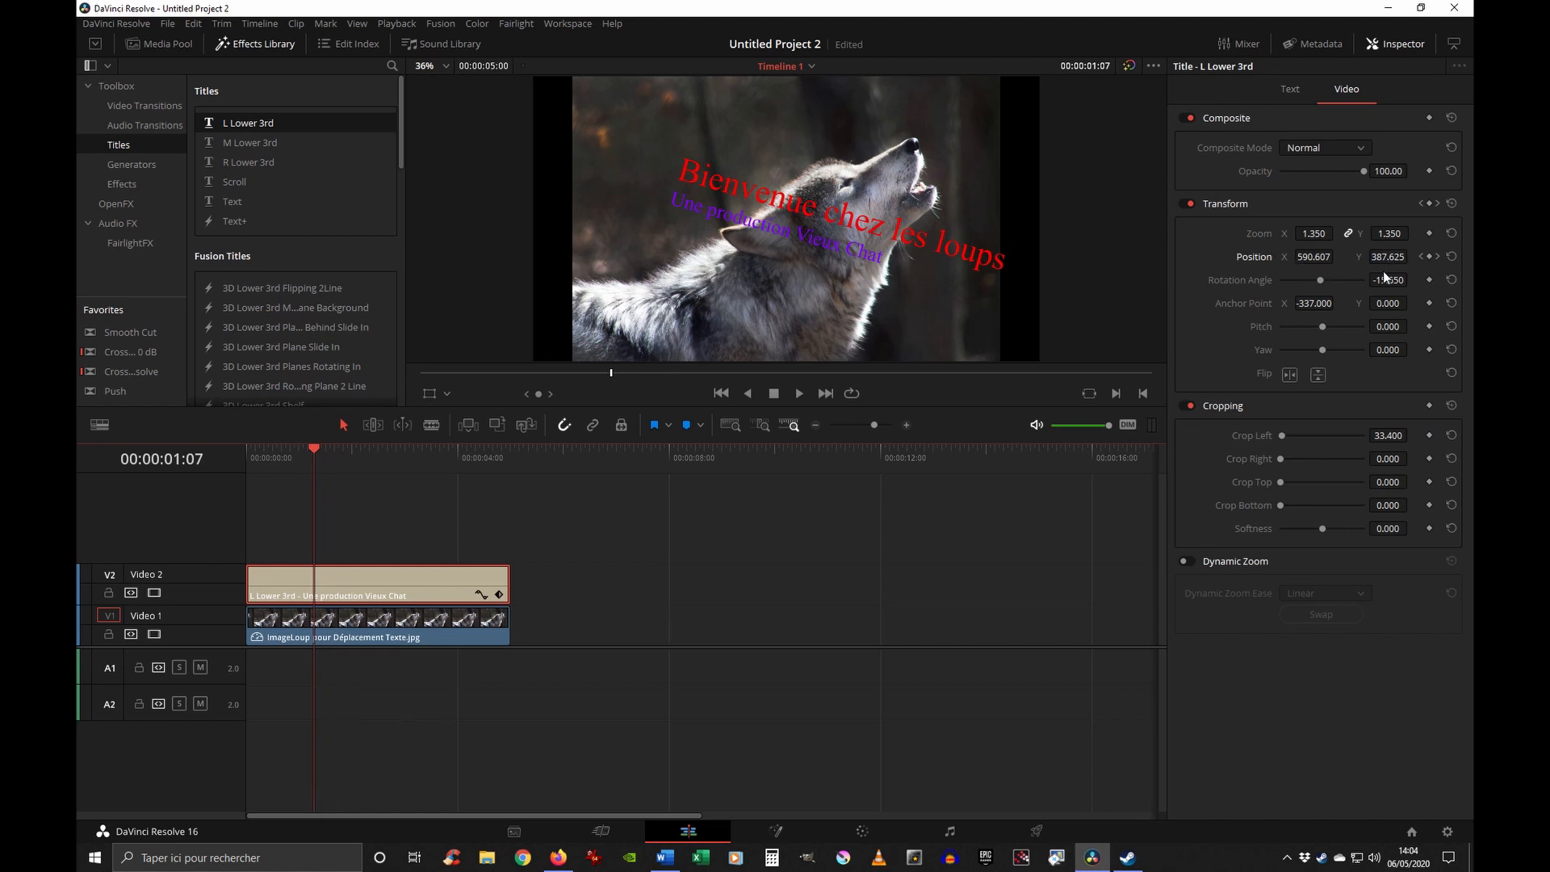
drag(318, 452, 447, 456)
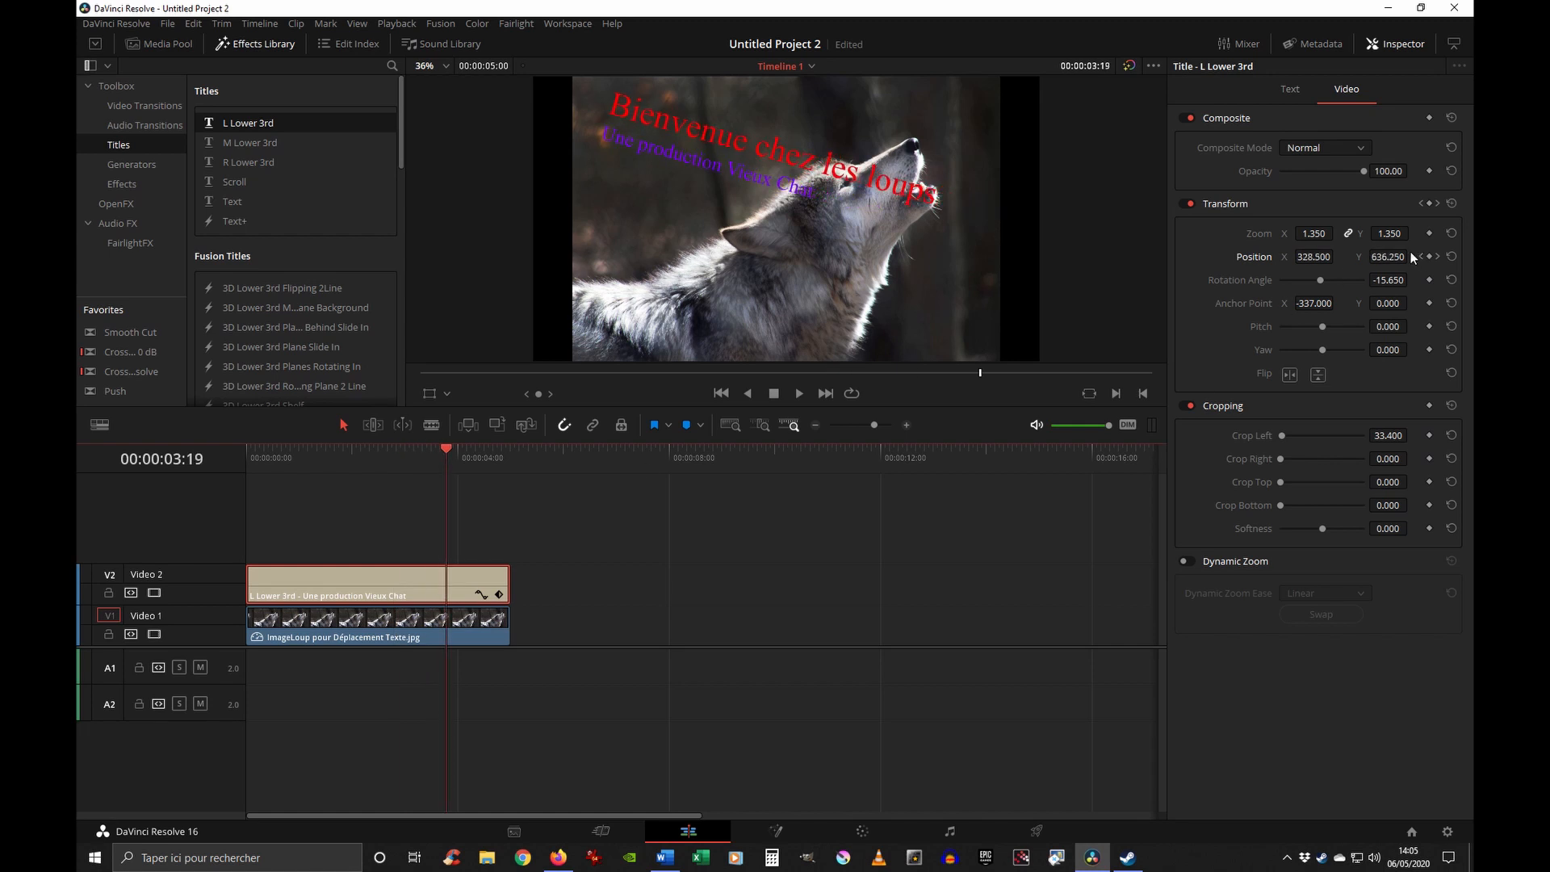
drag(444, 452, 228, 462)
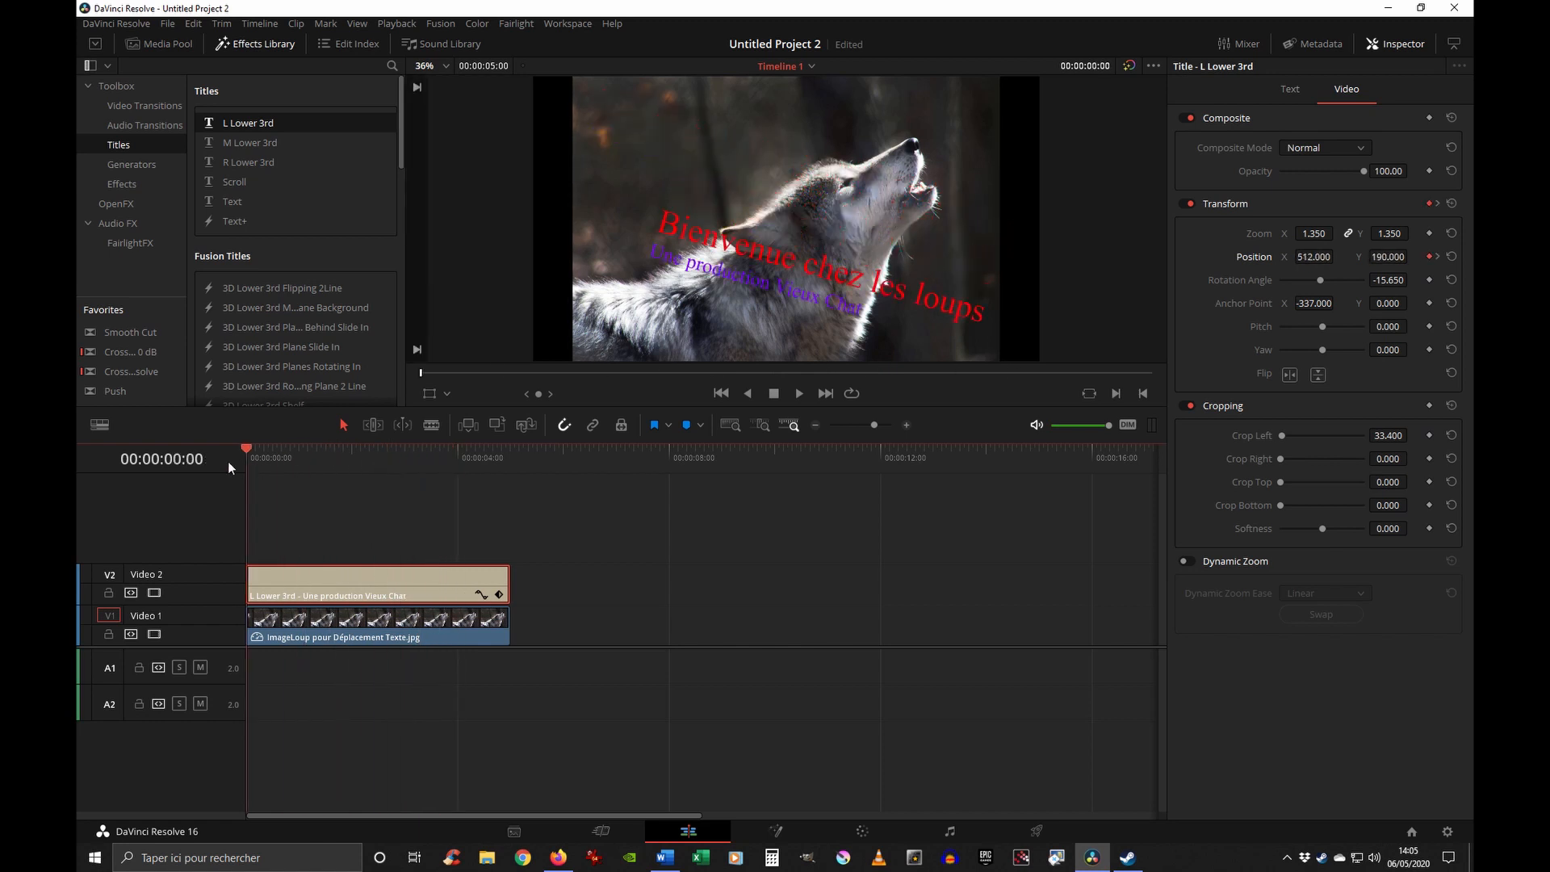
click(801, 392)
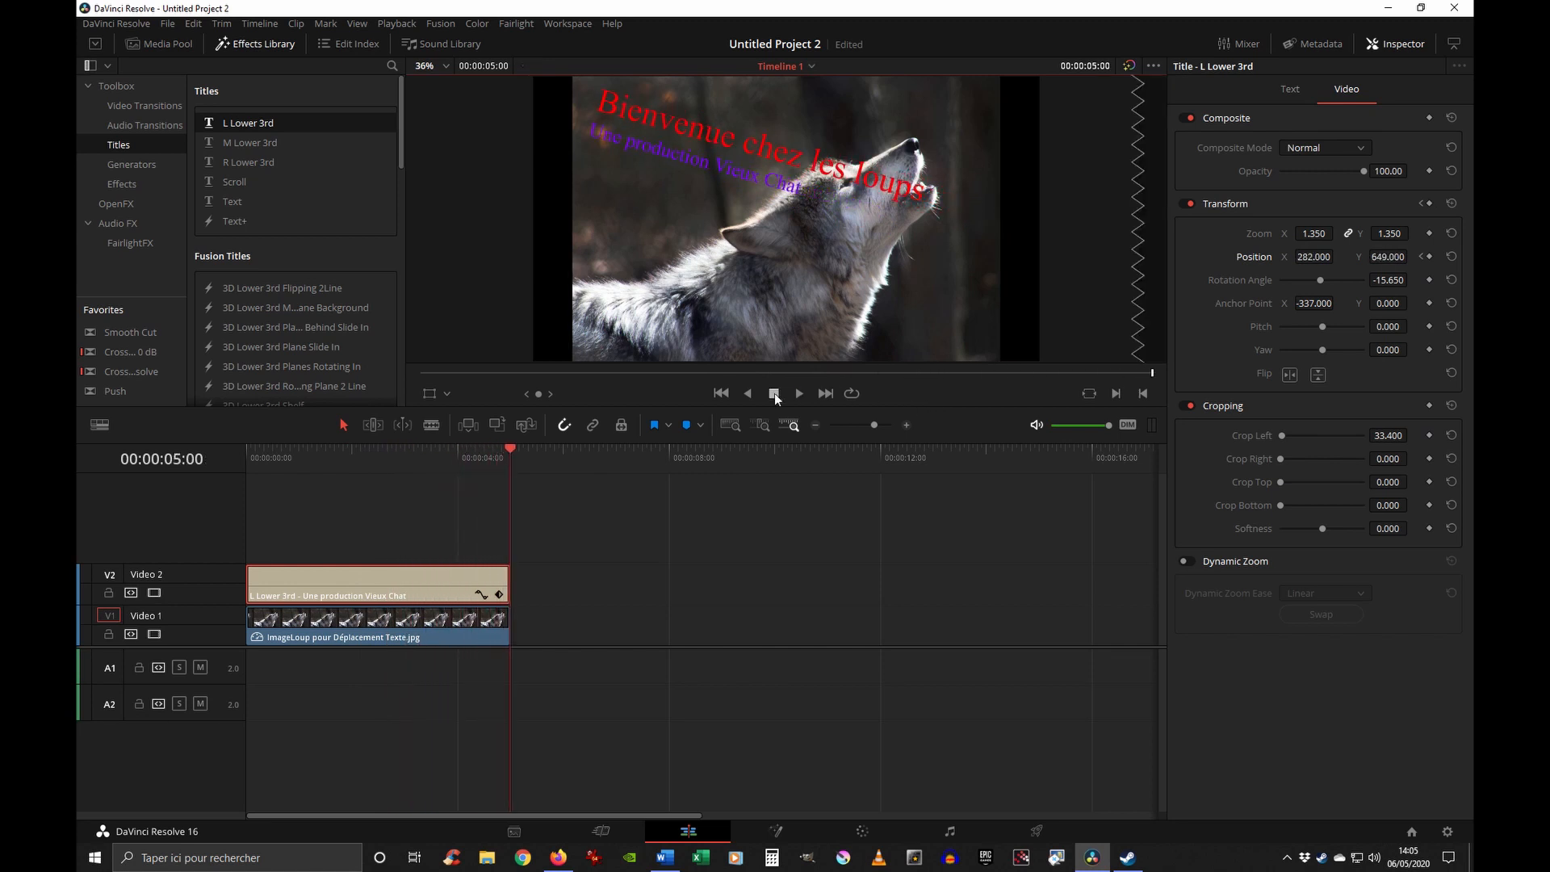
- Change the middle position keyframe at 00:00:02:08 to X 1126 and Y about 23
drag(491, 449, 389, 477)
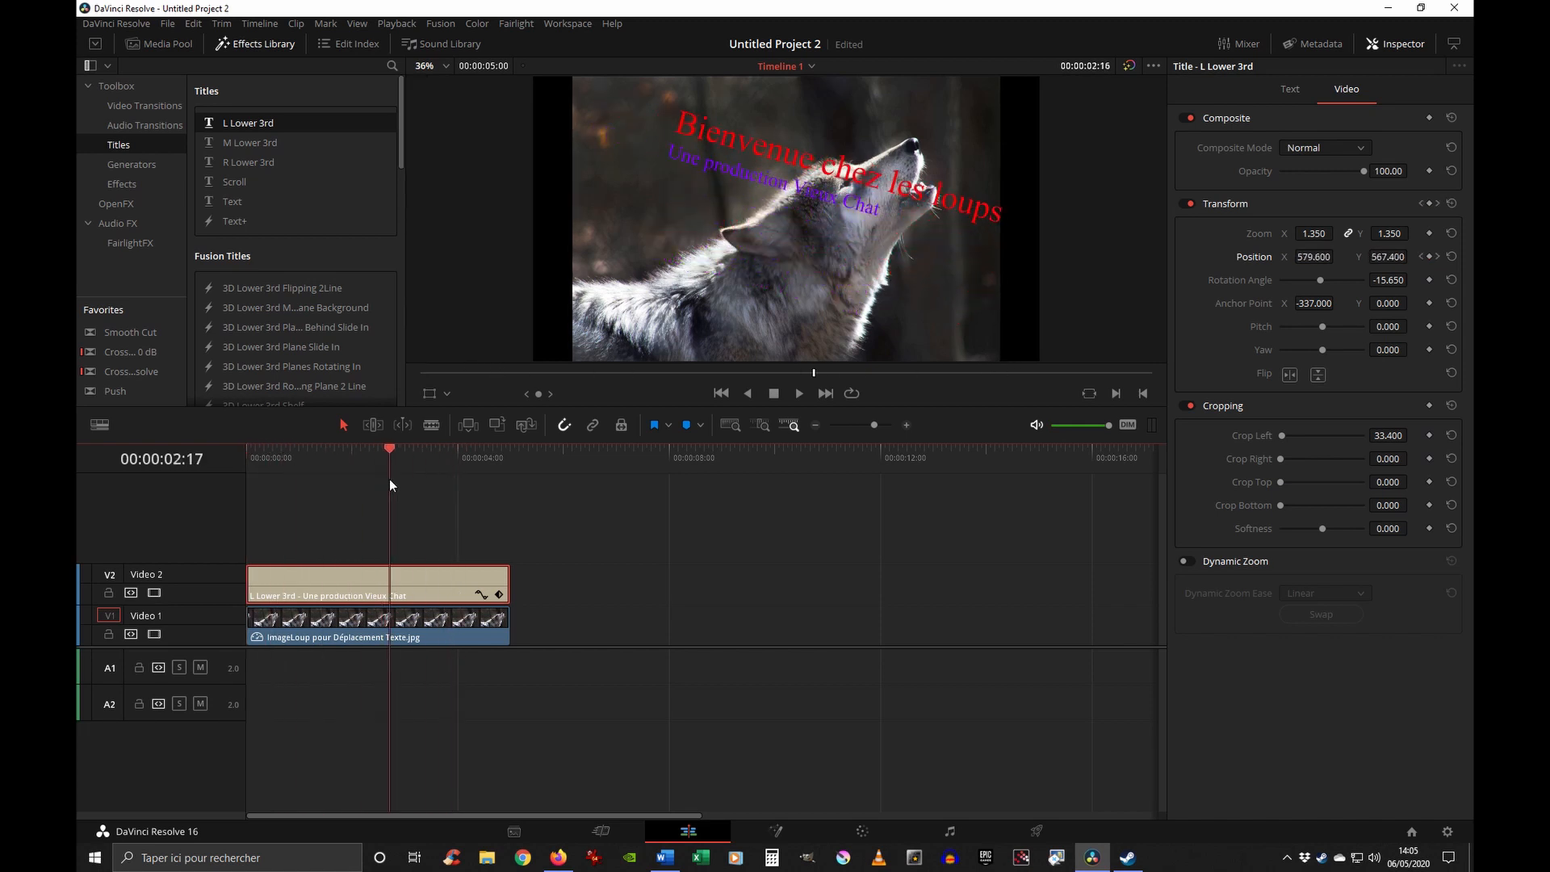
click(1420, 256)
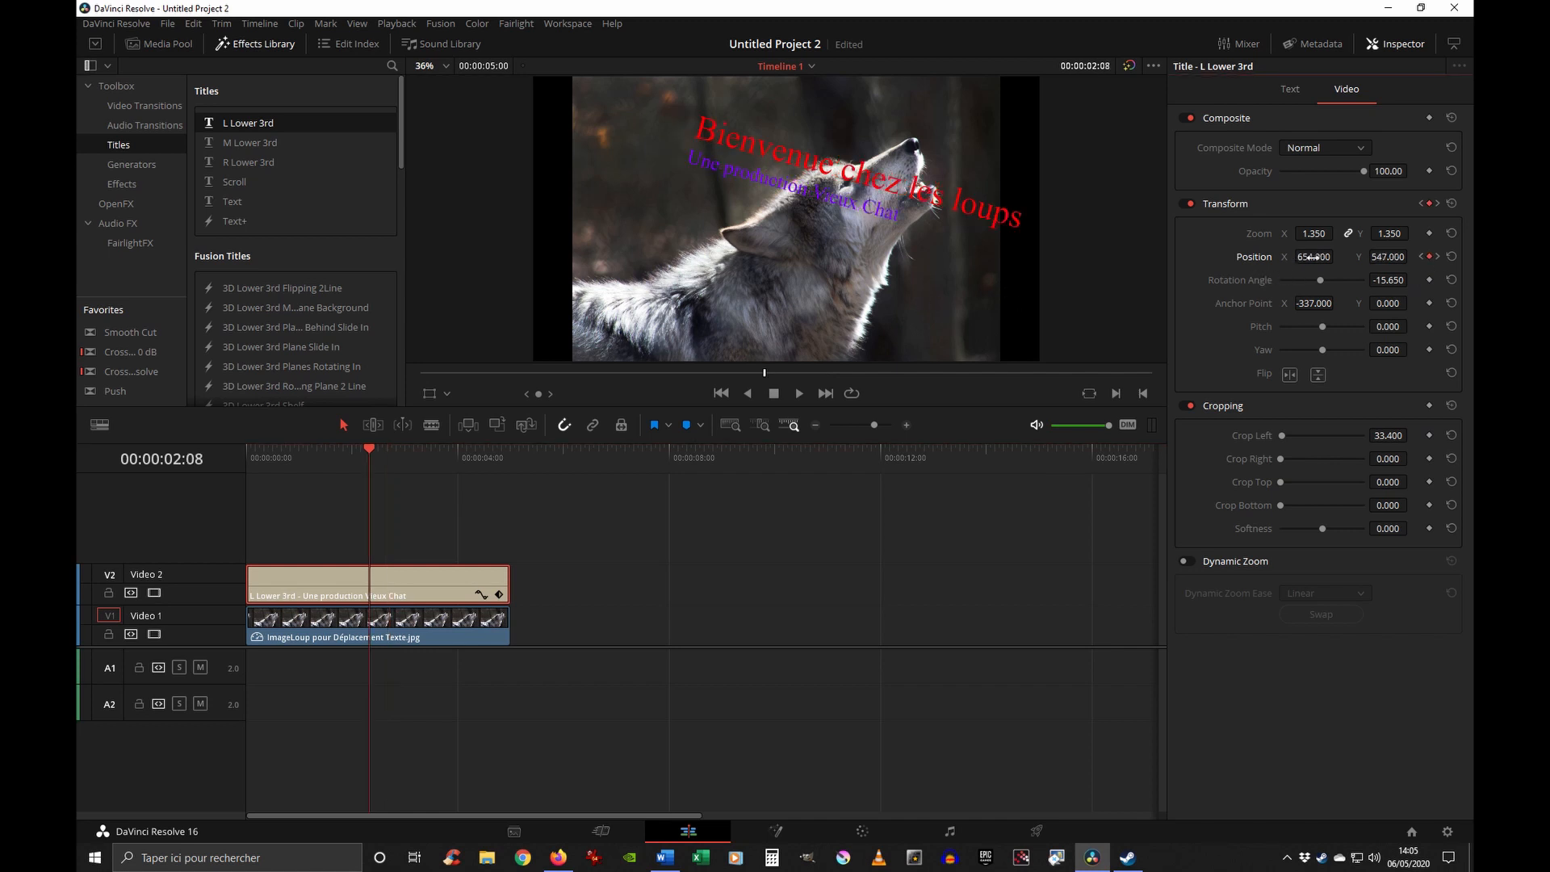
mouse_move(1387, 256)
mouse_down()
mouse_move(1301, 258)
mouse_move(1376, 260)
mouse_up()
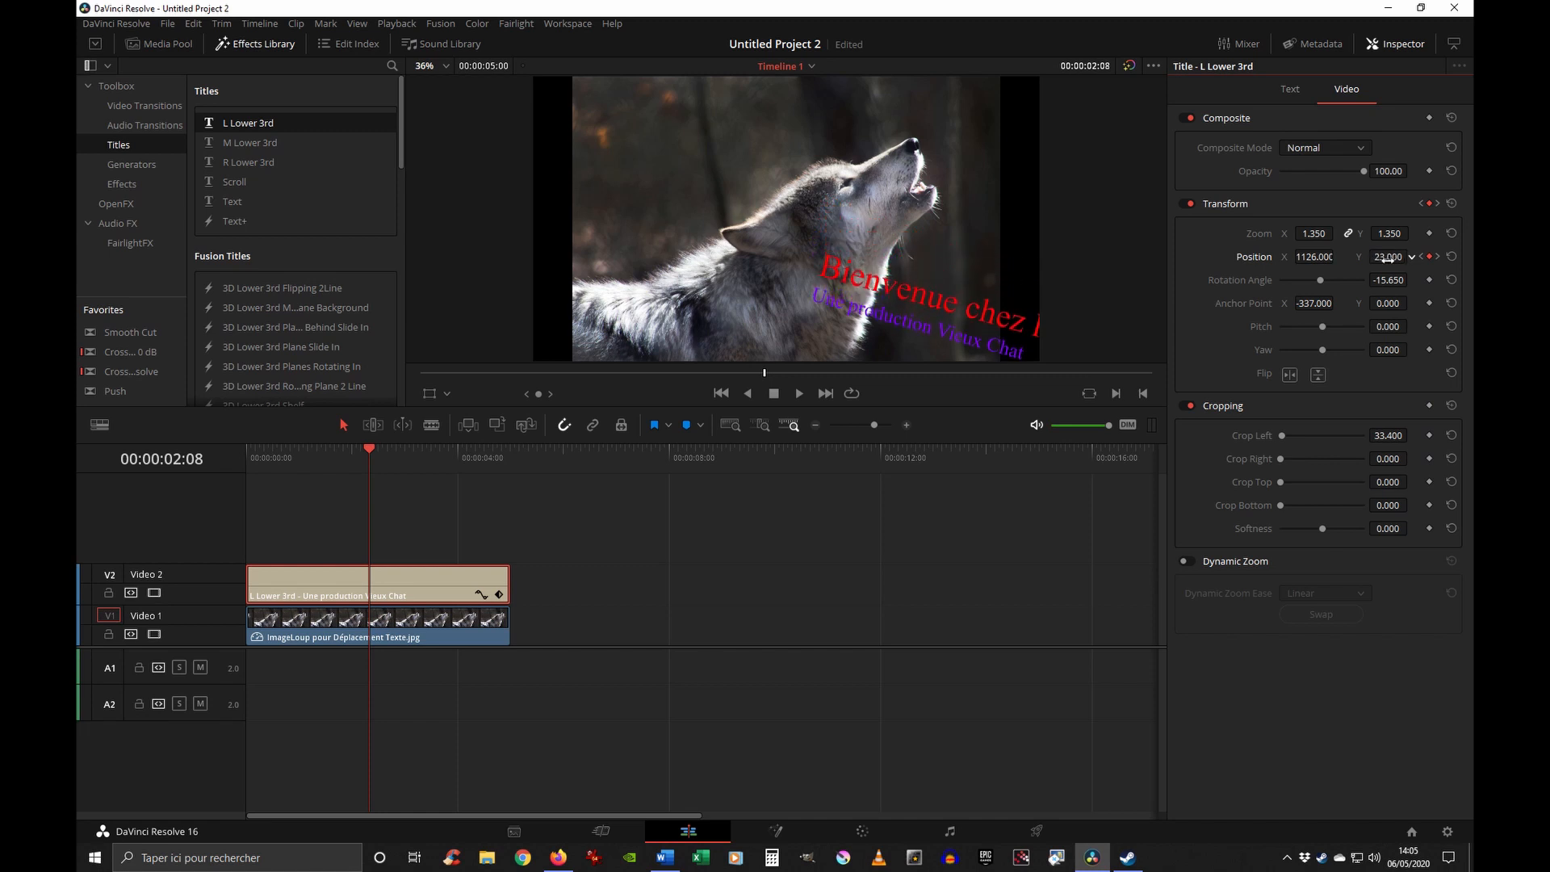
- Play the revised title movement from the beginning, stop playback, and return the playhead to 00:00:00:00
drag(320, 453, 226, 466)
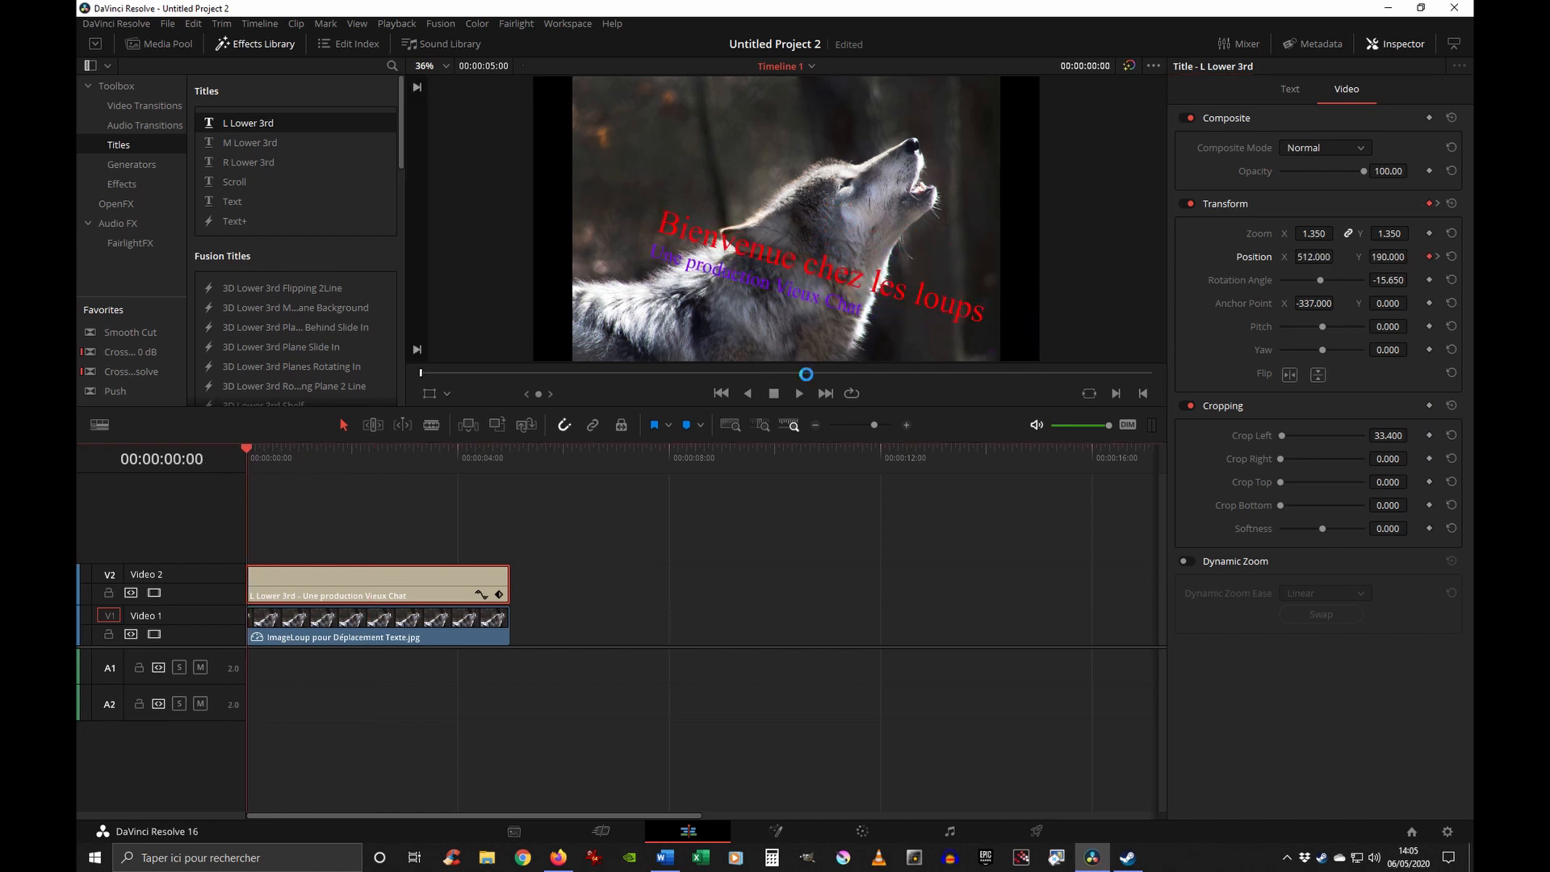
click(799, 393)
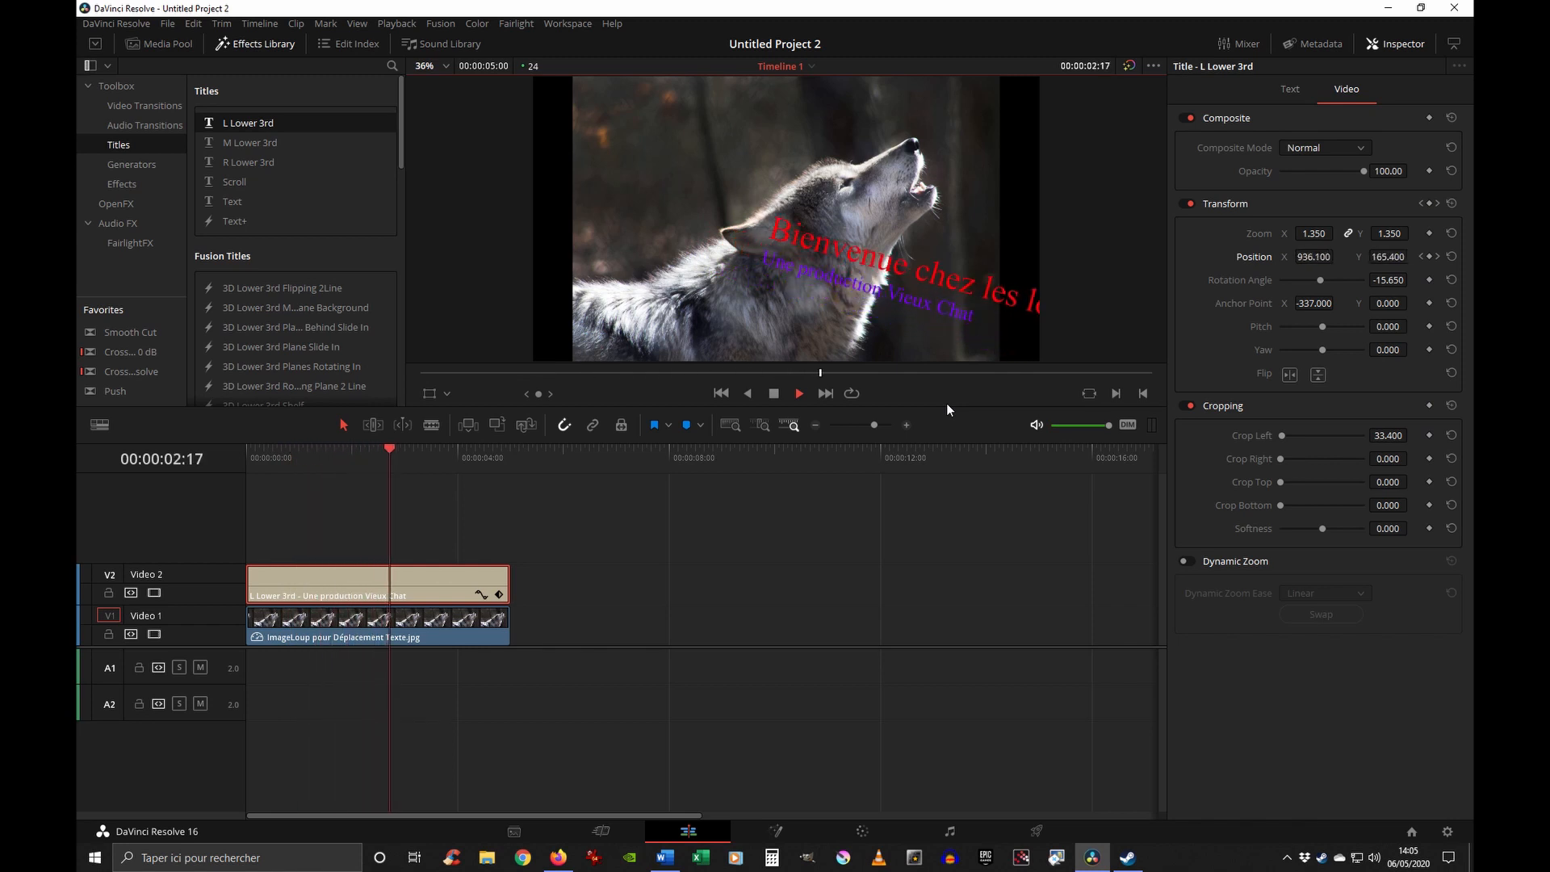
click(773, 394)
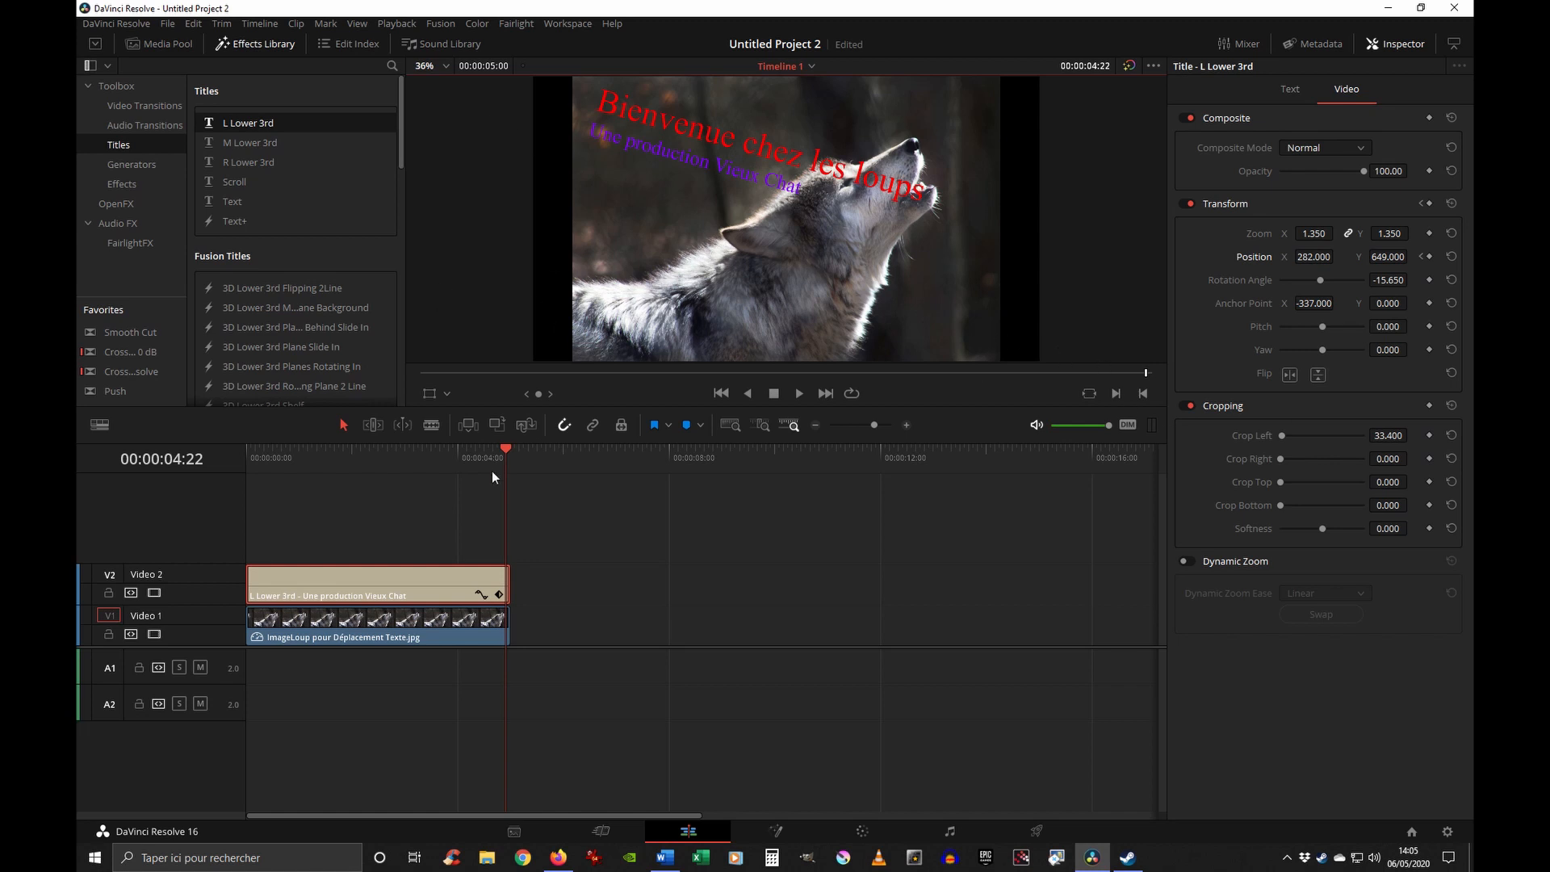
drag(454, 457, 241, 455)
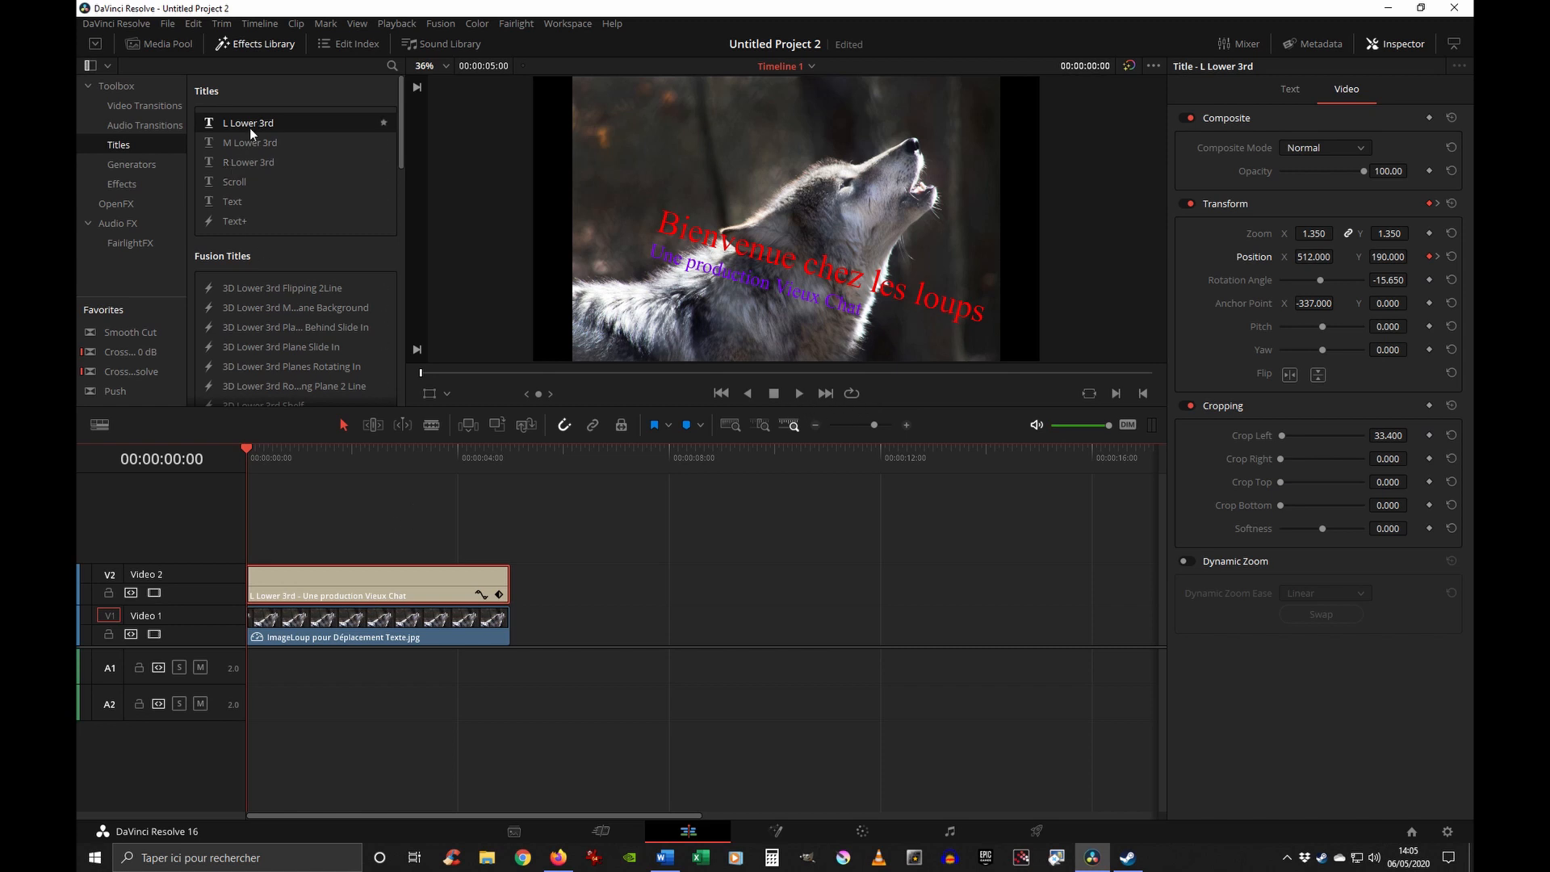
click(234, 205)
click(235, 182)
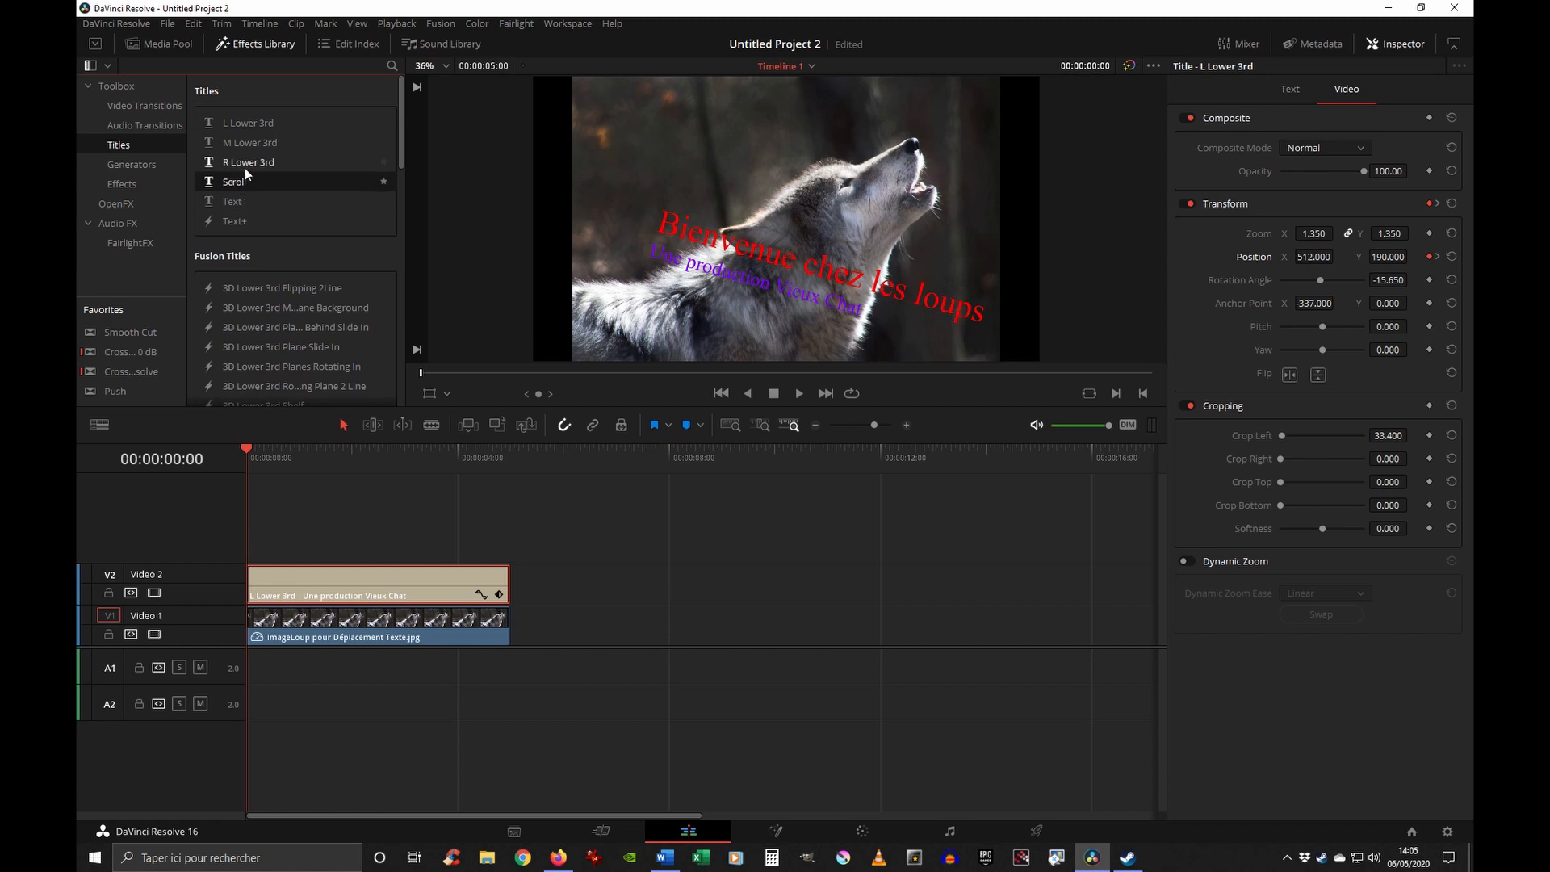
click(240, 202)
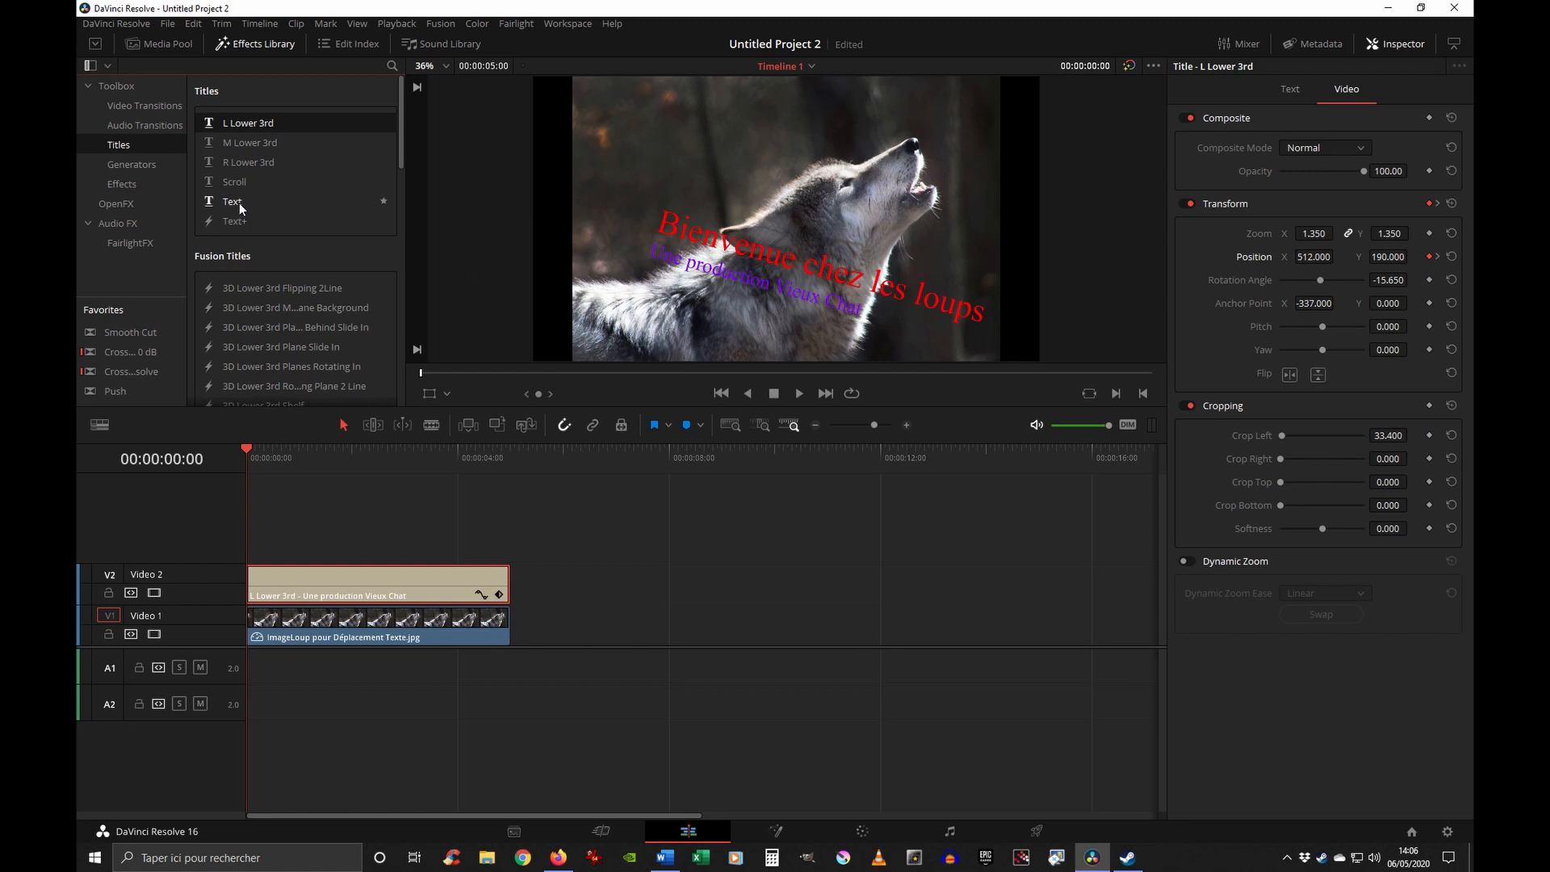
- Add a Text title on a new track above the lower third, starting at 00:00:00:00, reading "Moi j'ai pas envie de bouger"
drag(239, 202, 255, 532)
click(405, 539)
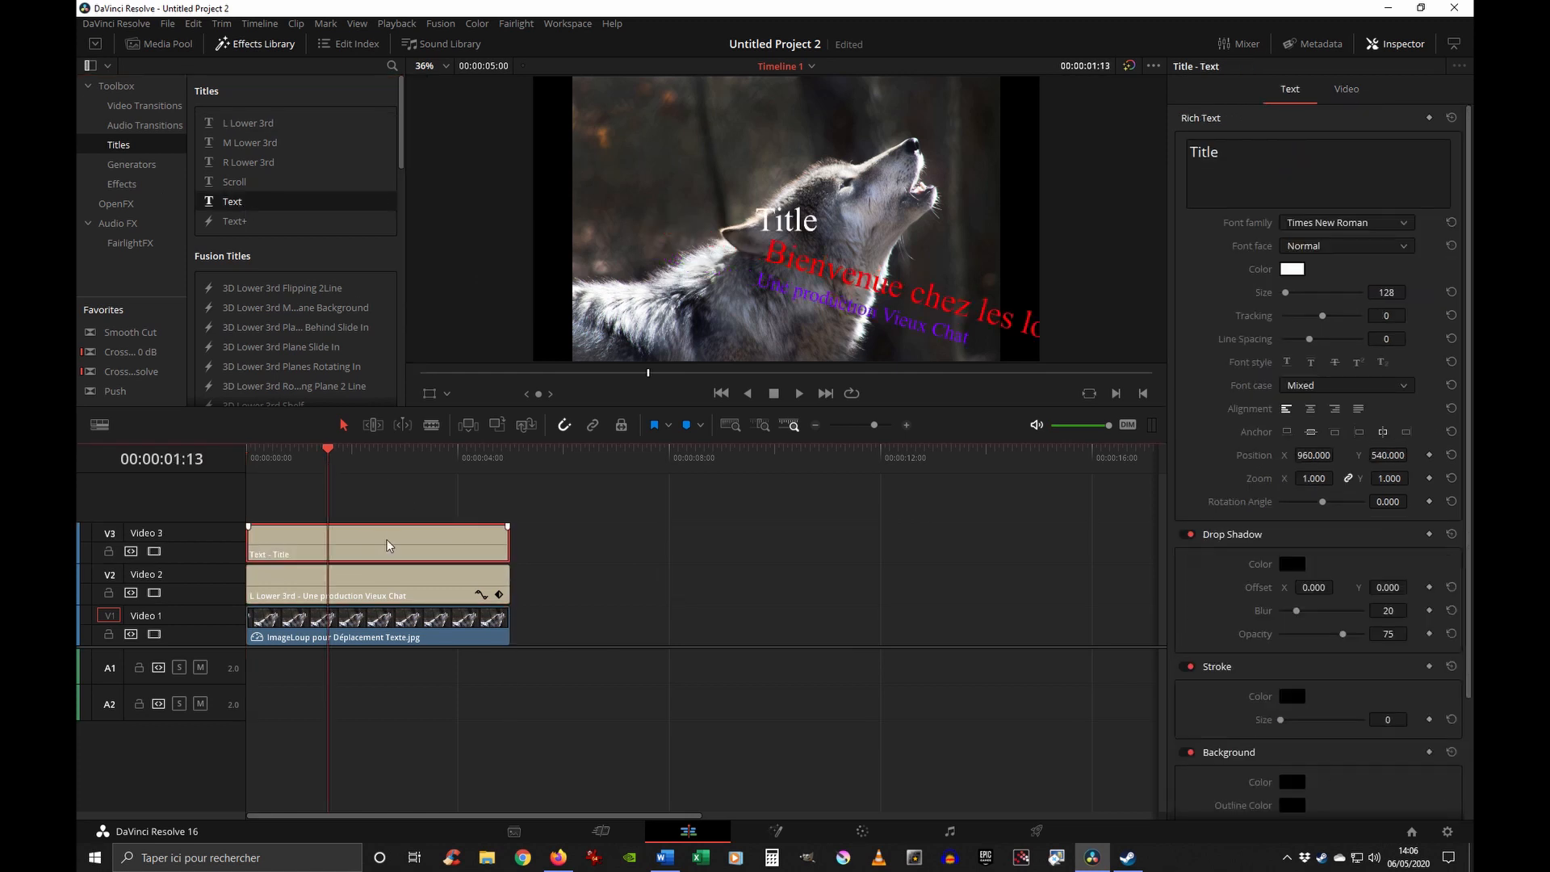
click(1258, 191)
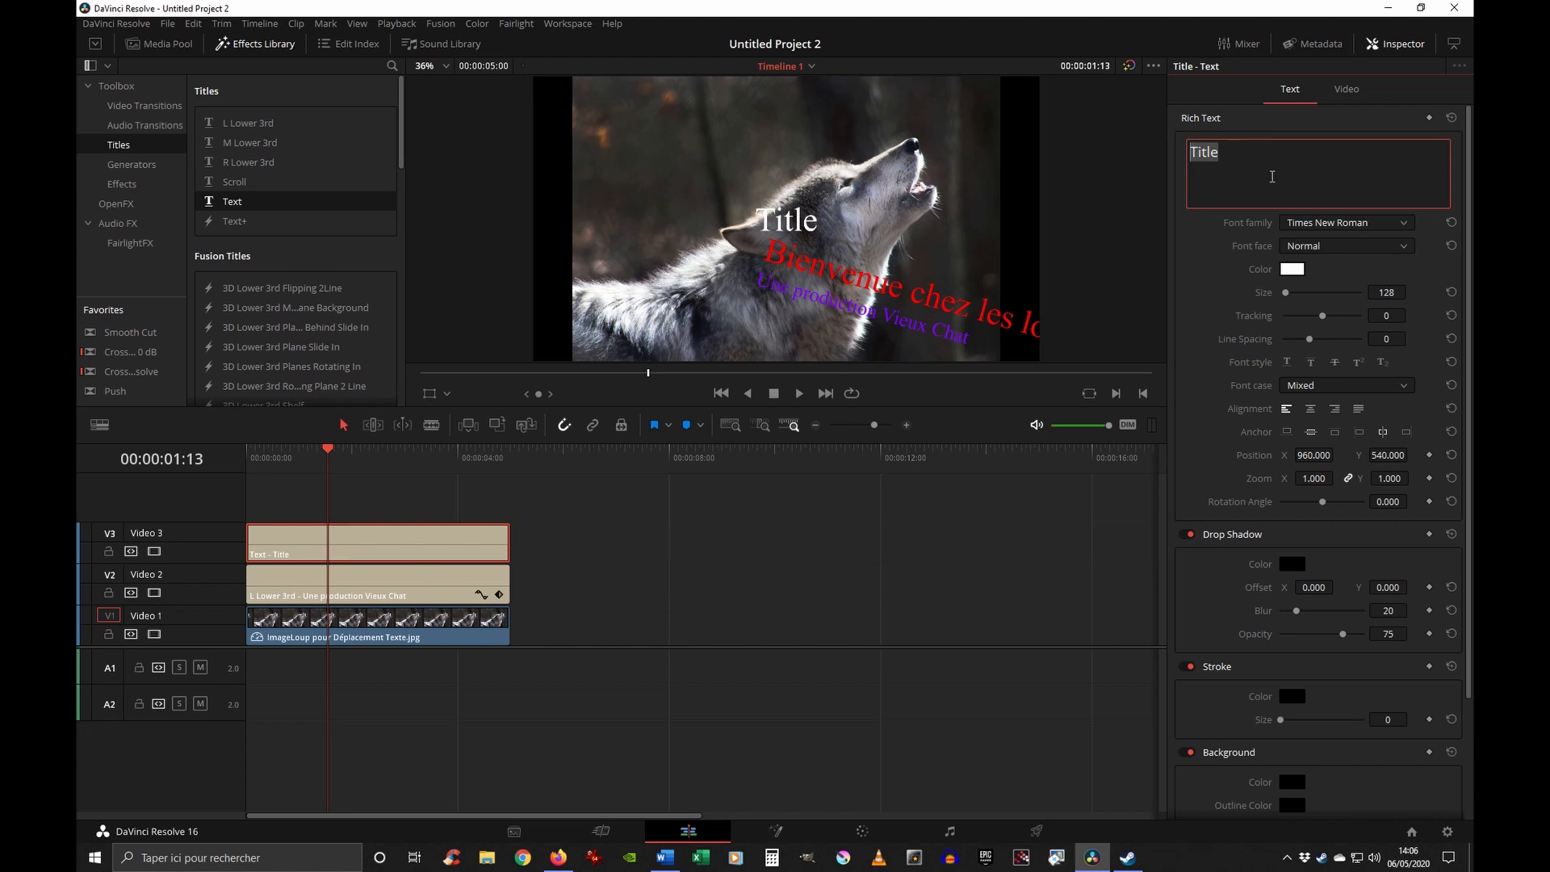
text(Moi)
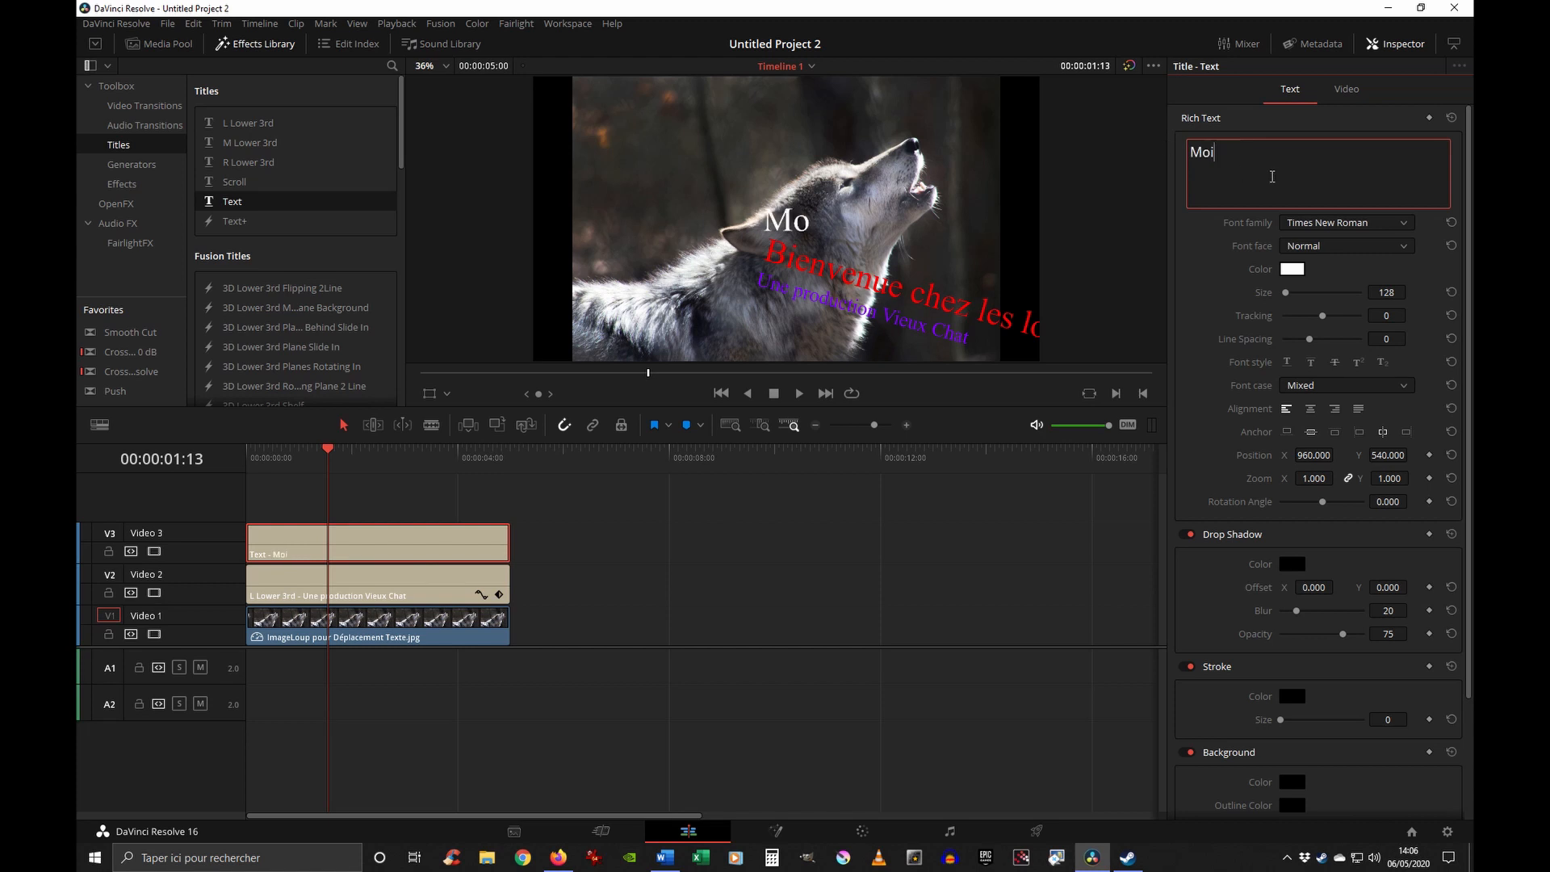
text( j'ai pas envie de bouger)
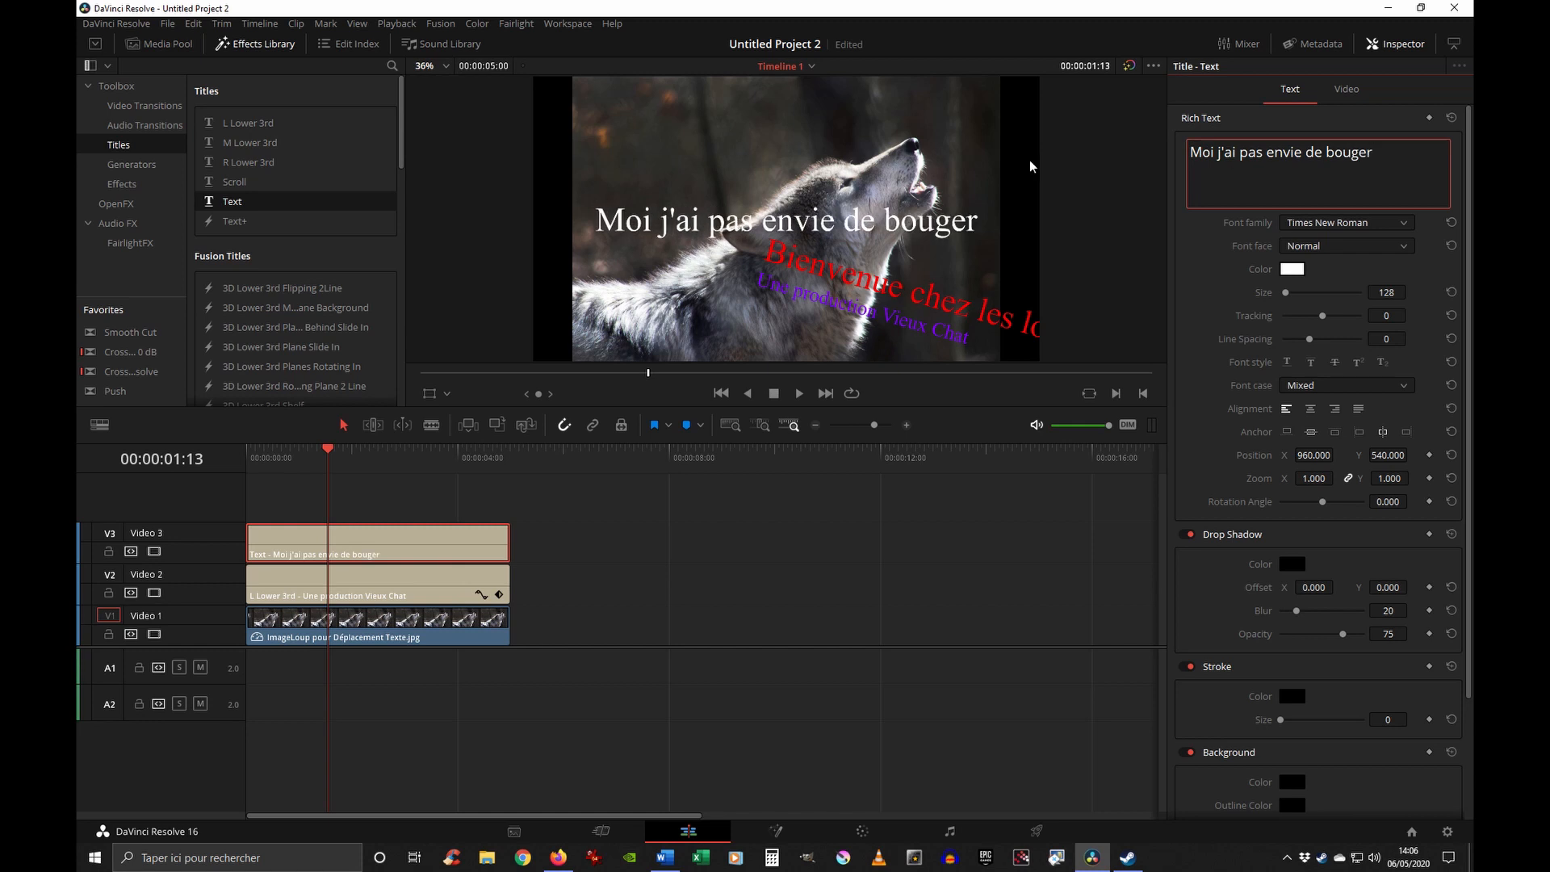
- Return to the timeline start and check the lower third's first two position keyframes, ending at 00:00:00:00
drag(327, 452, 222, 485)
click(367, 591)
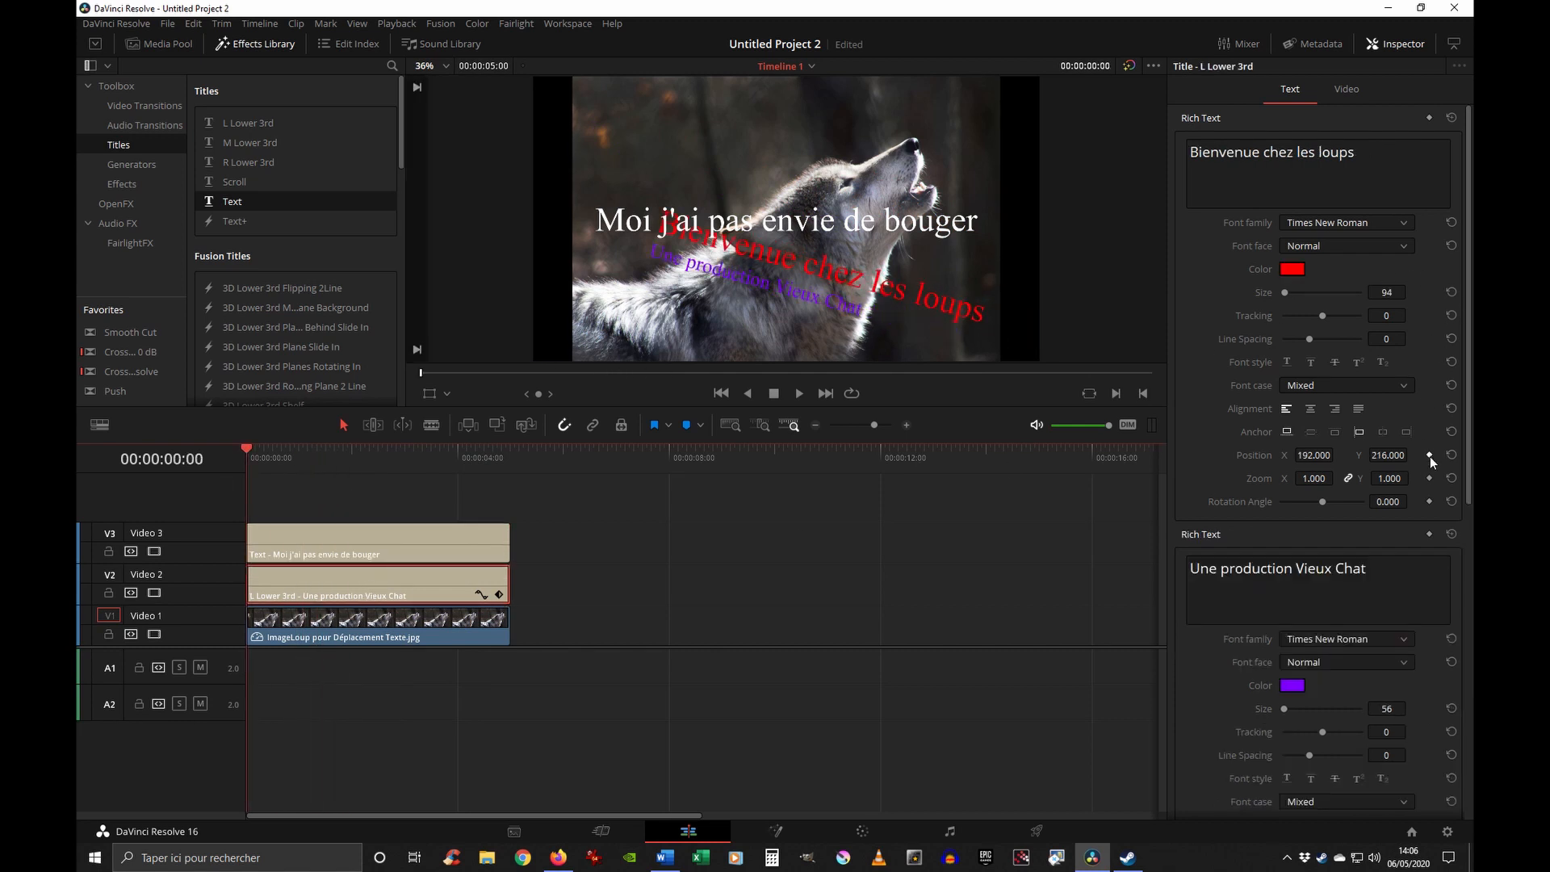
click(1347, 89)
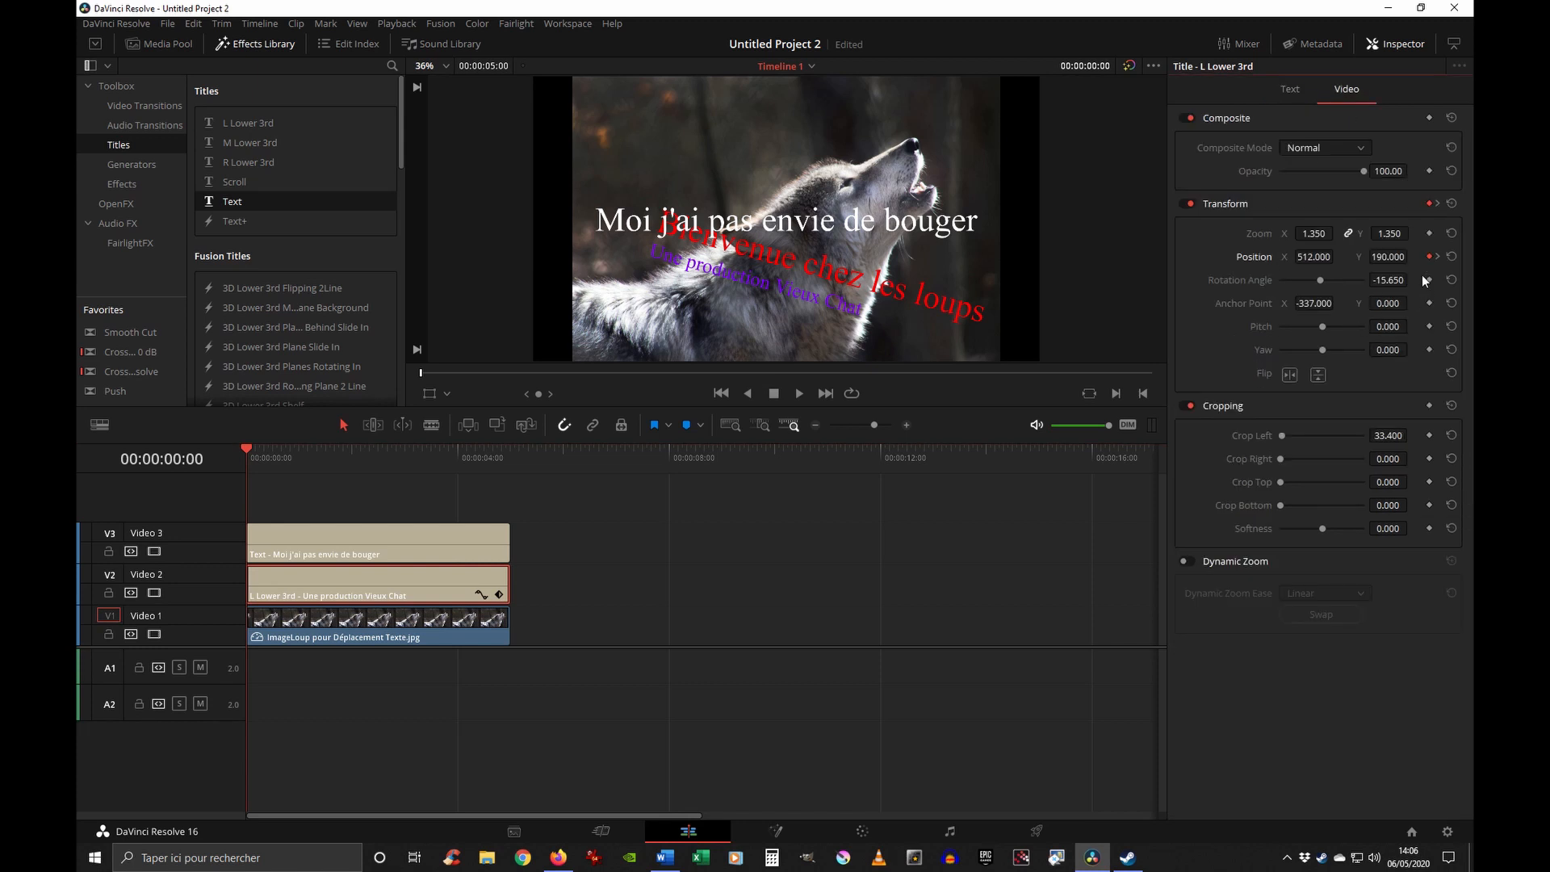
click(1437, 257)
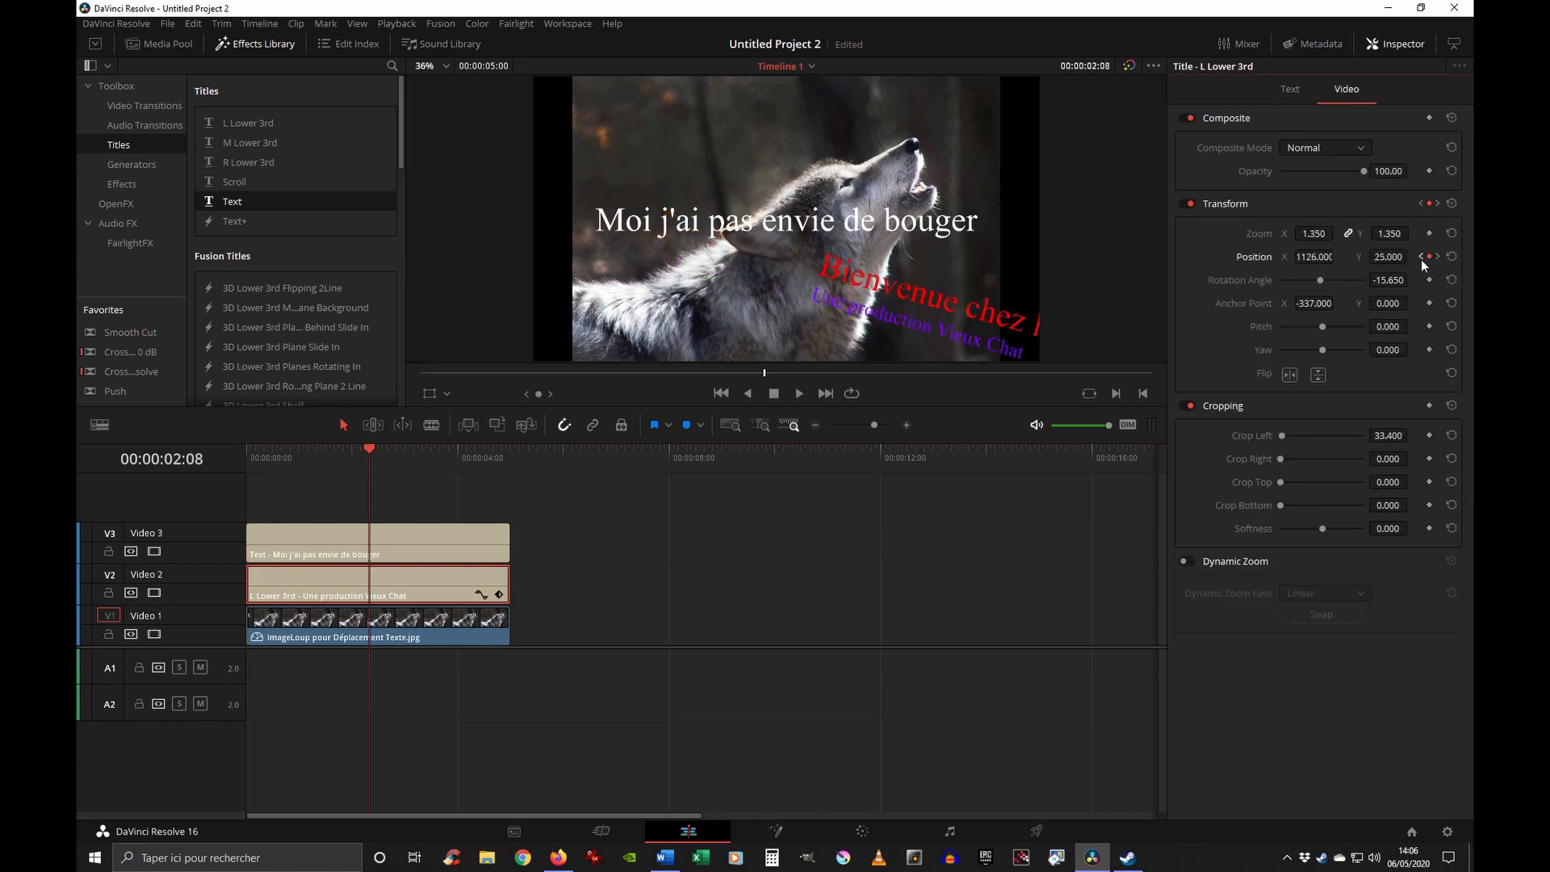
click(1420, 256)
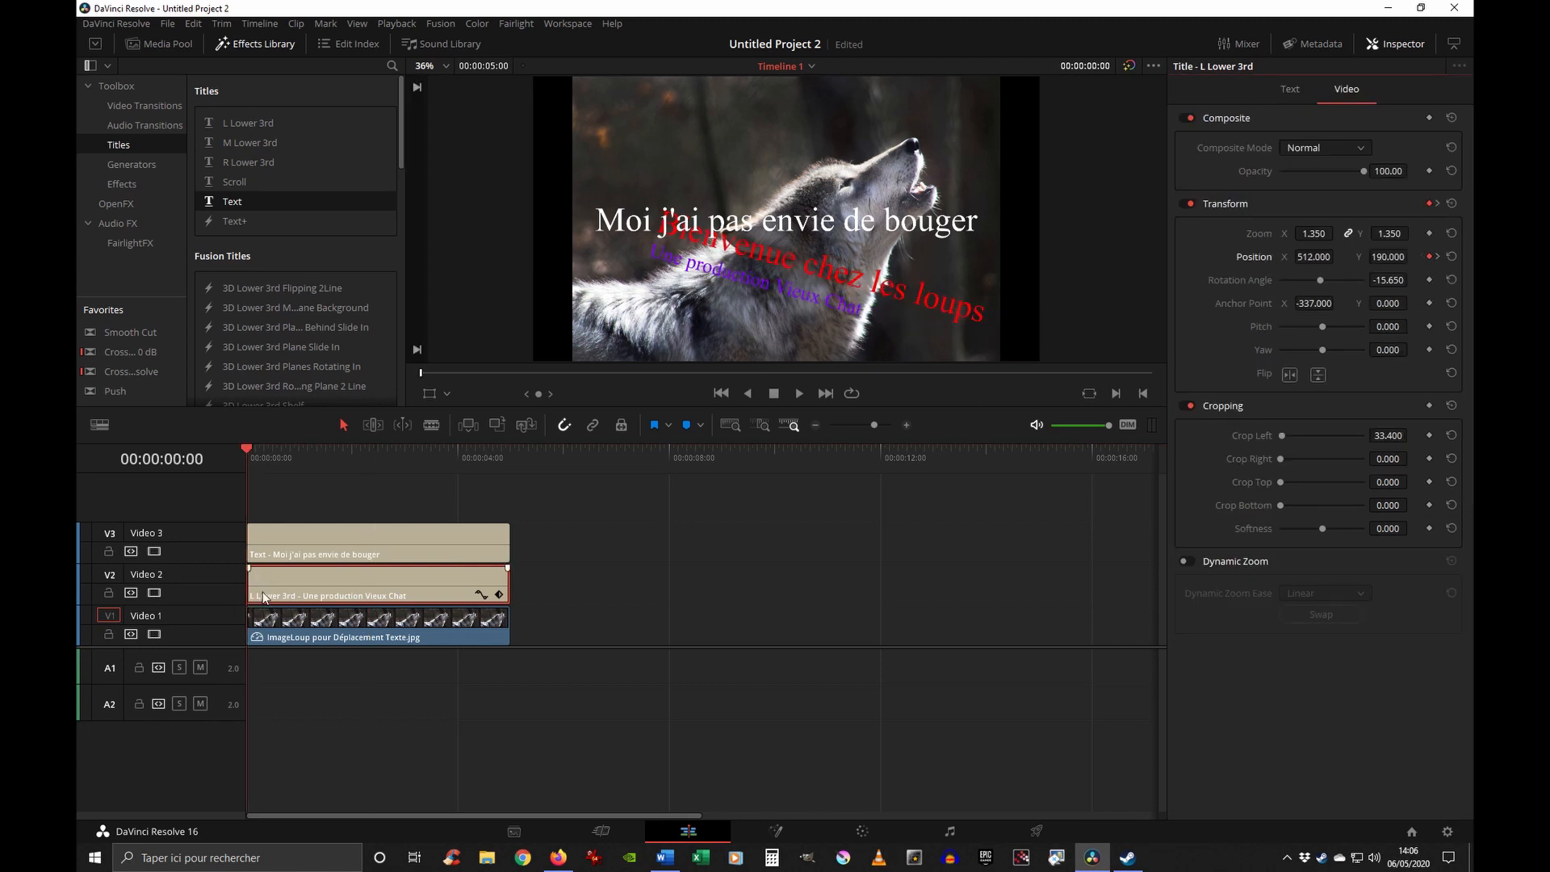
- Try out a different rotation angle on the white Text title, reset the angle, and save the project
click(405, 538)
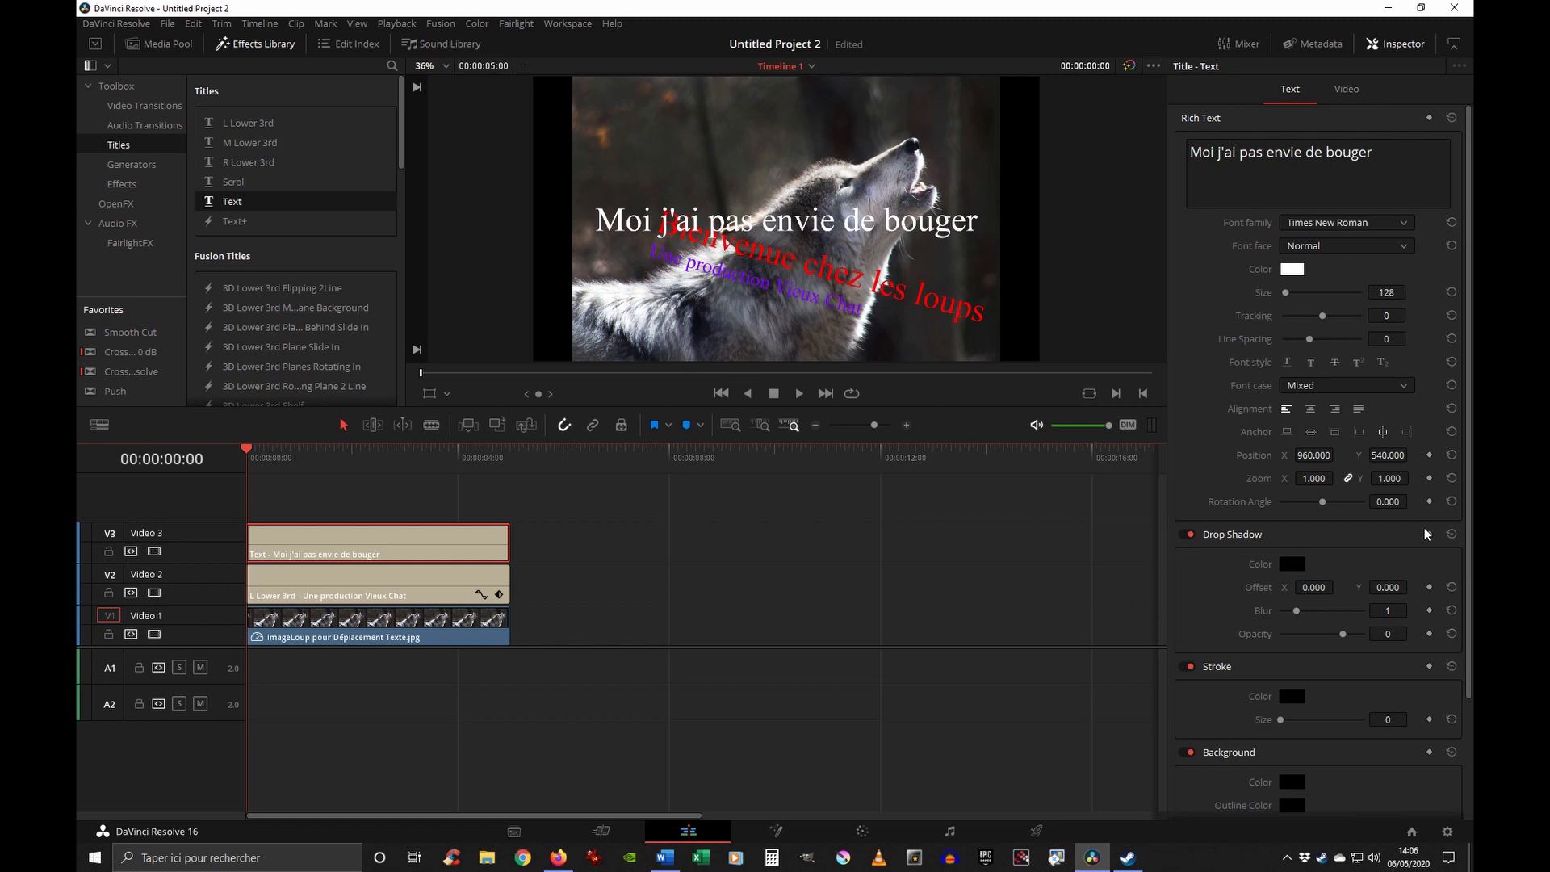
drag(1323, 502, 1282, 519)
click(1452, 501)
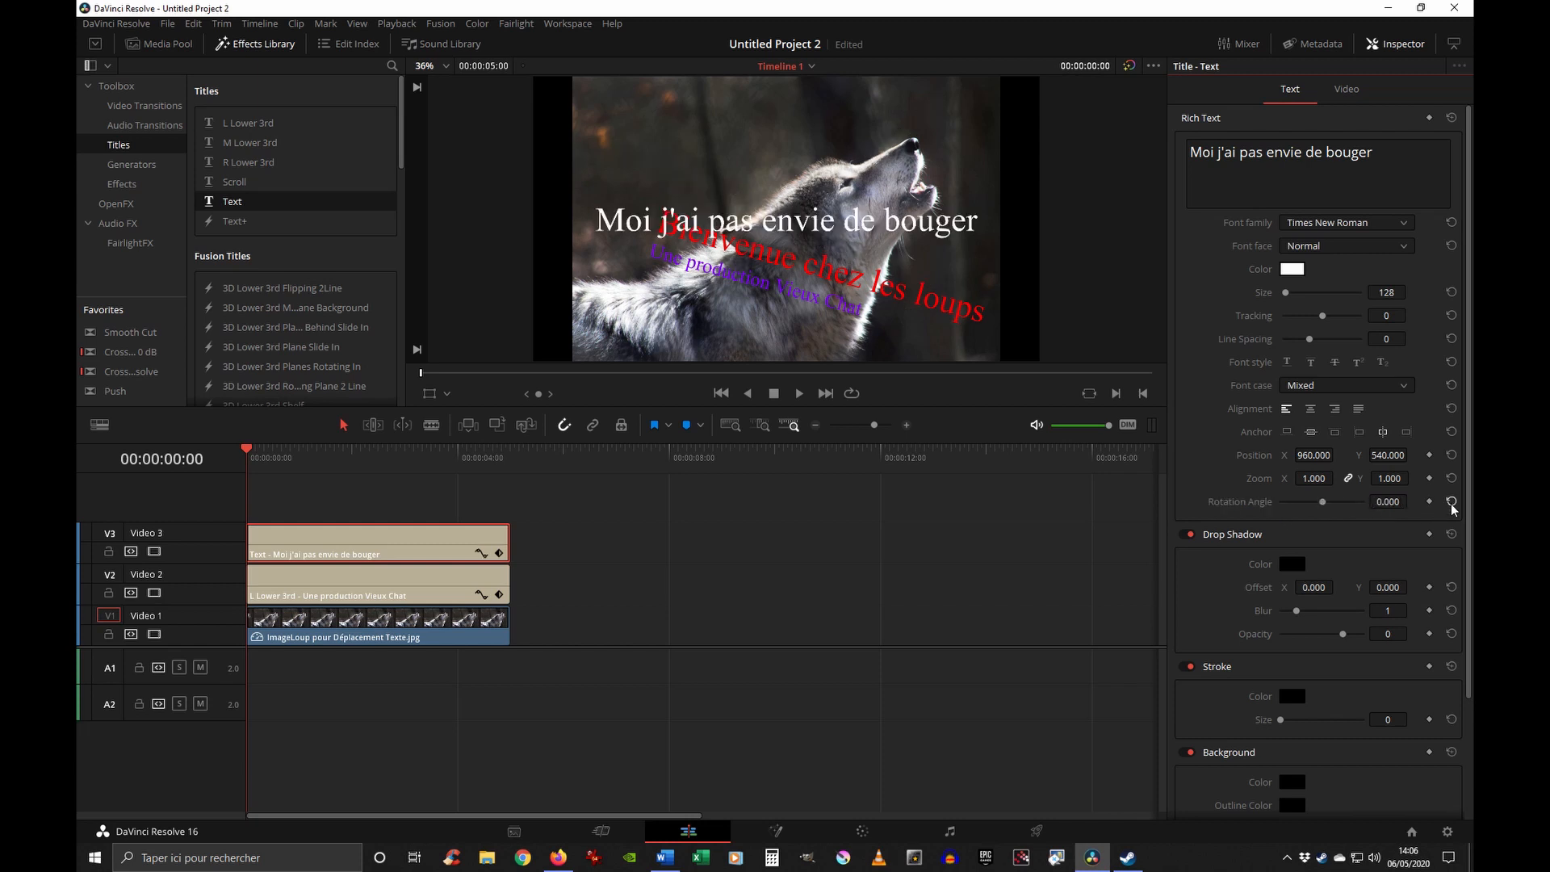
key(ctrl+s)
- Set the white title's drop shadow blur to 23, try a shadow offset of X 41 and Y -14, and reset the offset
mouse_move(1297, 614)
mouse_down()
mouse_move(1437, 630)
mouse_move(1300, 624)
mouse_up()
scroll(1311, 650, down, 1)
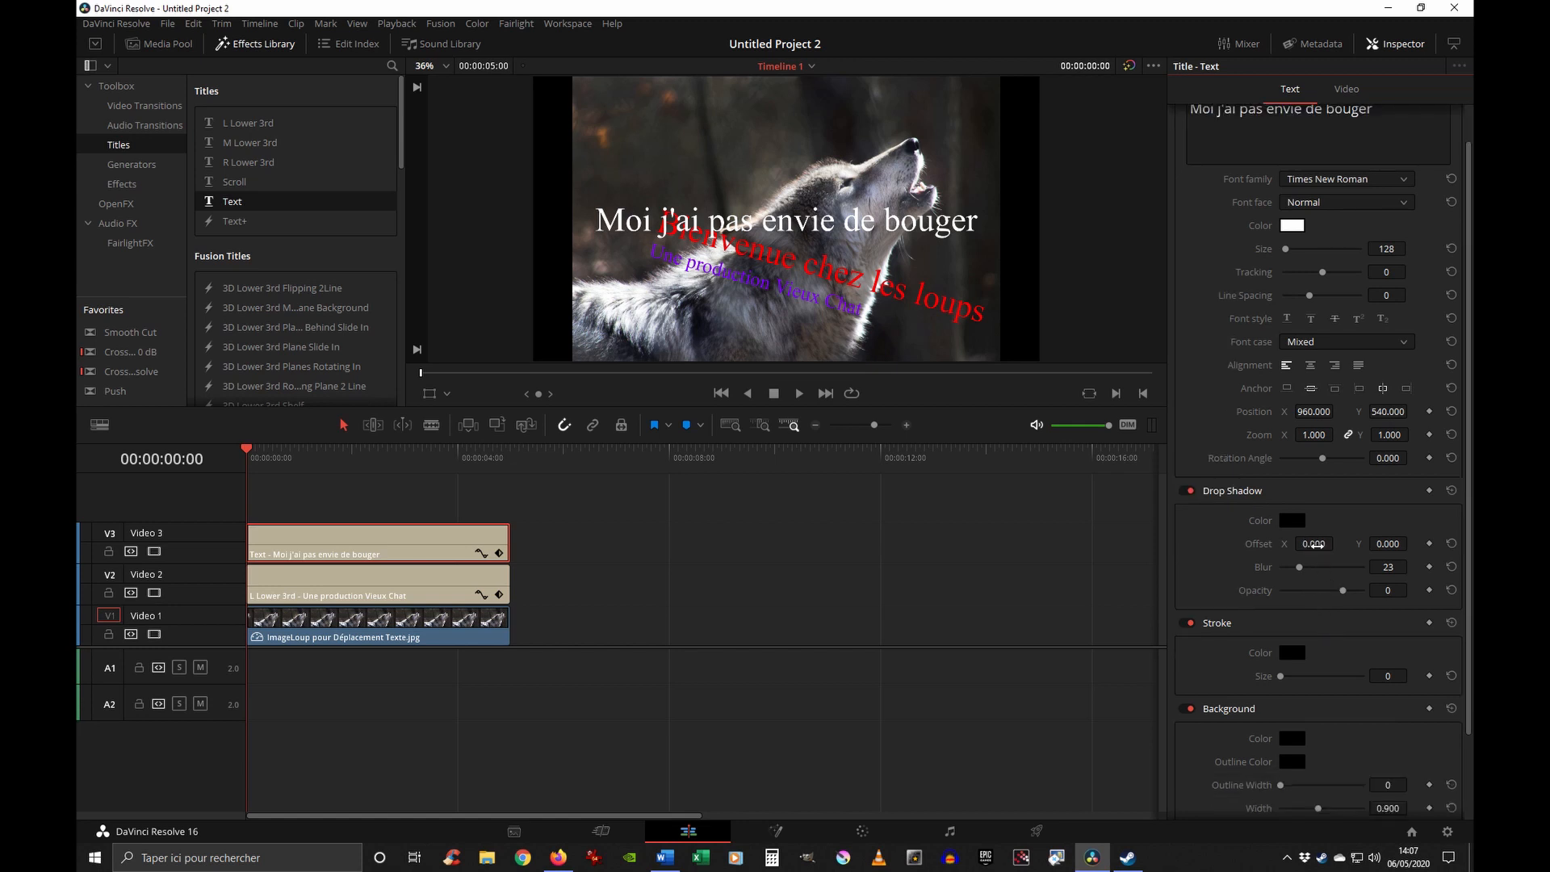
mouse_move(1317, 544)
mouse_down()
mouse_move(1411, 543)
mouse_move(1341, 551)
mouse_up()
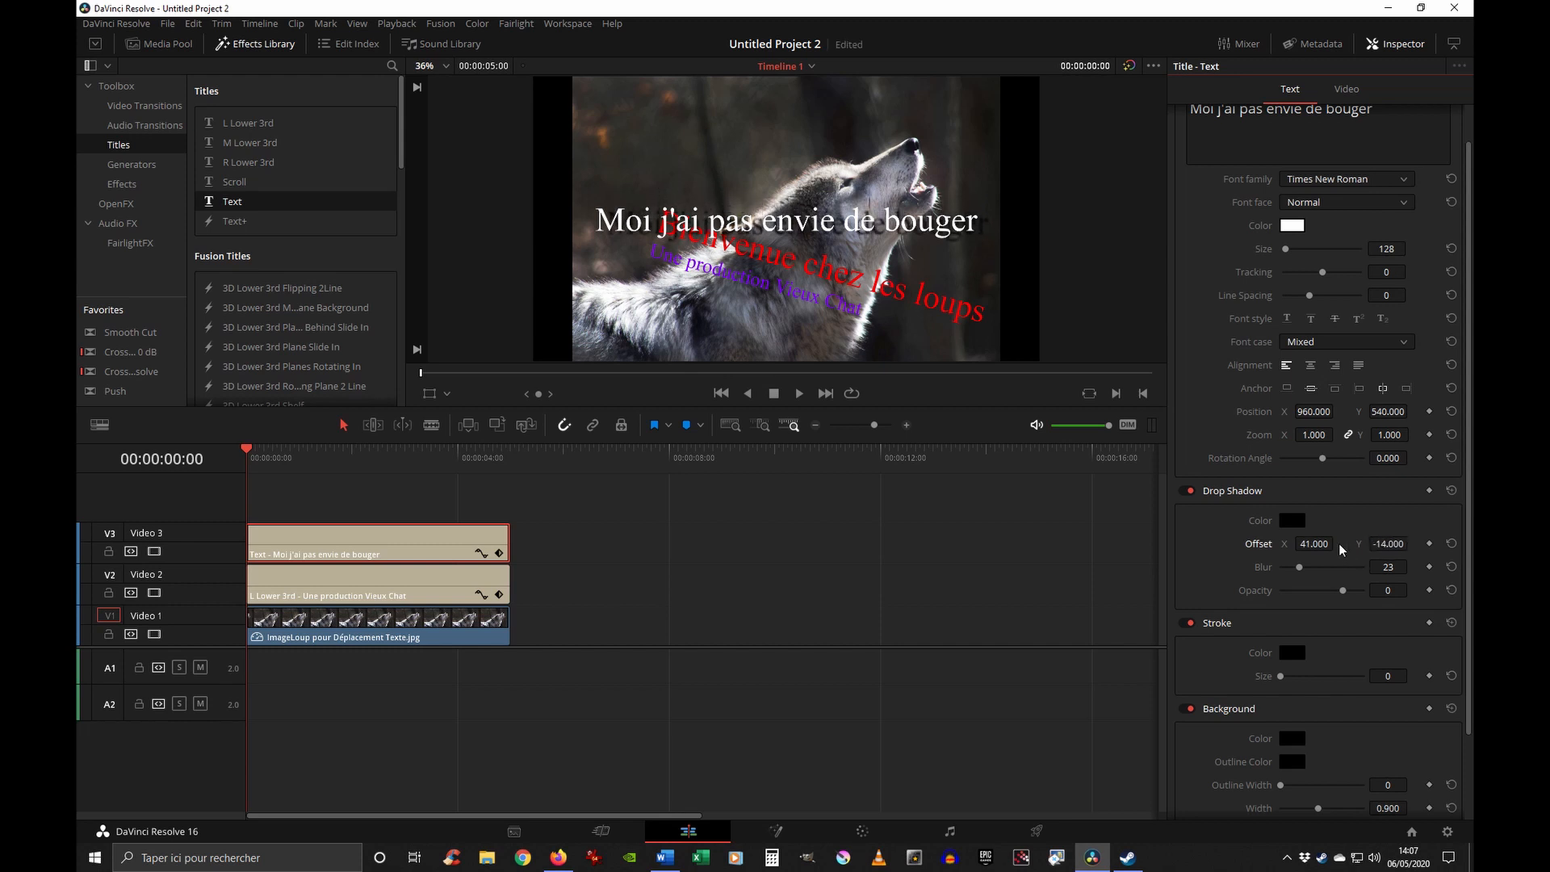
click(1451, 545)
- Give the white title a background with opacity 64, width 0.817, height 0.243 and an outline width of 17
scroll(1354, 630, down, 3)
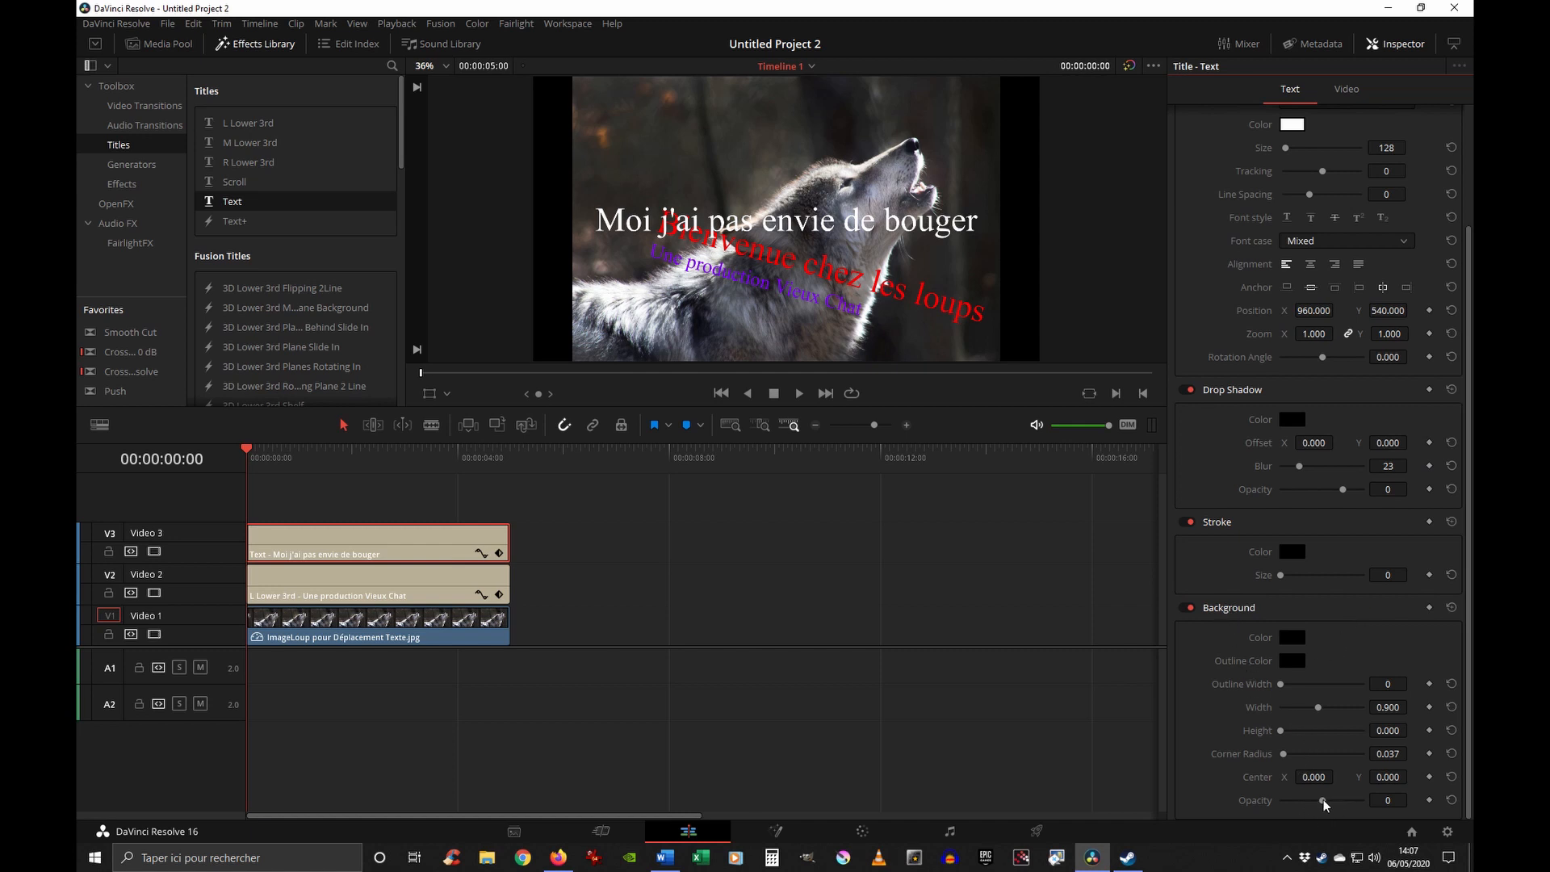
mouse_move(1324, 803)
mouse_down()
mouse_move(1362, 807)
mouse_move(1297, 803)
mouse_up()
click(1333, 800)
drag(1282, 684, 1329, 694)
- Set the outline color of the title's background to yellow, #ffef07
click(1291, 661)
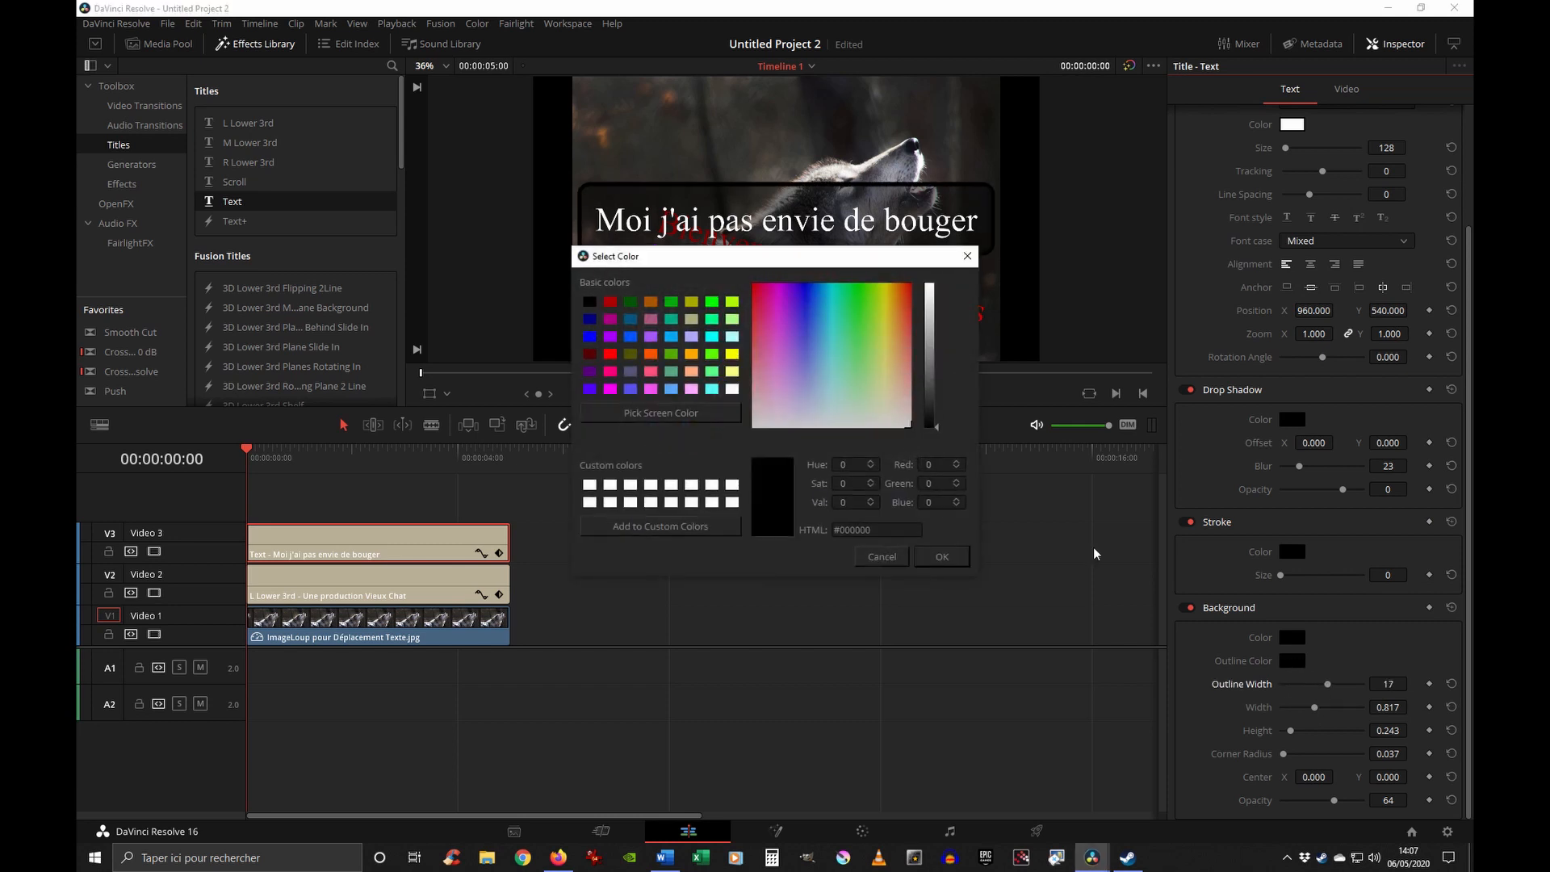
drag(899, 303, 936, 283)
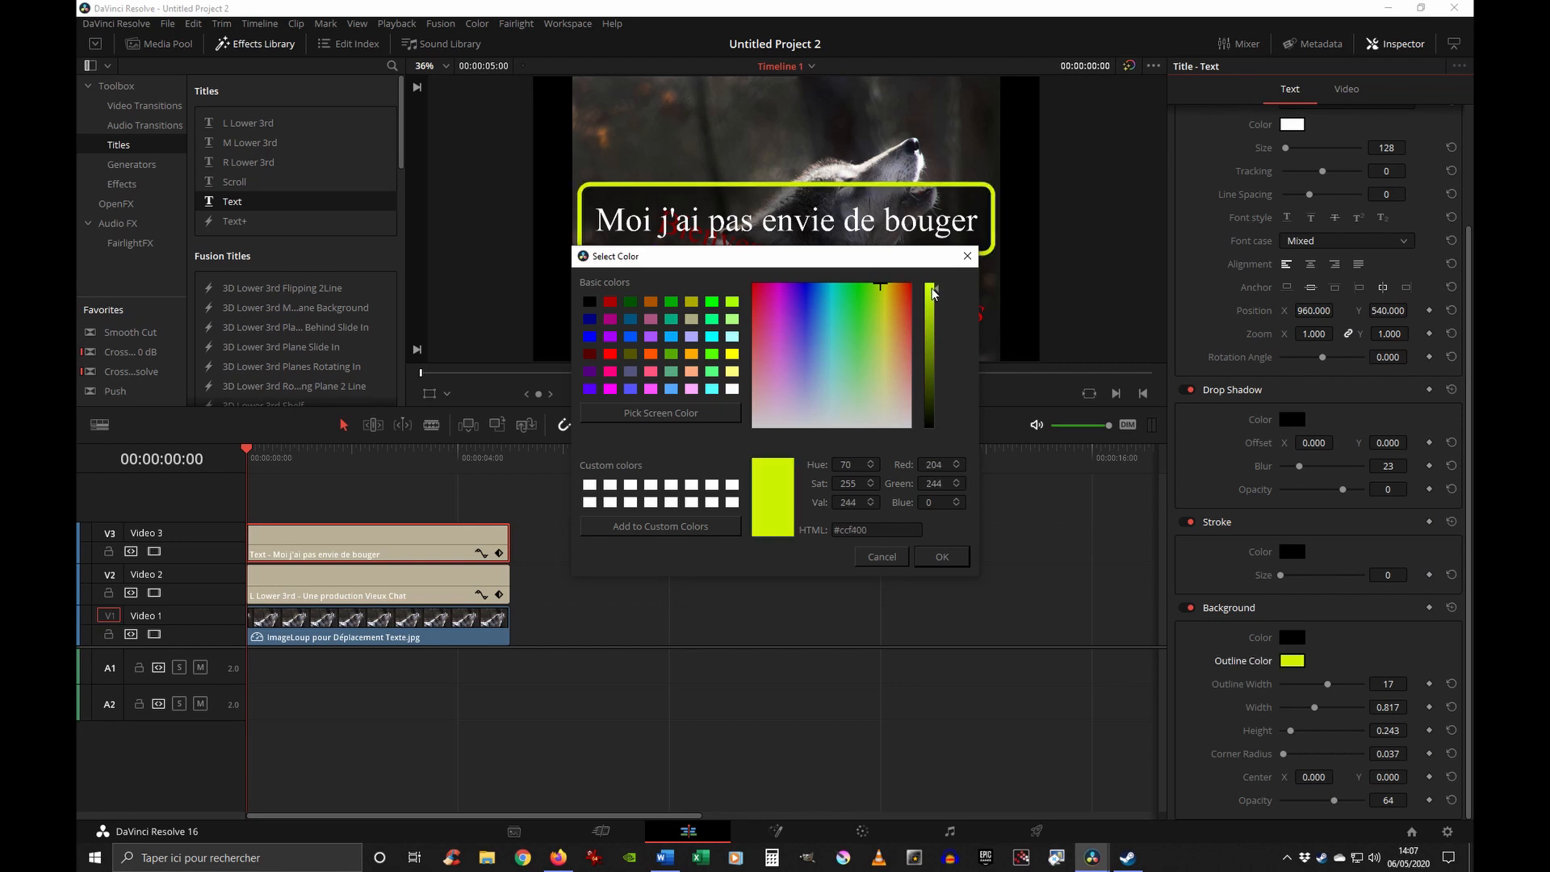
click(885, 286)
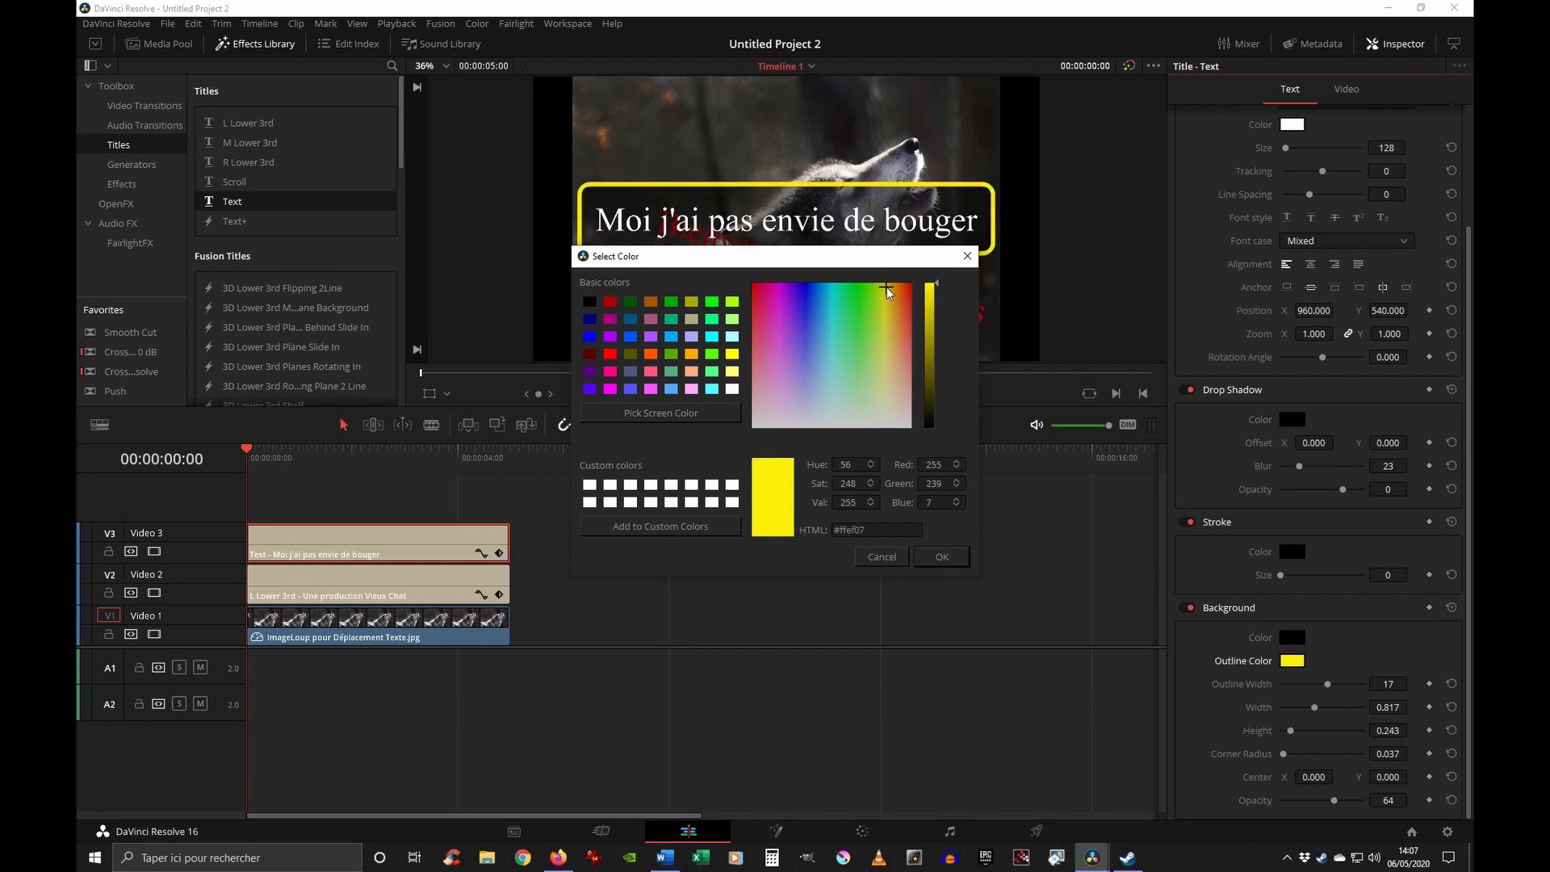
click(941, 557)
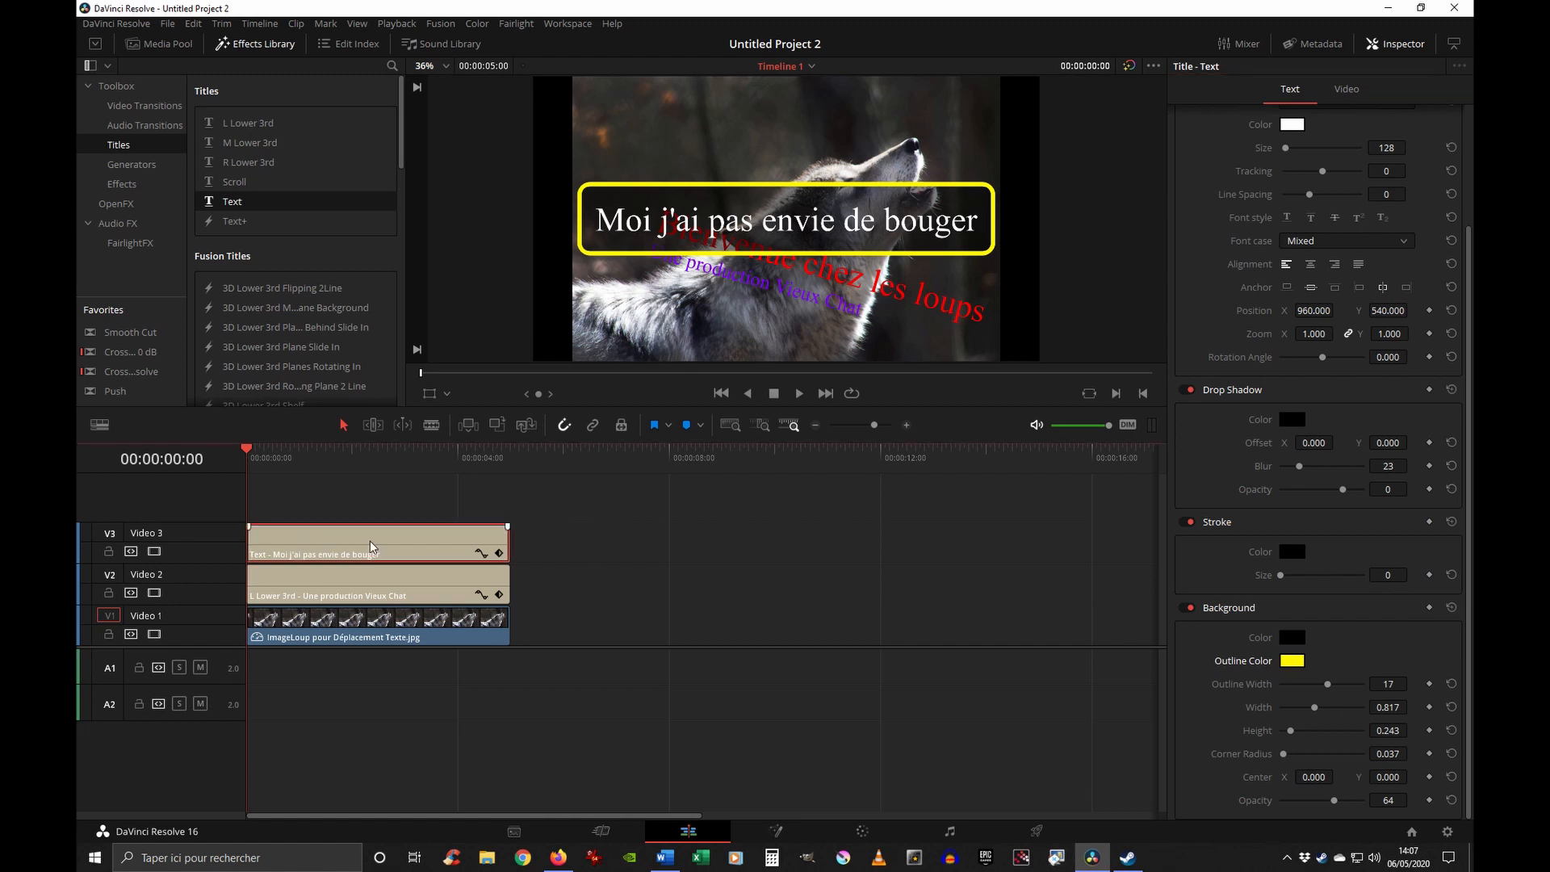
- Delete the outlined white title and place a Text+ title on Video 3 above the lower third, starting at 00:00:00:00
key(Delete)
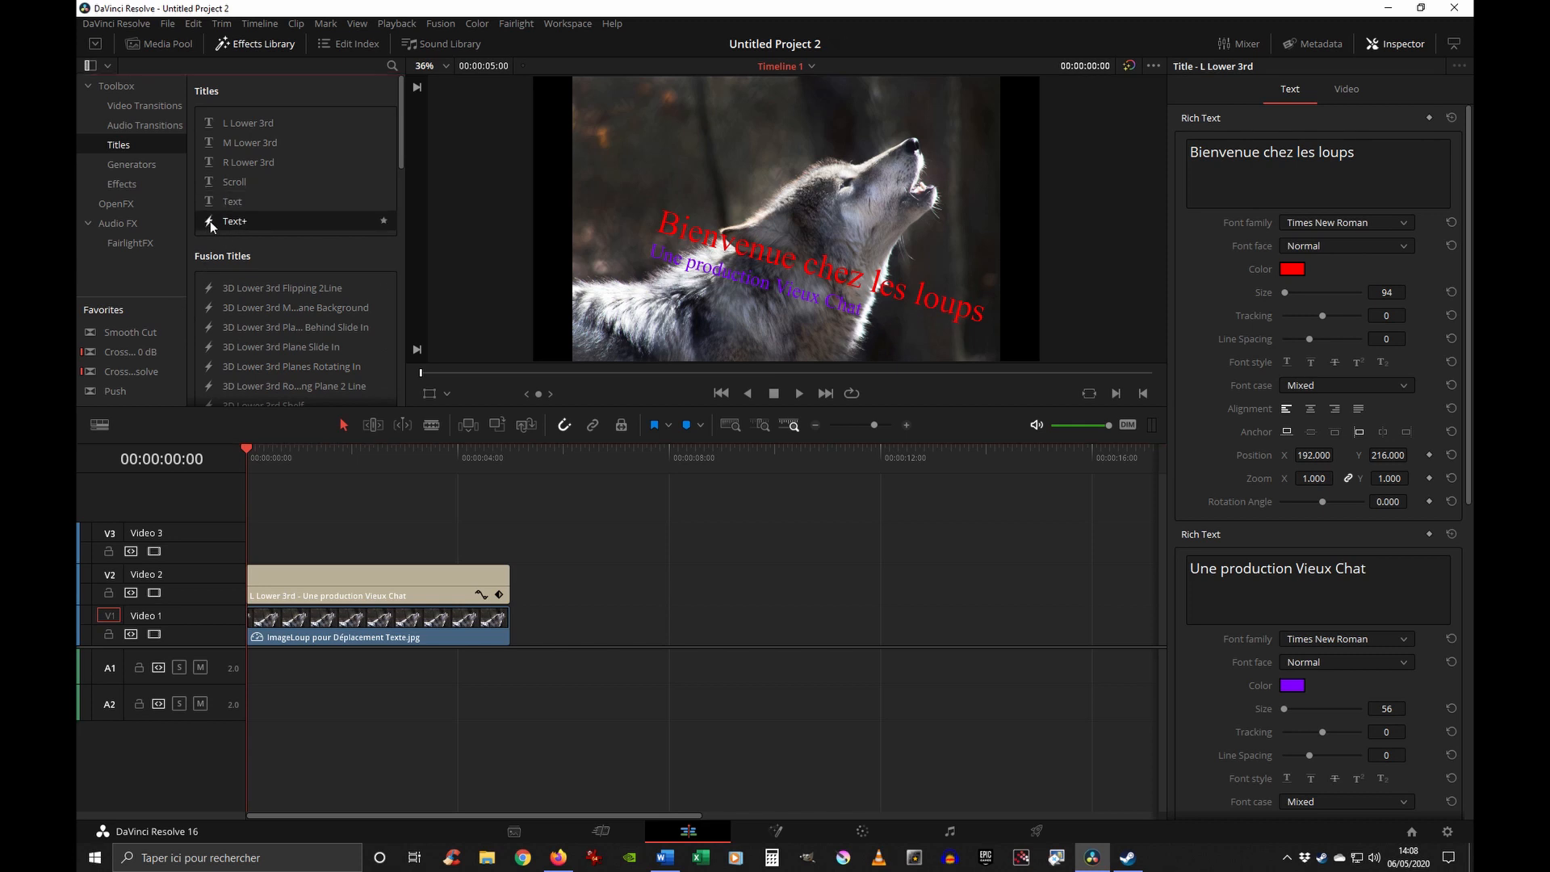
drag(212, 226, 255, 536)
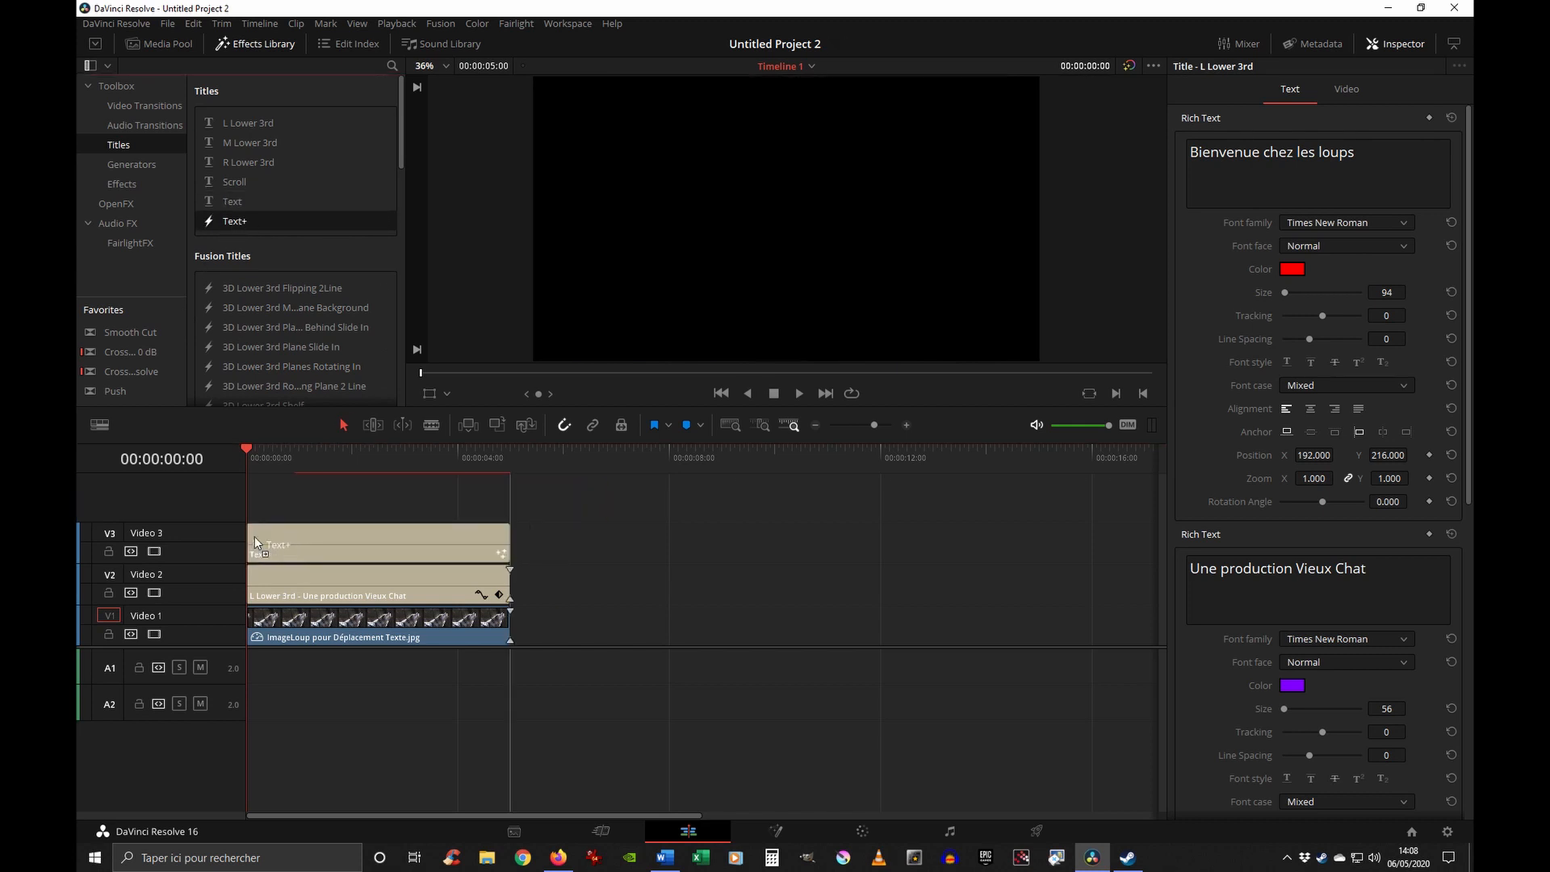
click(382, 530)
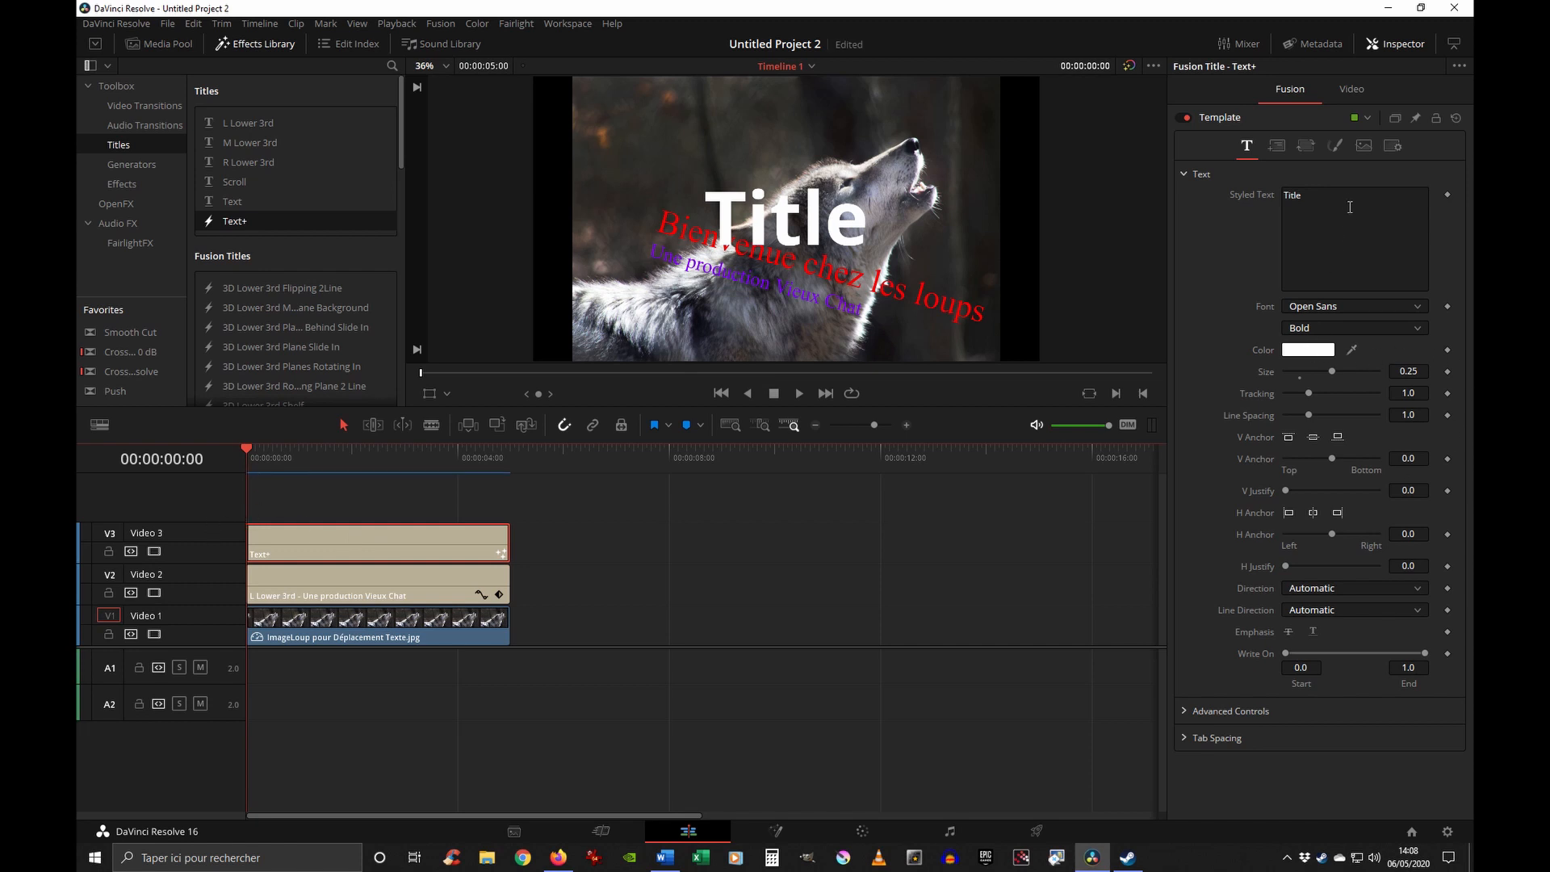
- Replace the Text+ title's text with "Moi j en'ai pas envie de bouger" and reduce its size to 0.0898
drag(1343, 201, 1257, 199)
text(Moi j e)
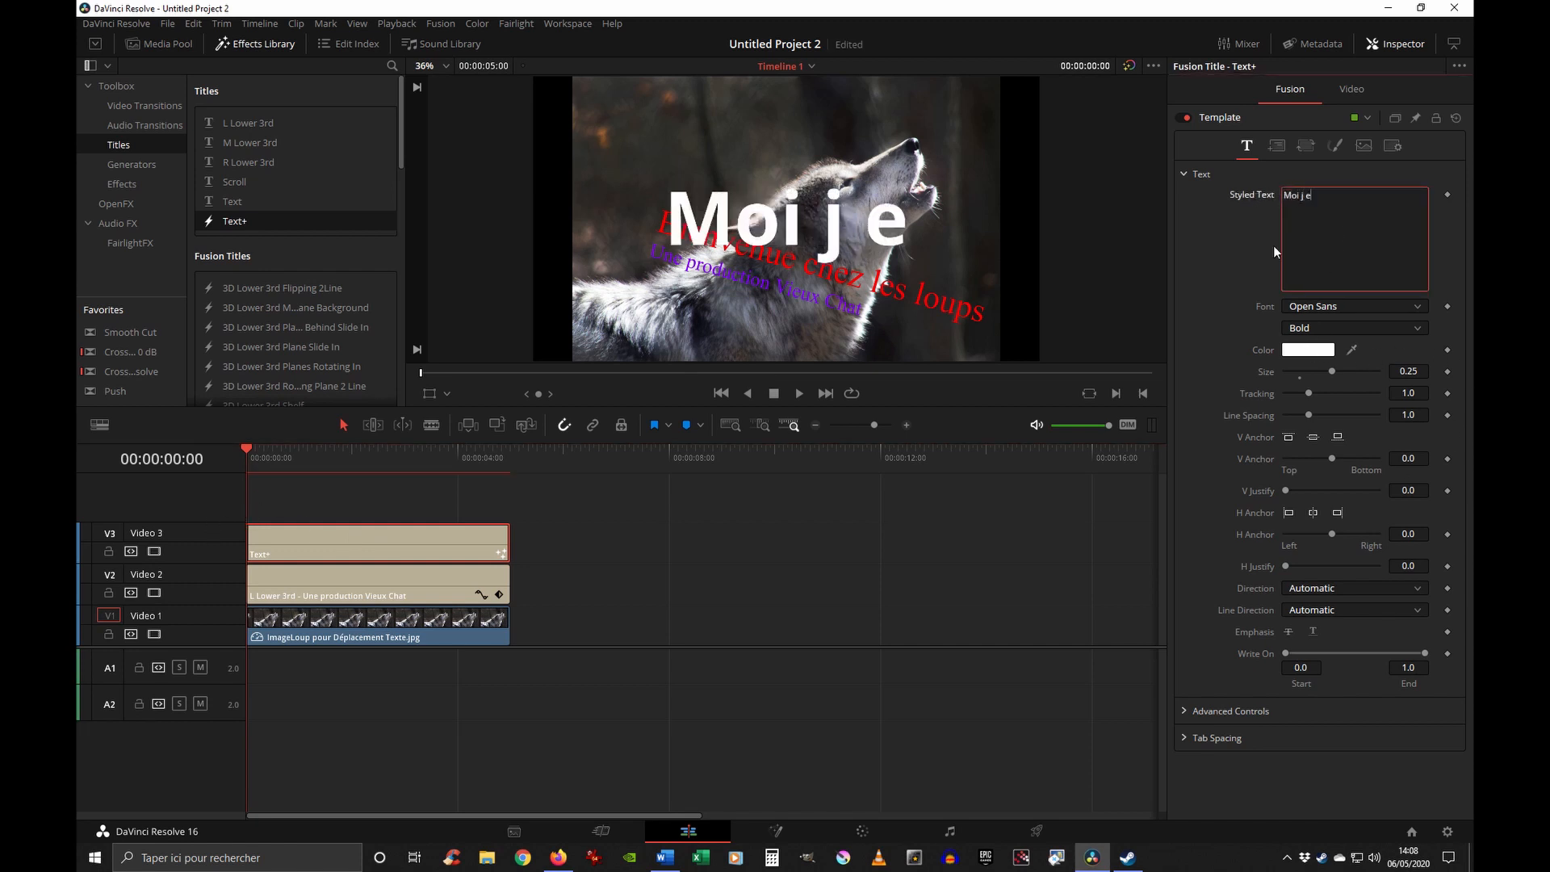
text(n'ai pas envie de bouger)
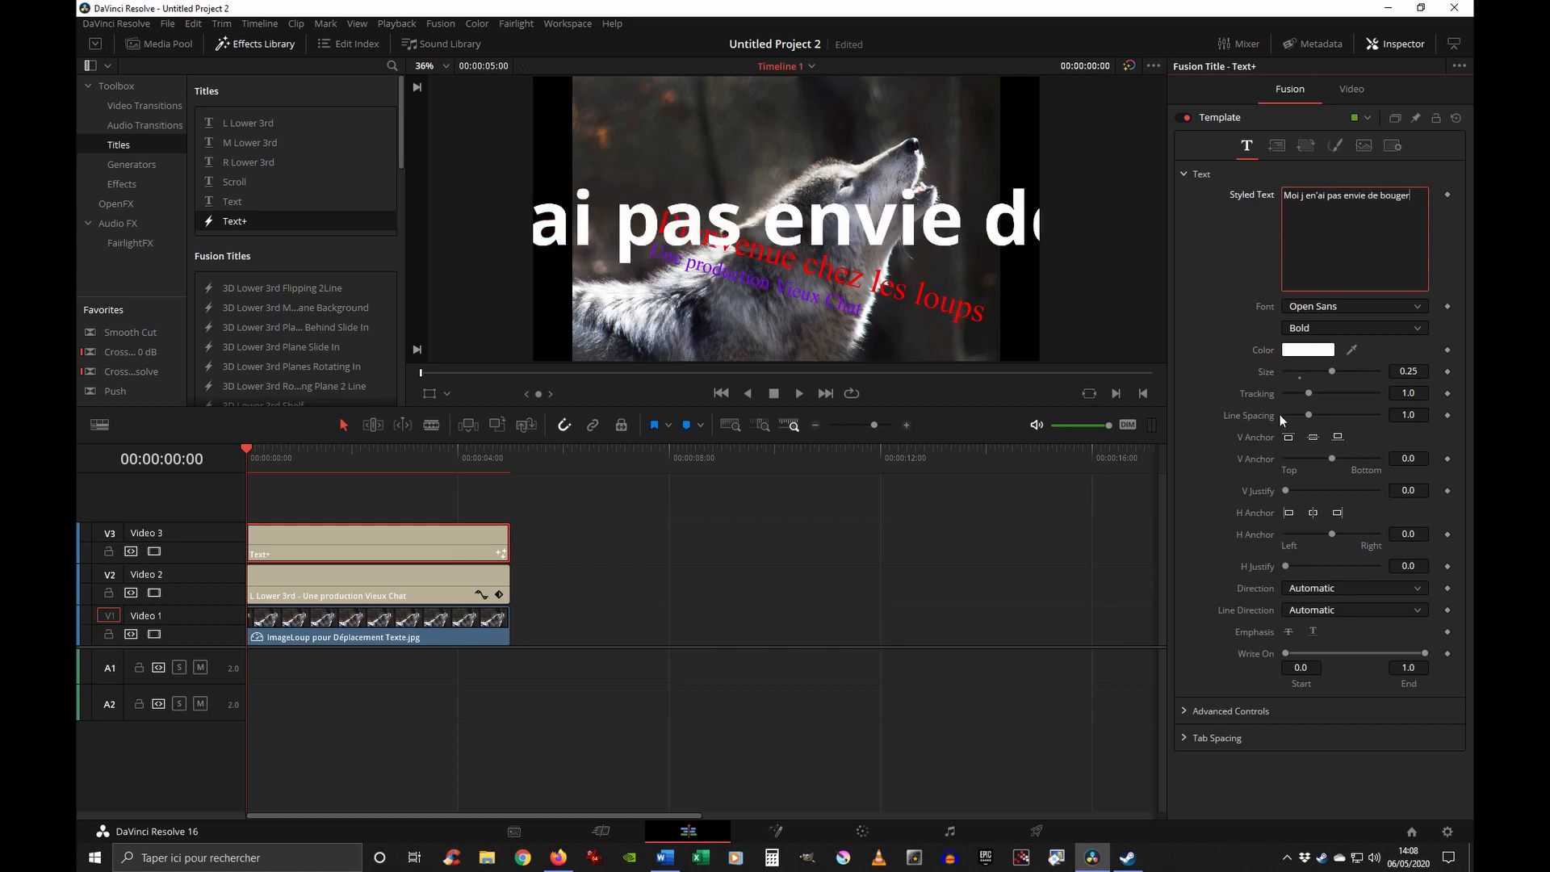
drag(1413, 372, 1411, 373)
drag(1330, 371, 1301, 371)
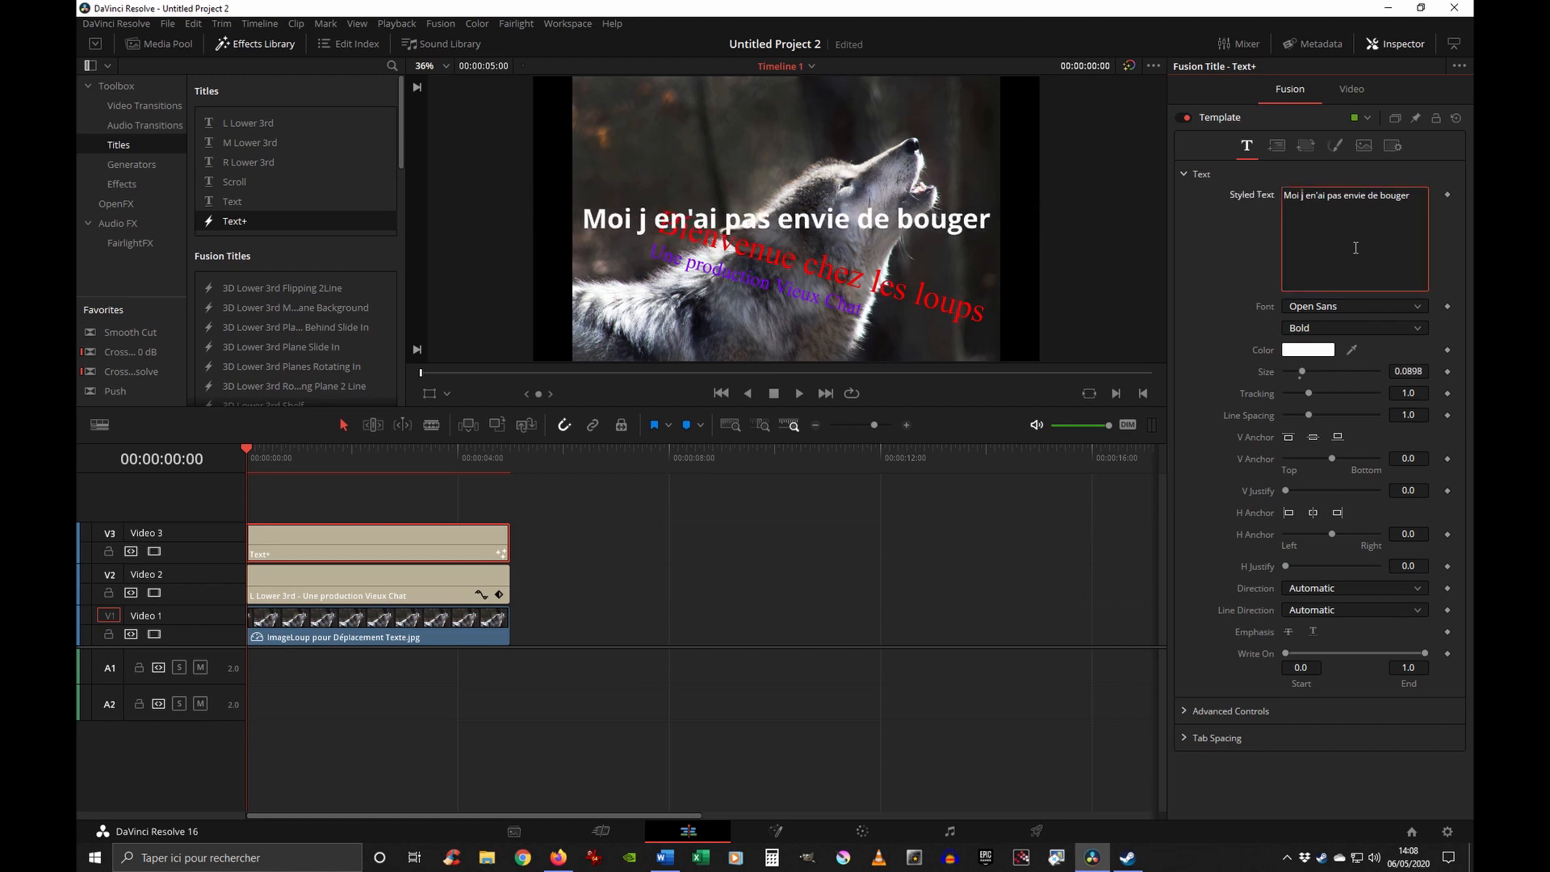
- Correct the Text+ title's wording to "Moi, je n'ai pas envie de bouger"
key(BackSpace)
key(Right)
key(Left)
key(Left)
key(Left)
key(Left)
text(,)
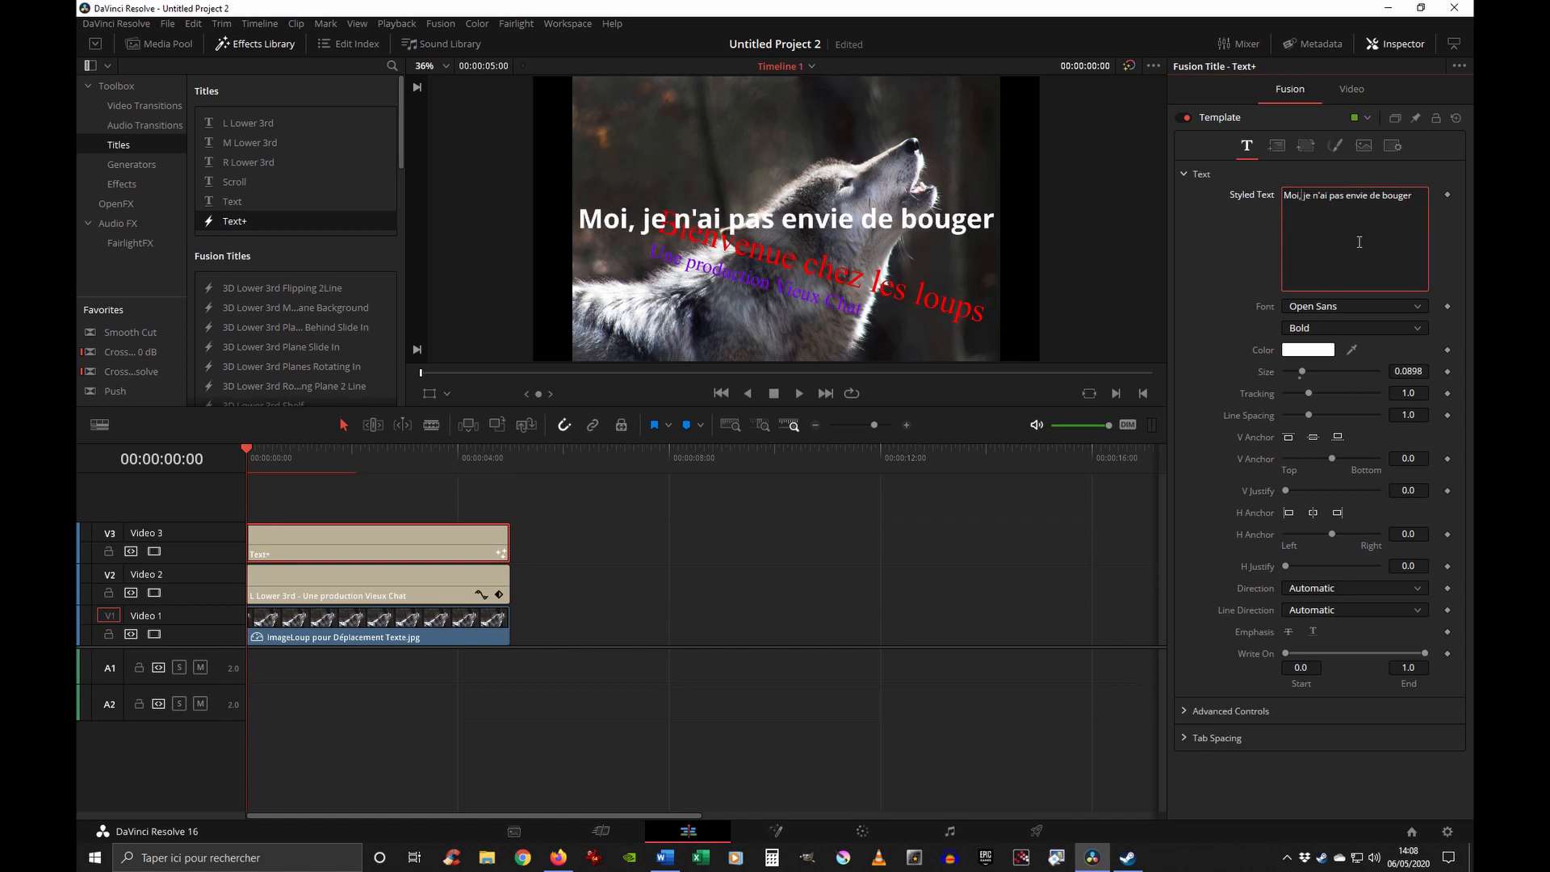
- Set the Text+ title's size to 0.0843 and lower it in the frame with a layout center Y of 0.08
drag(1411, 371, 1214, 415)
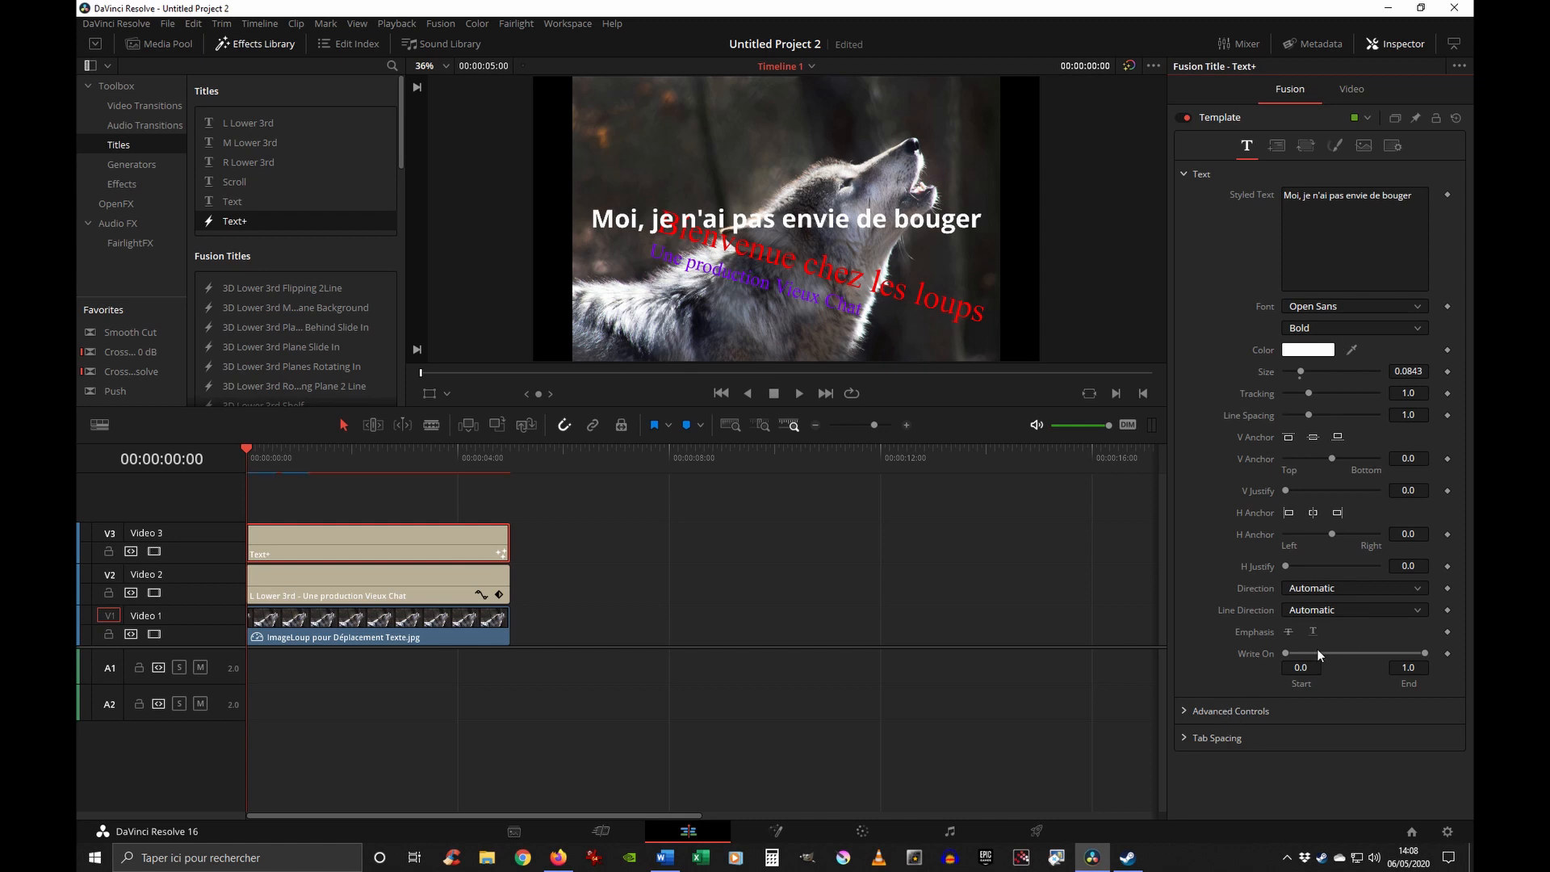
click(1280, 149)
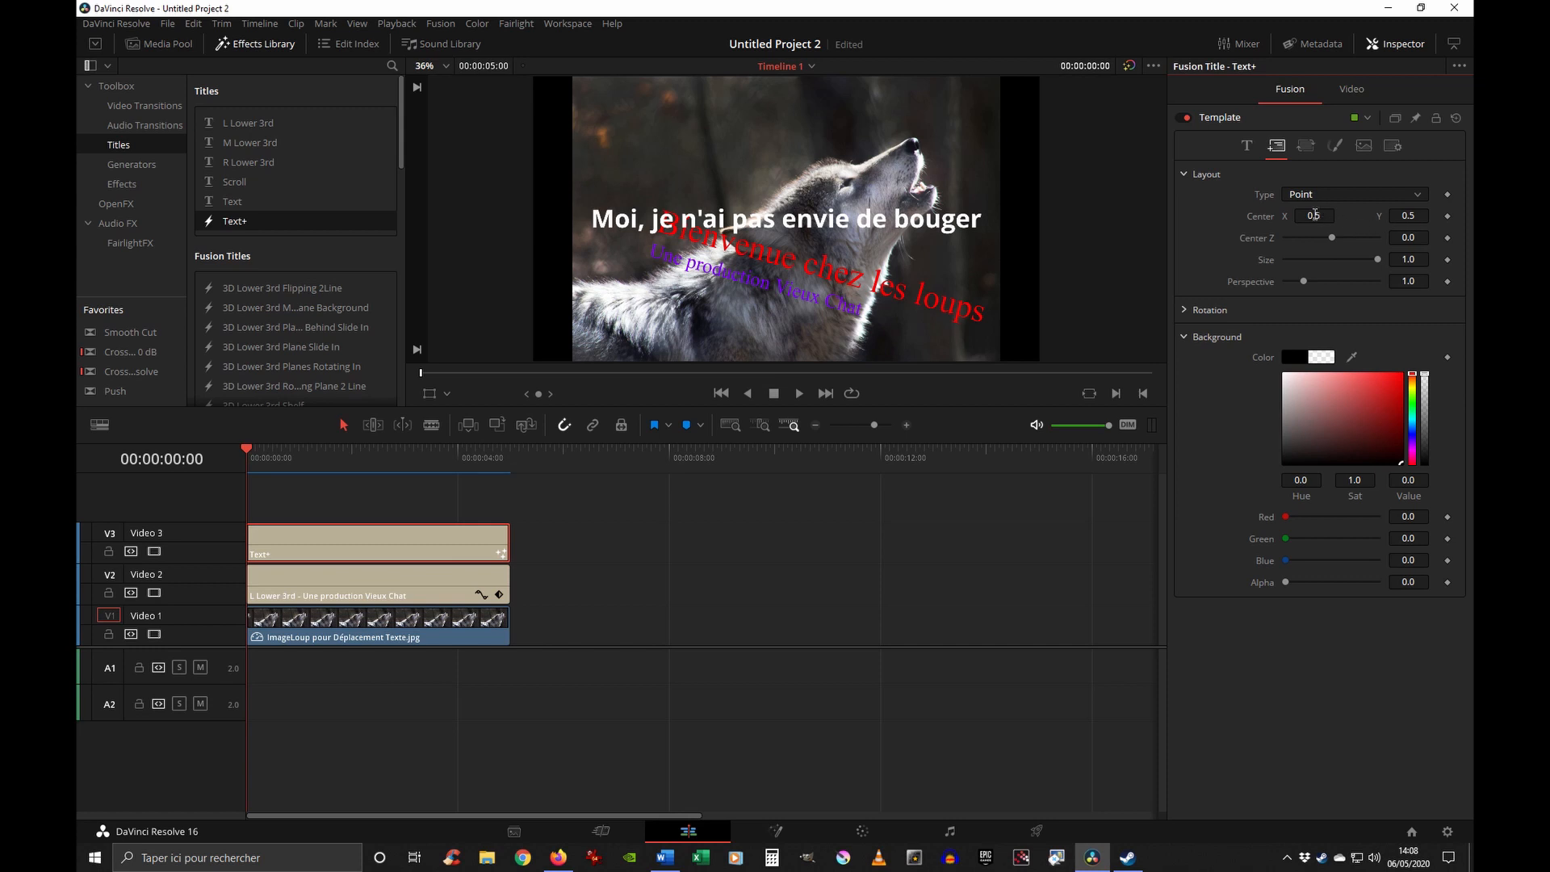
drag(1411, 219, 1072, 219)
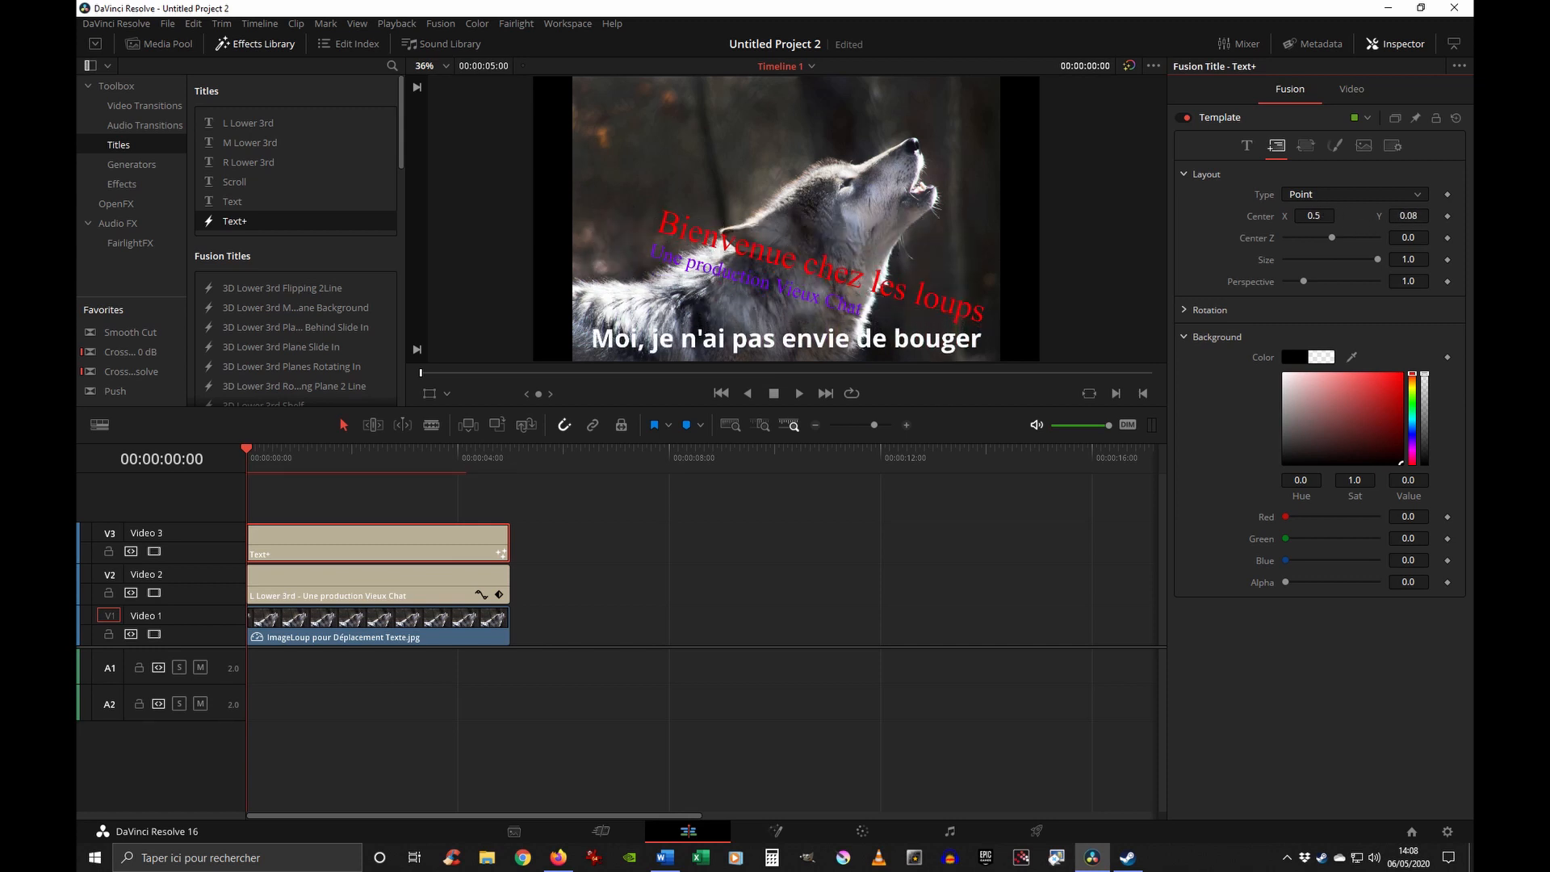
- Examine the Text+ title's shading, transform, layout, image and text settings, ending on the text settings
click(1331, 147)
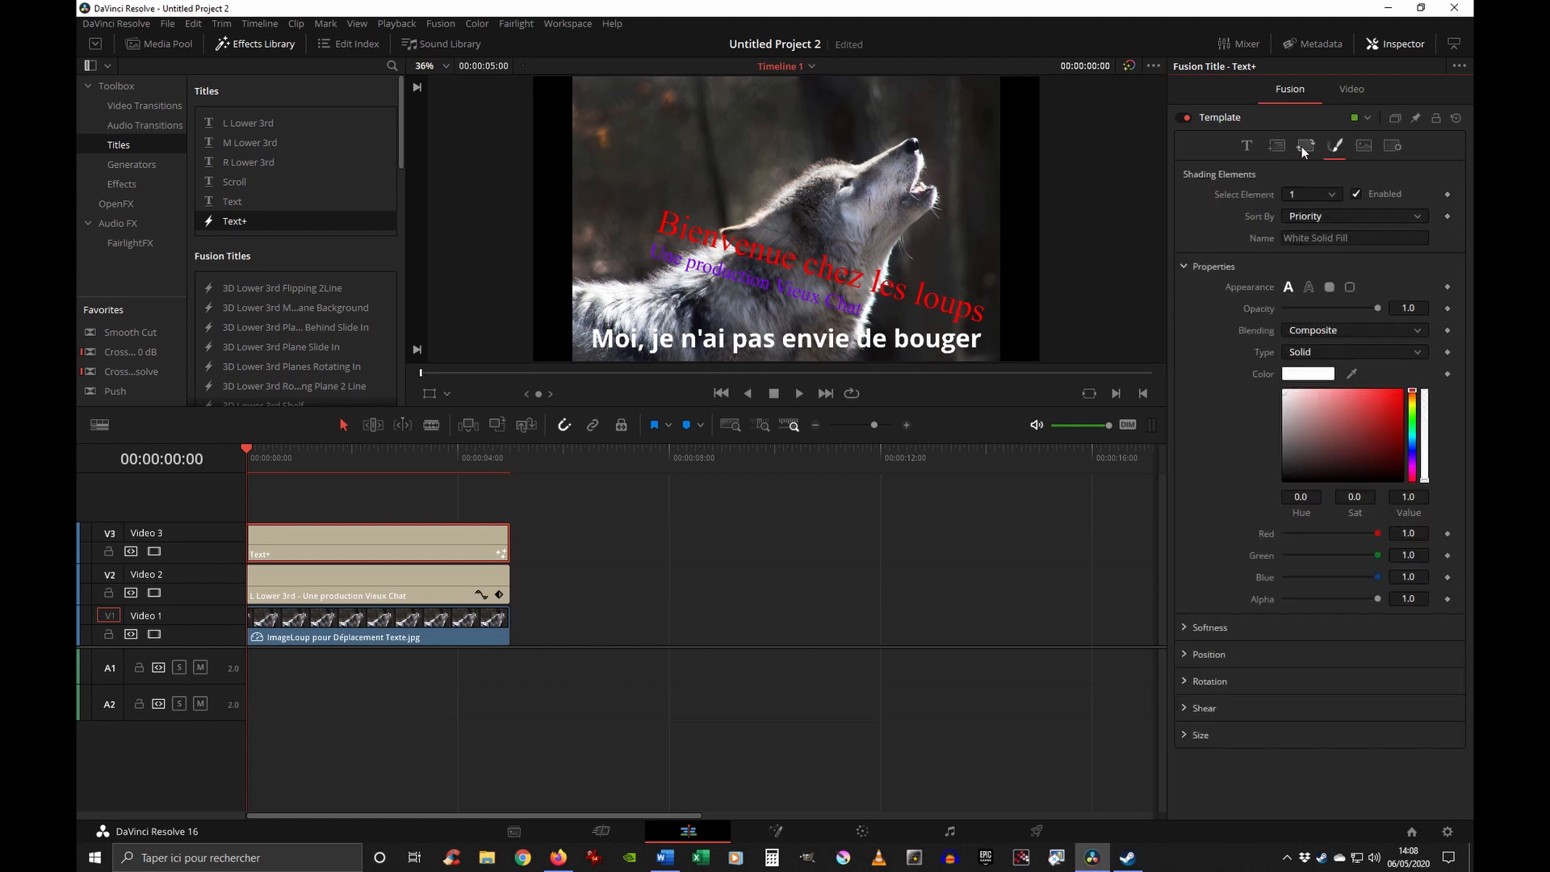
click(1302, 148)
click(1274, 147)
click(1248, 148)
click(1358, 147)
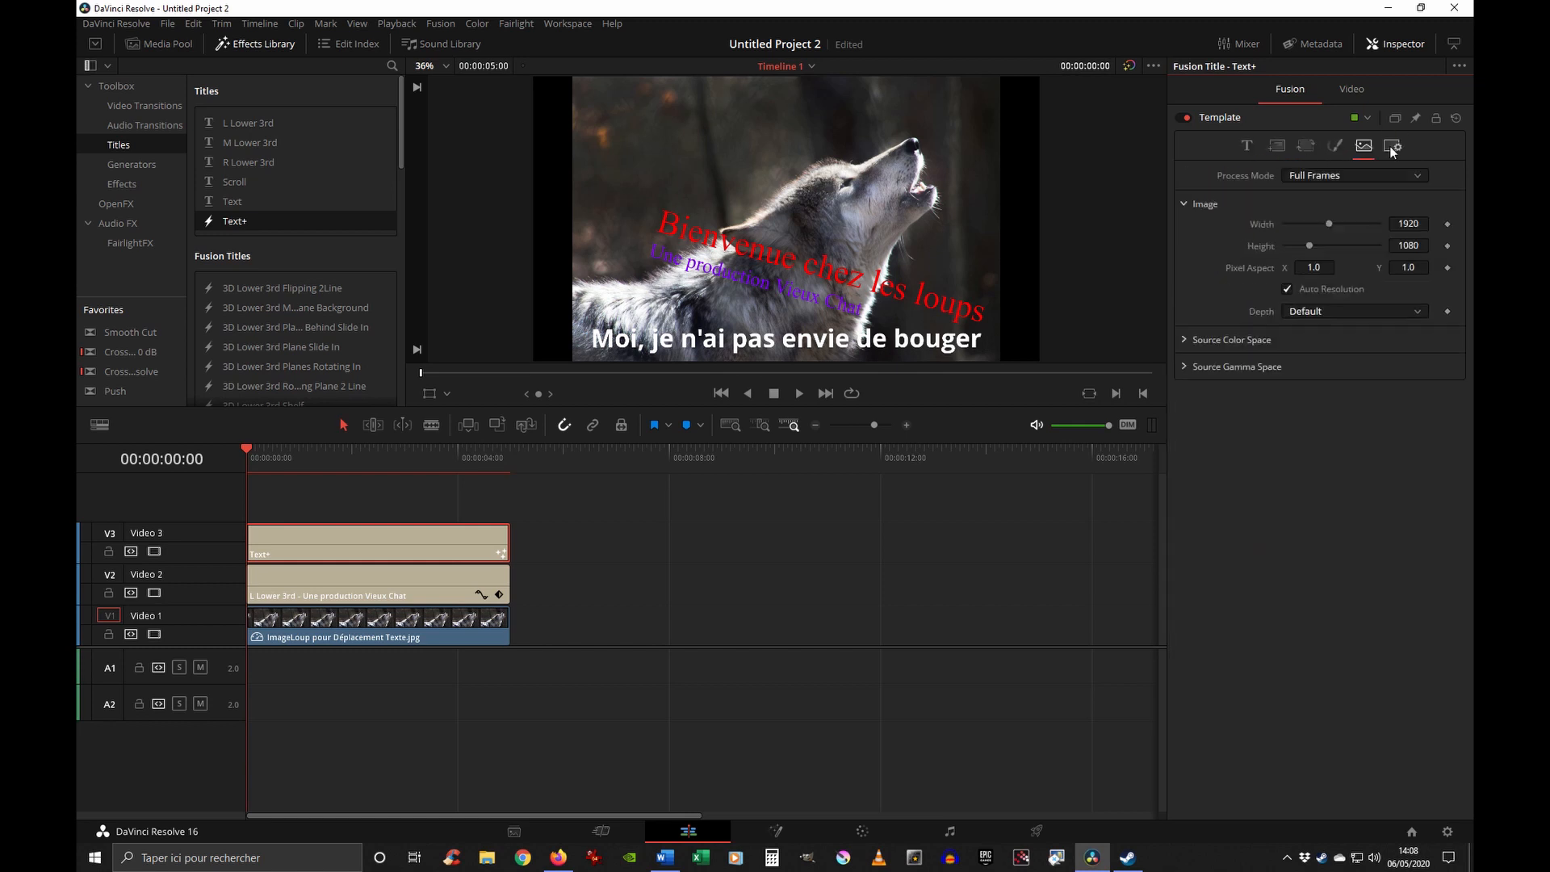
click(1306, 146)
click(1247, 147)
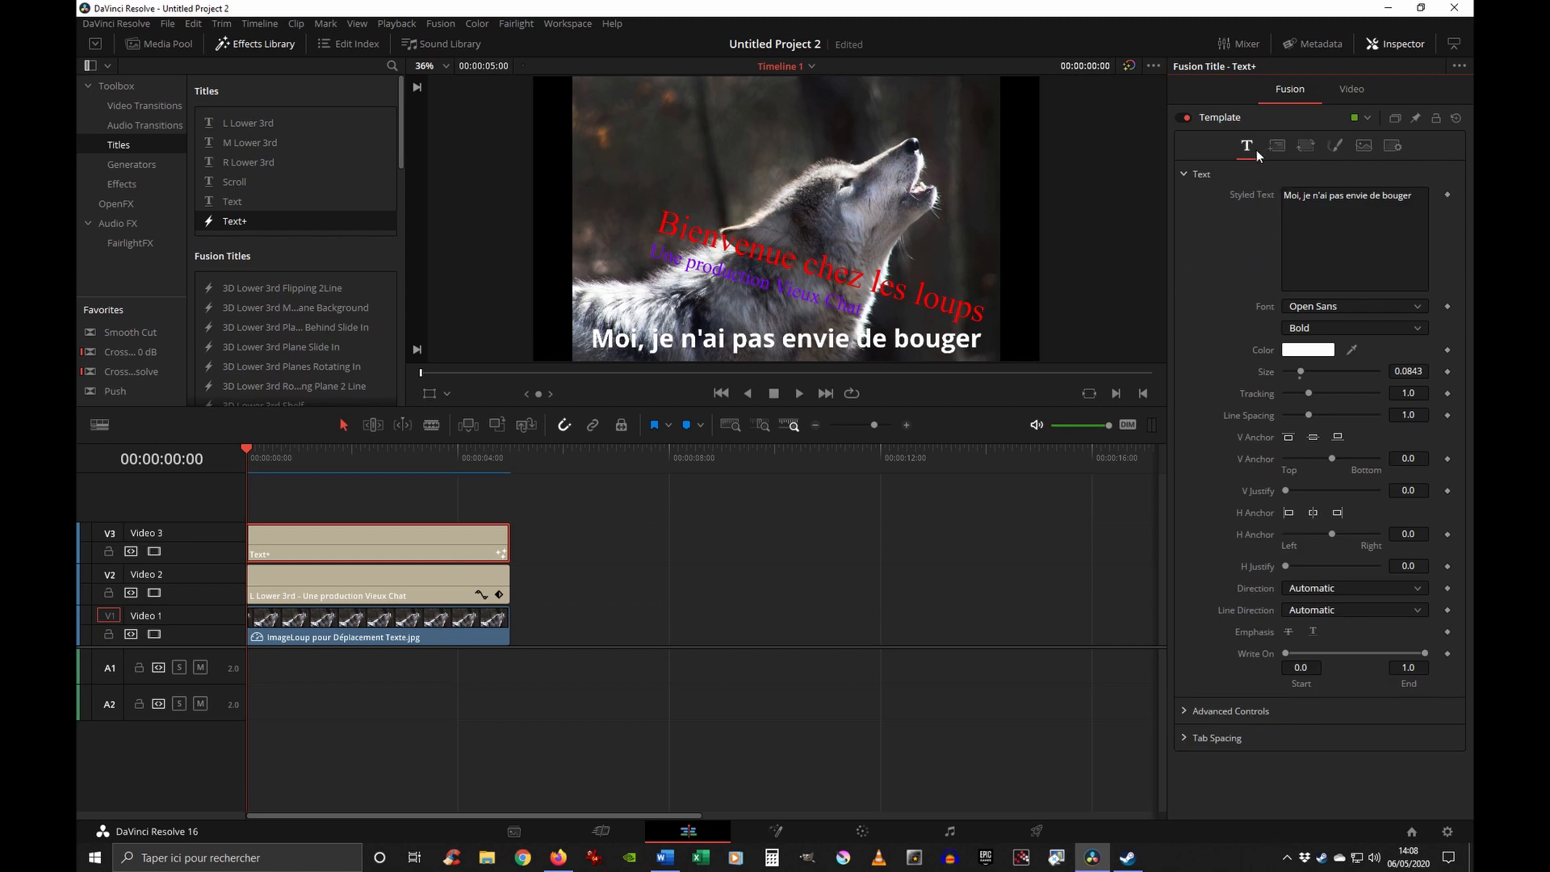
click(1297, 148)
click(1251, 149)
click(1279, 148)
click(1307, 152)
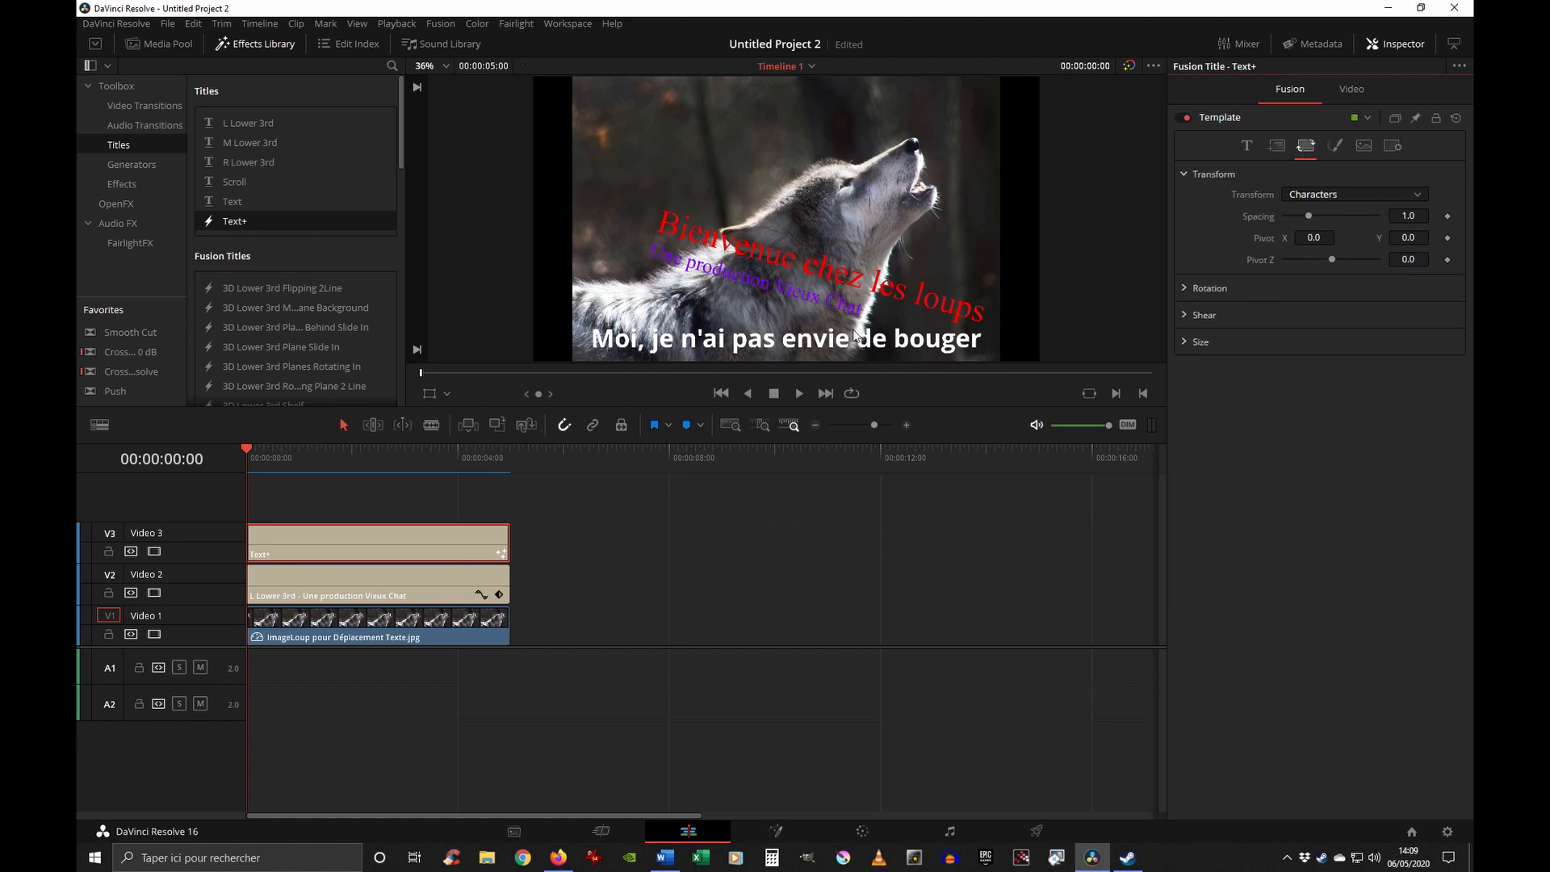
click(1246, 145)
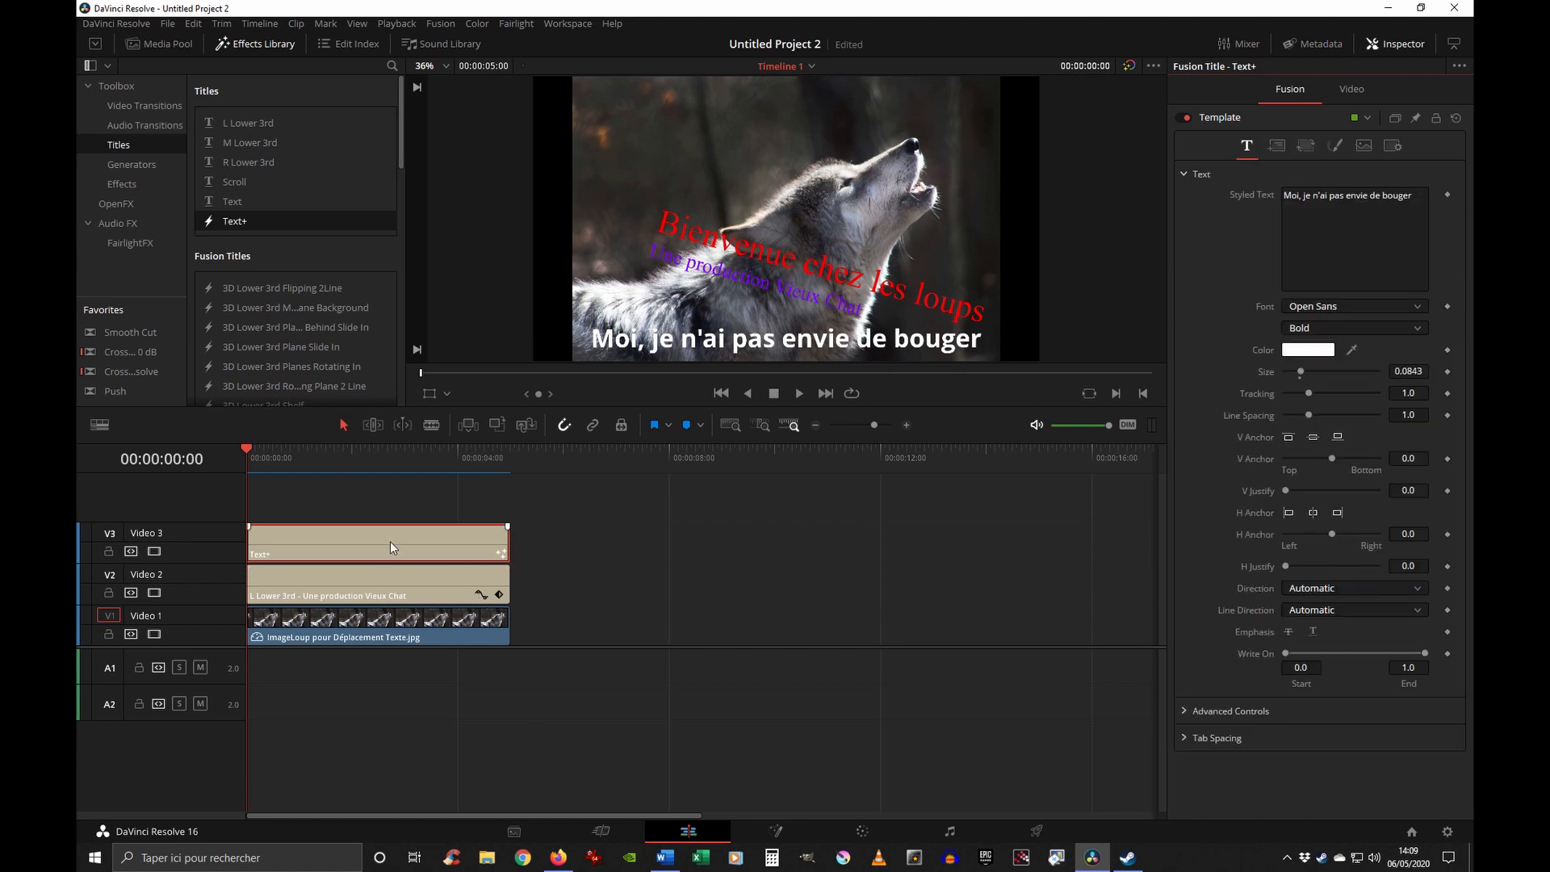
- Compare the settings of the lower third and Text+ titles, and move the playhead past both clips to 00:00:06:19
click(360, 591)
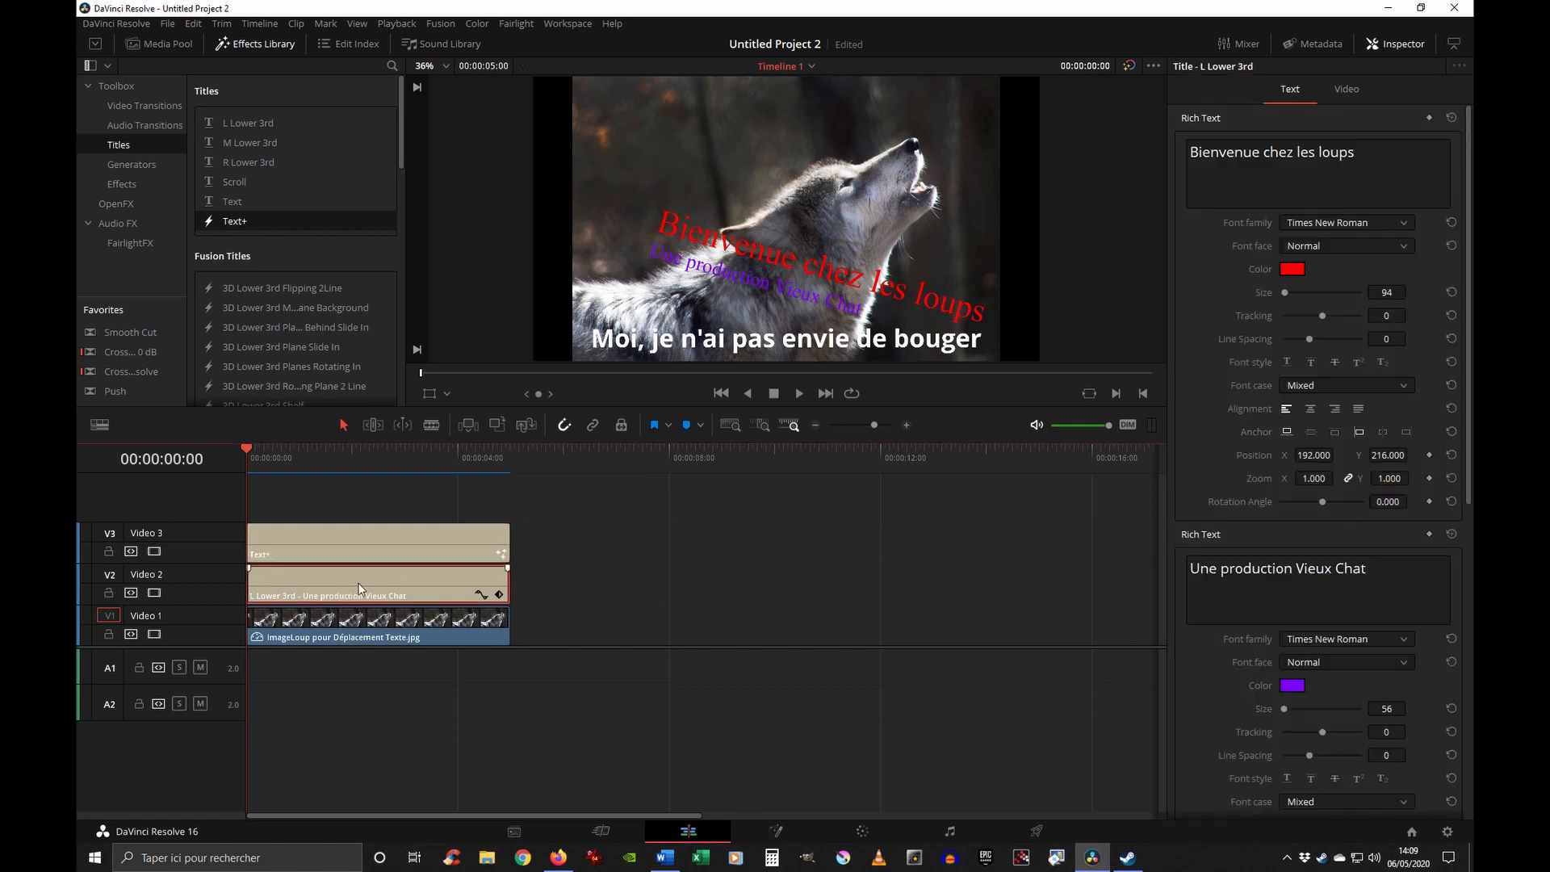
click(381, 530)
click(308, 591)
click(318, 546)
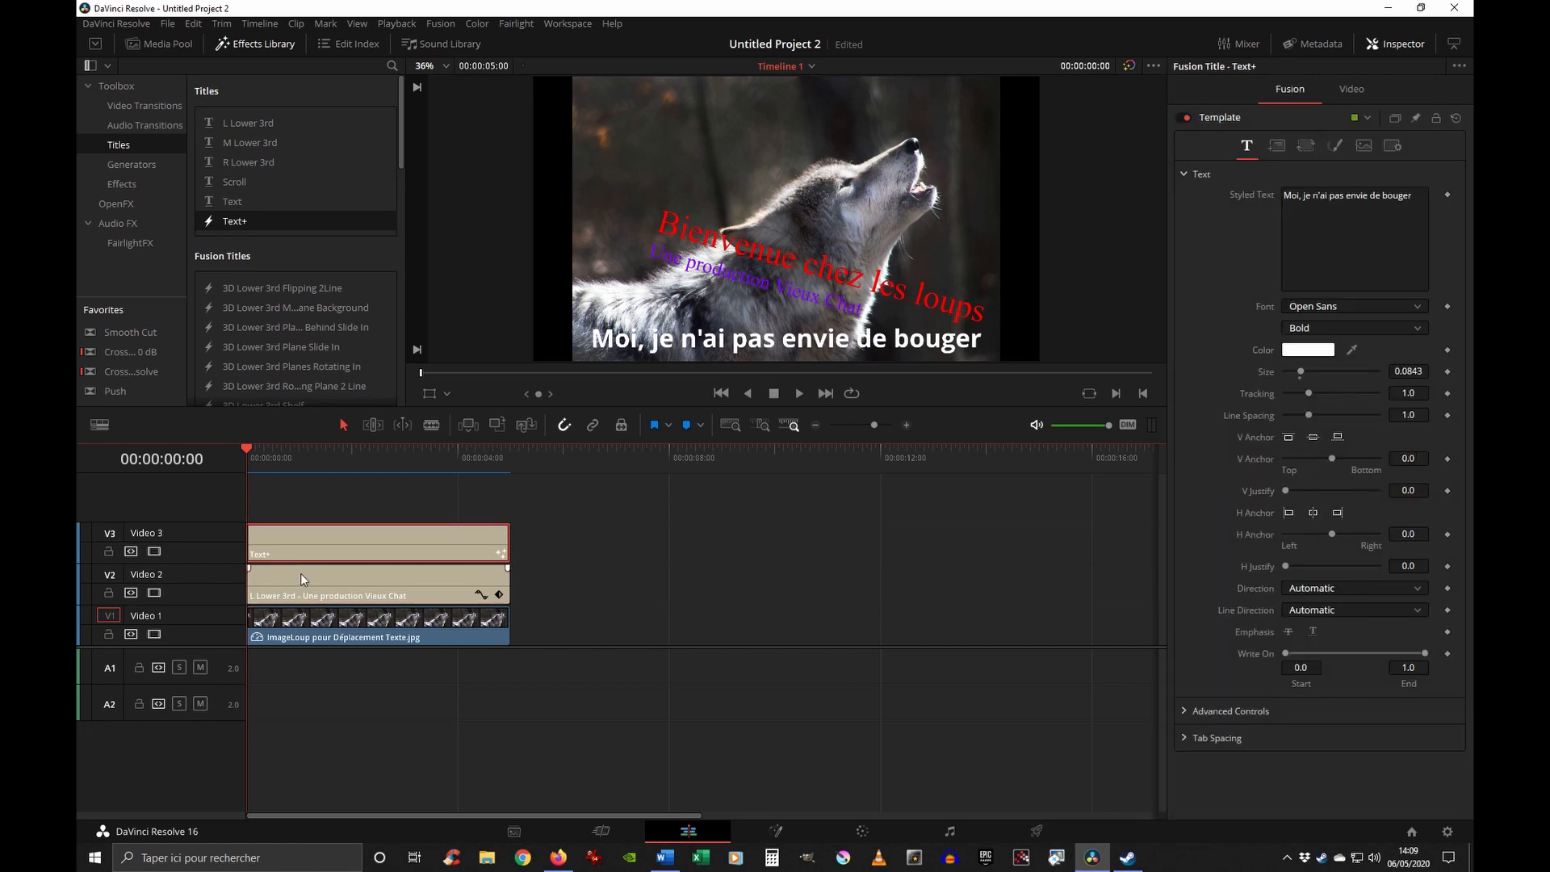
click(298, 593)
drag(404, 450, 605, 452)
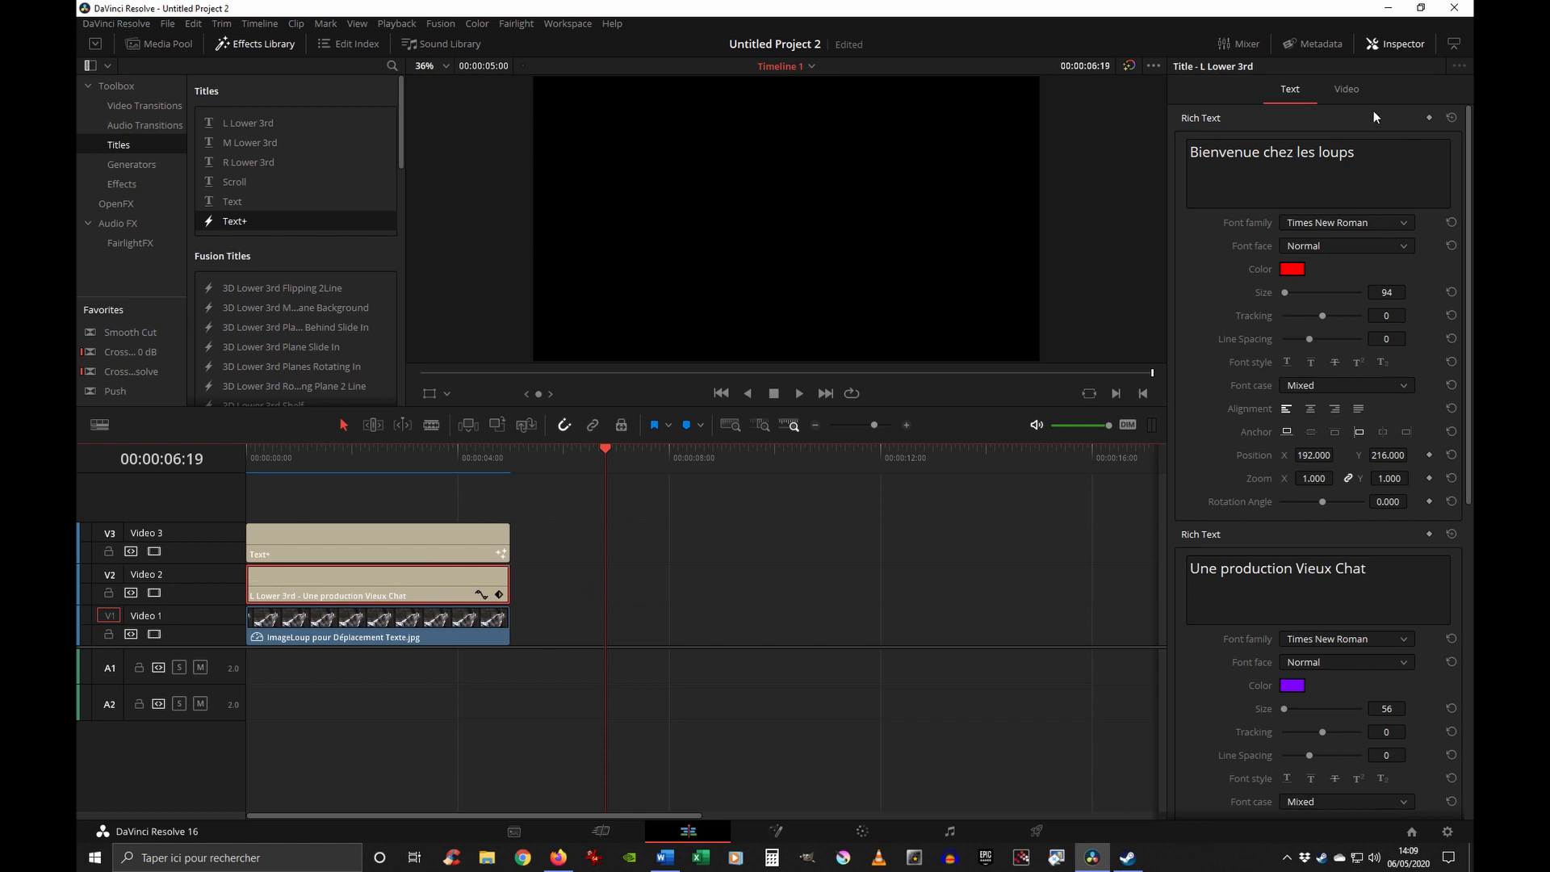
- Go back through the lower third's position keyframes to 00:00:00:00 and add a white color keyframe to the Text+ title there
click(1348, 88)
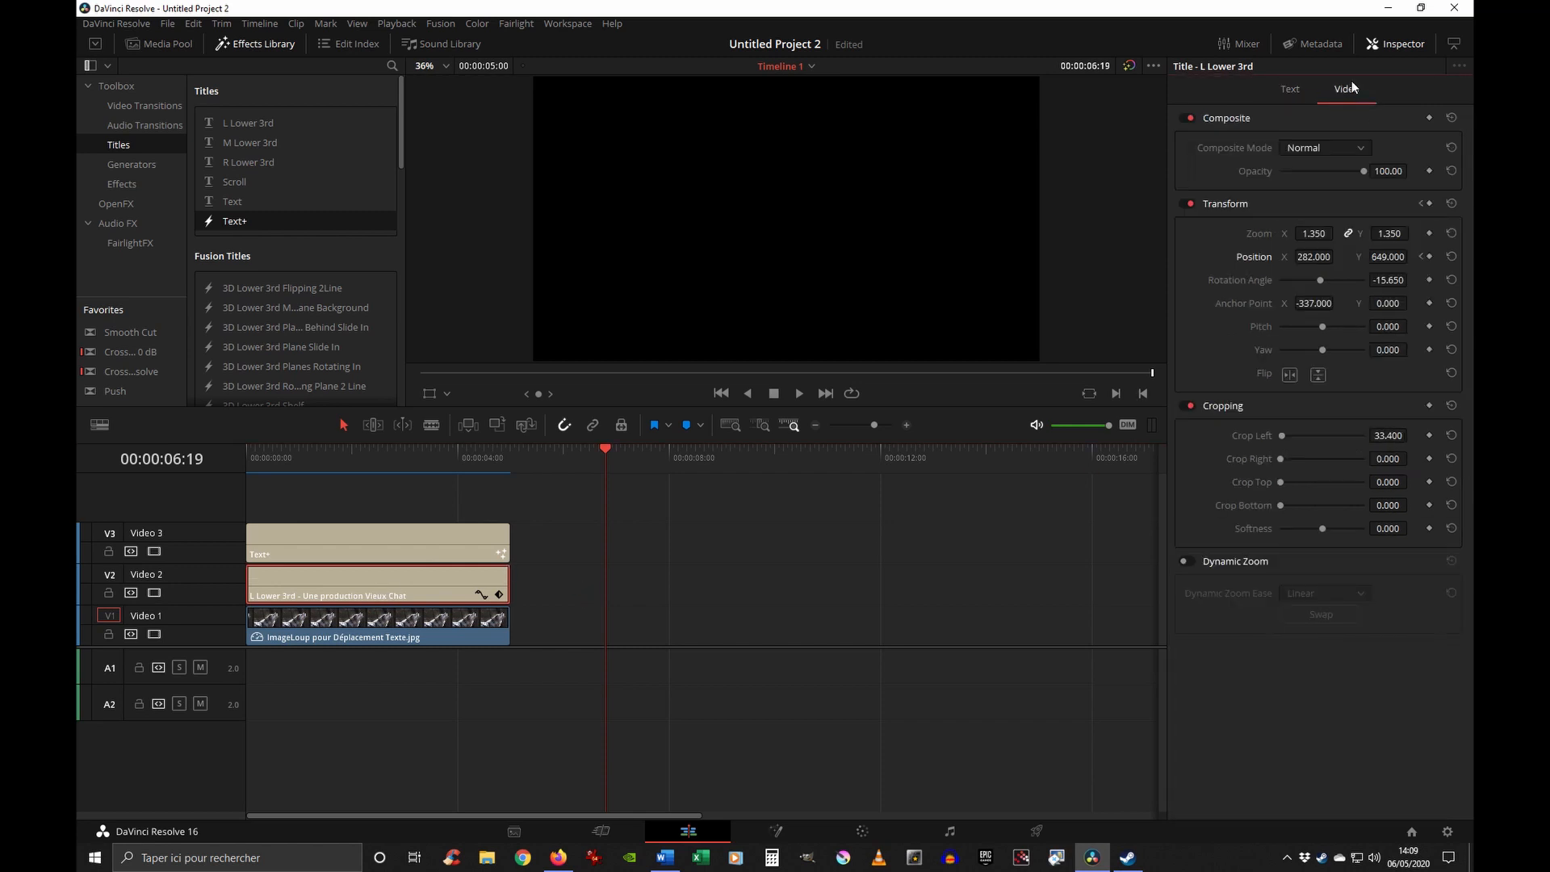
click(1419, 256)
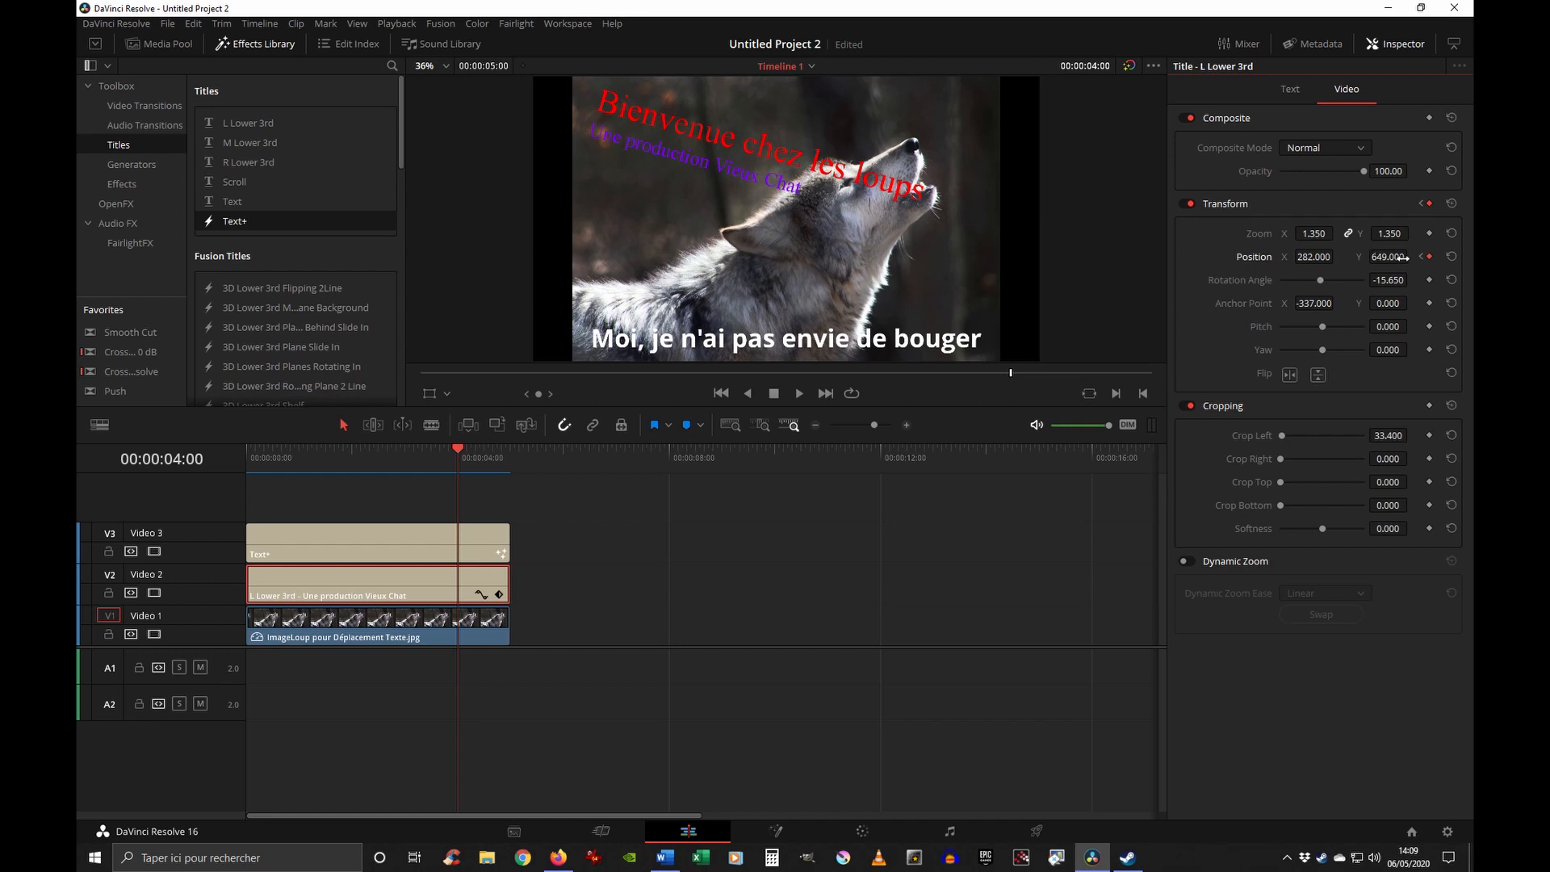
click(368, 457)
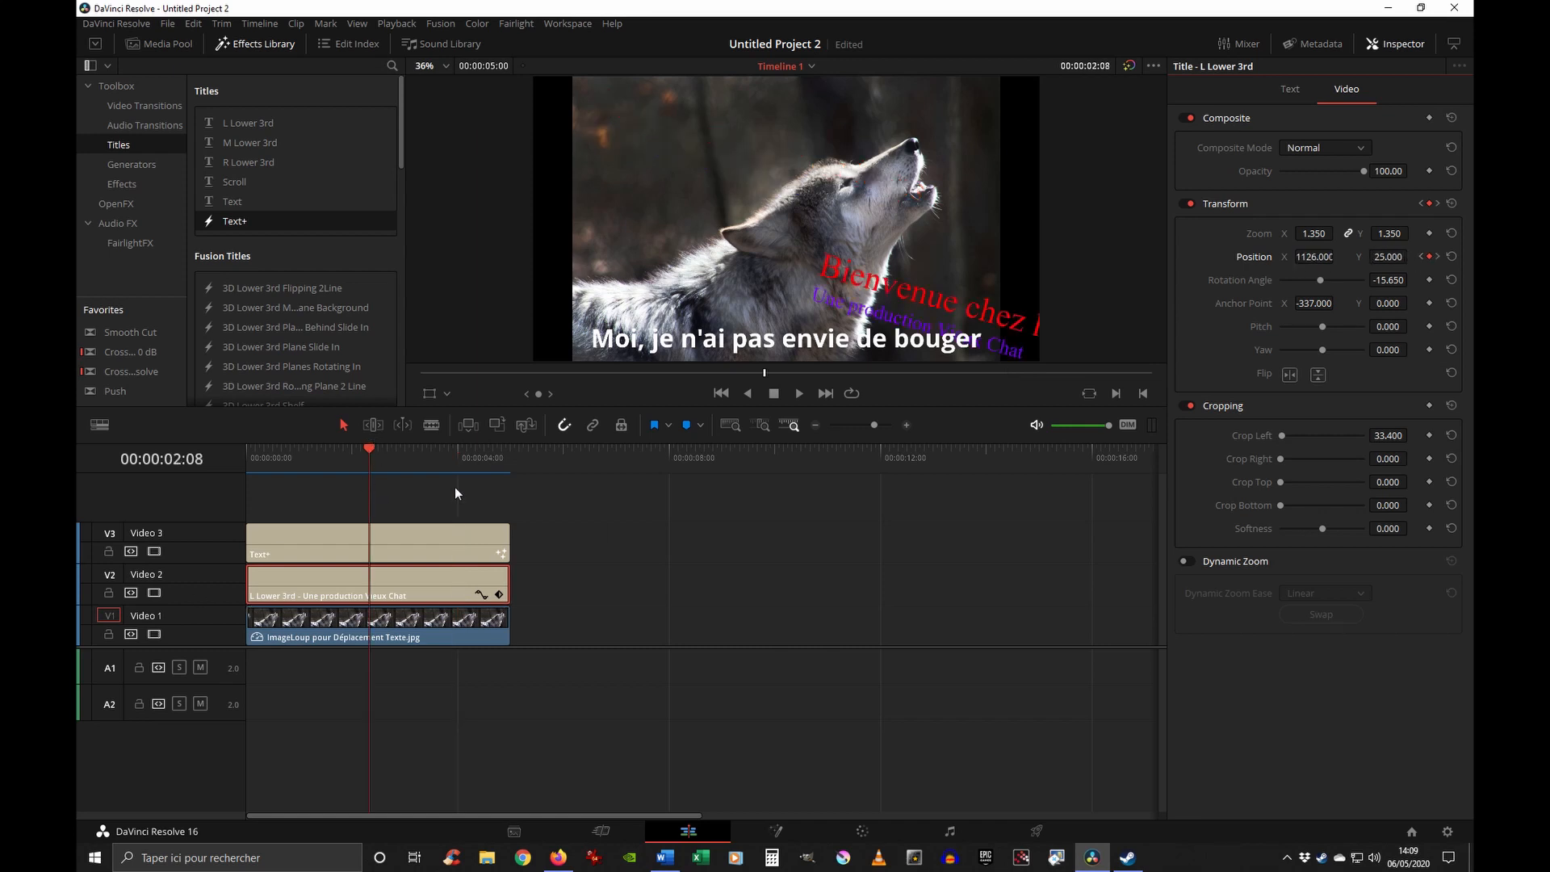
click(1420, 257)
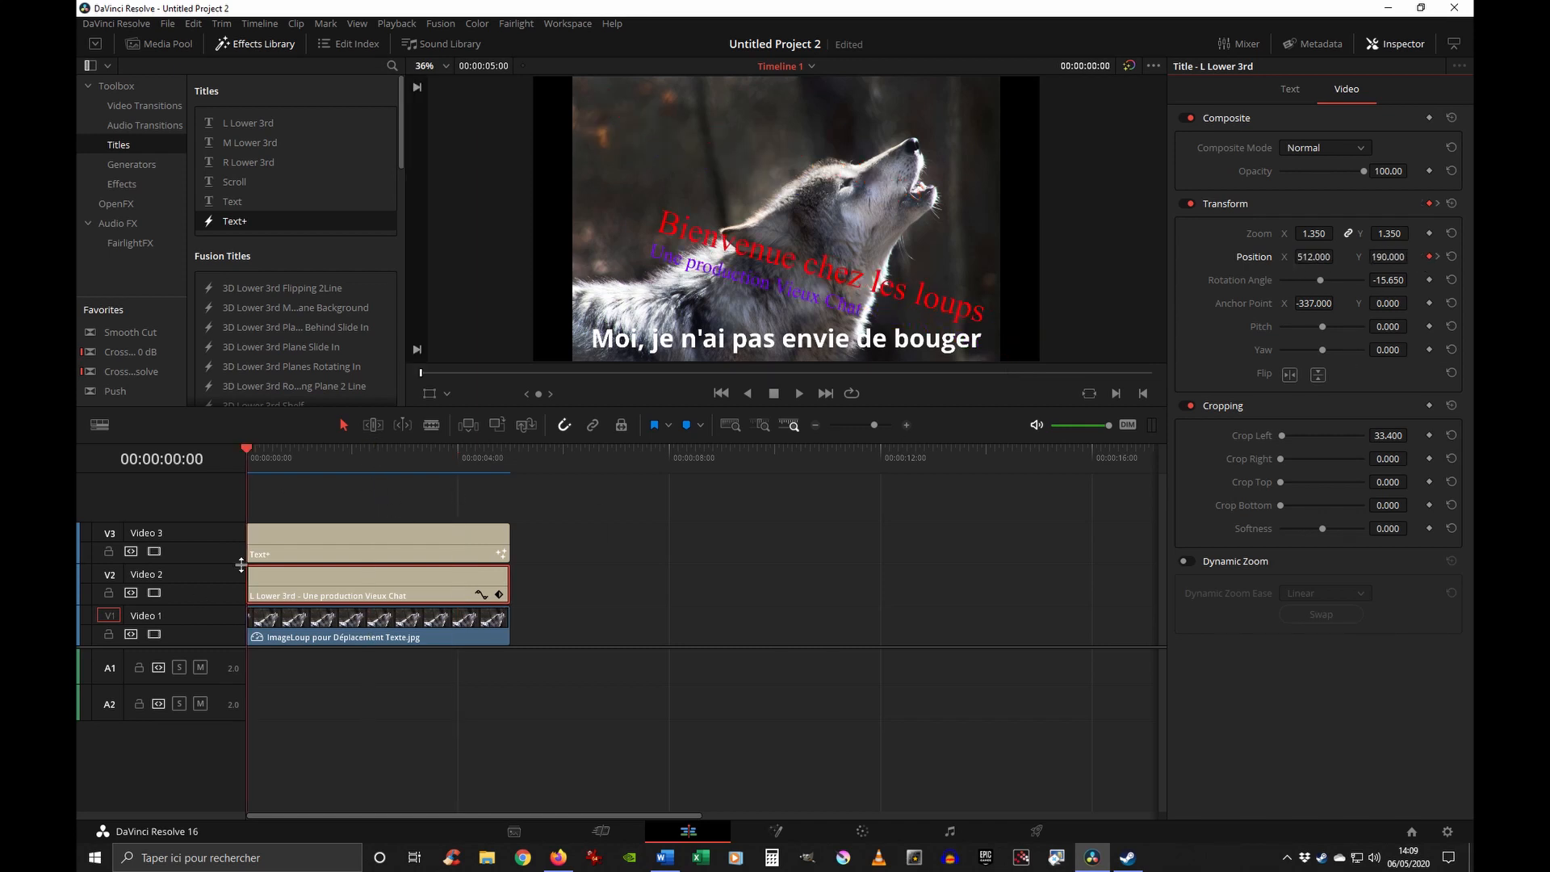
click(349, 538)
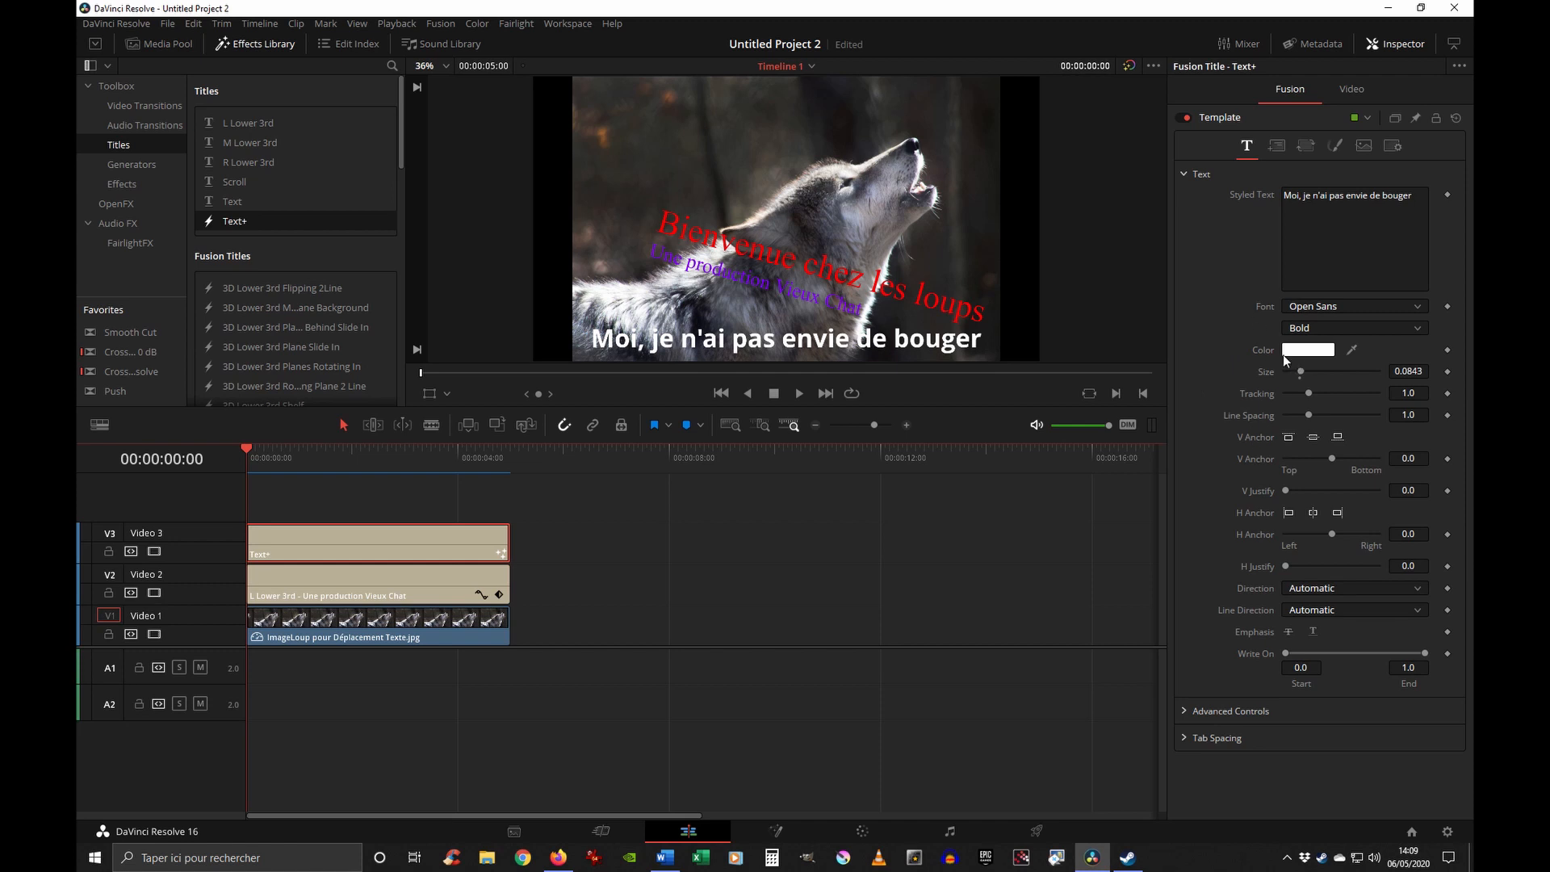
click(1446, 351)
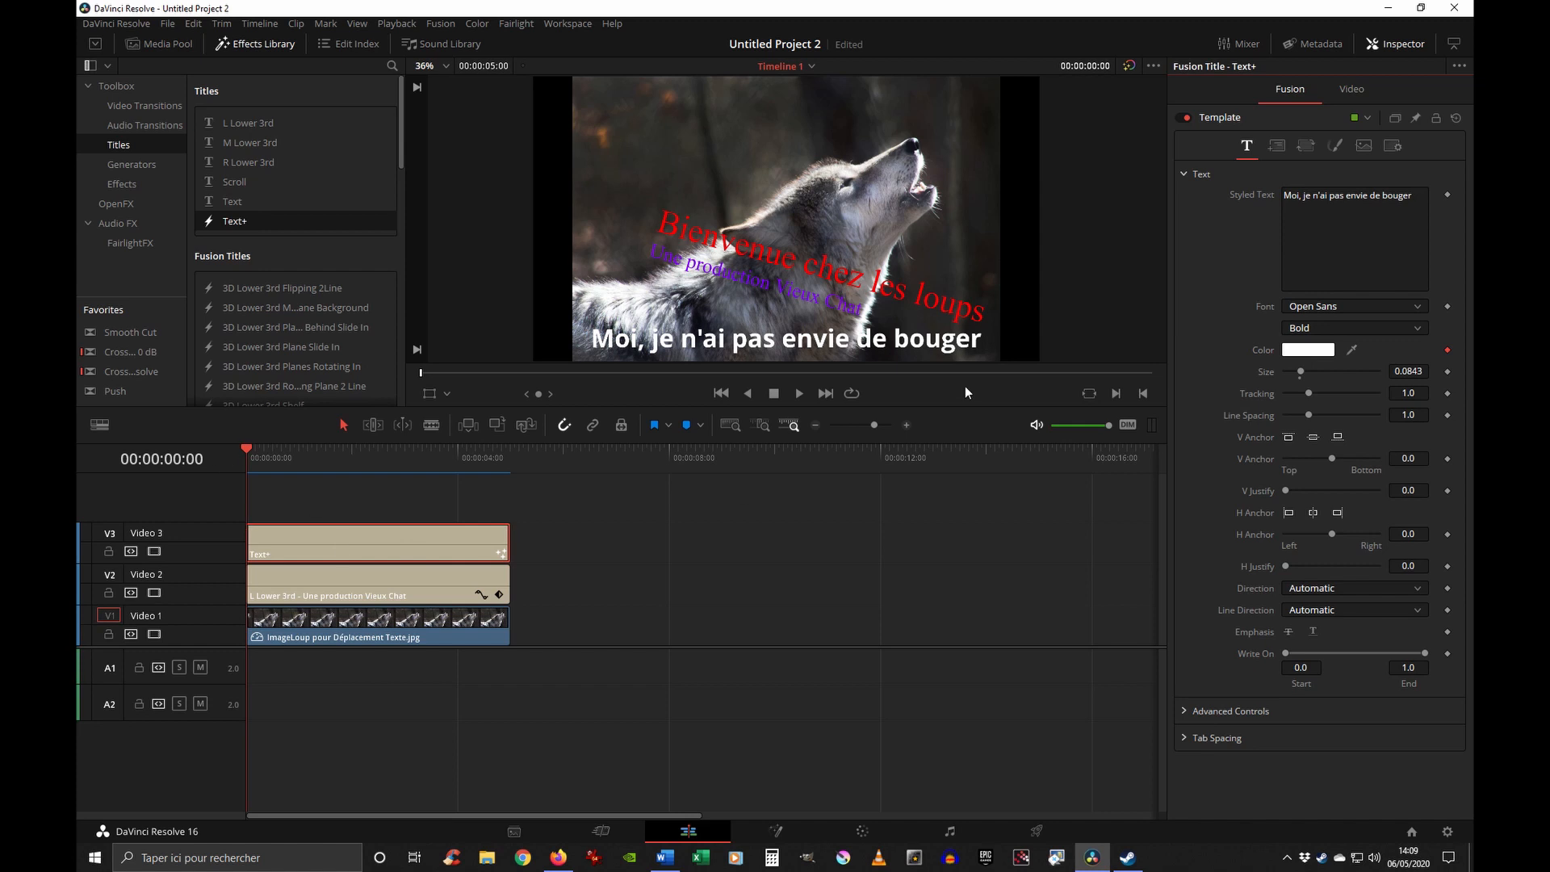
- At the lower third's second position keyframe, 00:00:02:08, keyframe the Text+ title's color to red, #ff0000
click(333, 588)
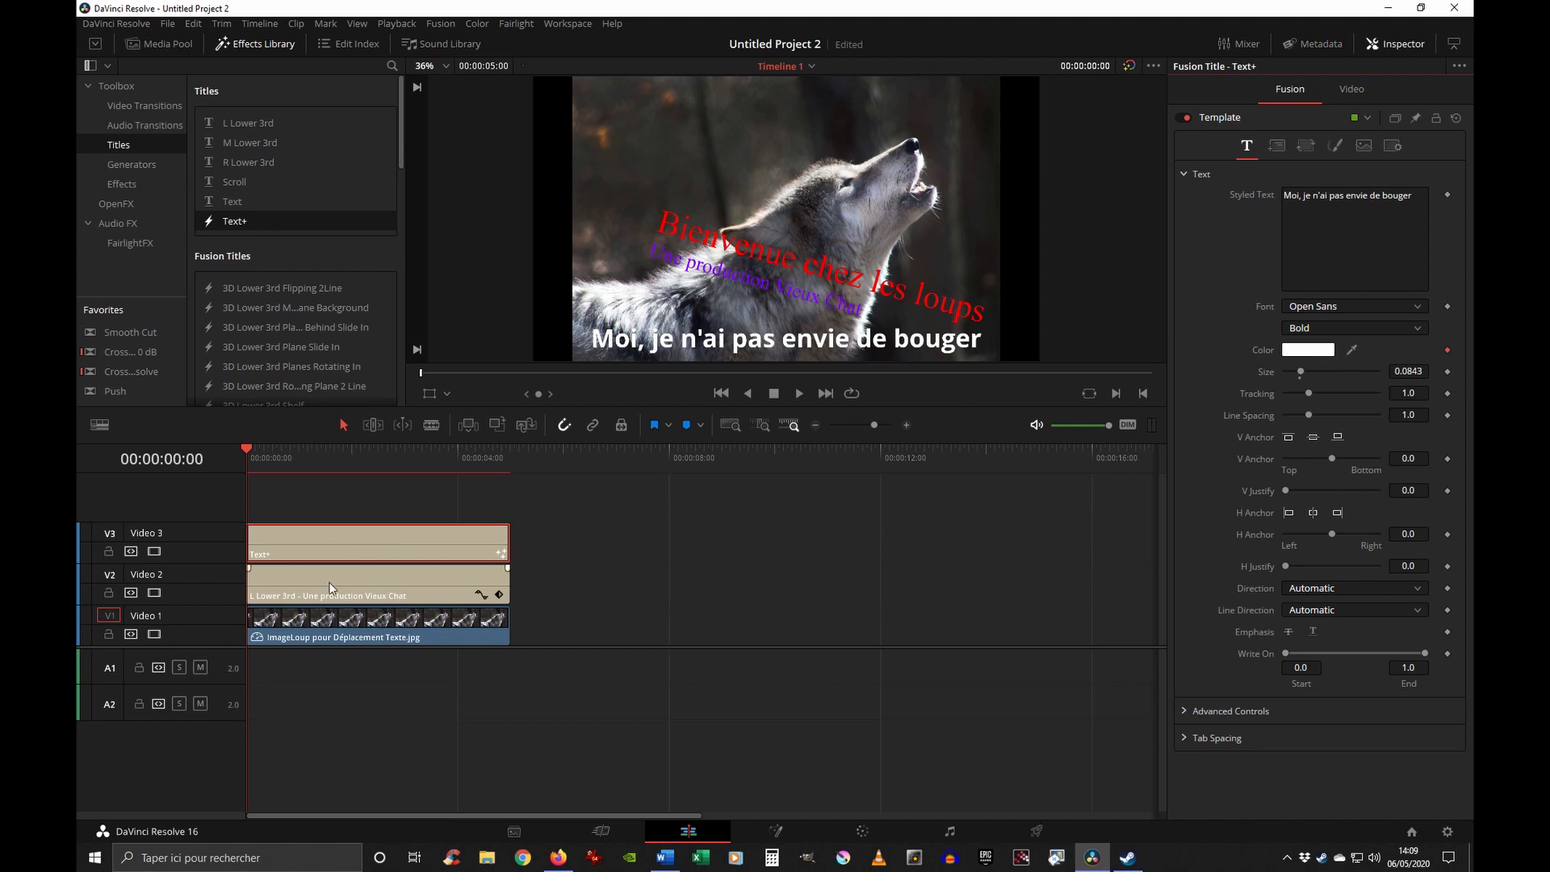
click(1347, 90)
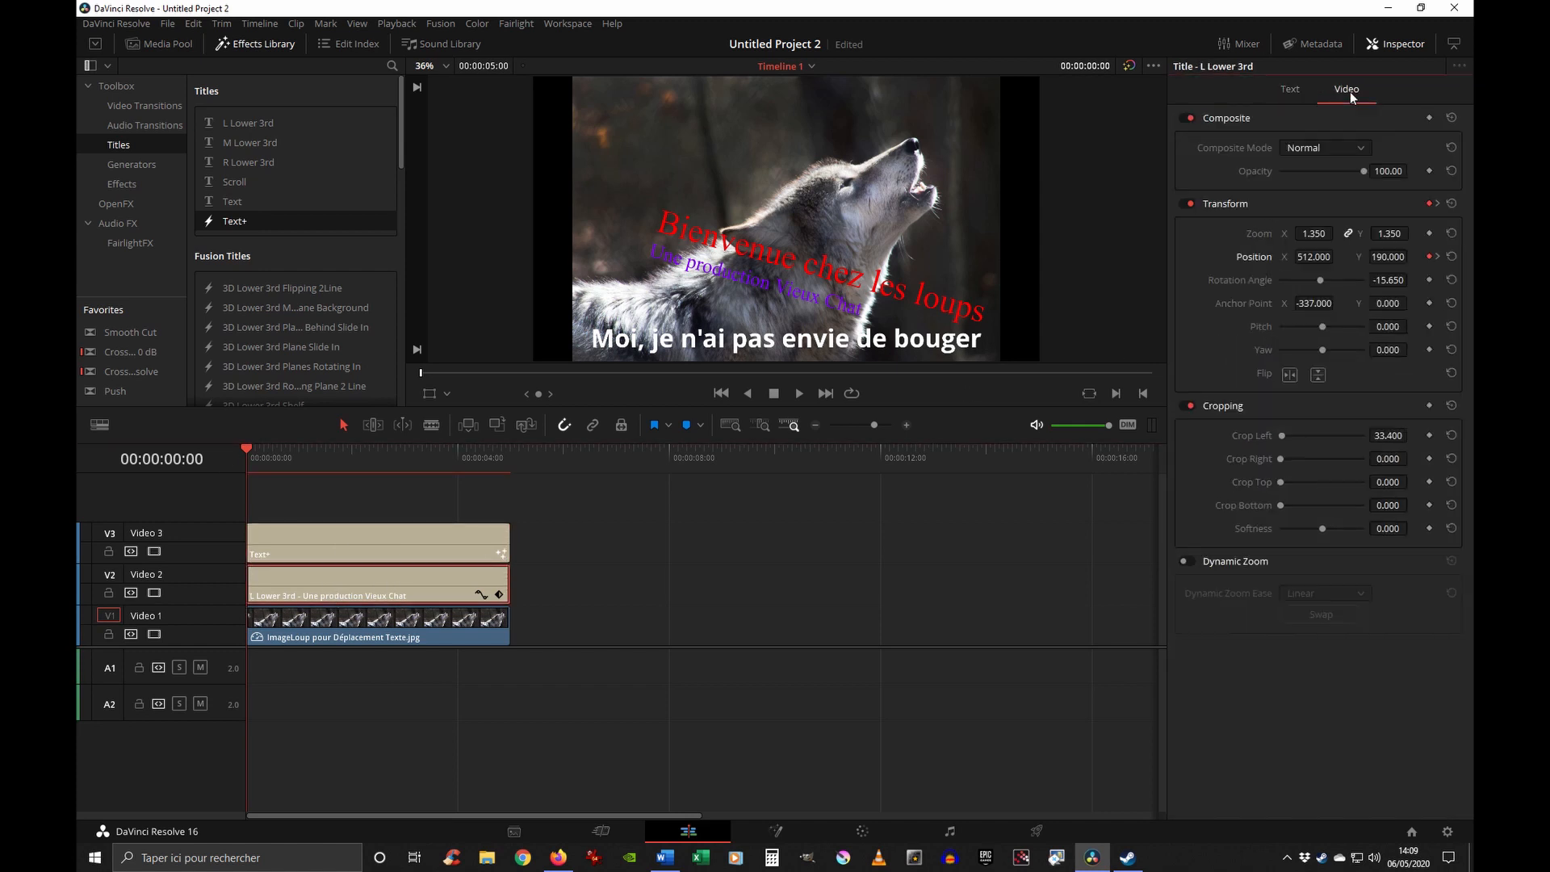
click(1439, 256)
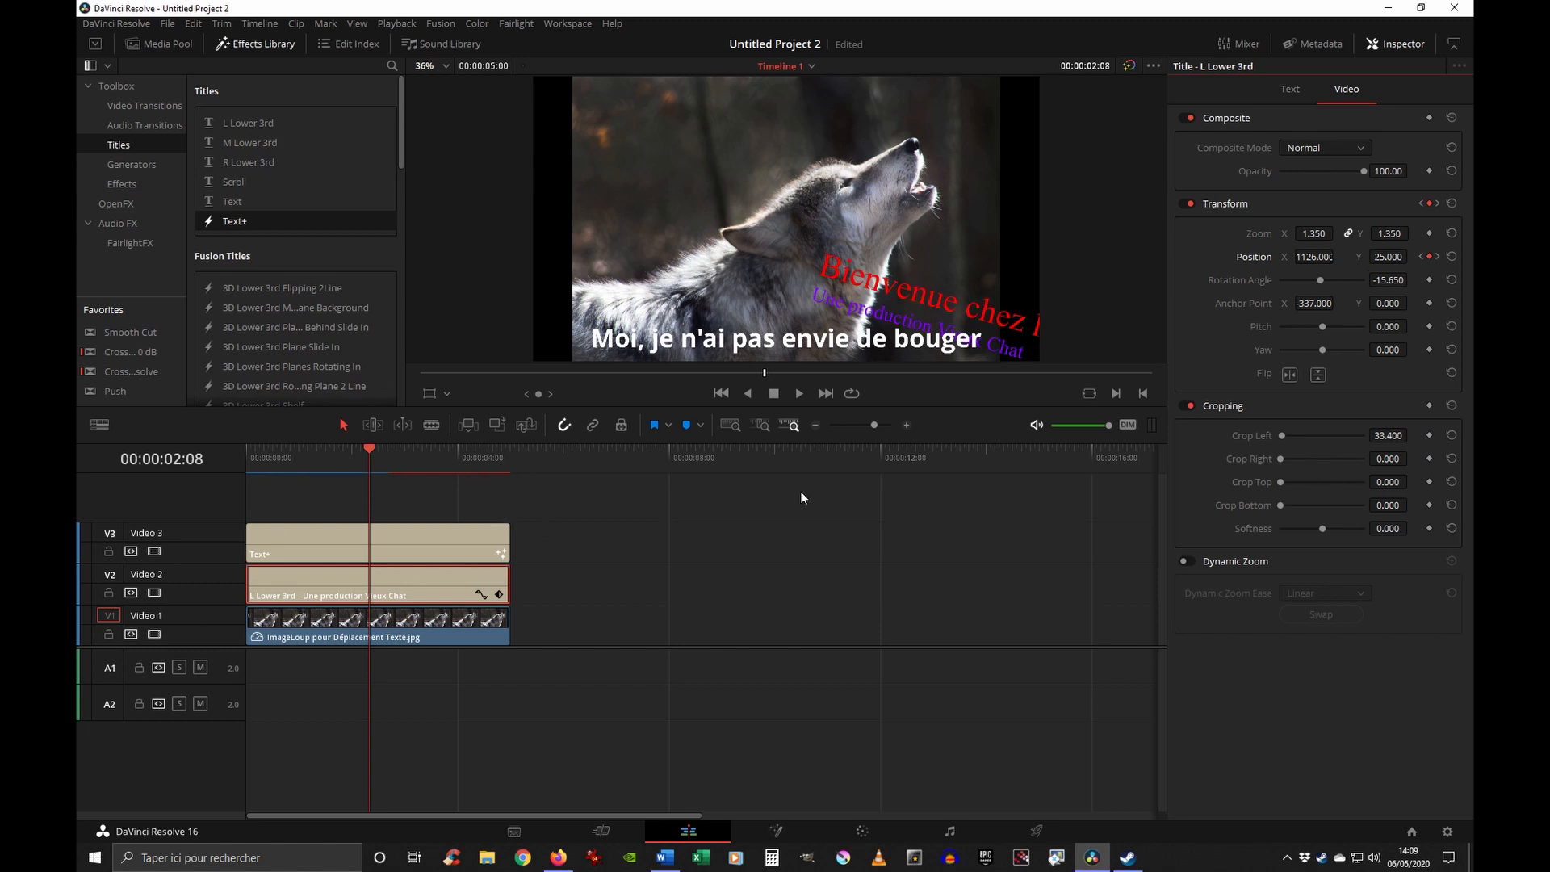
click(409, 548)
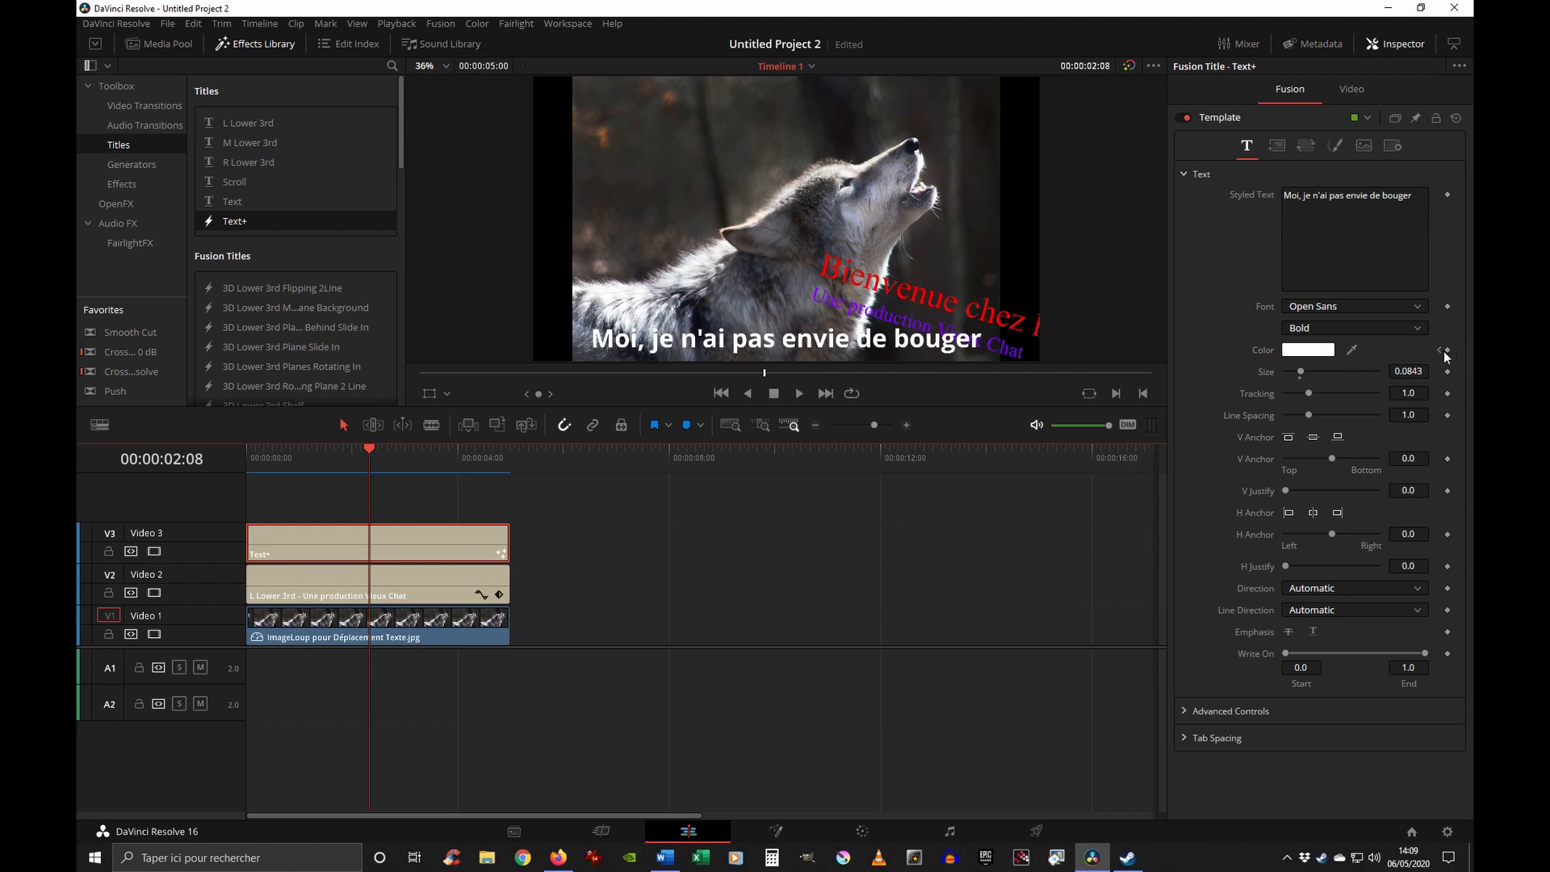
click(1320, 350)
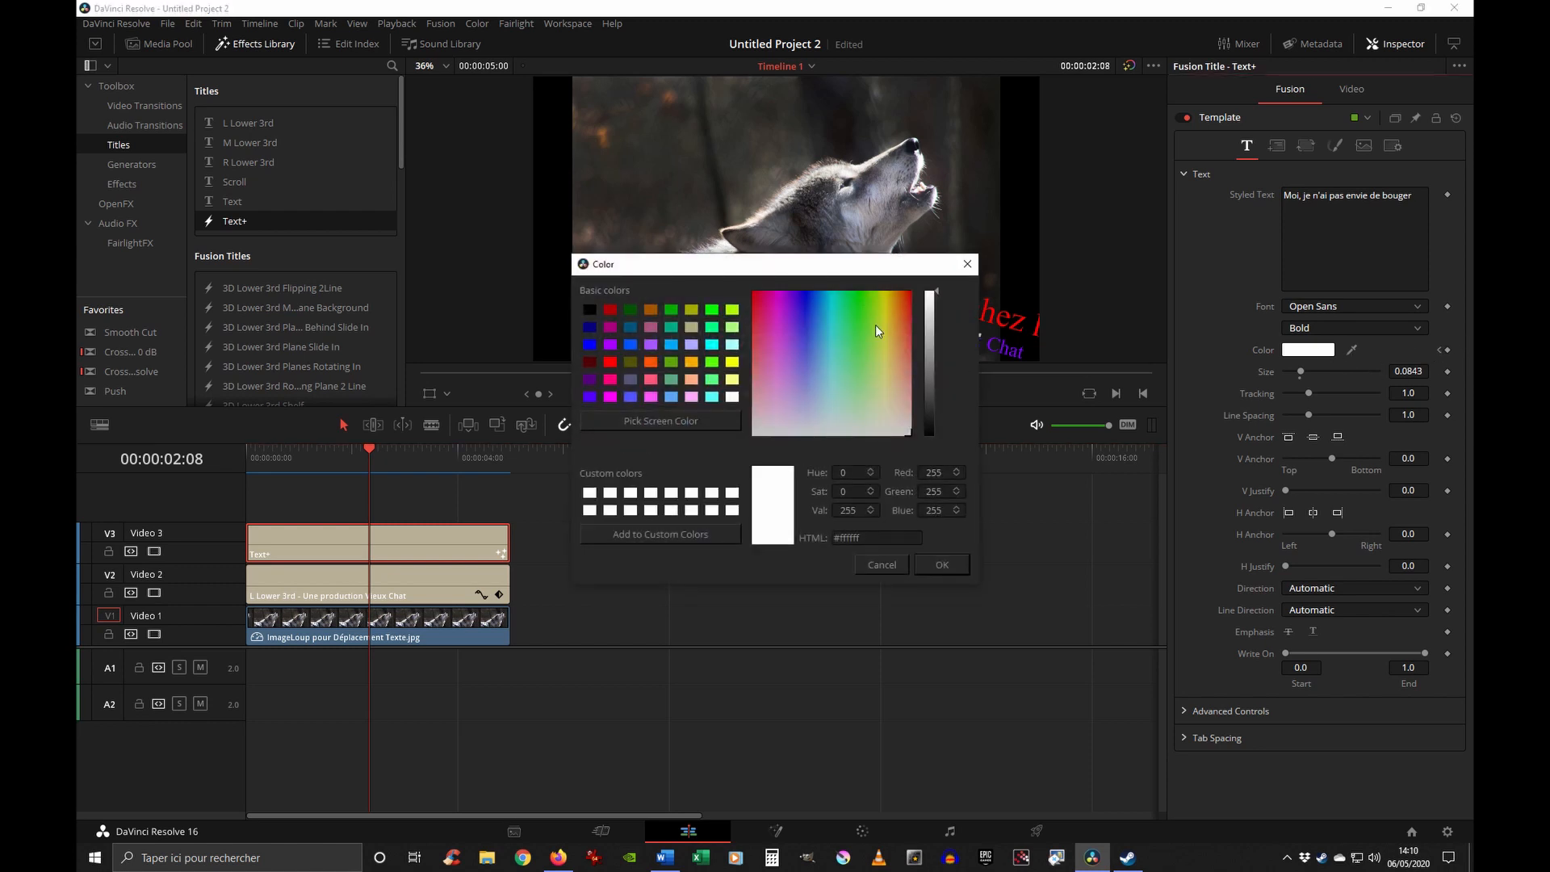
drag(874, 324, 927, 279)
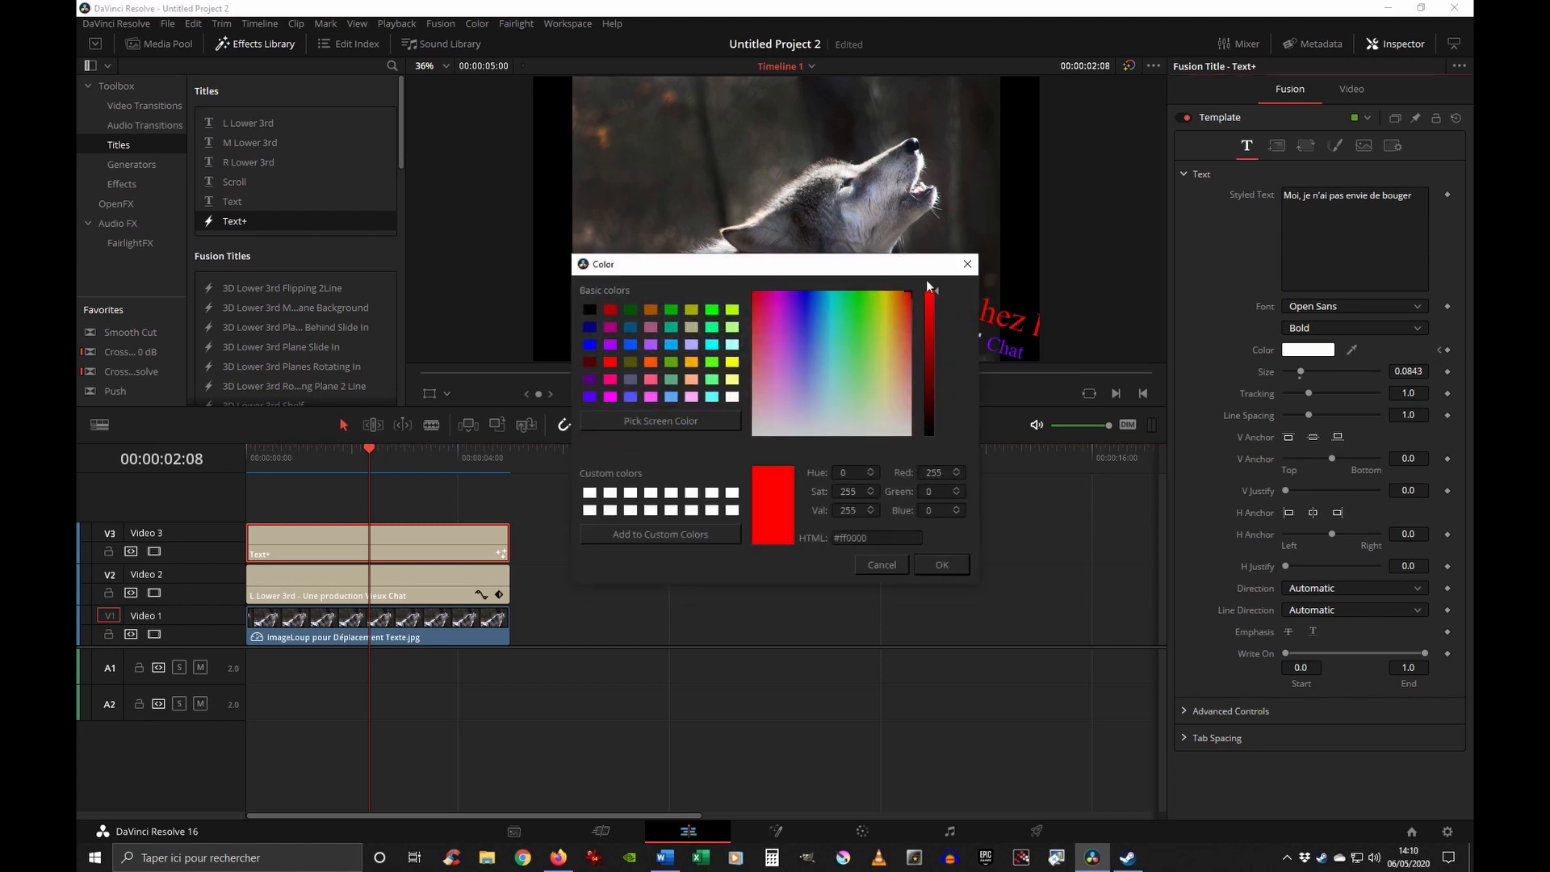
click(942, 563)
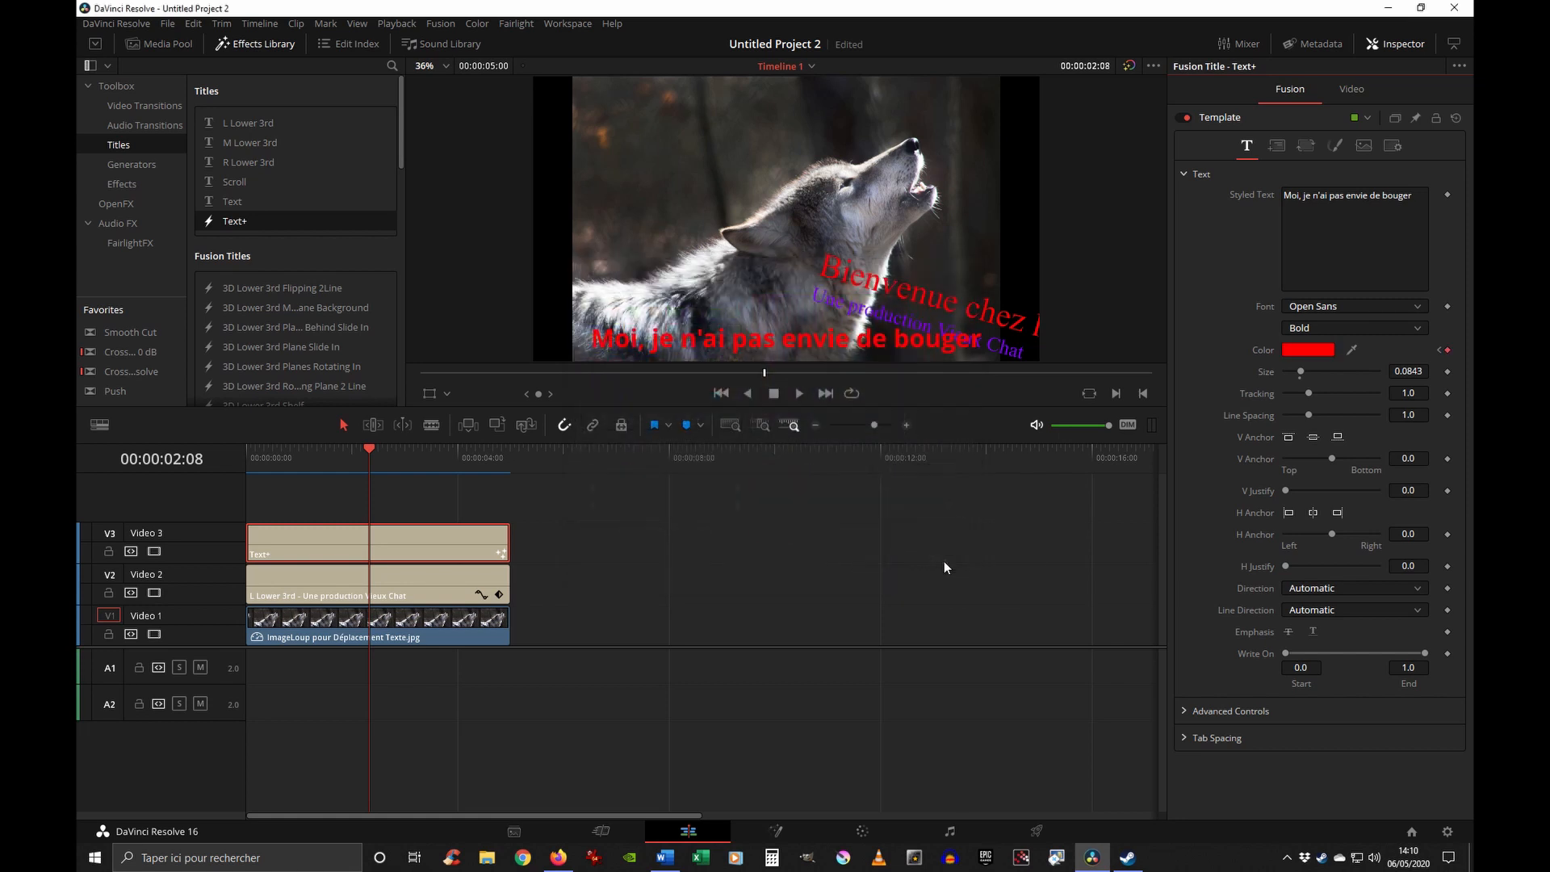
- At the lower third's last position keyframe, 00:00:04:00, keyframe the Text+ title's color to cyan, #00ffff
click(398, 588)
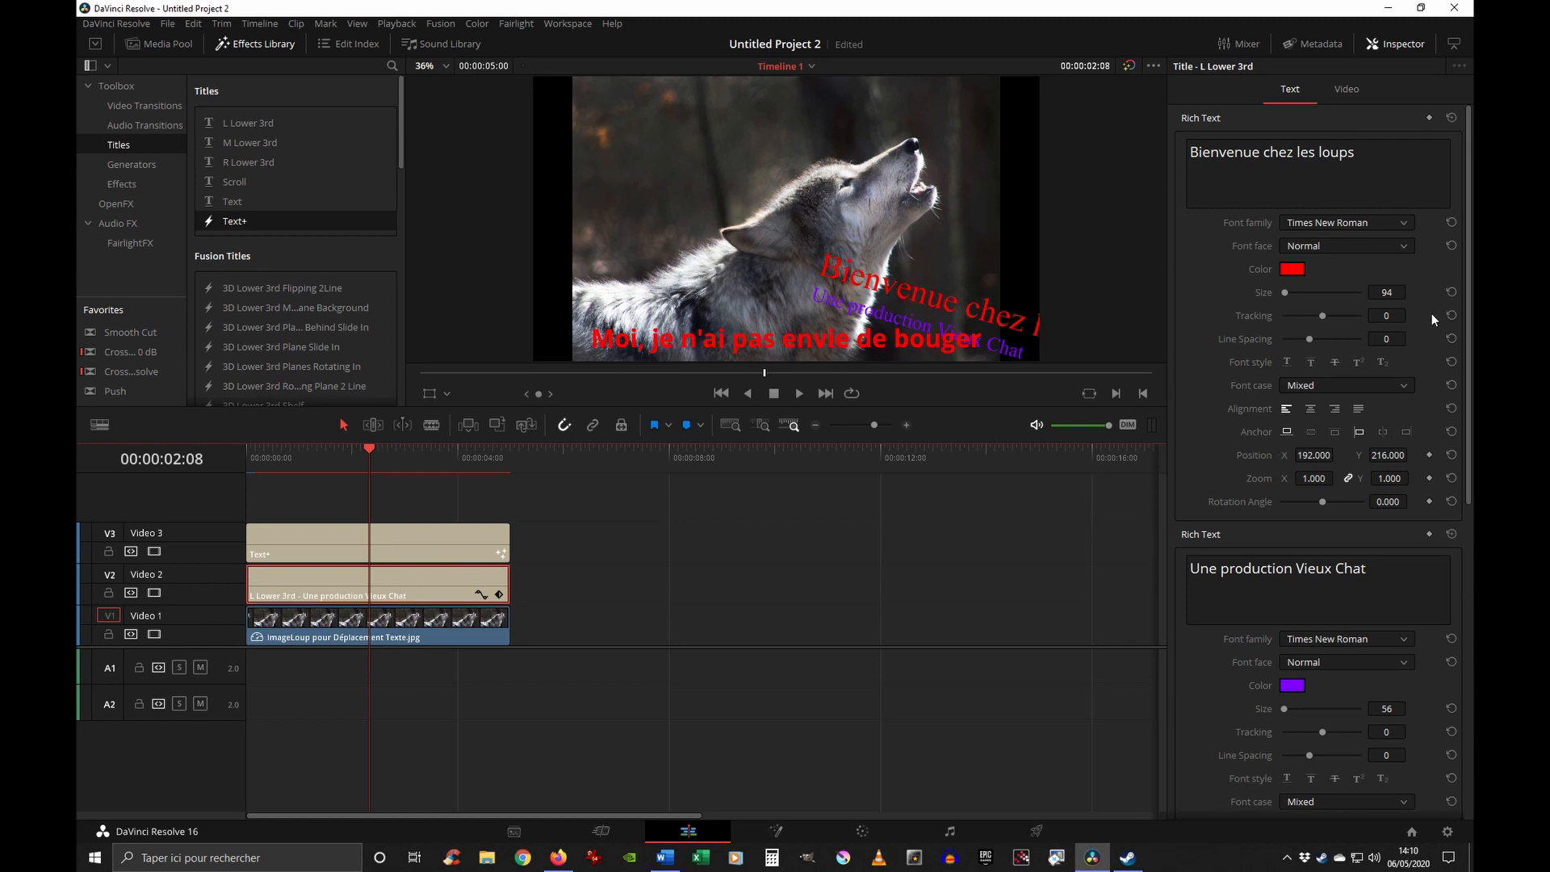
click(1346, 89)
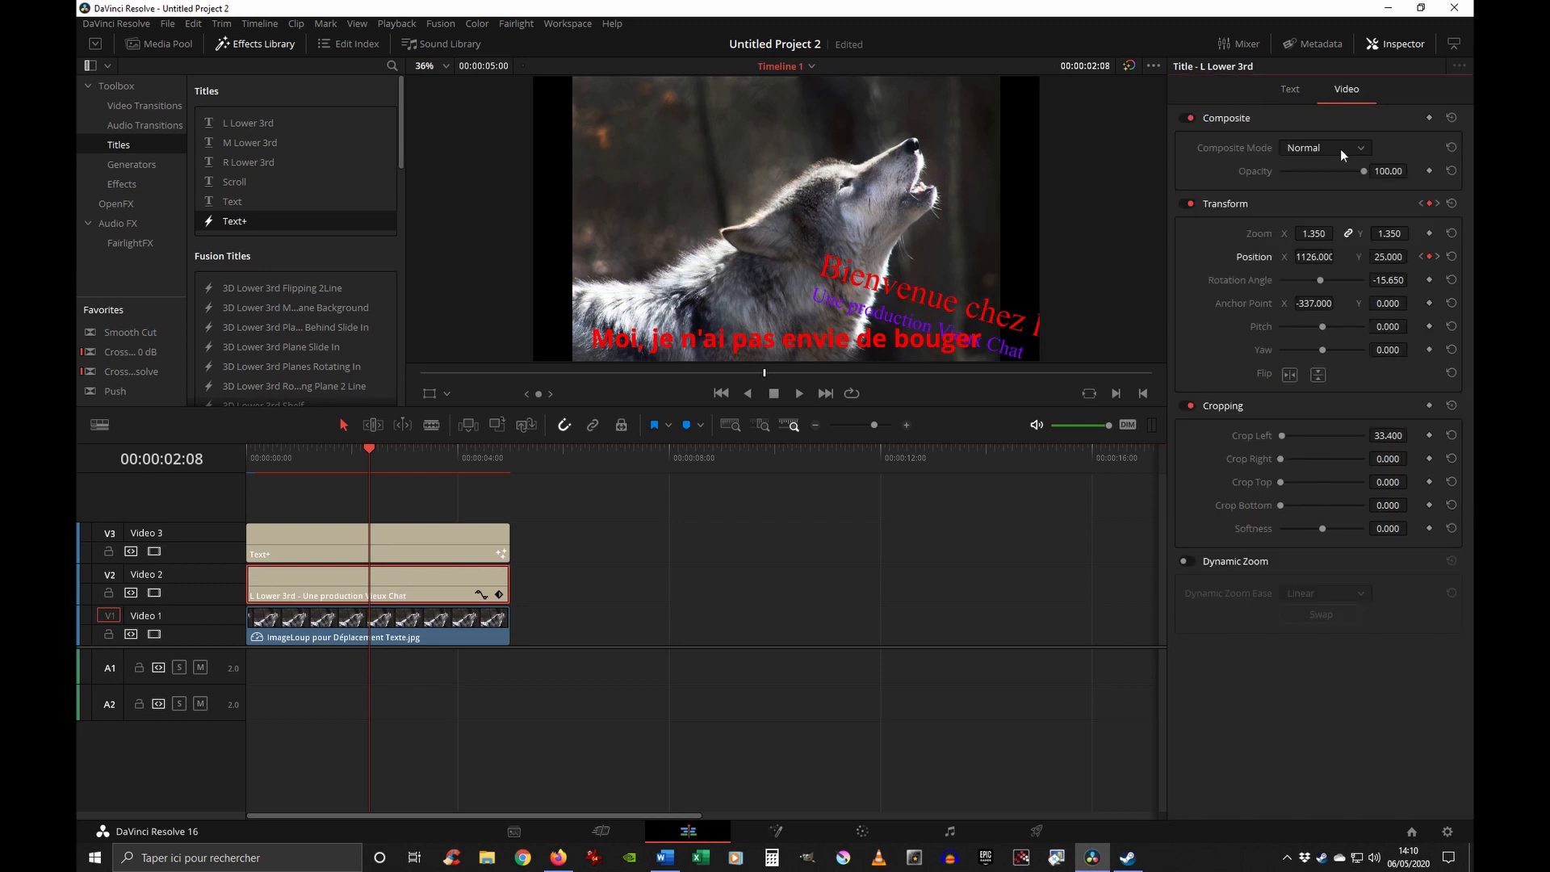
click(1437, 256)
click(445, 541)
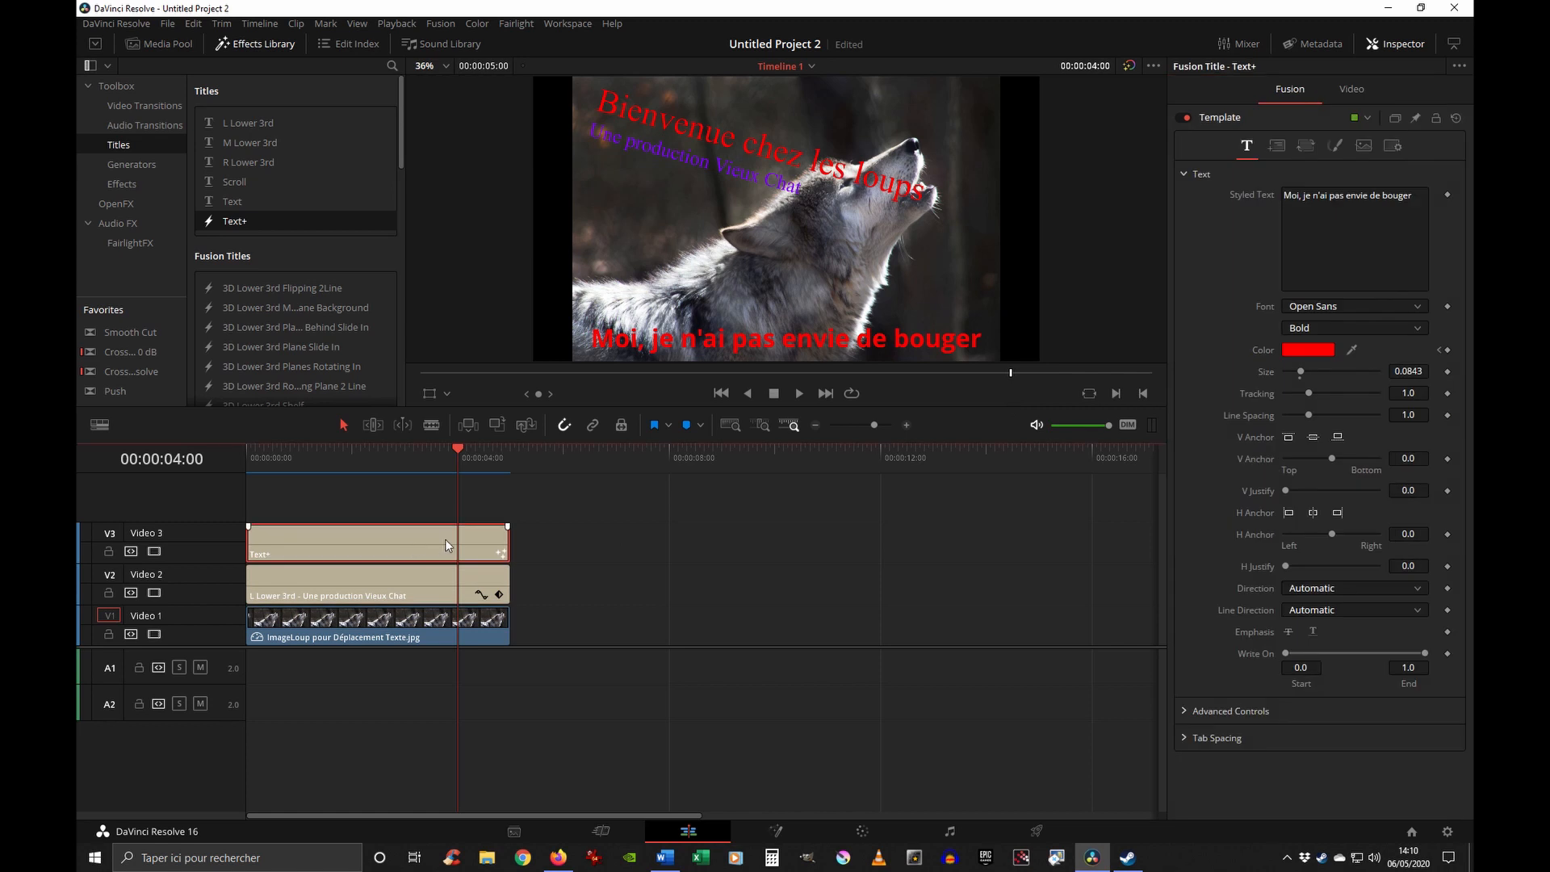
click(1315, 351)
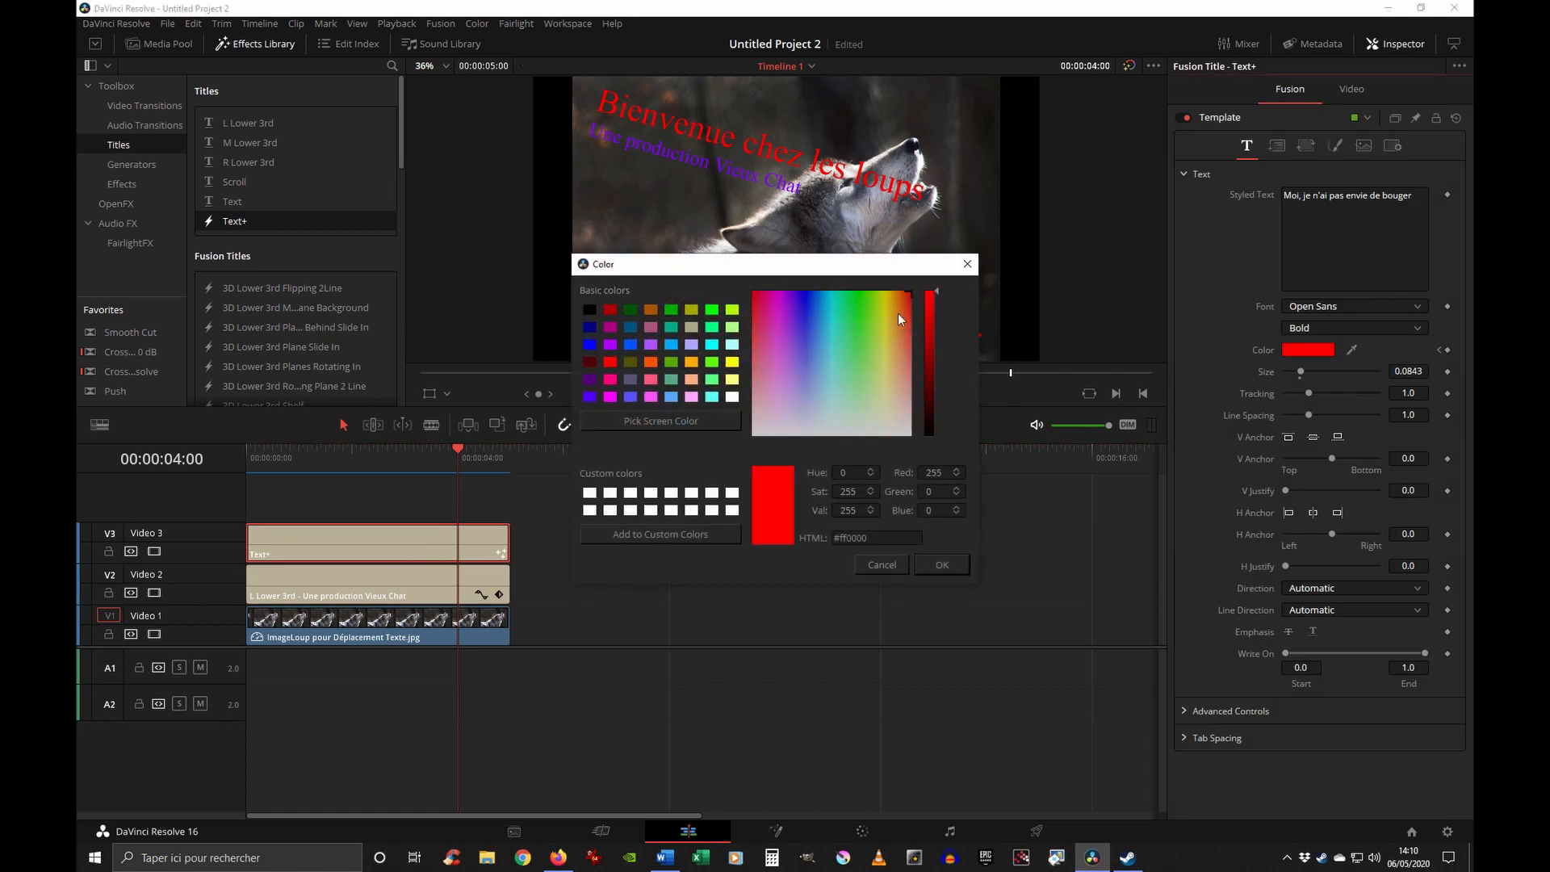
click(884, 292)
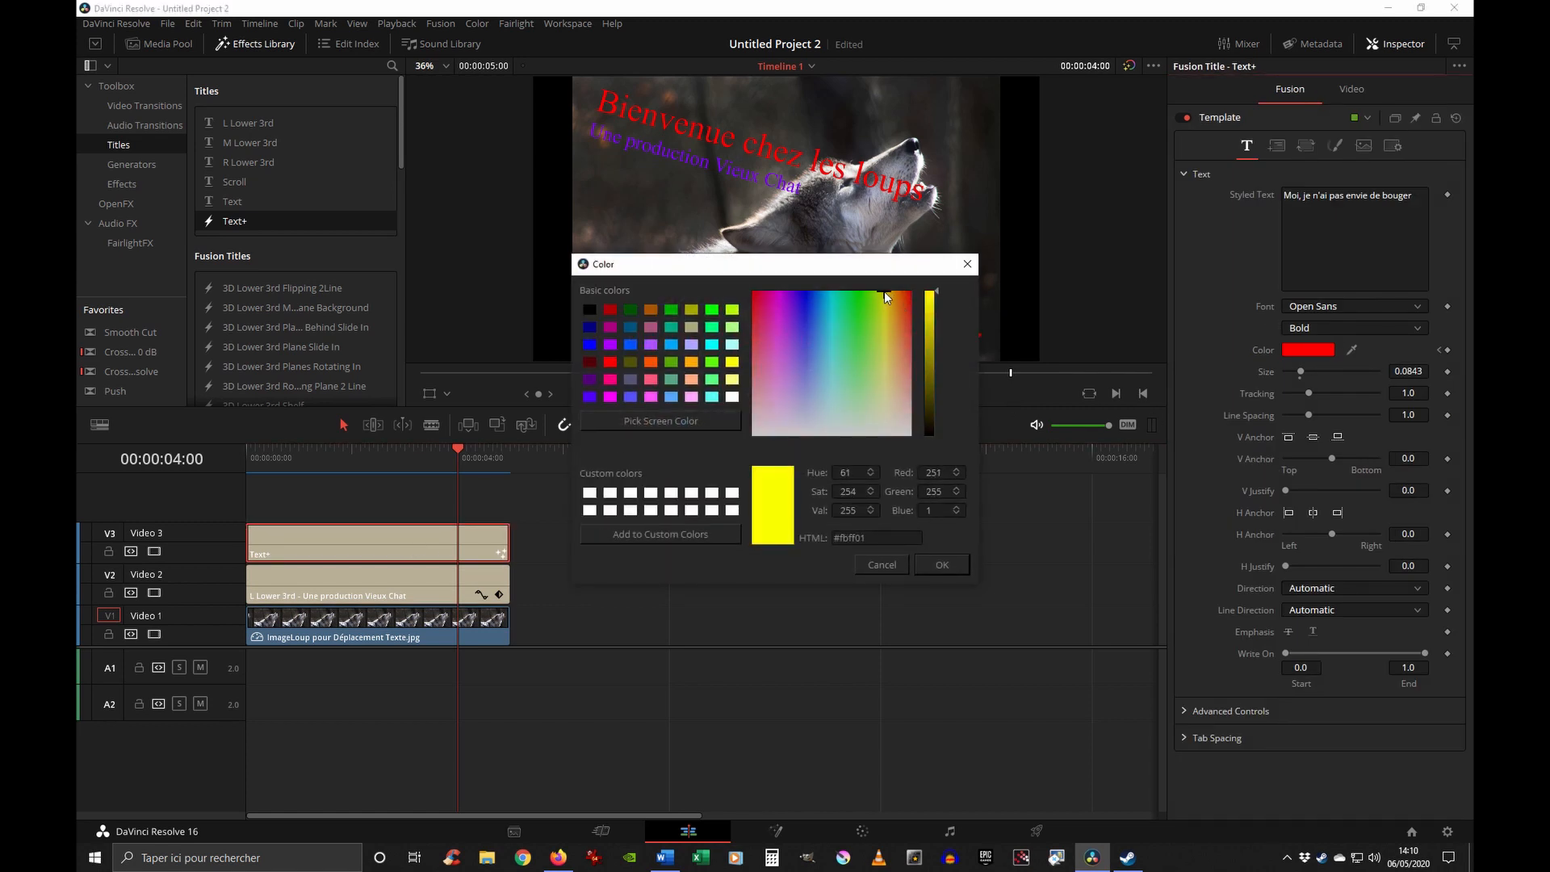
drag(811, 288, 831, 288)
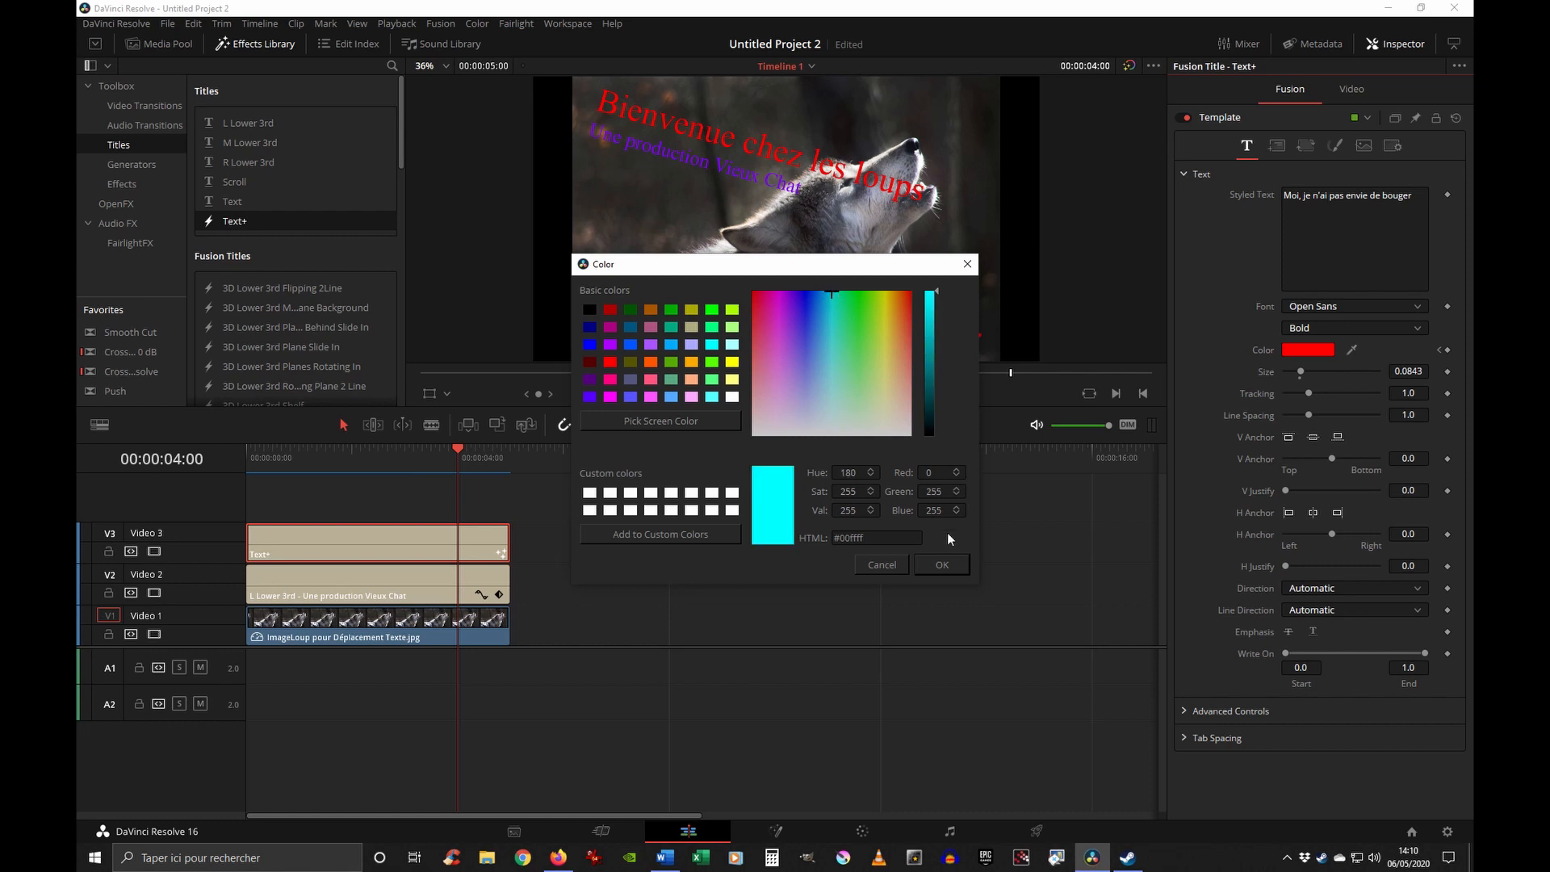
click(942, 564)
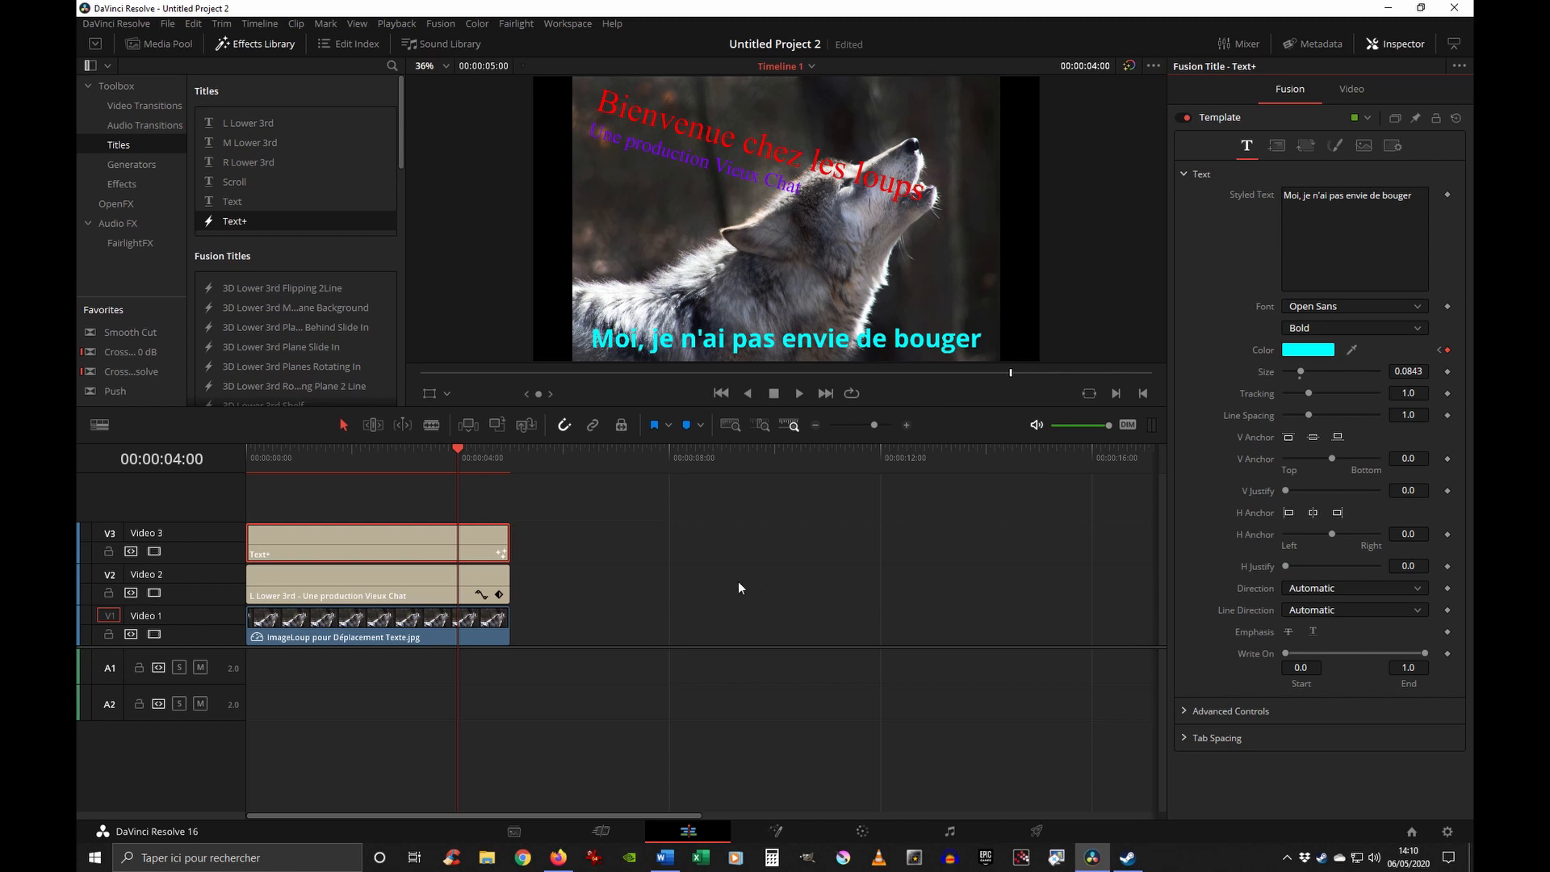
- Play the timeline from the start to review the Text+ color changes alongside the lower third's movement
drag(441, 464, 245, 465)
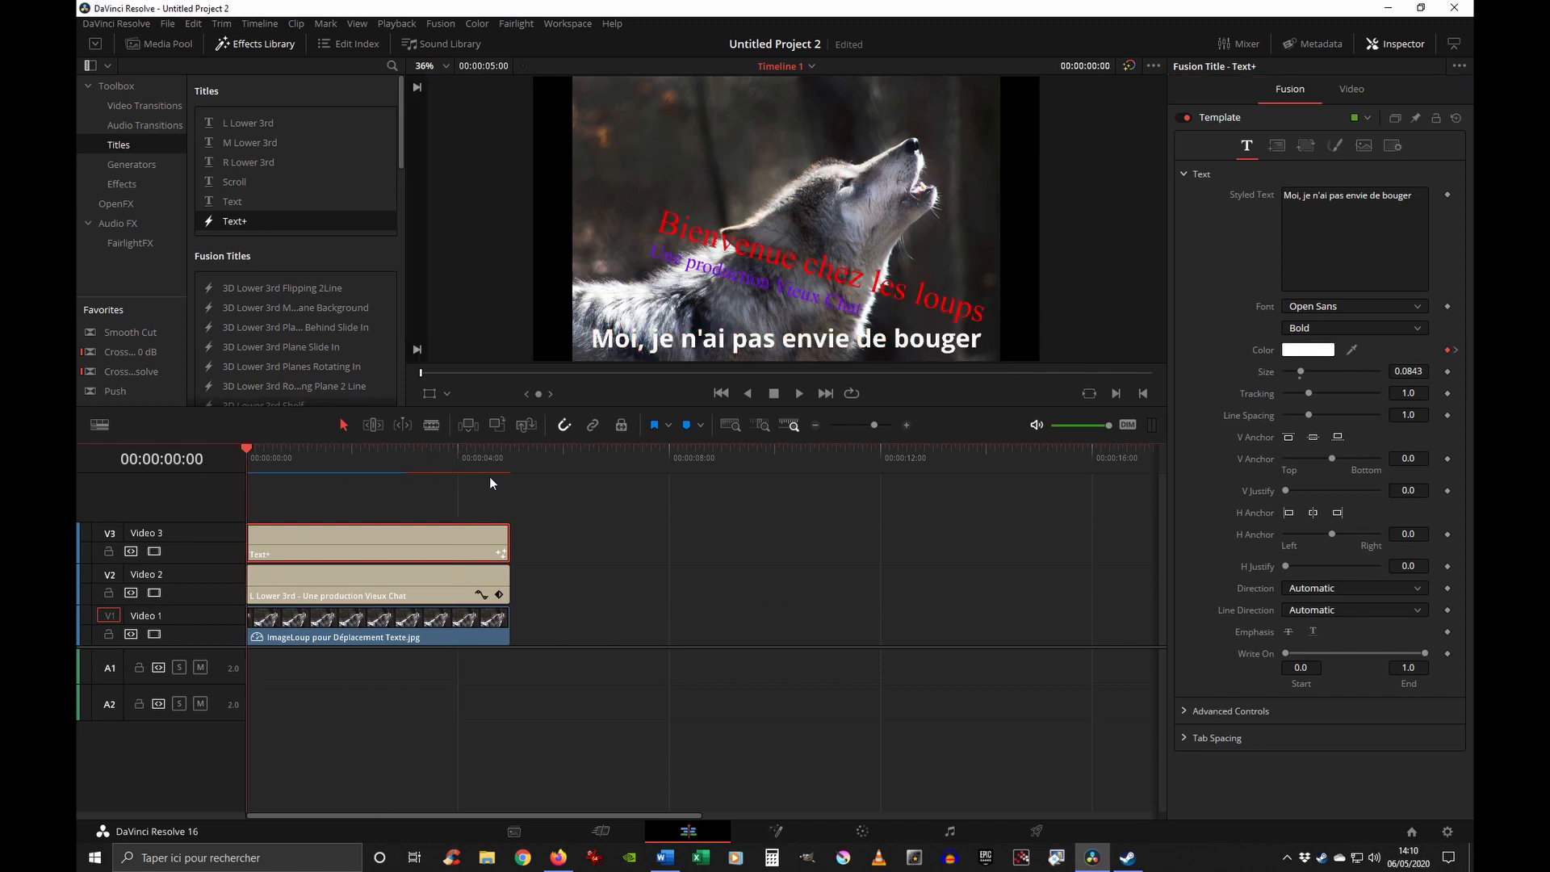
click(798, 391)
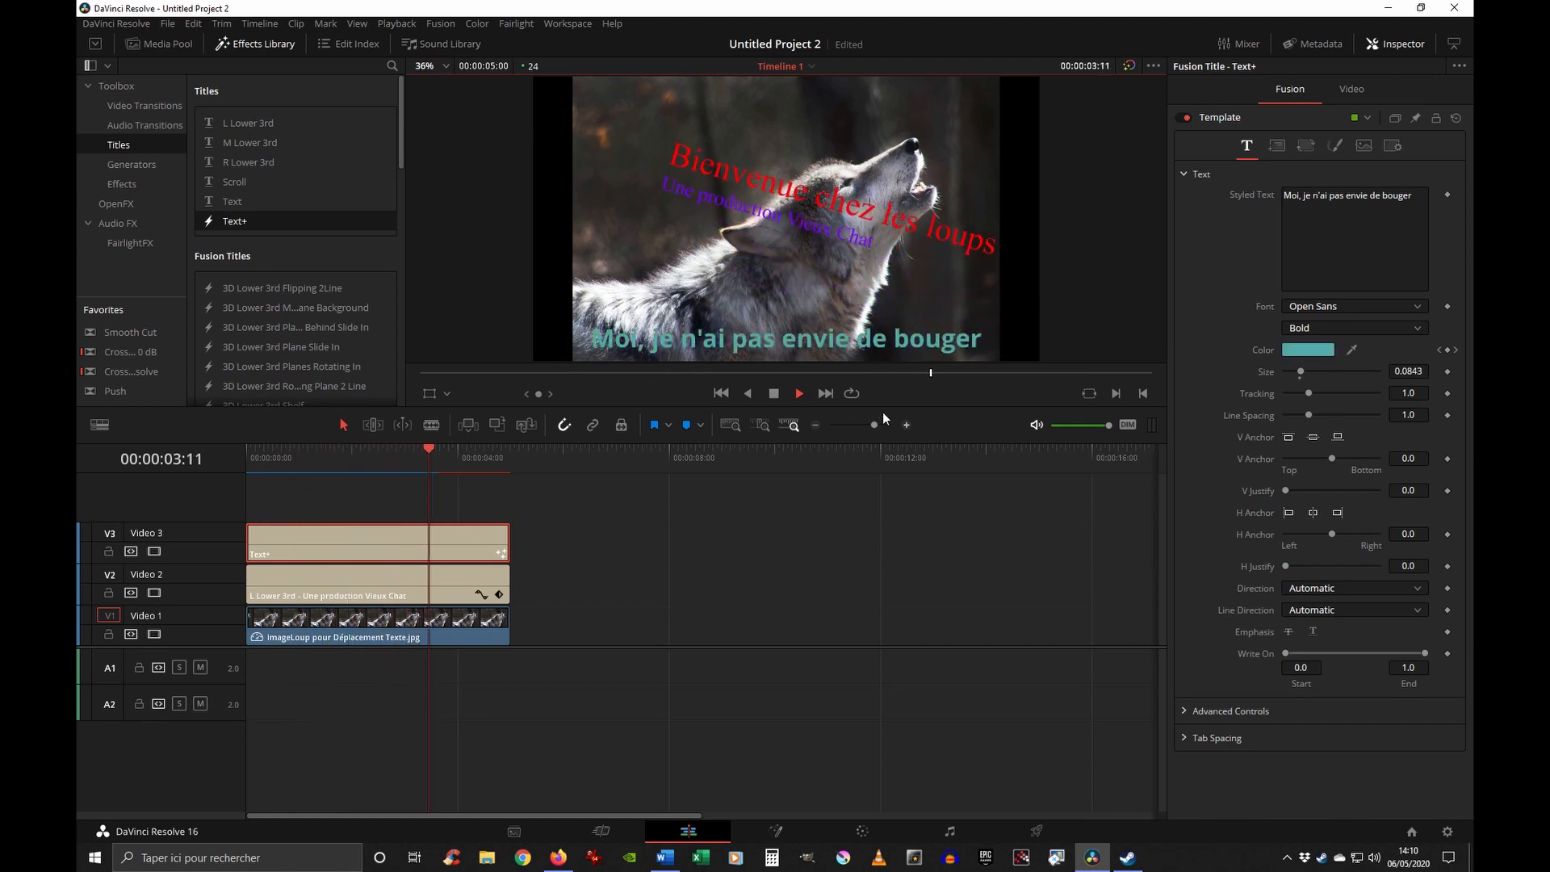
key(space)
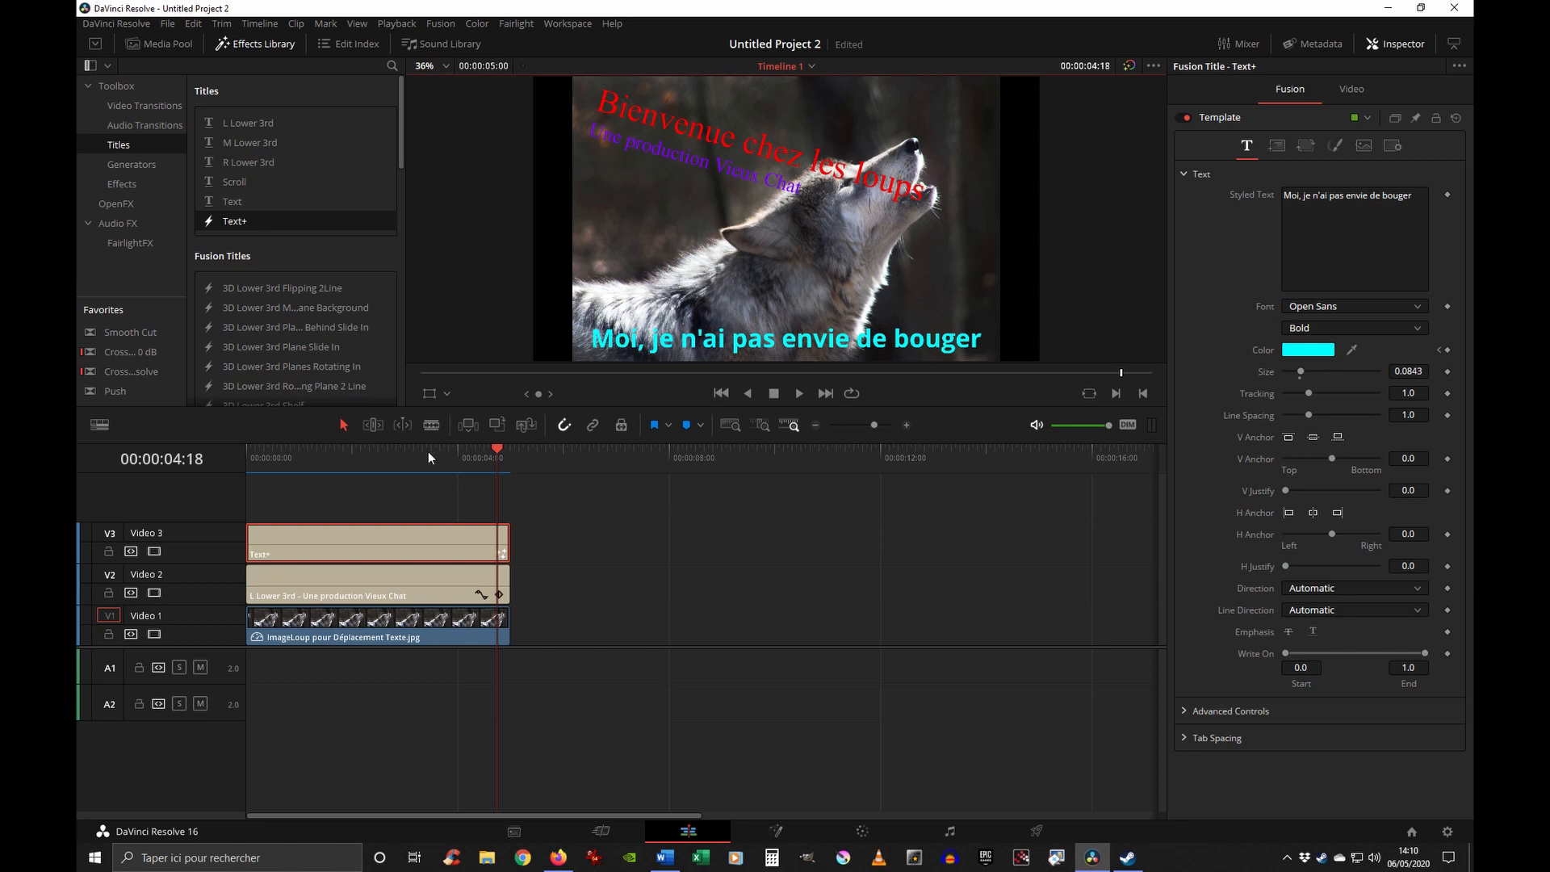
drag(428, 452, 472, 468)
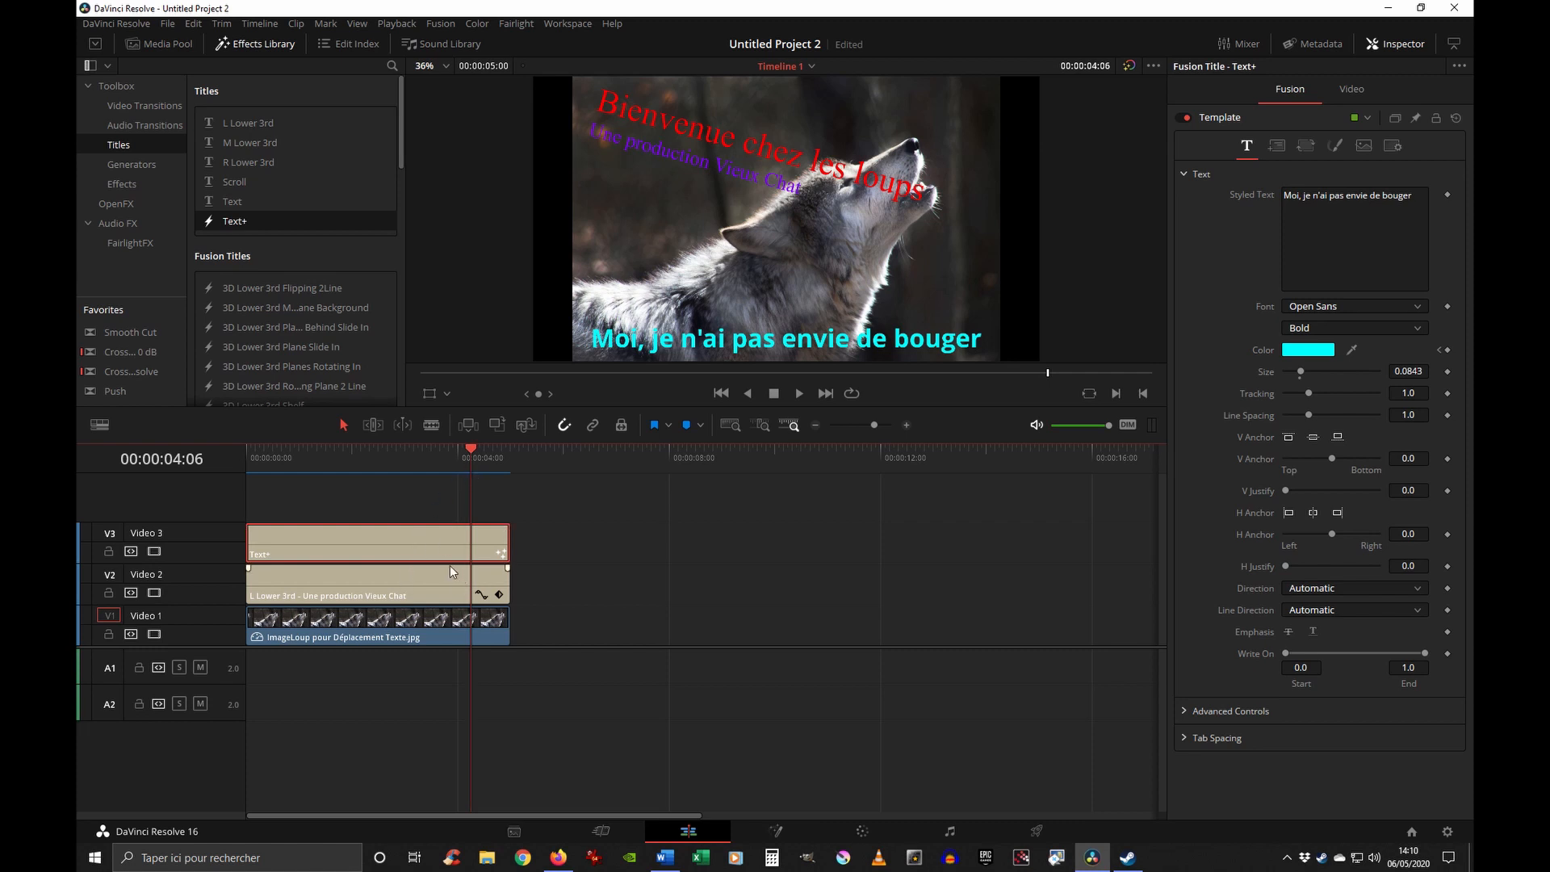
- Copy the wolf image clip on Video 1 to 00:00:05:23, leaving a gap after the original
click(419, 578)
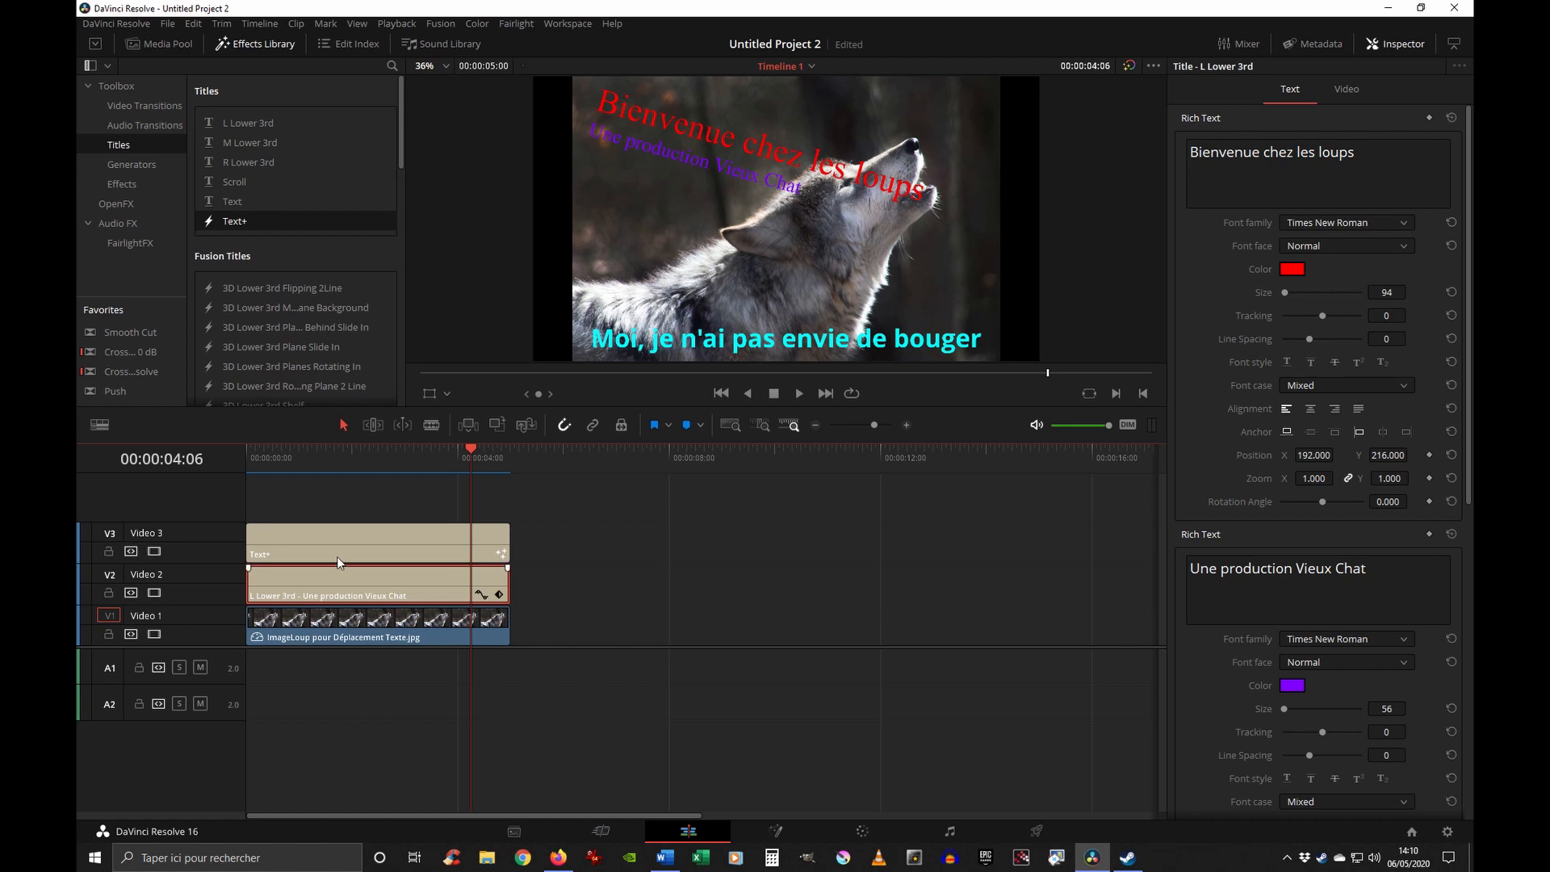
click(561, 458)
click(352, 627)
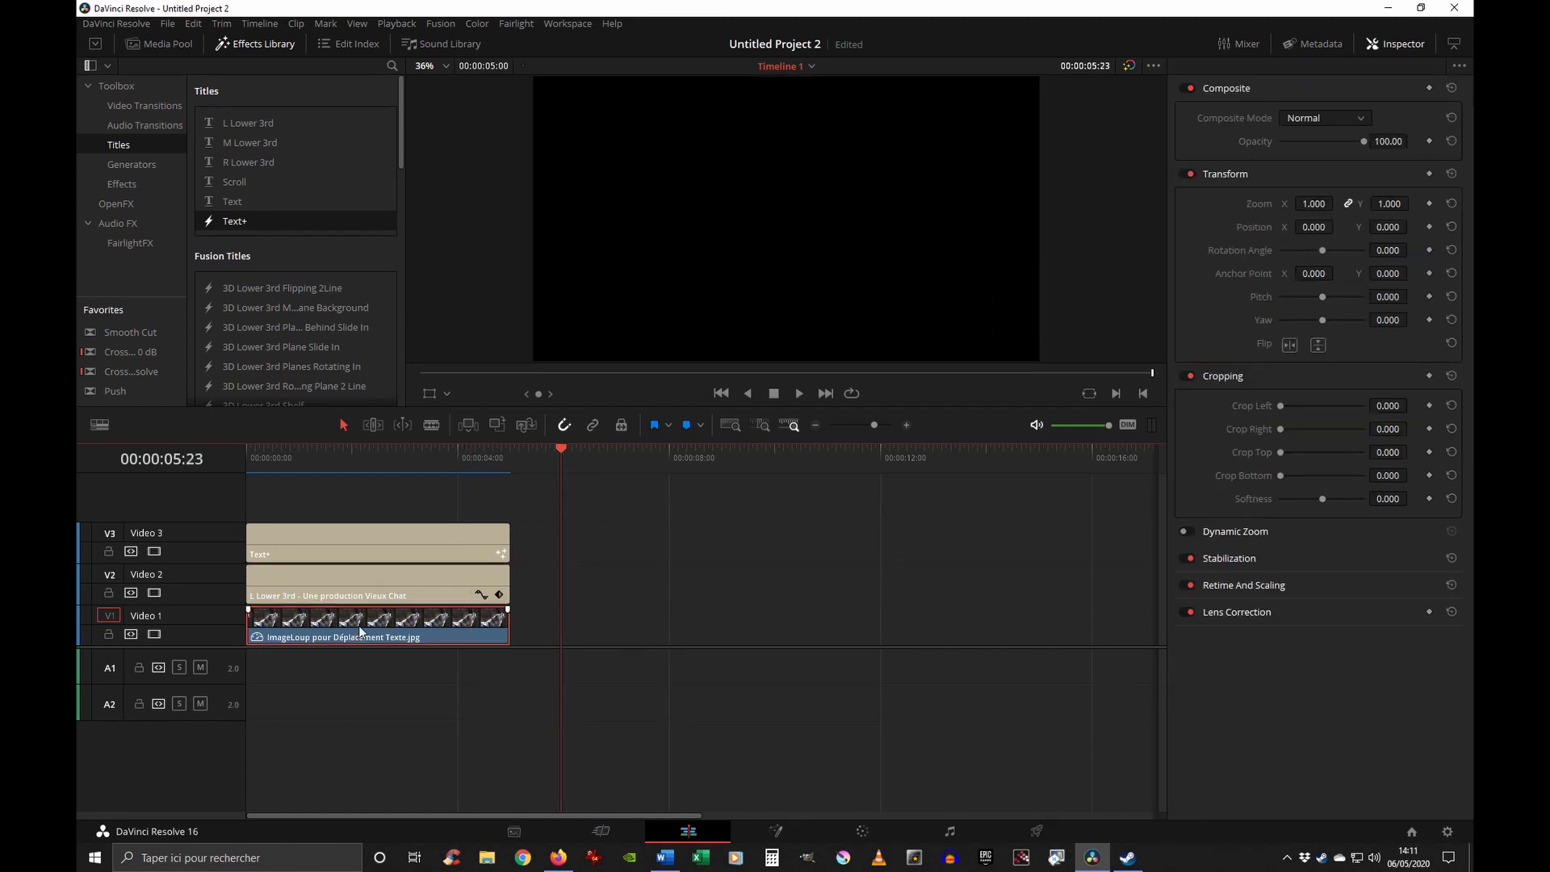
drag(358, 624, 670, 638)
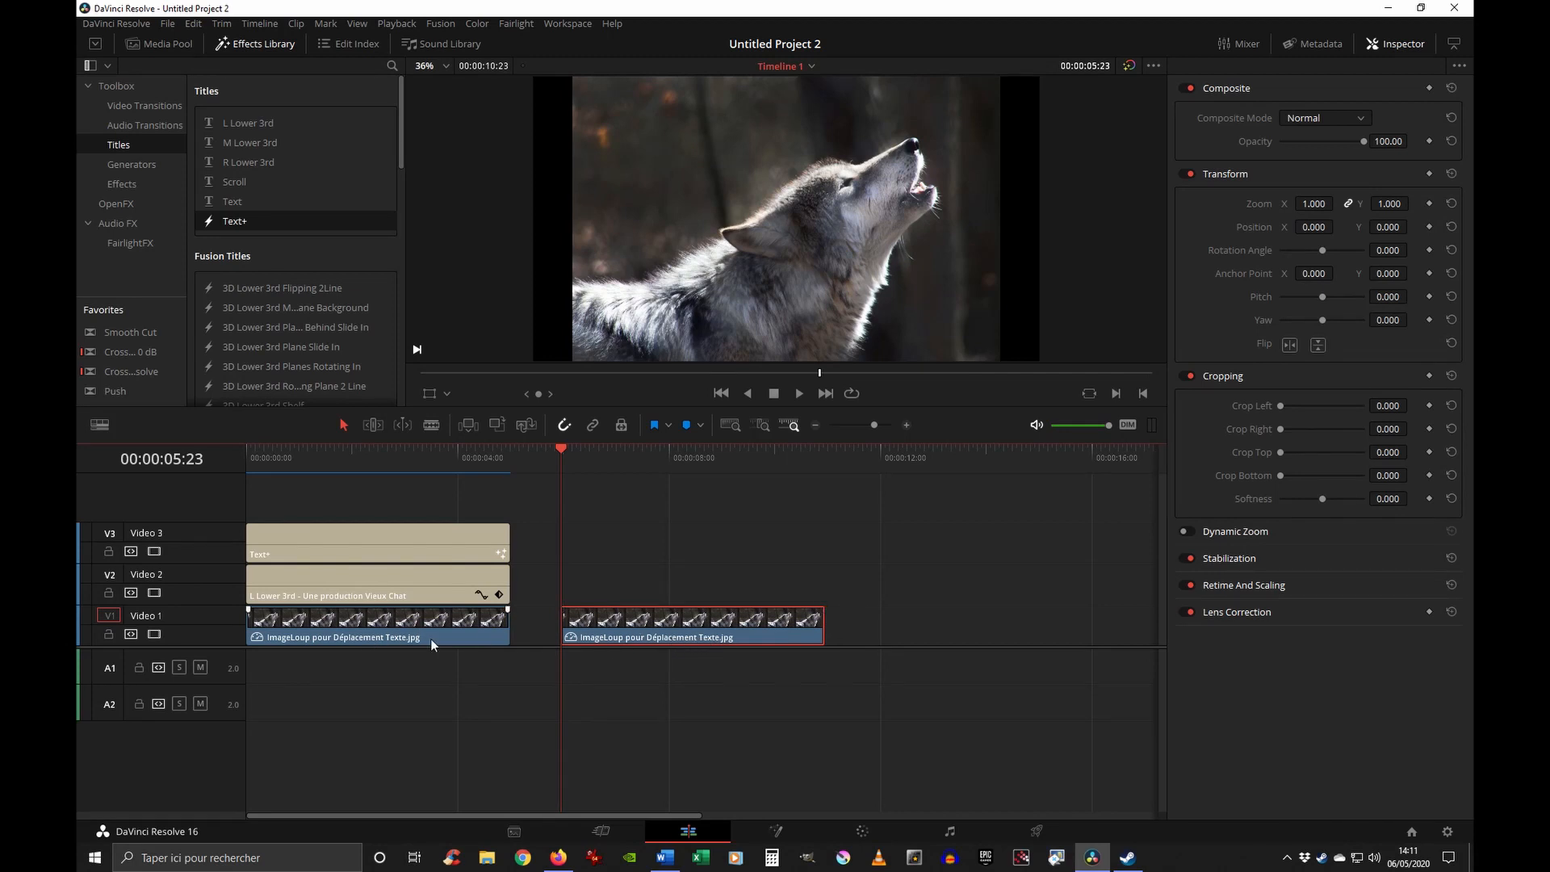
click(376, 623)
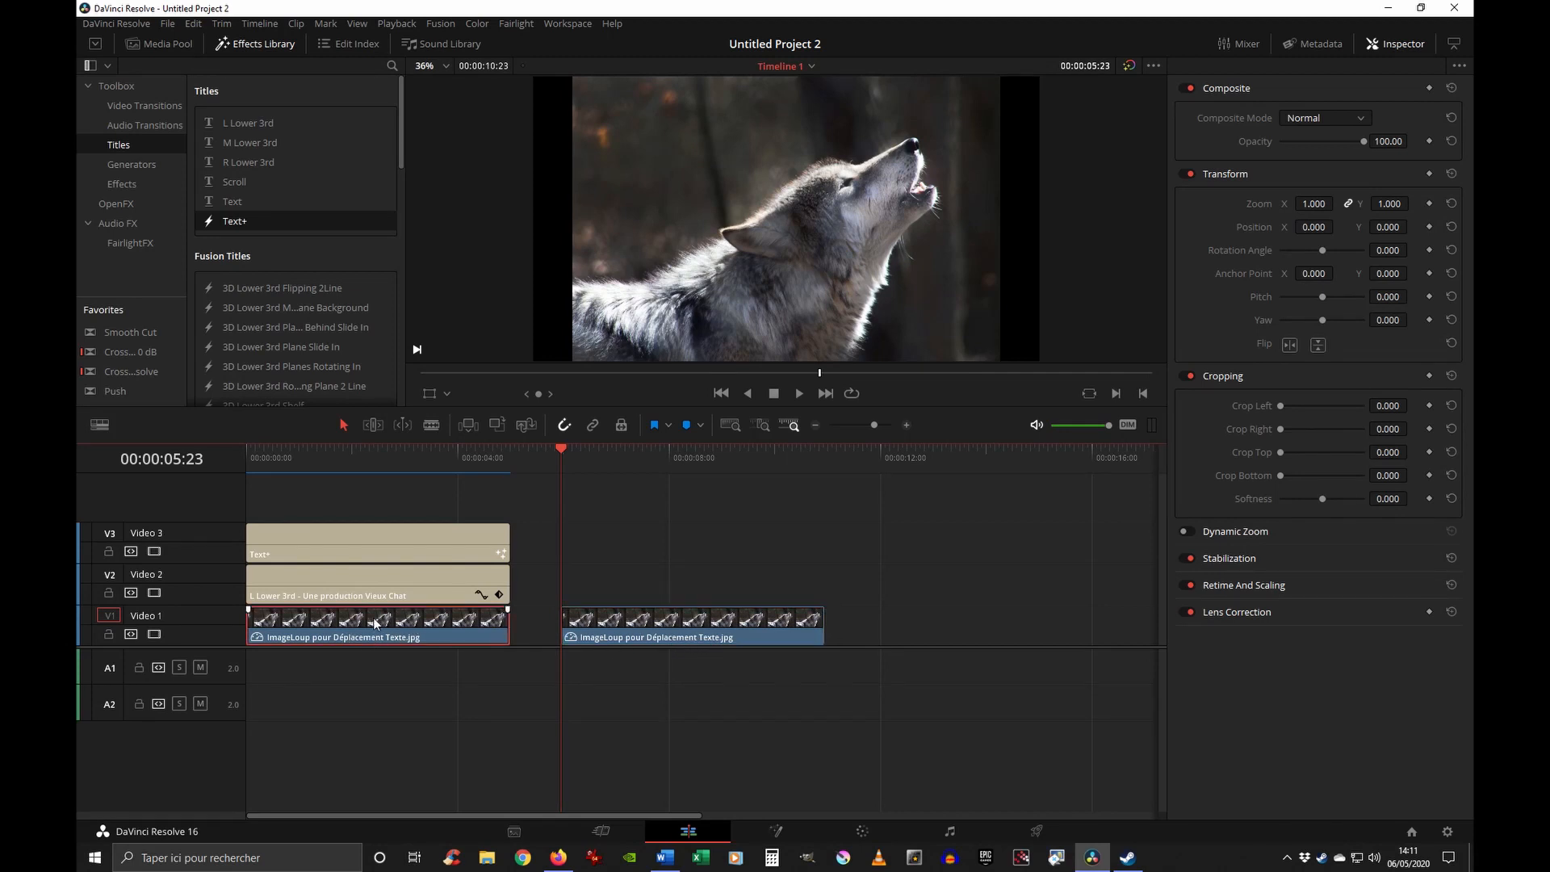
drag(375, 623, 535, 640)
key(Delete)
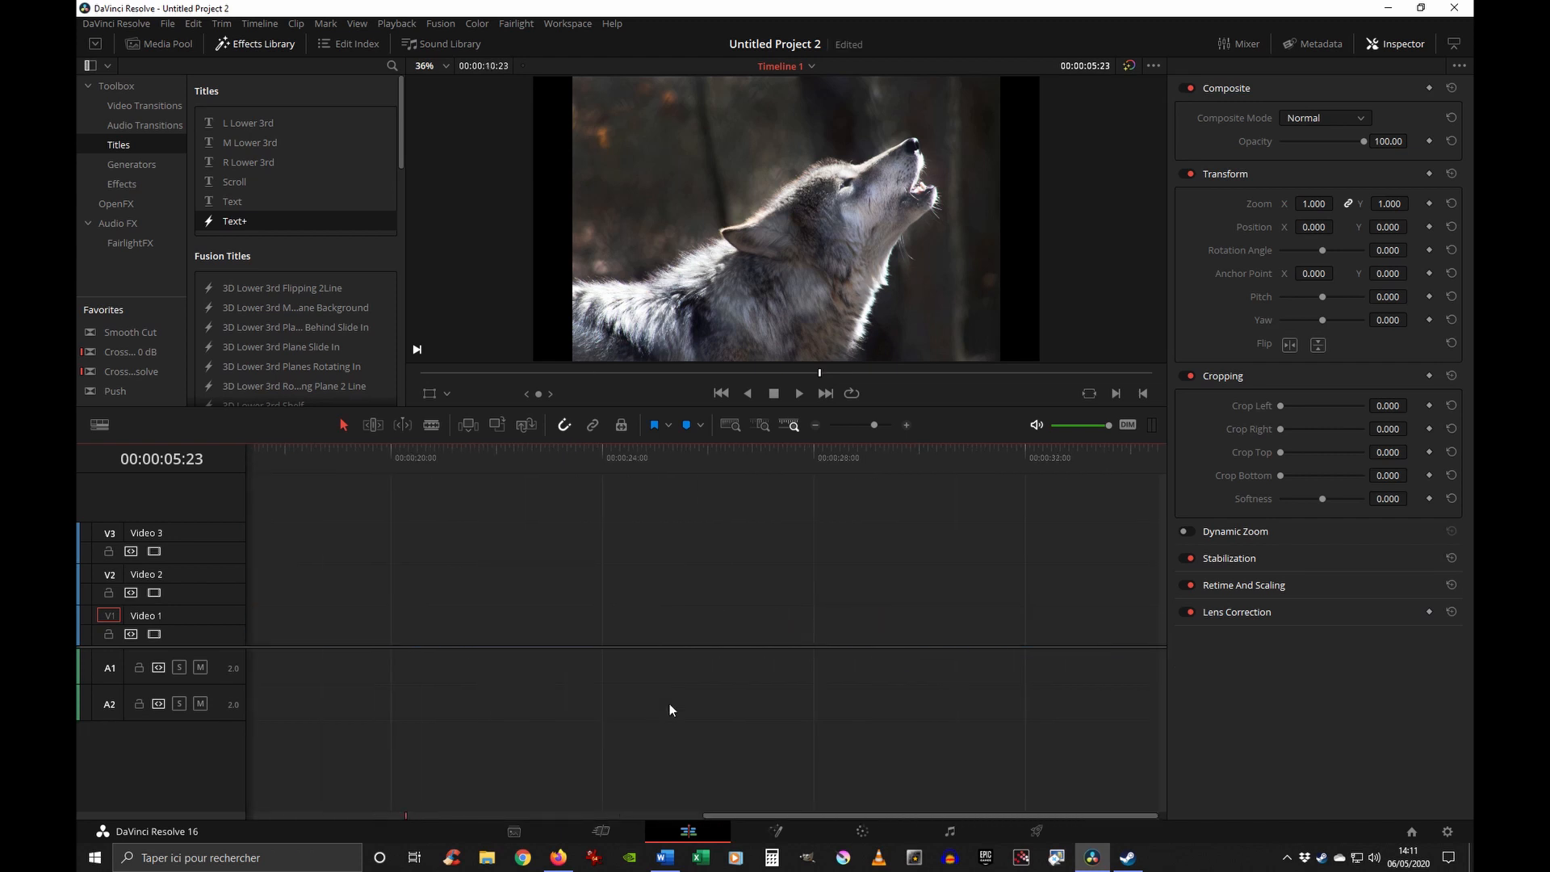
key(ctrl+z)
key(ctrl+z)
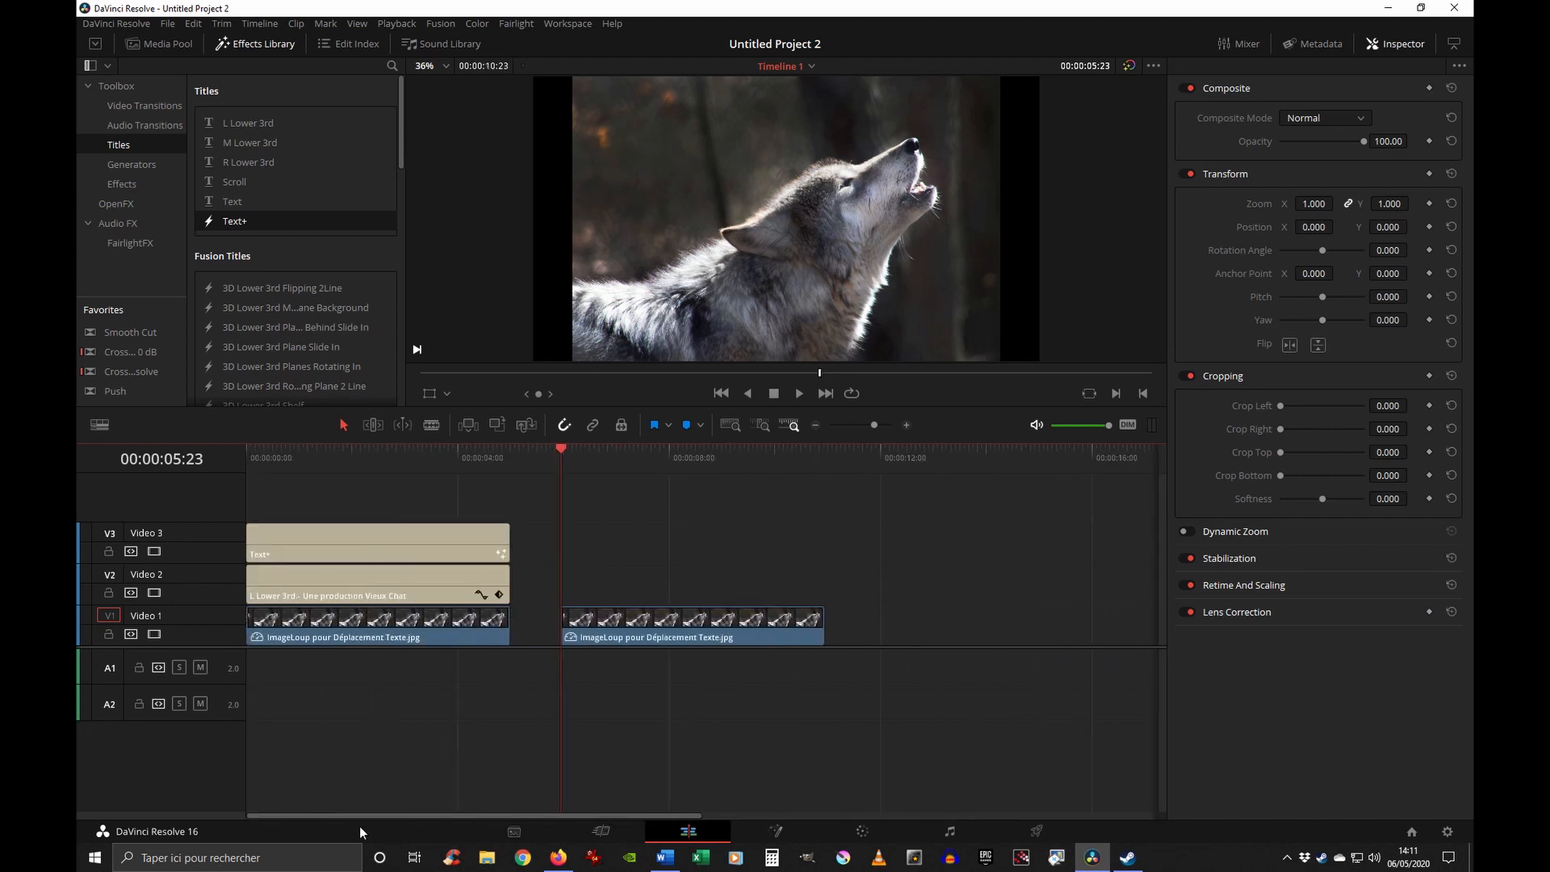
- Preview the titles at 00:00:03:00, and select the copied wolf image clip with the playhead at 00:00:07:23
click(756, 631)
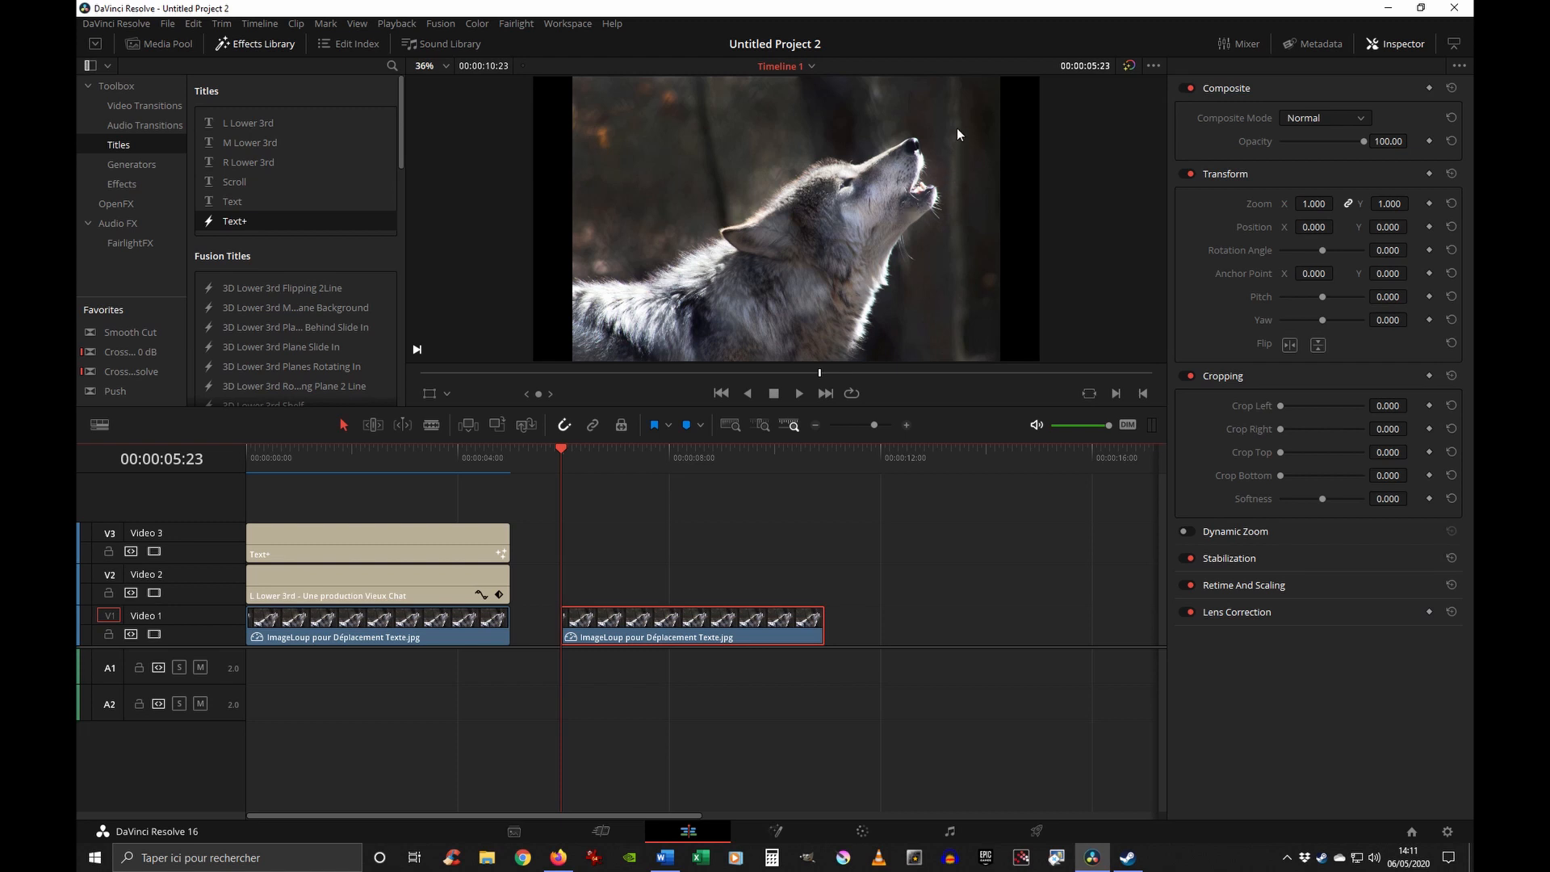
click(725, 229)
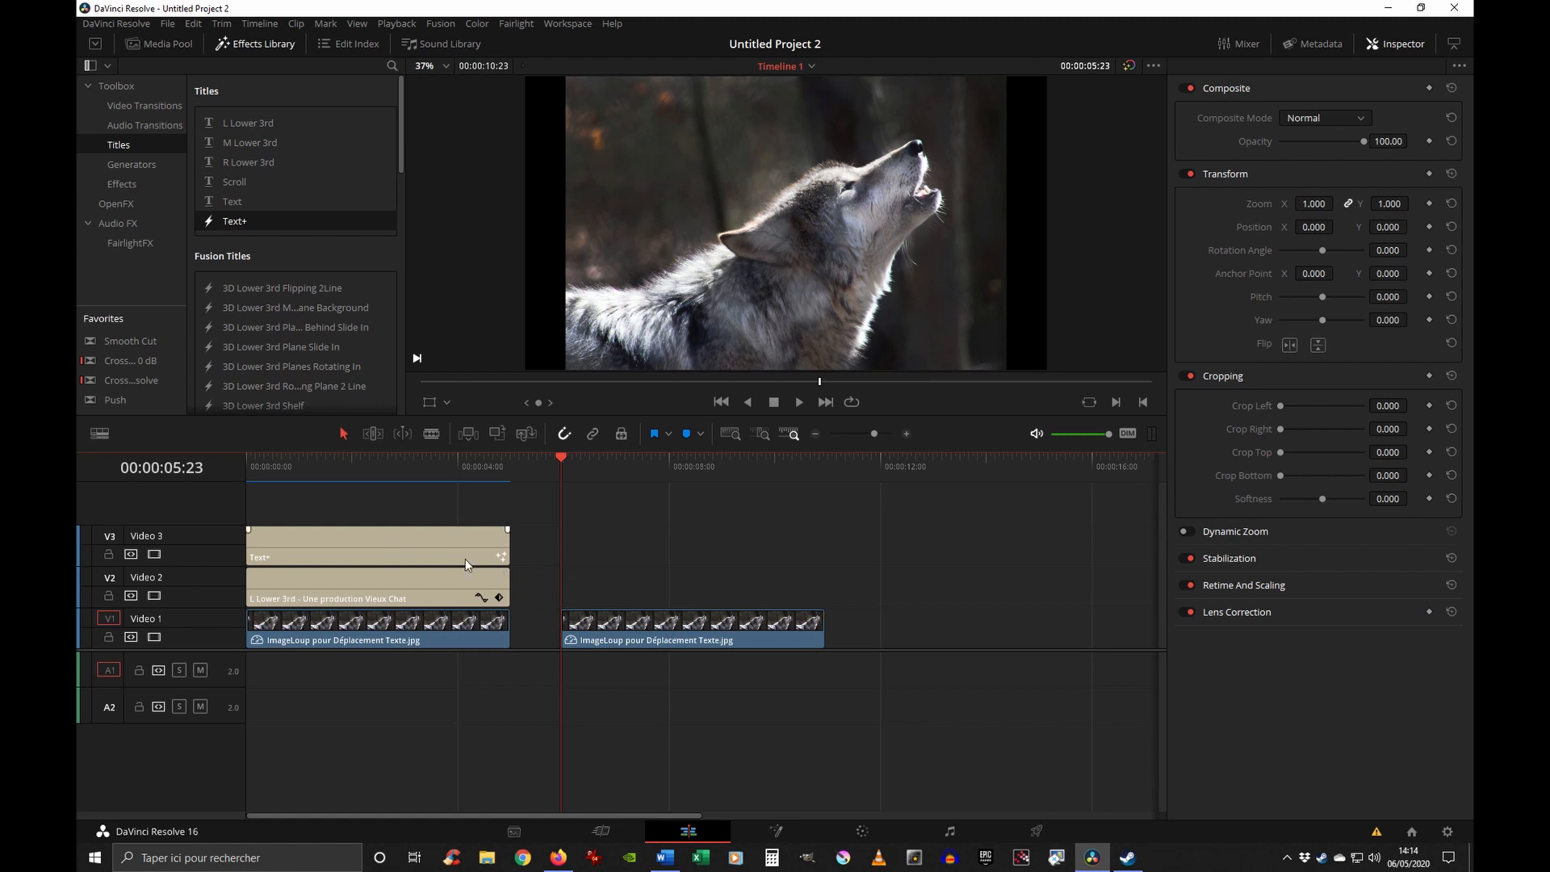
click(404, 462)
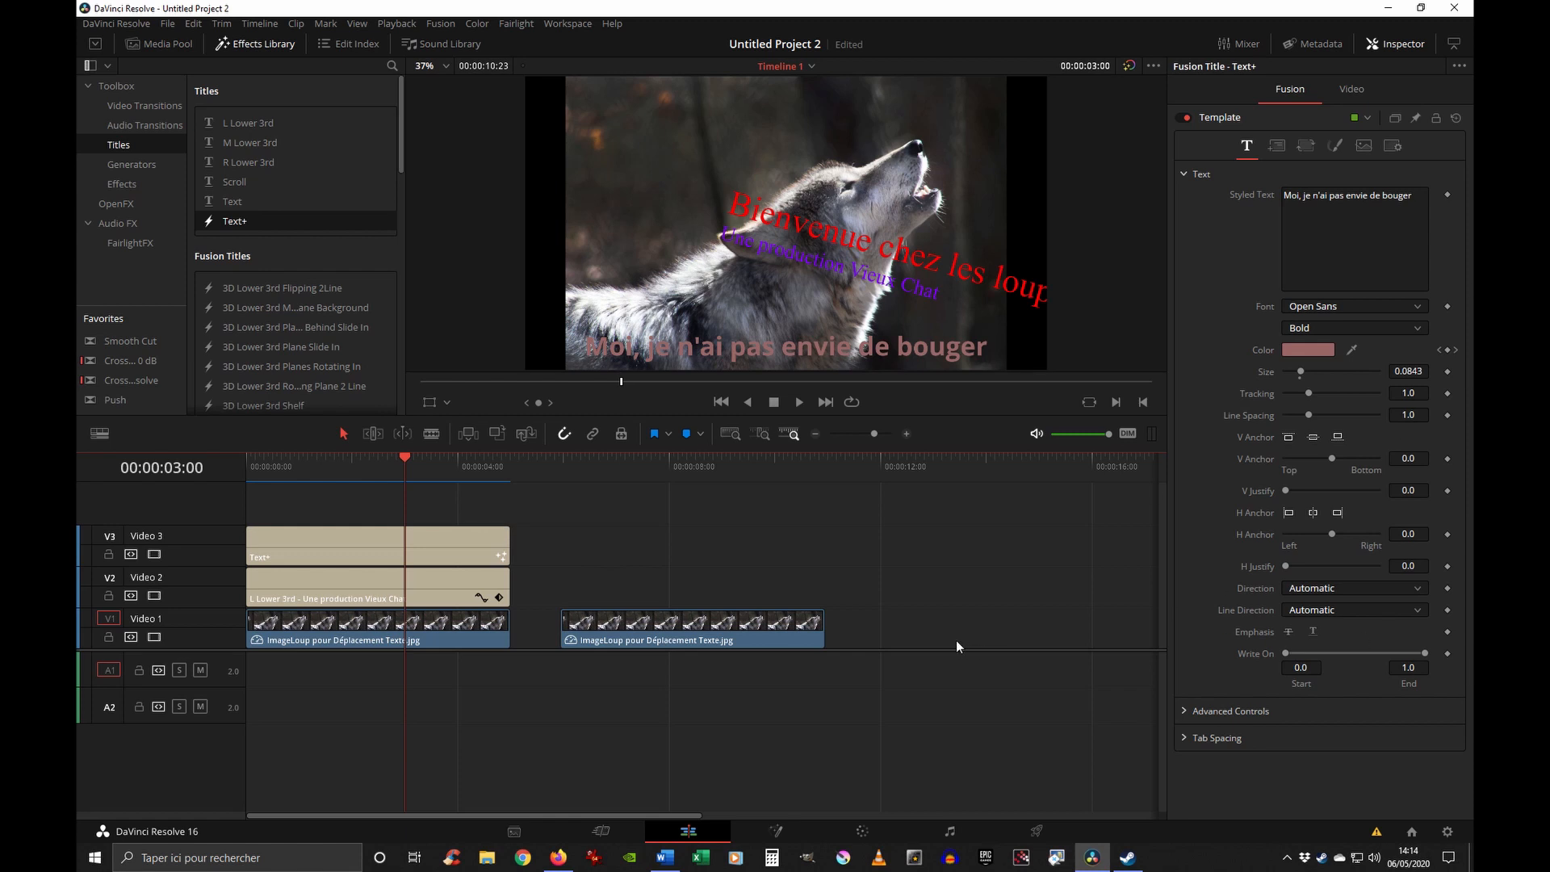
click(666, 466)
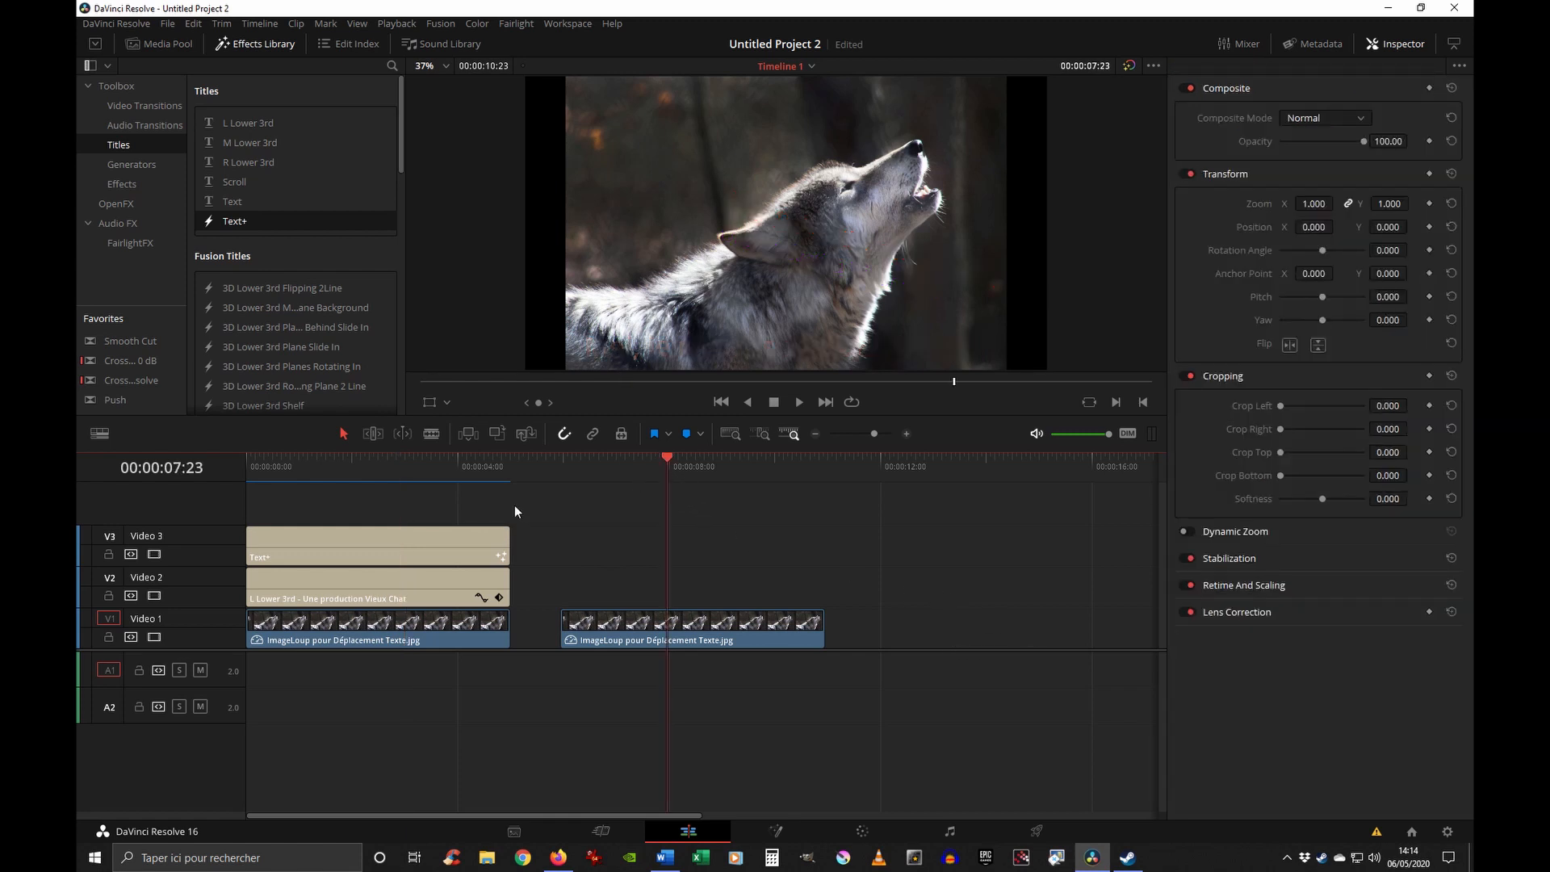
click(700, 639)
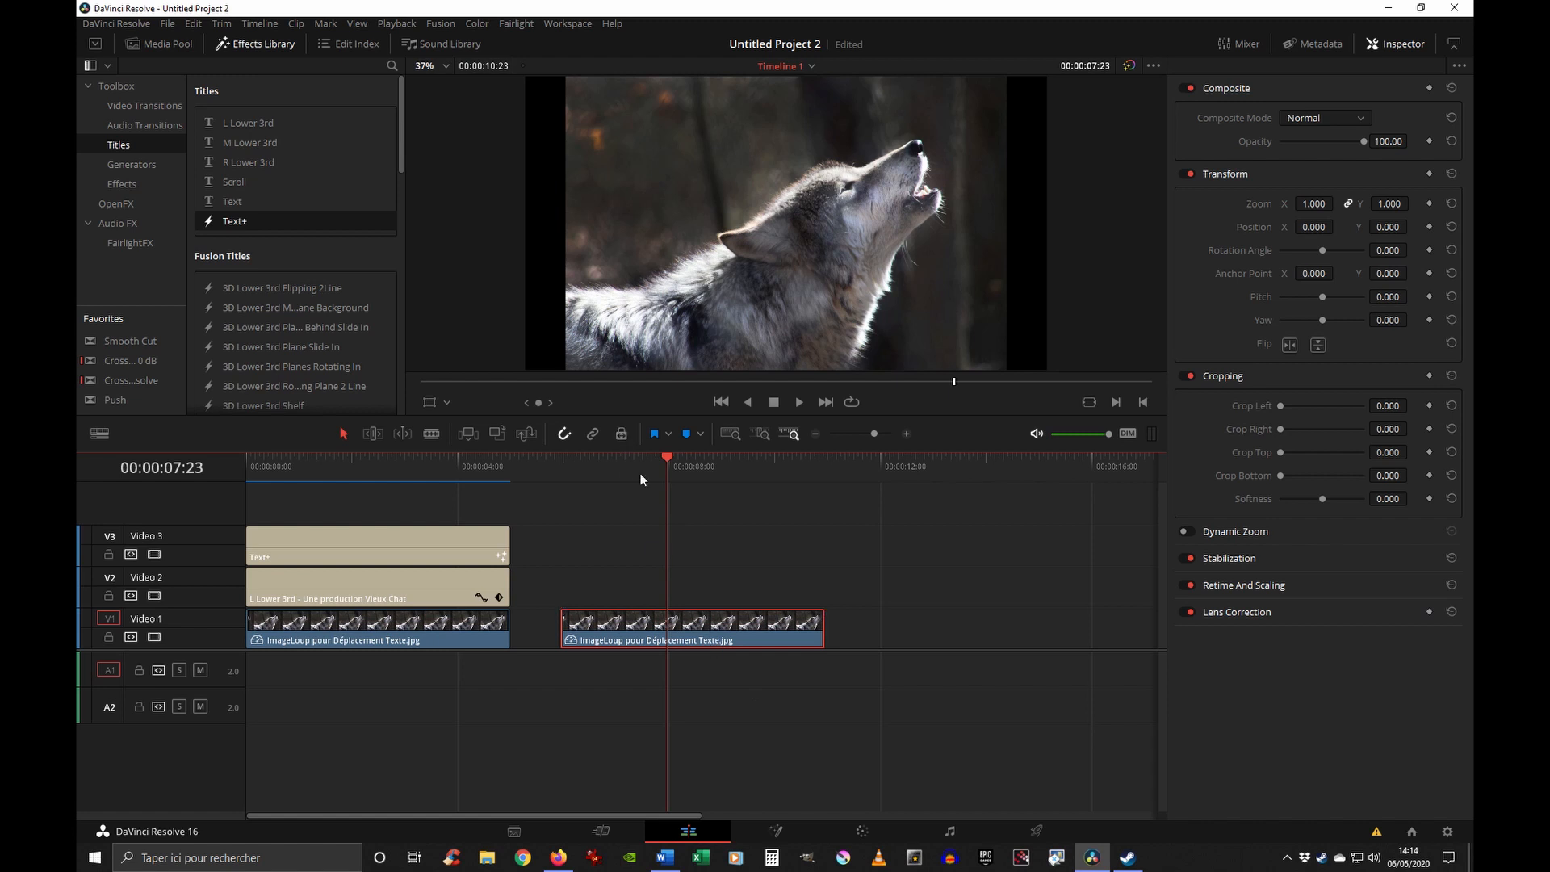
- Open the copied wolf image clip on the Fusion page and scrub through its frames to frame 35
mouse_move(640, 473)
mouse_down()
mouse_move(747, 458)
mouse_move(626, 478)
mouse_move(777, 489)
mouse_move(661, 489)
mouse_up()
click(775, 832)
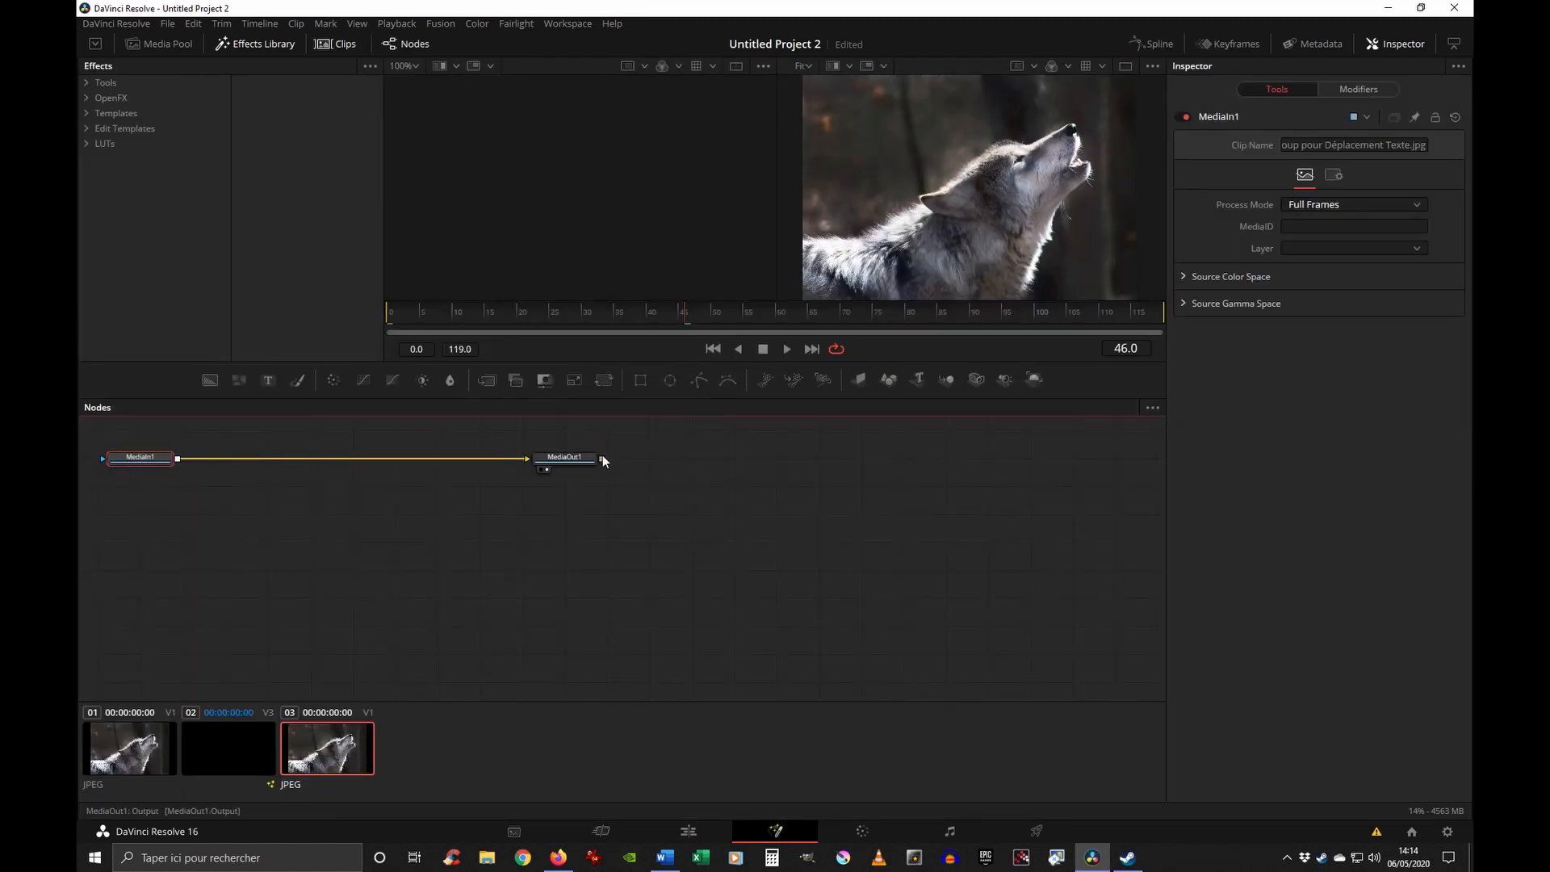
click(400, 317)
click(928, 315)
drag(928, 312, 765, 319)
click(882, 323)
click(128, 429)
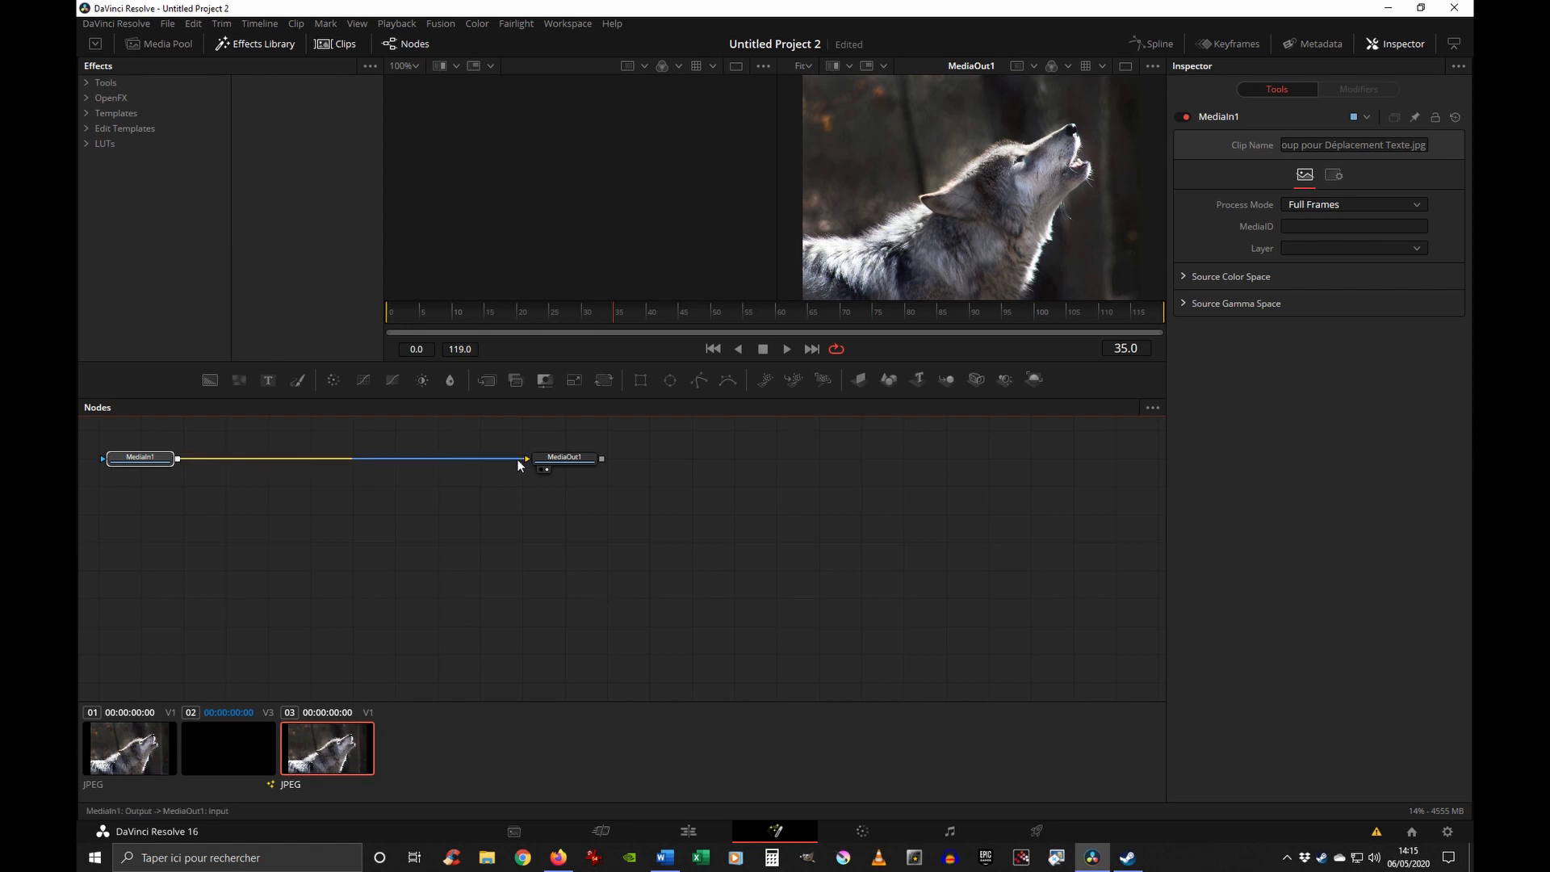
- Move the MediaOut1 node farther from MediaIn1, and show MediaIn1 in the empty viewer
drag(569, 459, 606, 460)
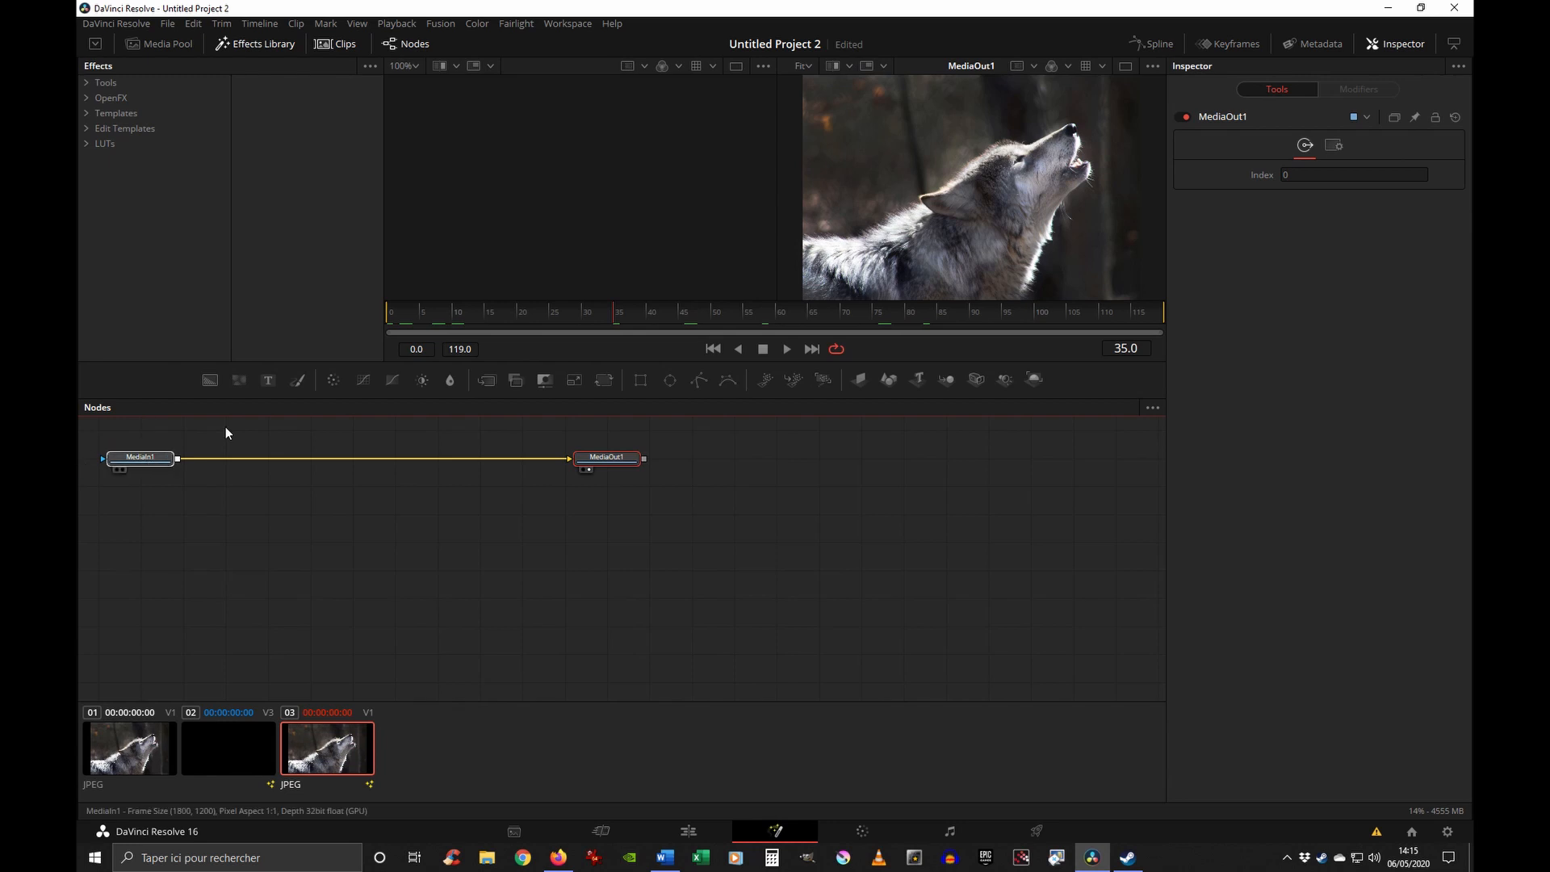
drag(564, 208, 578, 193)
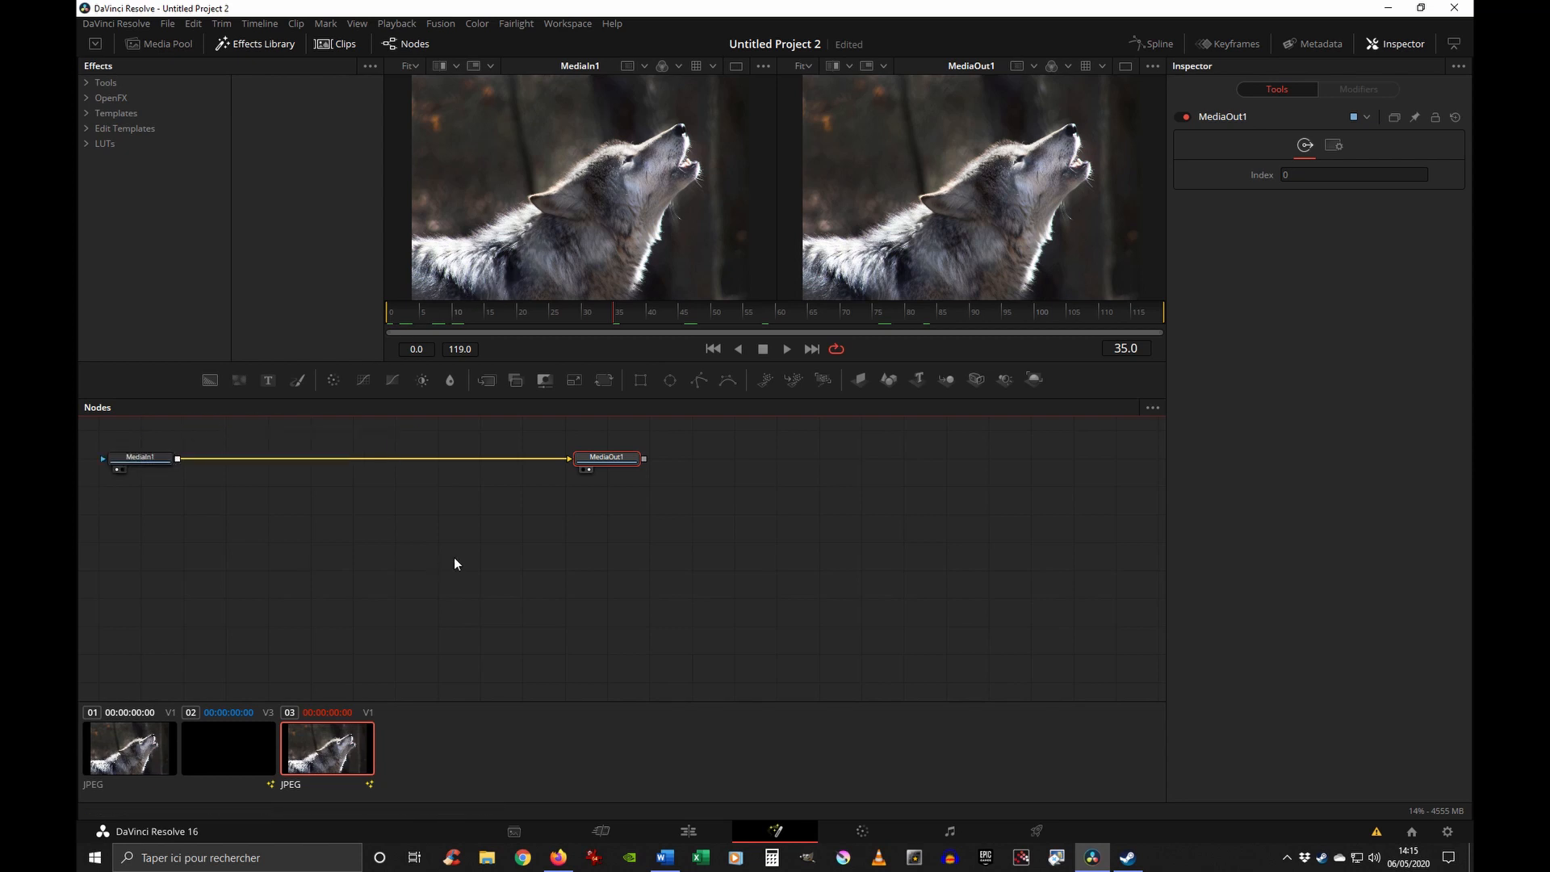
click(147, 458)
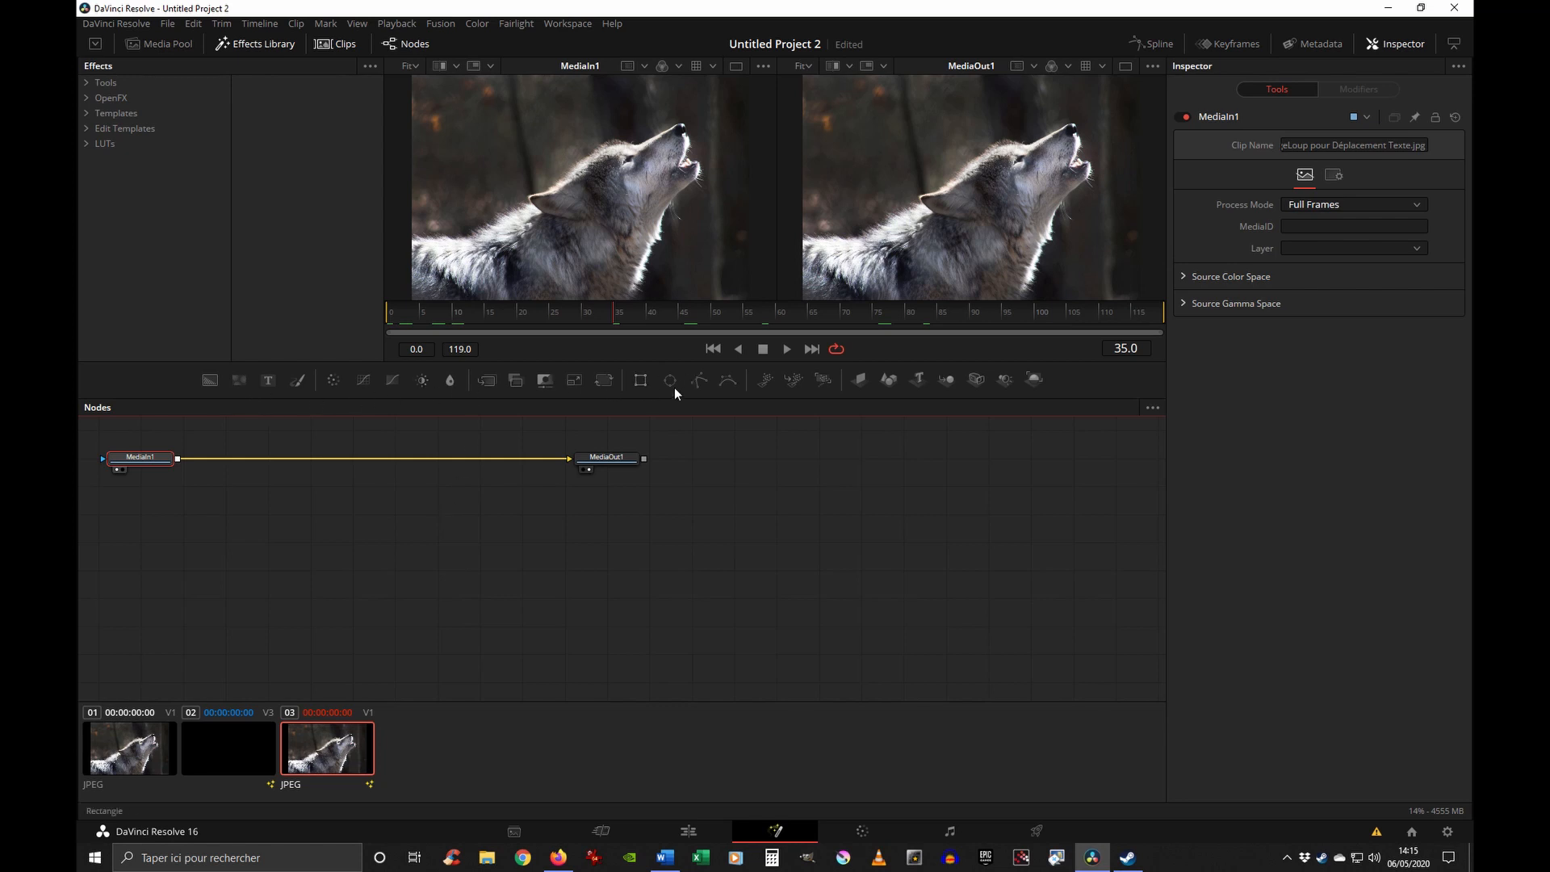
- Insert a Text+ node into the connection between MediaIn1 and MediaOut1
click(87, 84)
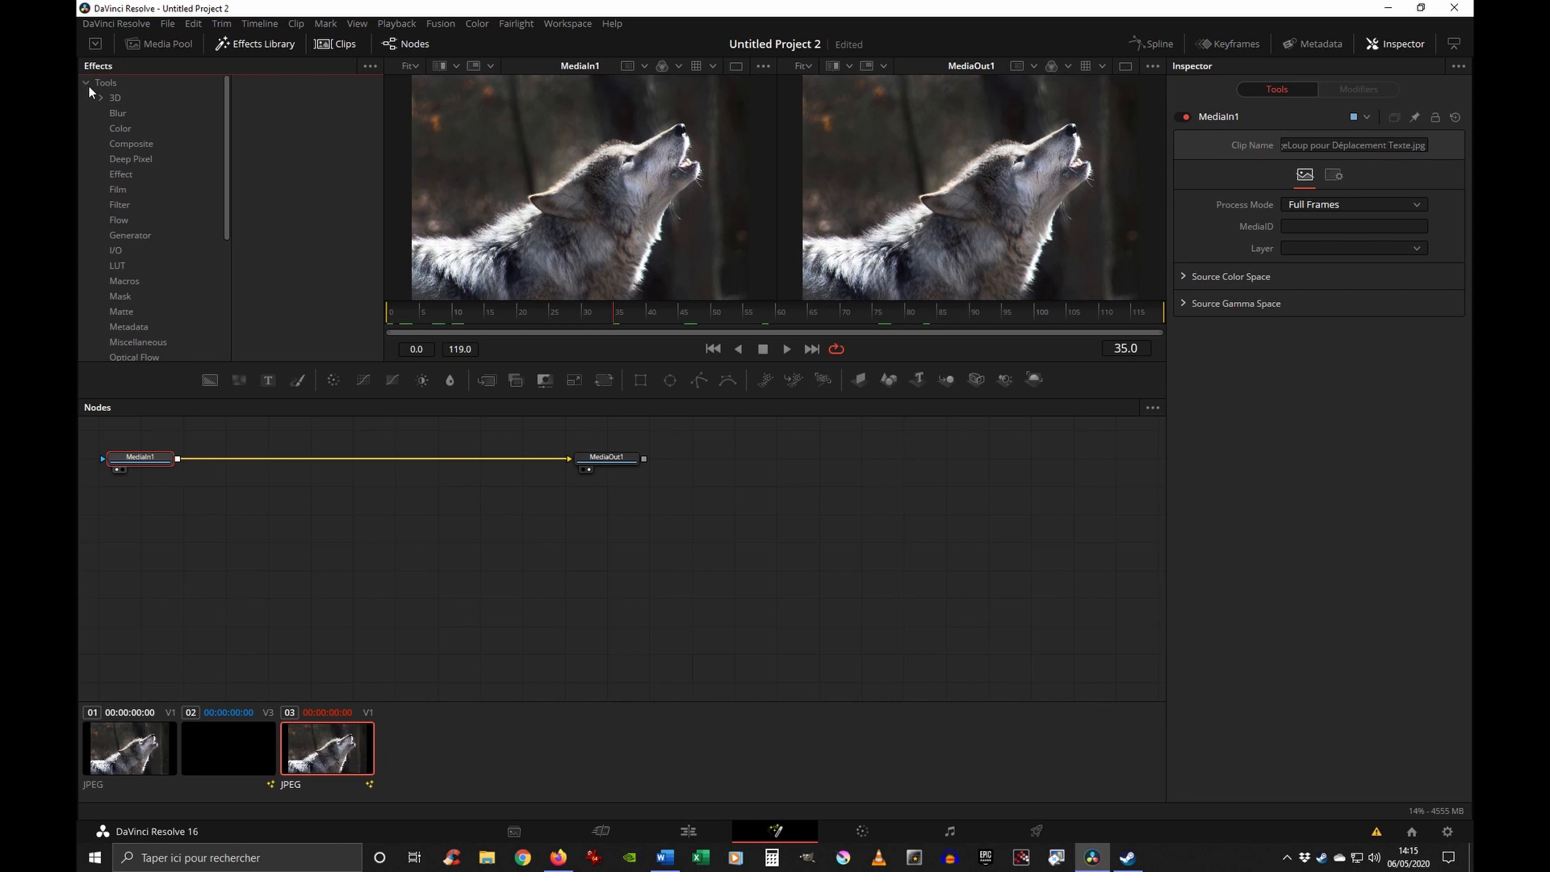
click(87, 83)
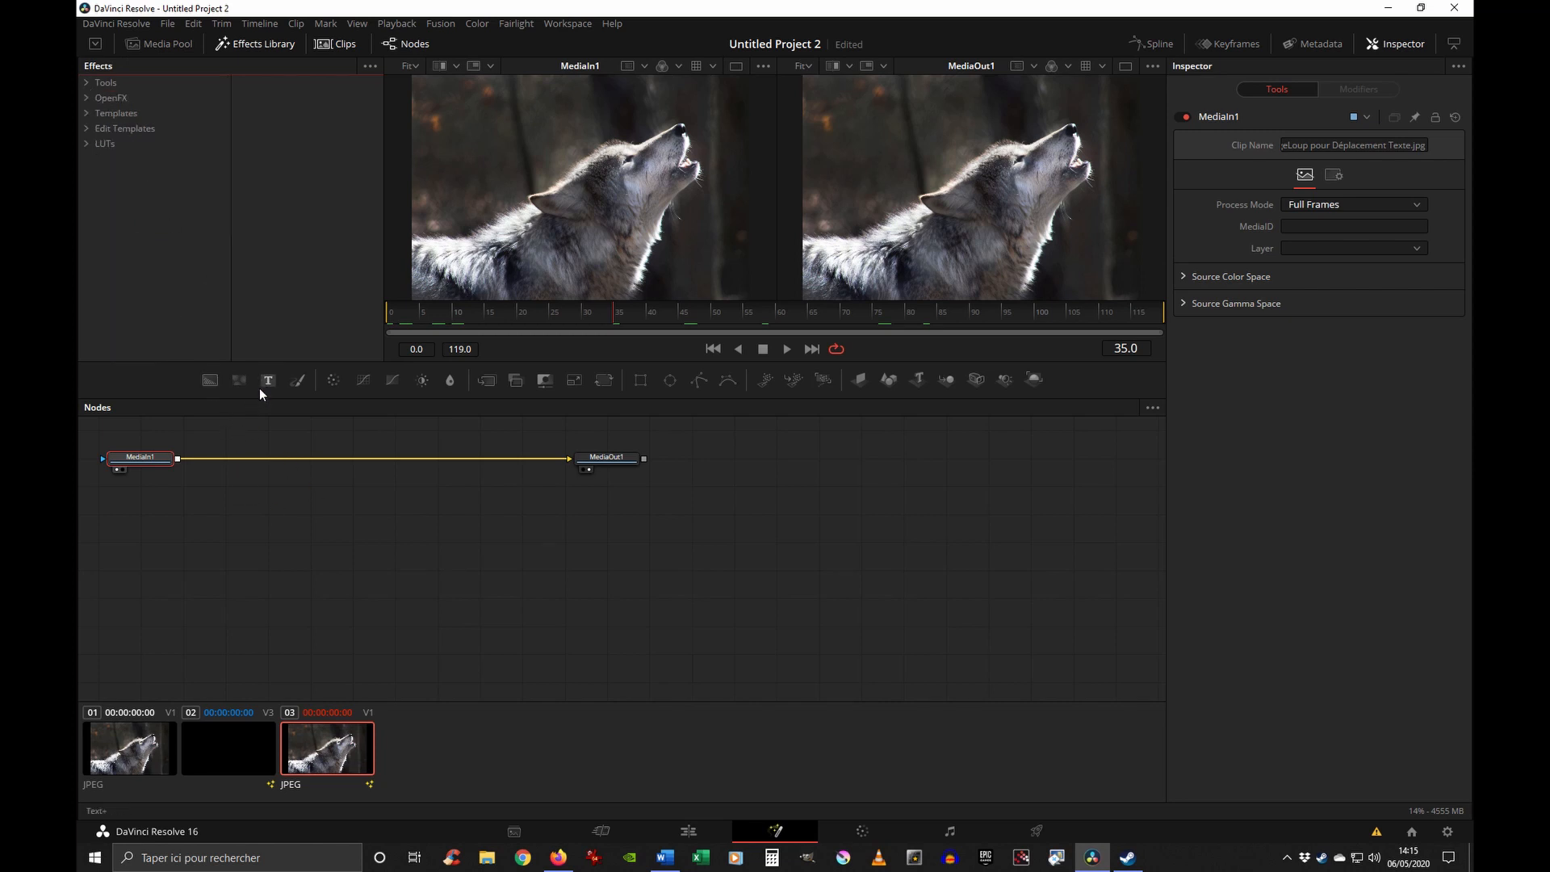
mouse_move(312, 453)
mouse_down()
mouse_move(355, 465)
mouse_move(323, 459)
mouse_up()
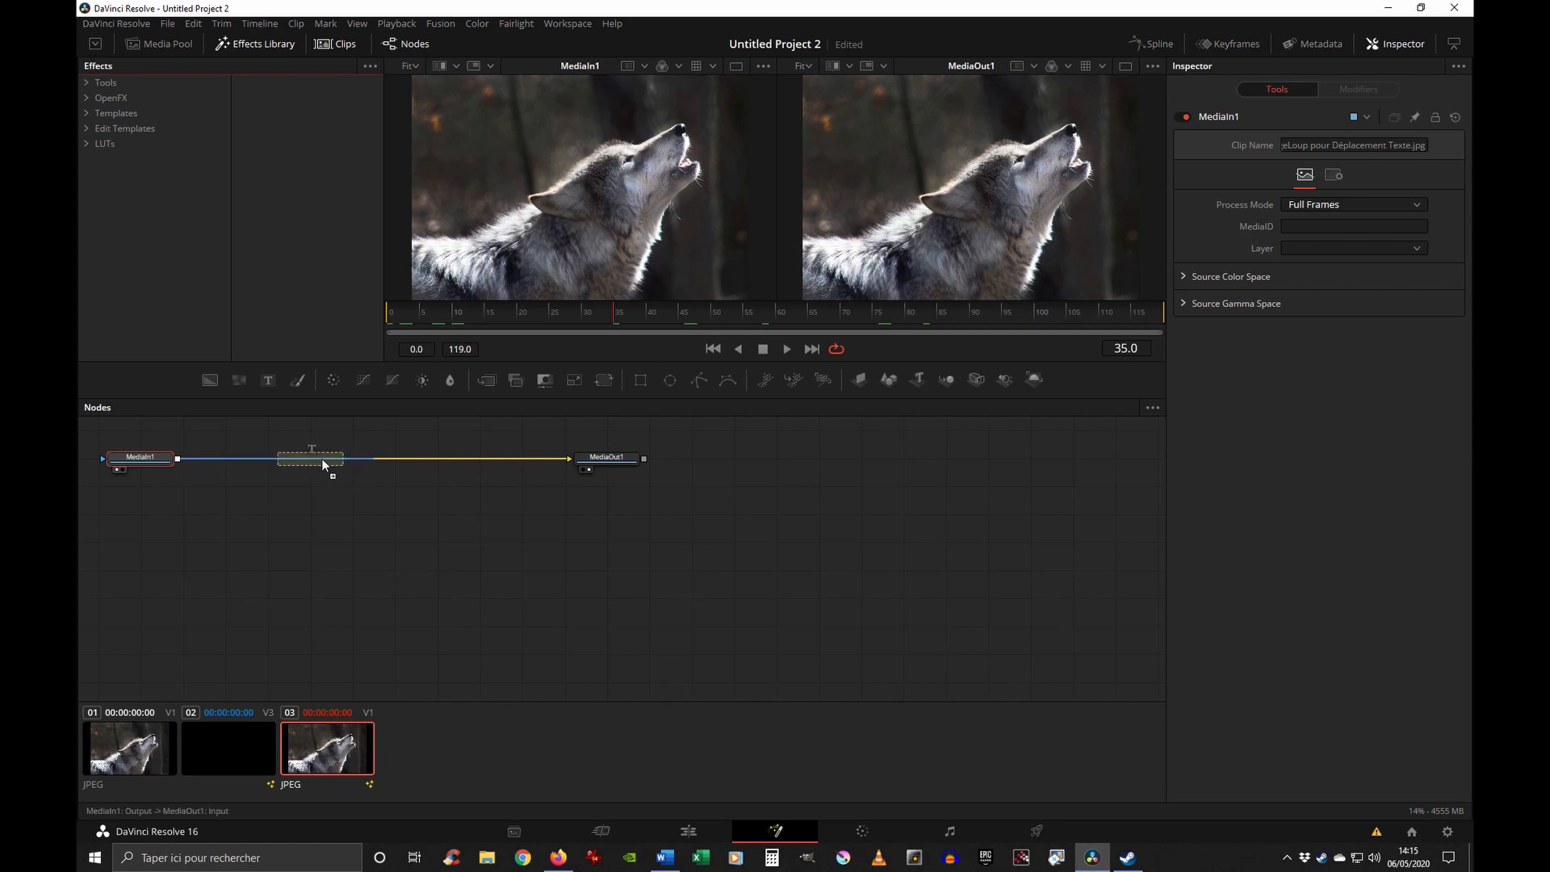
drag(321, 457, 321, 457)
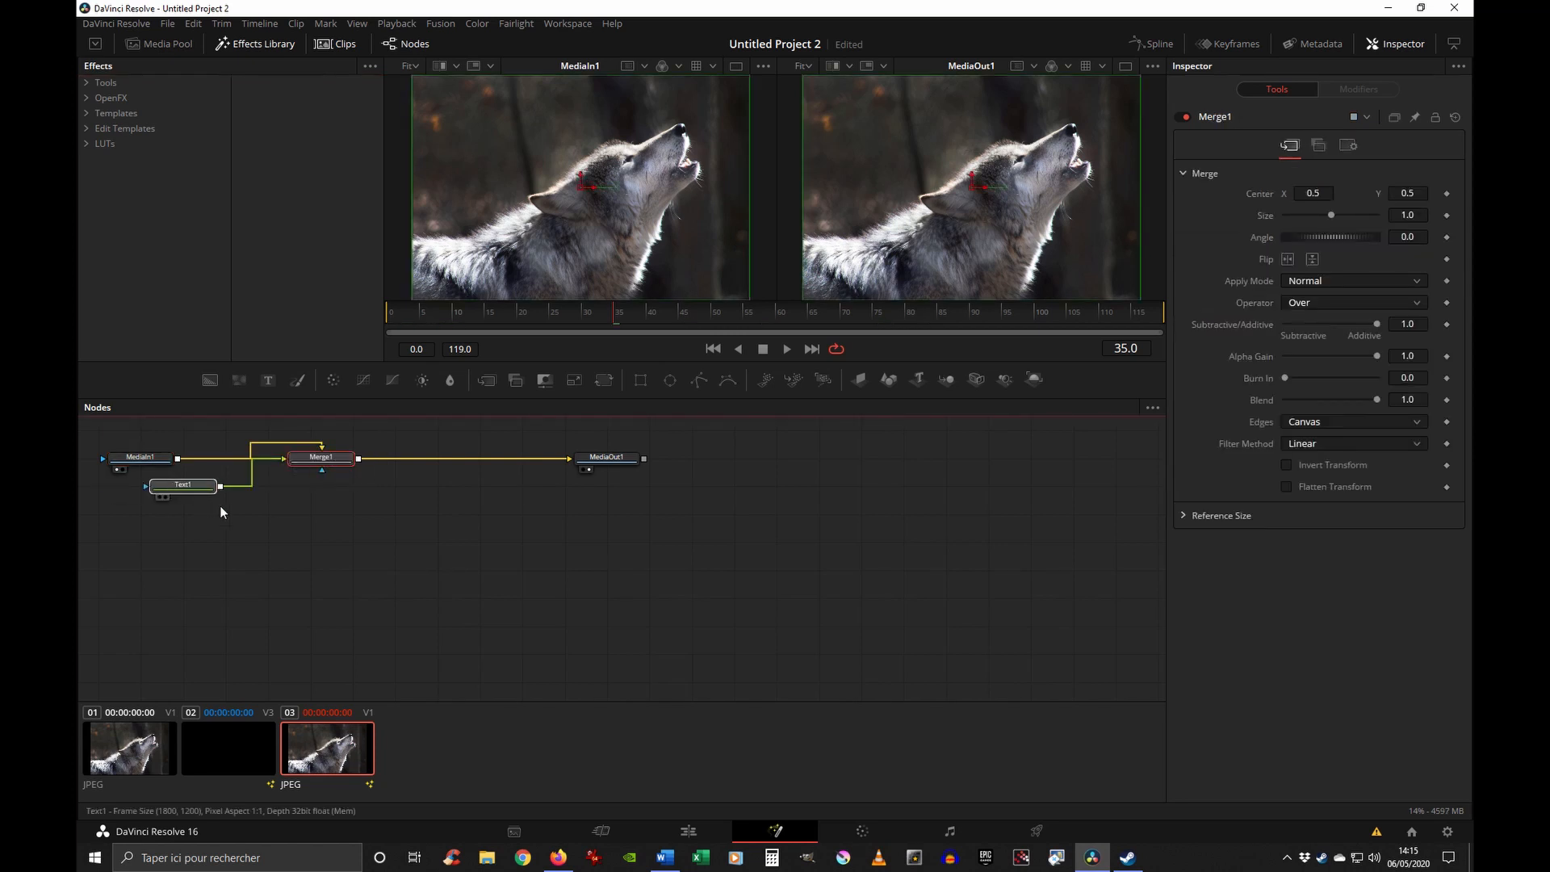
- Place the Text+ node below the Merge node and set its styled text to "Hurlement"
drag(195, 487, 322, 516)
click(320, 521)
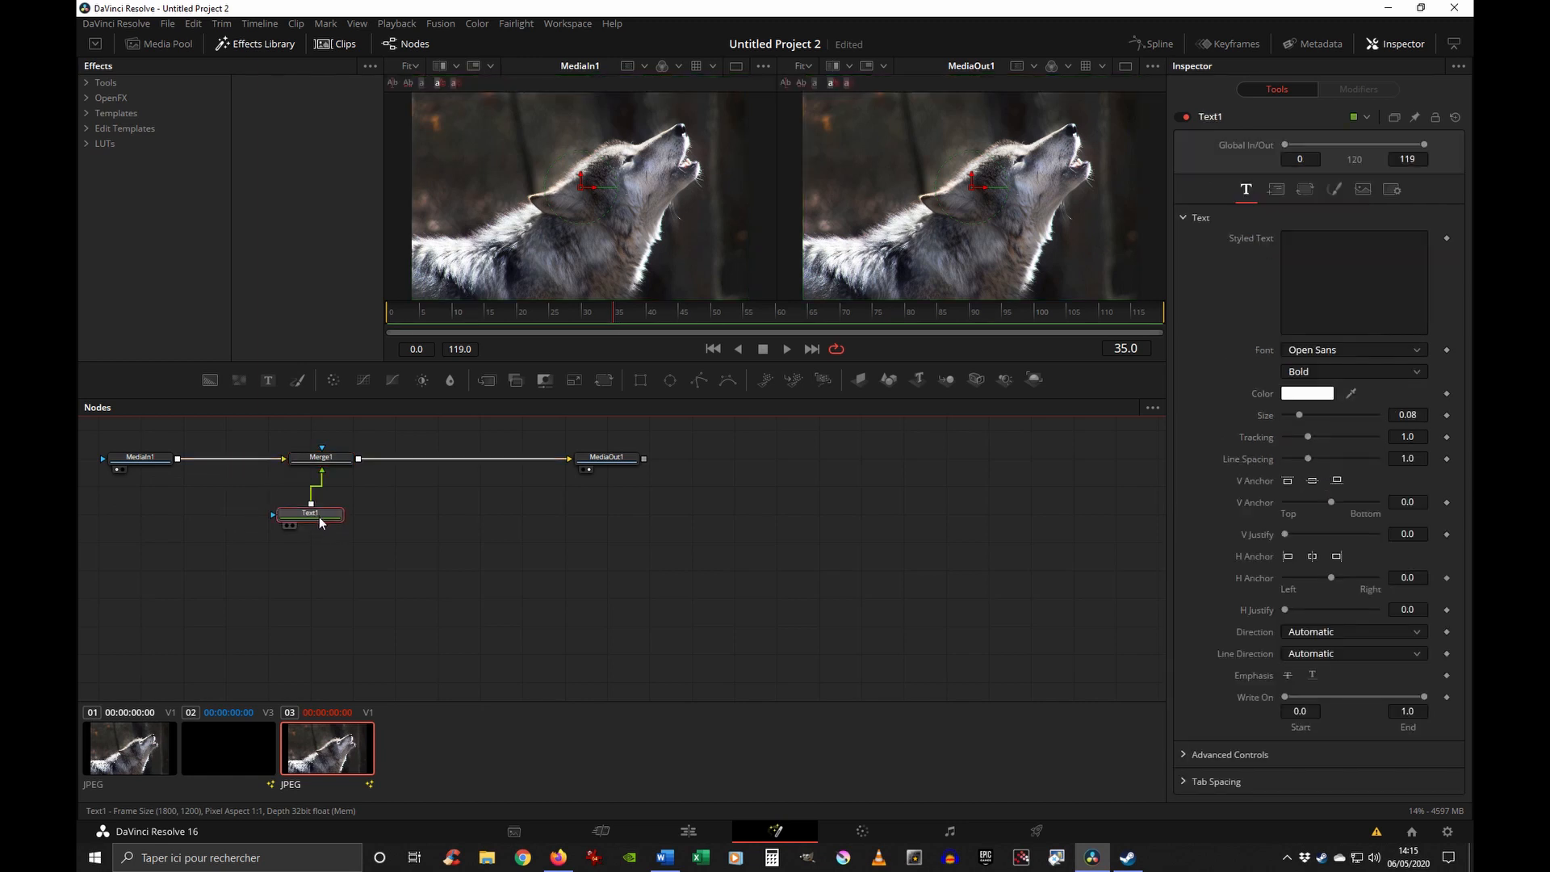
click(1313, 257)
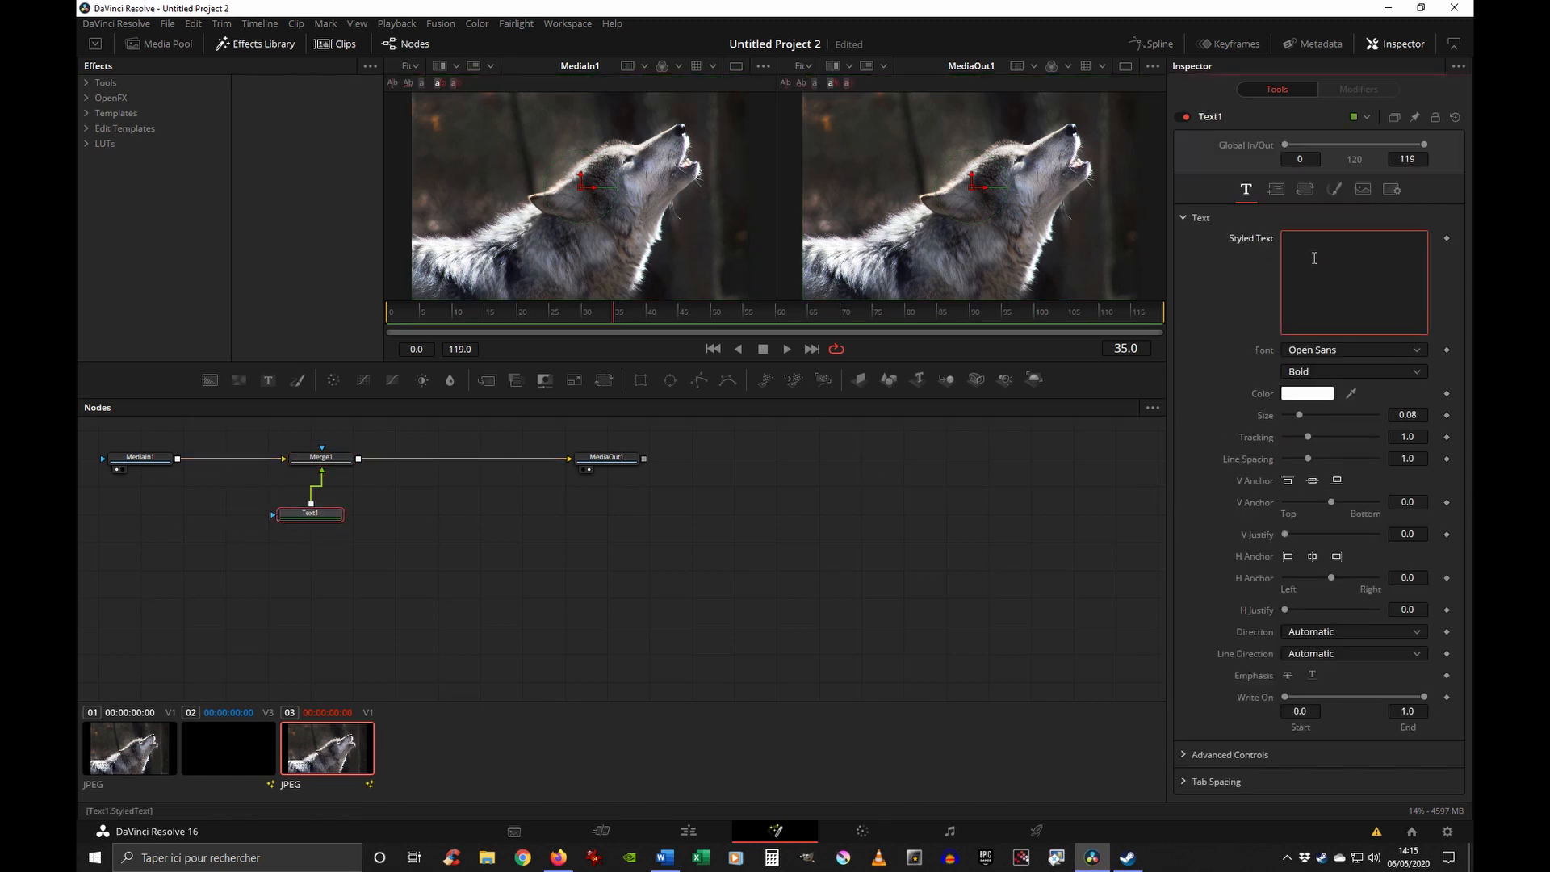
text(Hurlement)
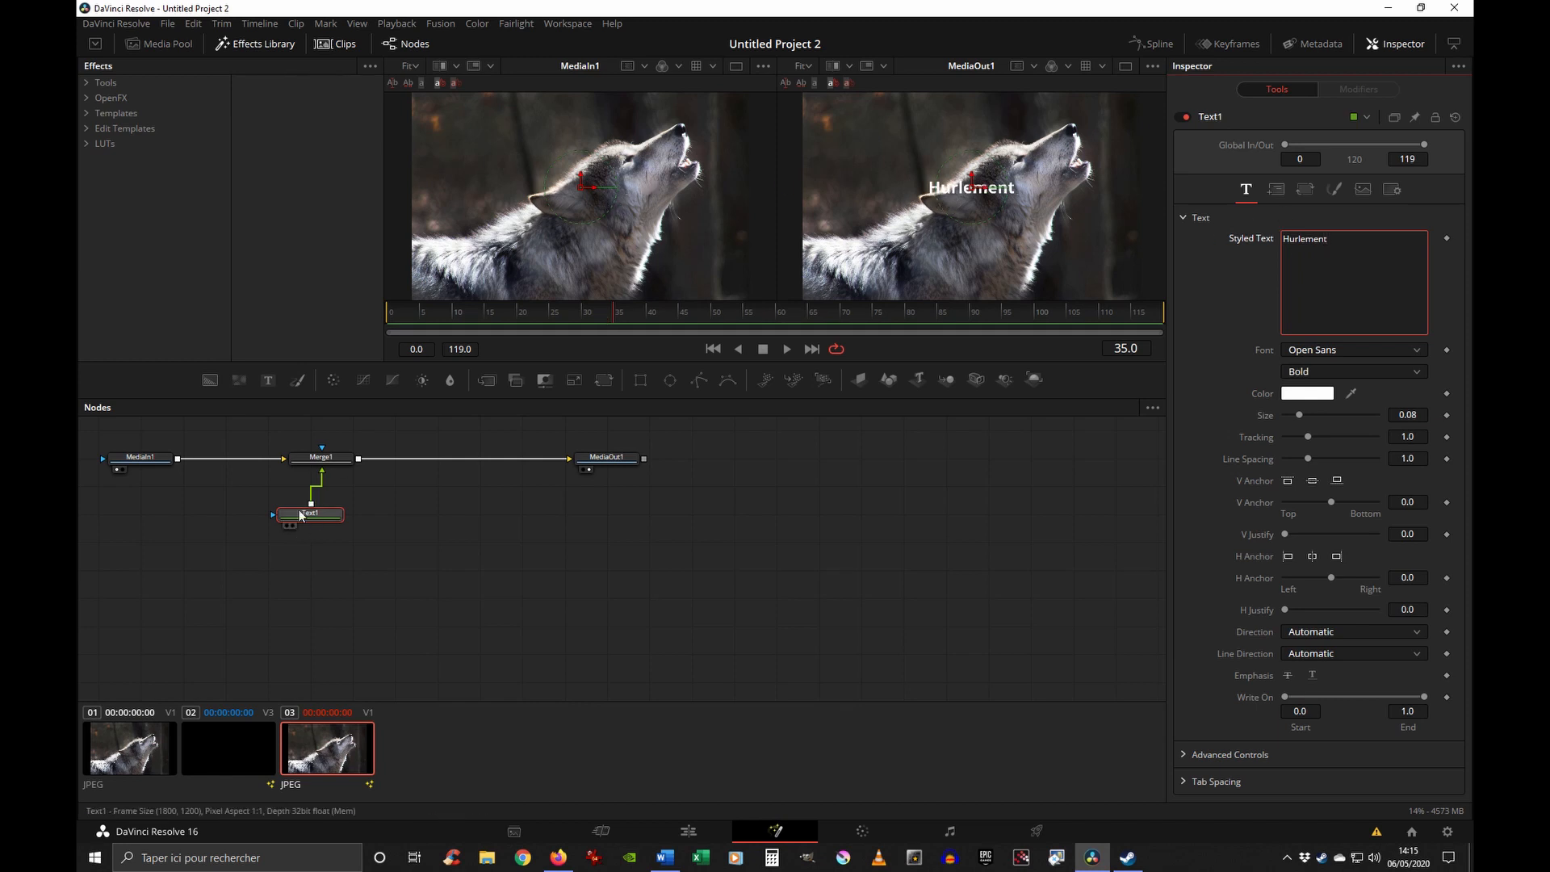
- Move the Text1 node below MediaIn1, and show it in the viewer that holds MediaIn1
click(132, 459)
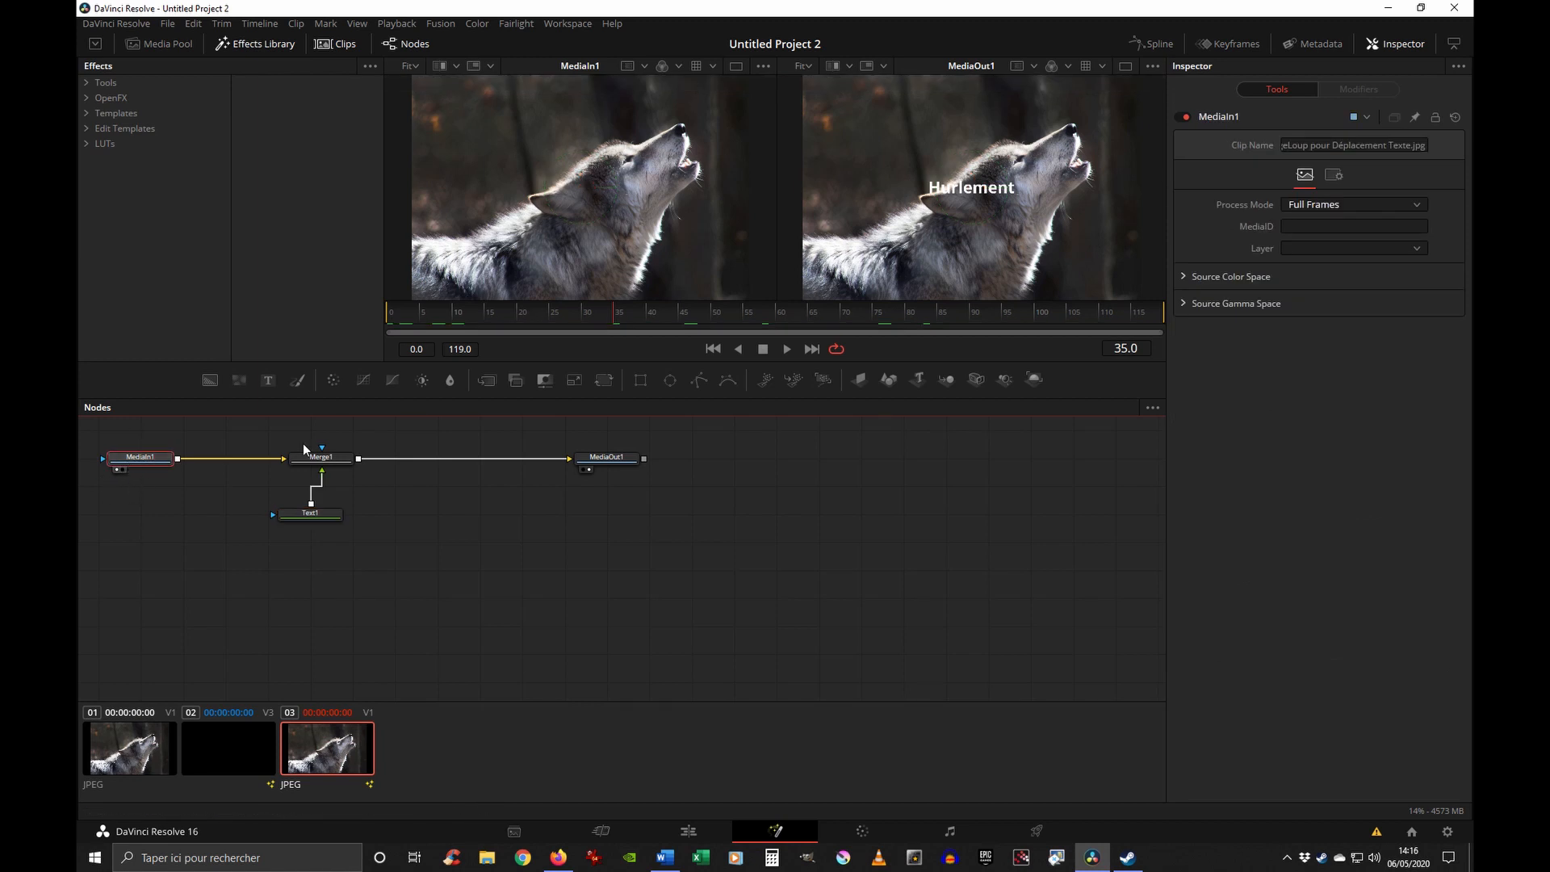
drag(315, 517, 147, 518)
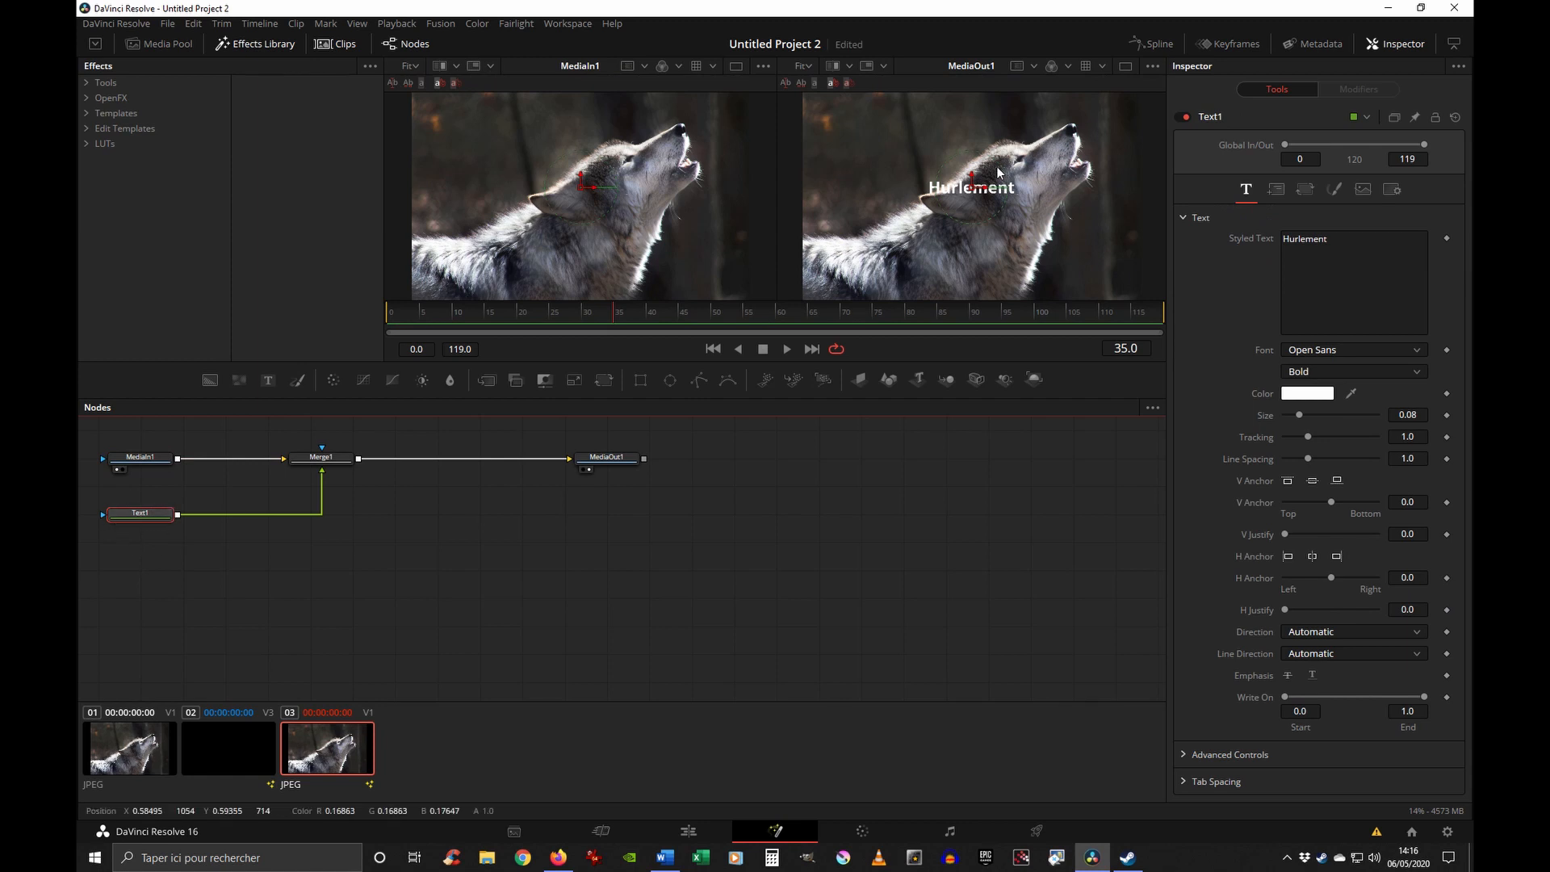
click(321, 458)
click(147, 523)
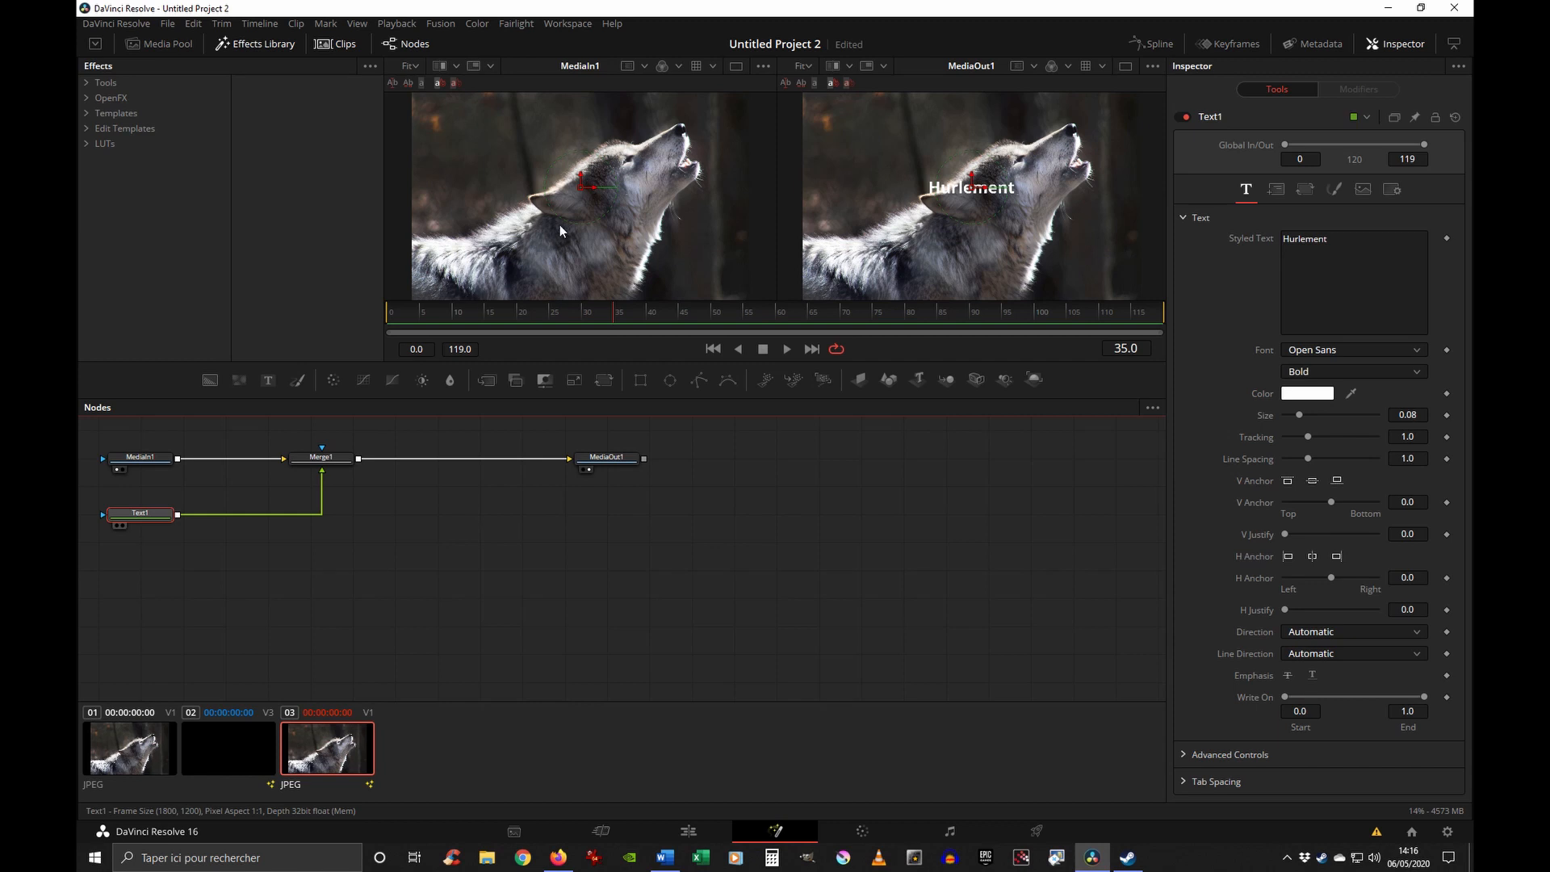
key(1)
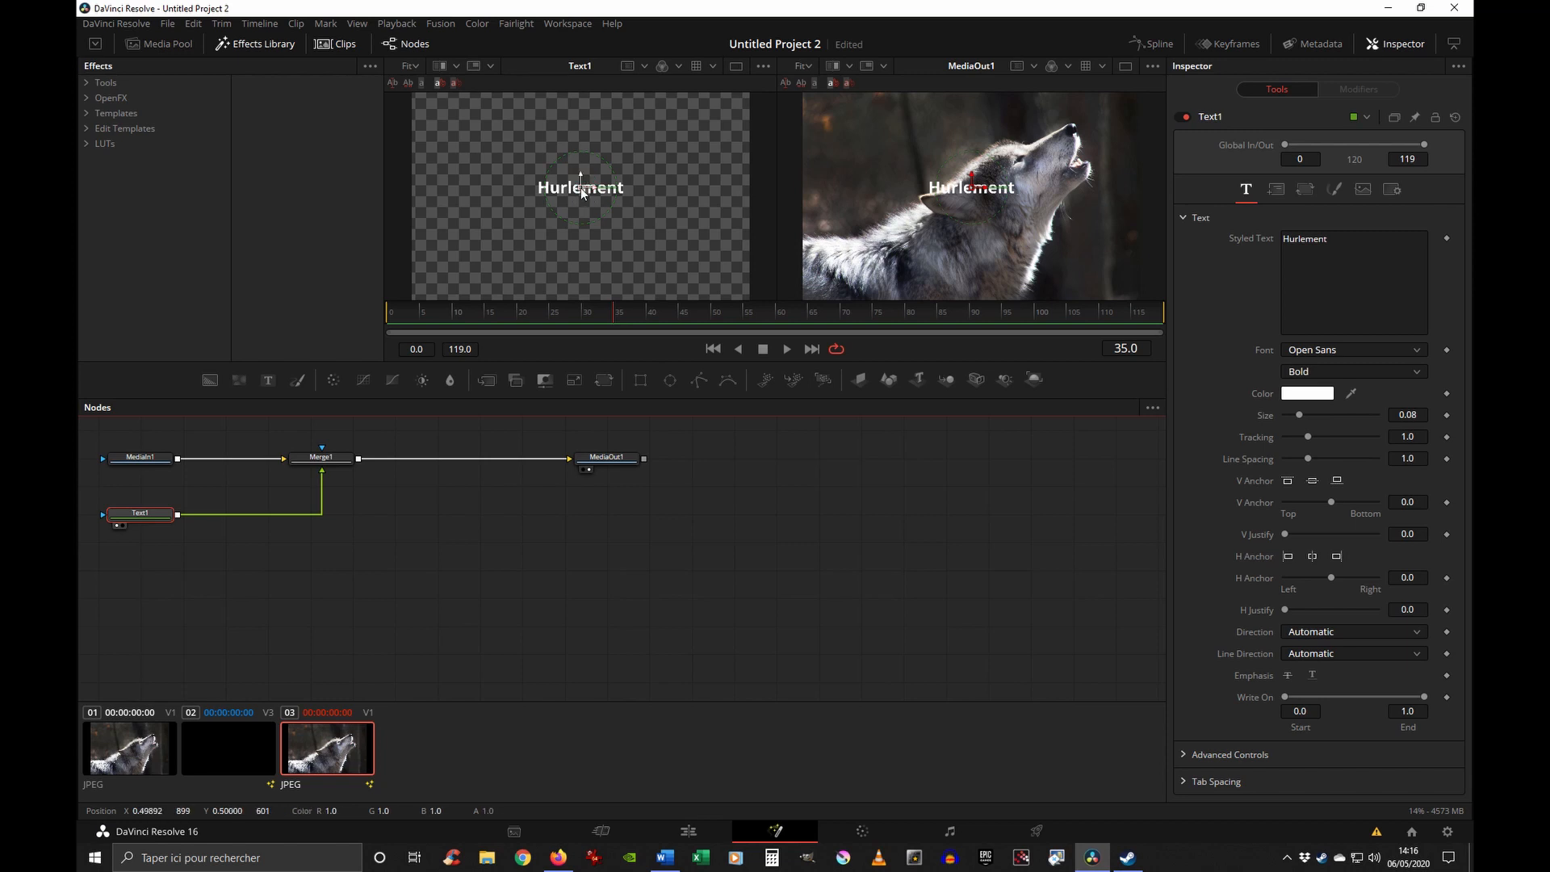
- Reposition the "Hurlement" text over the wolf's open mouth
mouse_move(579, 187)
mouse_down()
mouse_move(537, 187)
mouse_move(542, 148)
mouse_move(651, 229)
mouse_move(555, 153)
mouse_move(605, 193)
mouse_up()
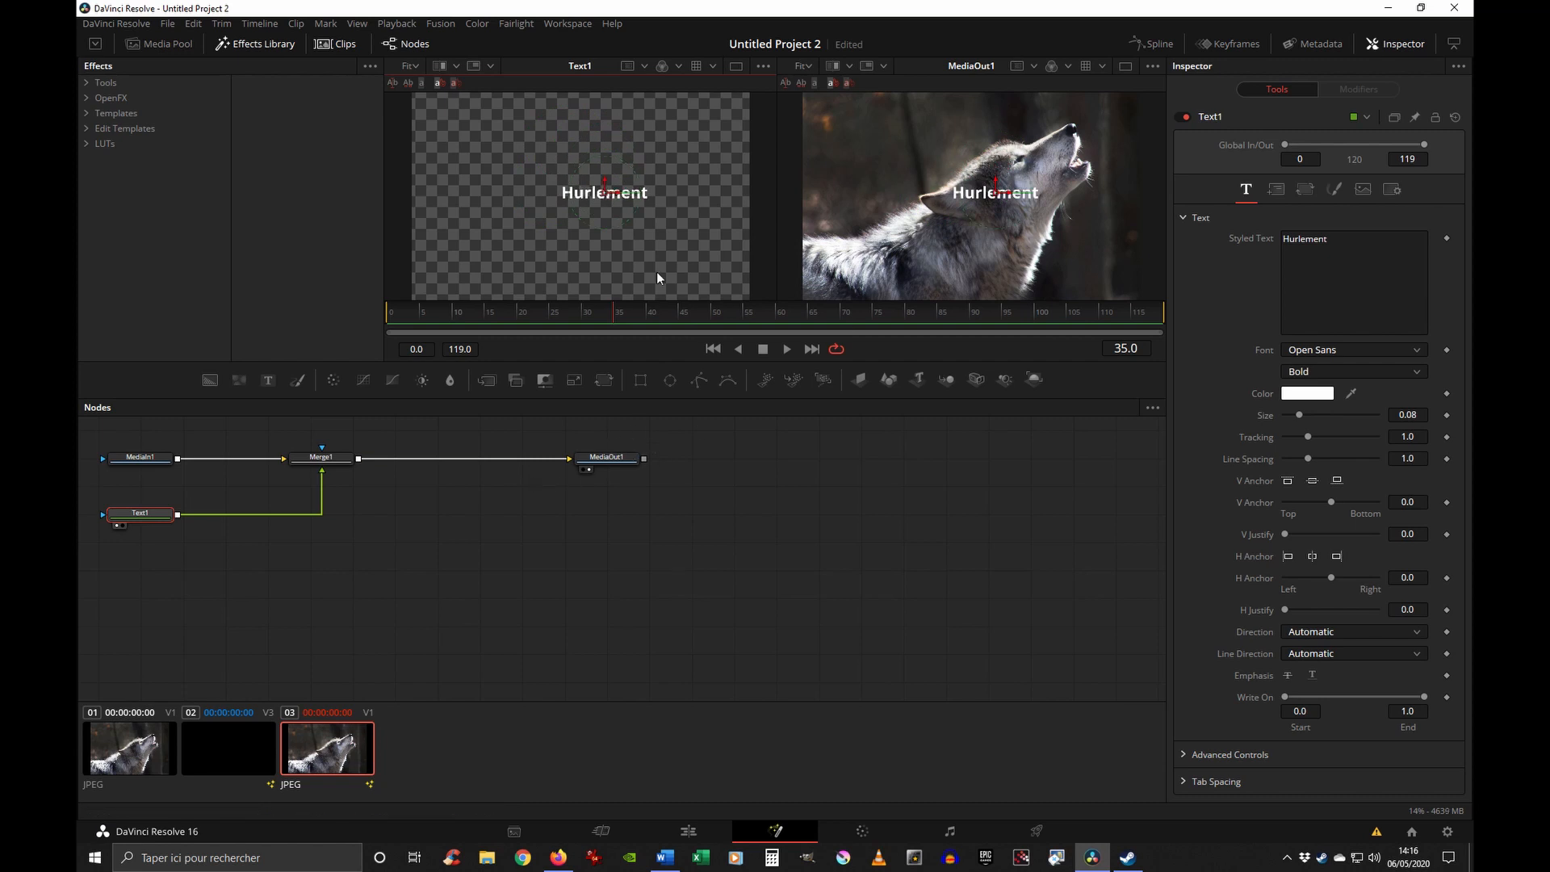
drag(607, 192, 684, 160)
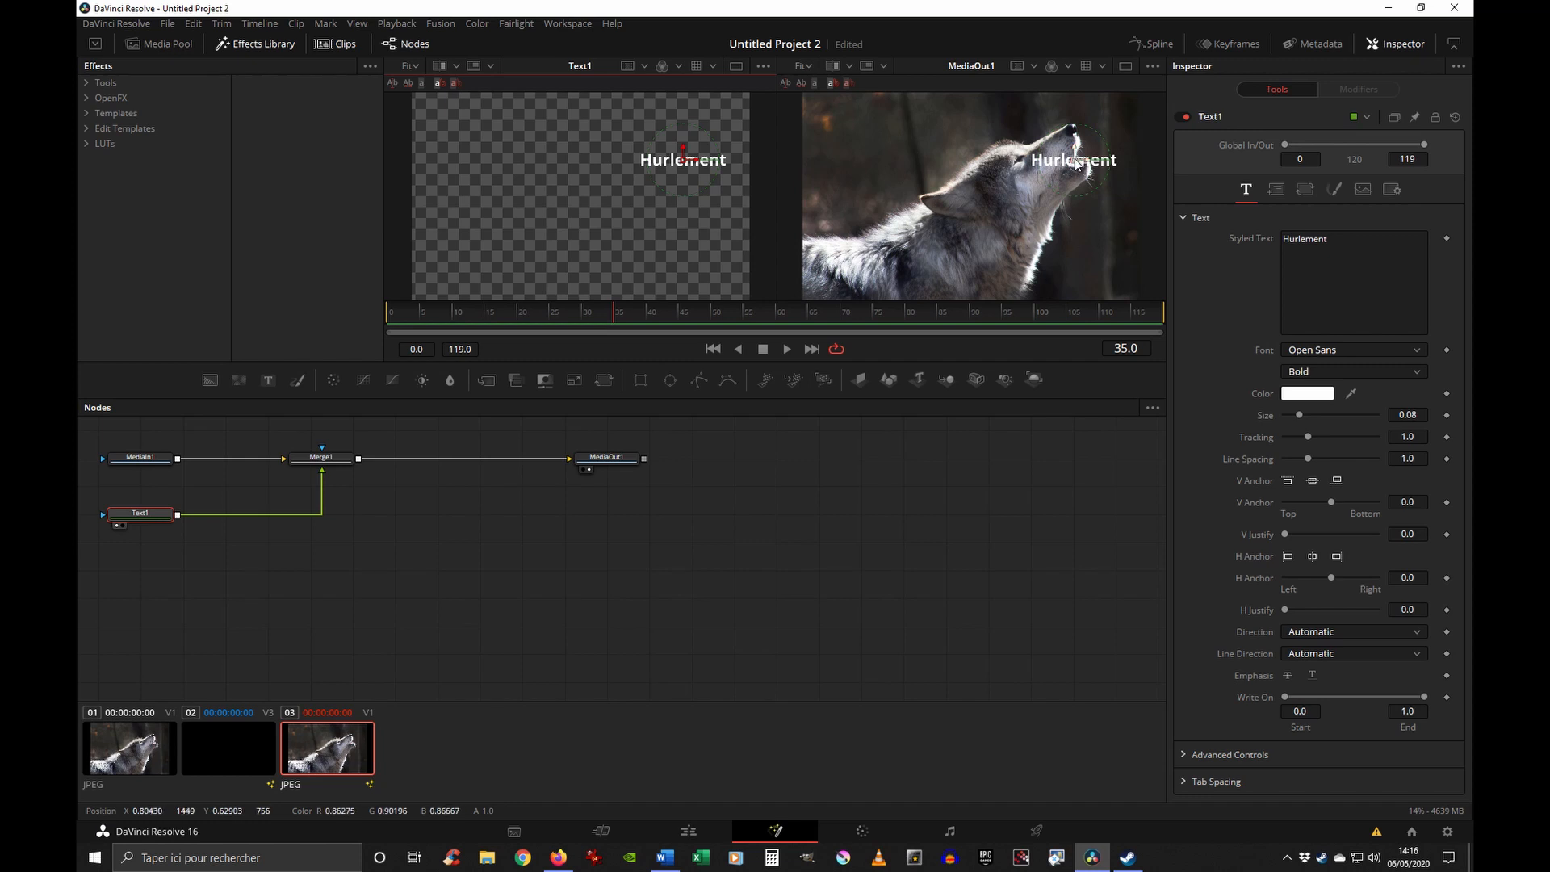
mouse_move(1076, 161)
mouse_down()
mouse_move(1064, 180)
mouse_move(1077, 164)
mouse_up()
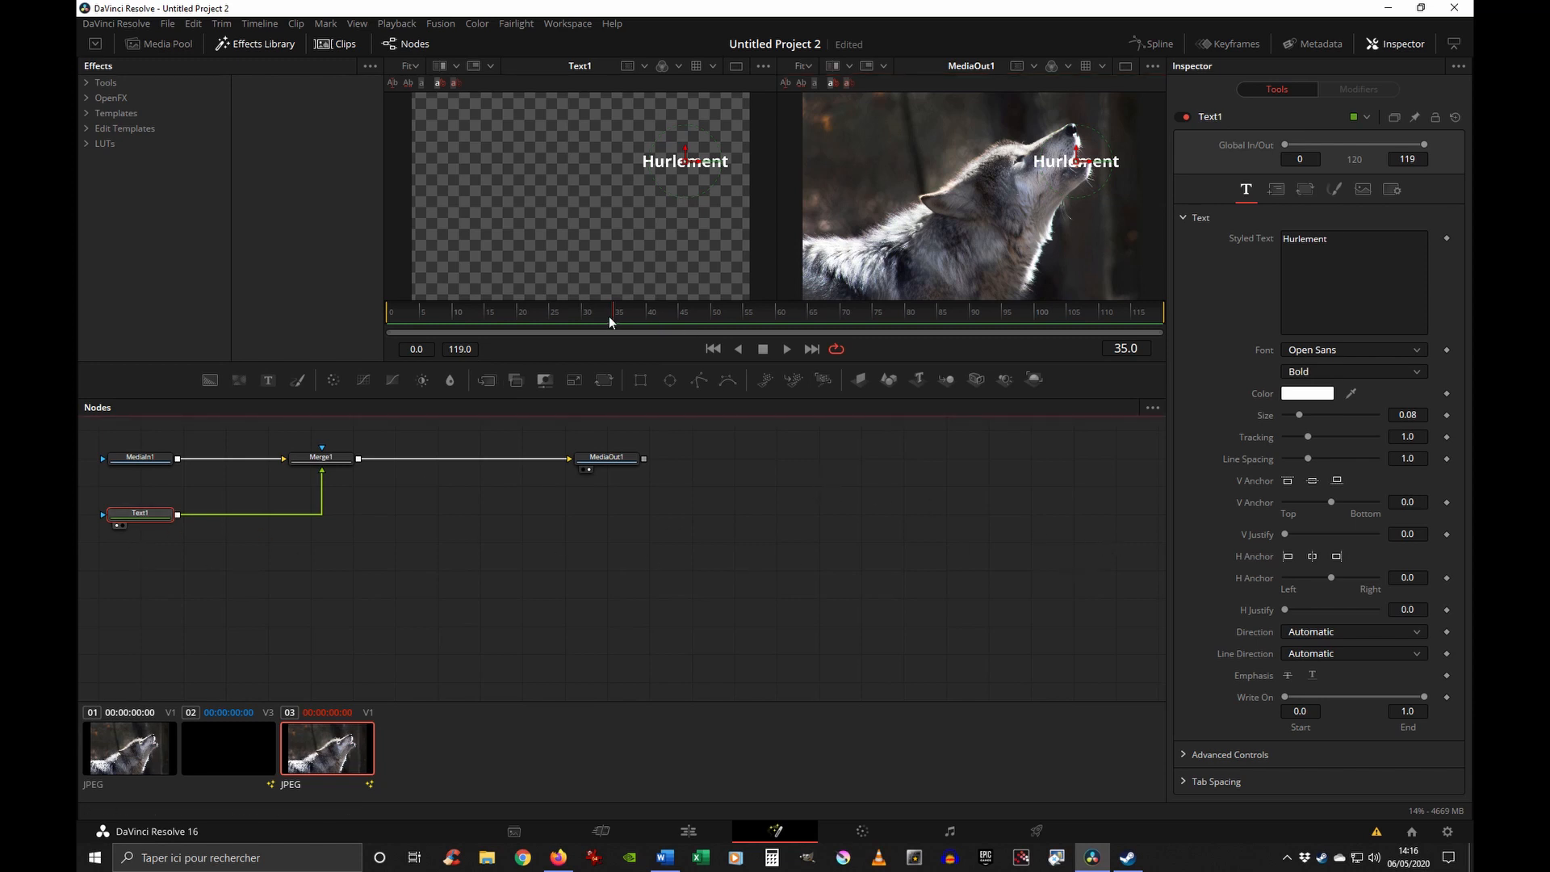
- Keyframe the "Hurlement" text's size at frame 0 with a value of 0.0033
drag(609, 317, 386, 316)
click(1447, 415)
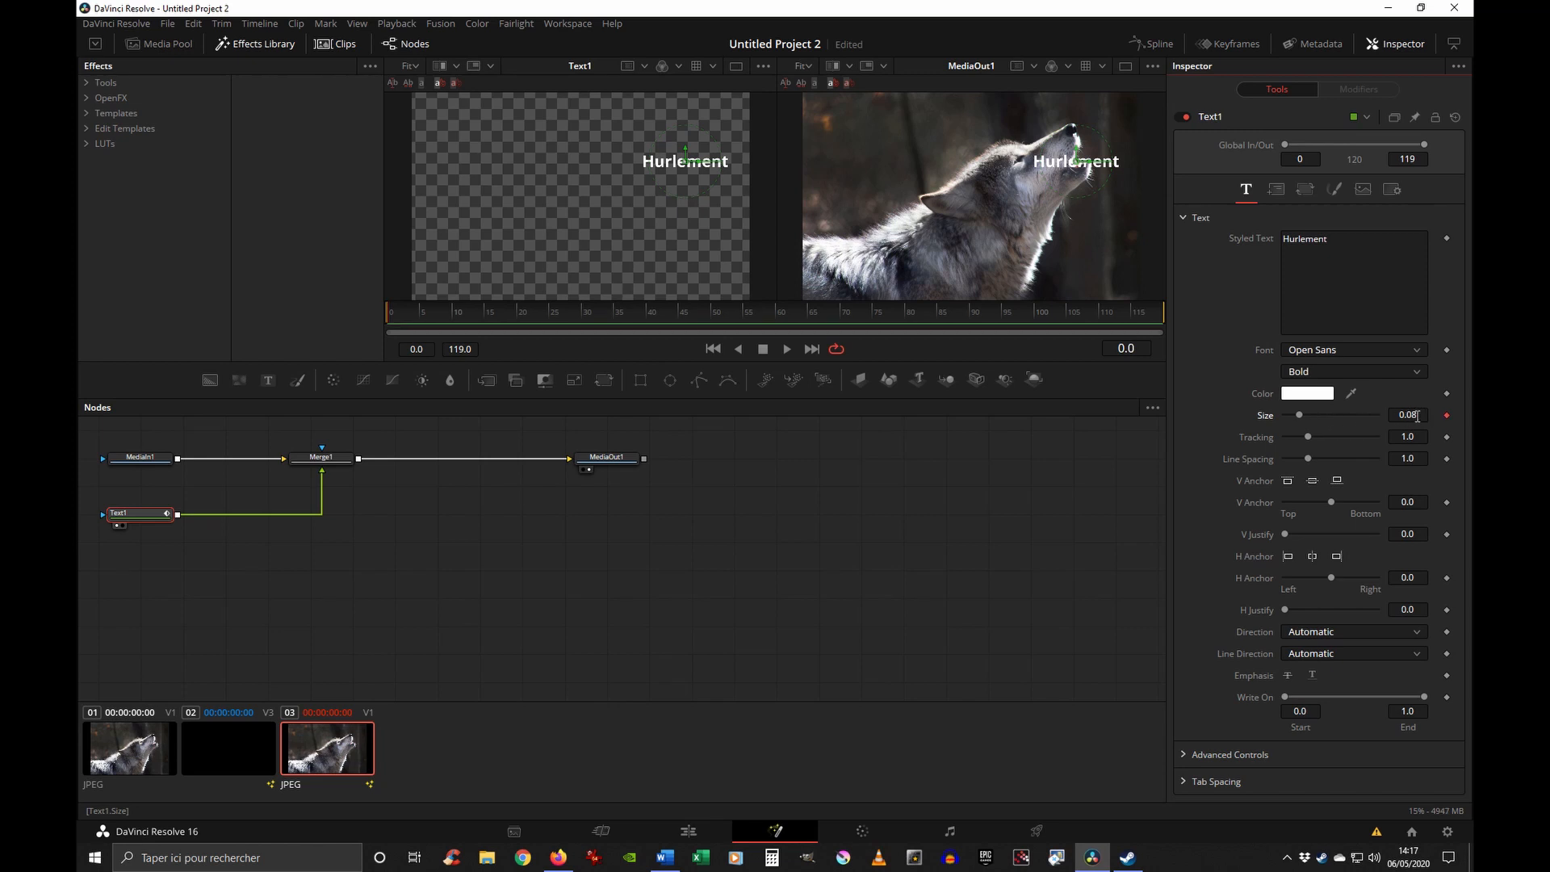
drag(1299, 415, 1284, 415)
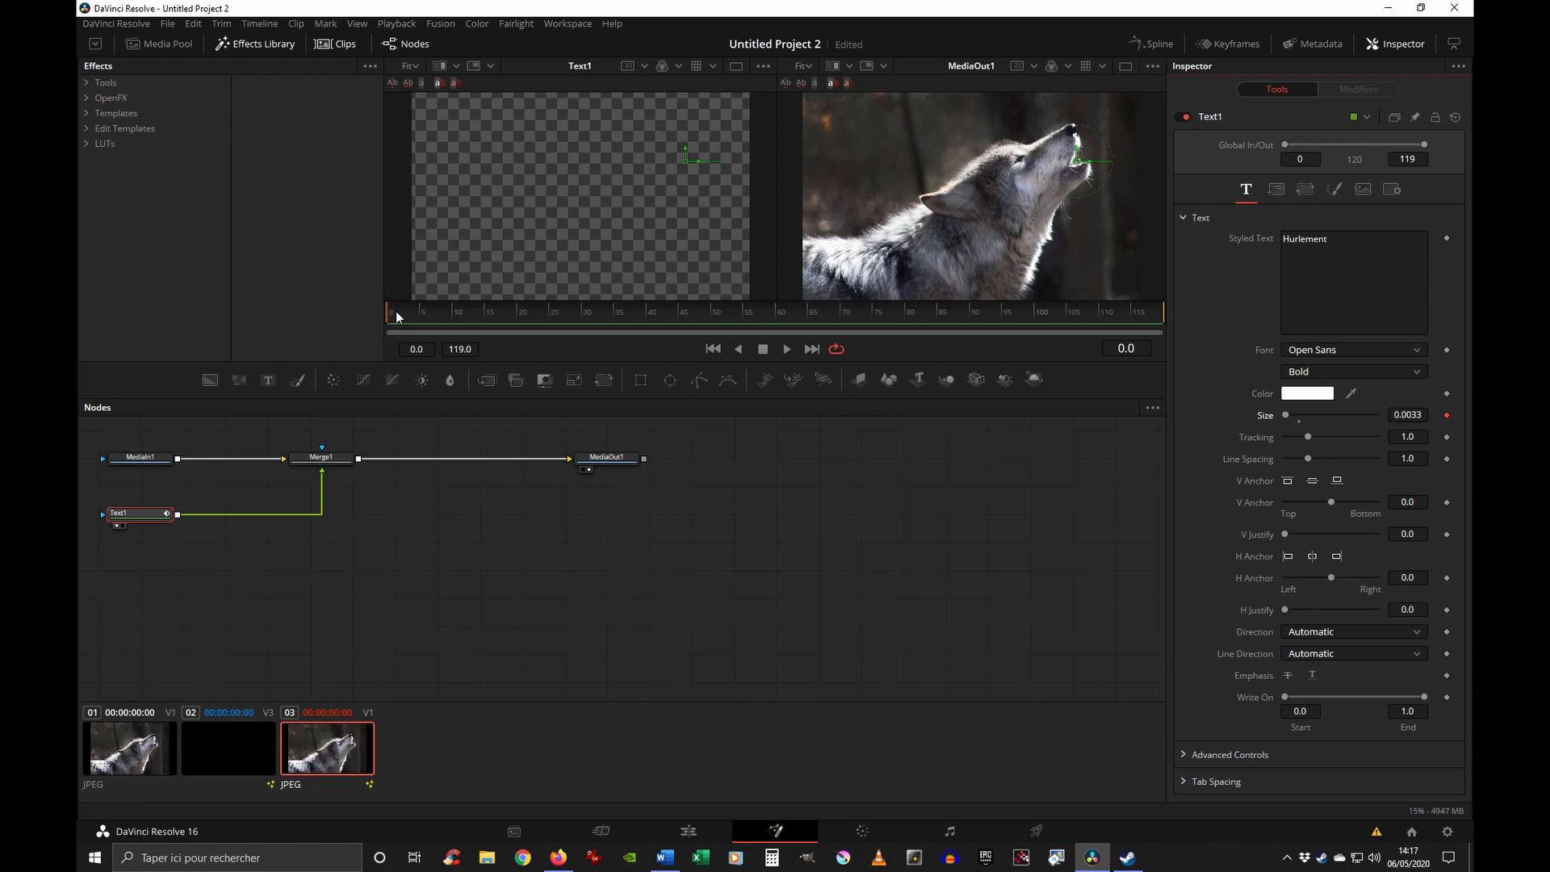
- At frame 24, keyframe the "Hurlement" text's size to 0.1242
drag(397, 316, 607, 342)
click(1133, 348)
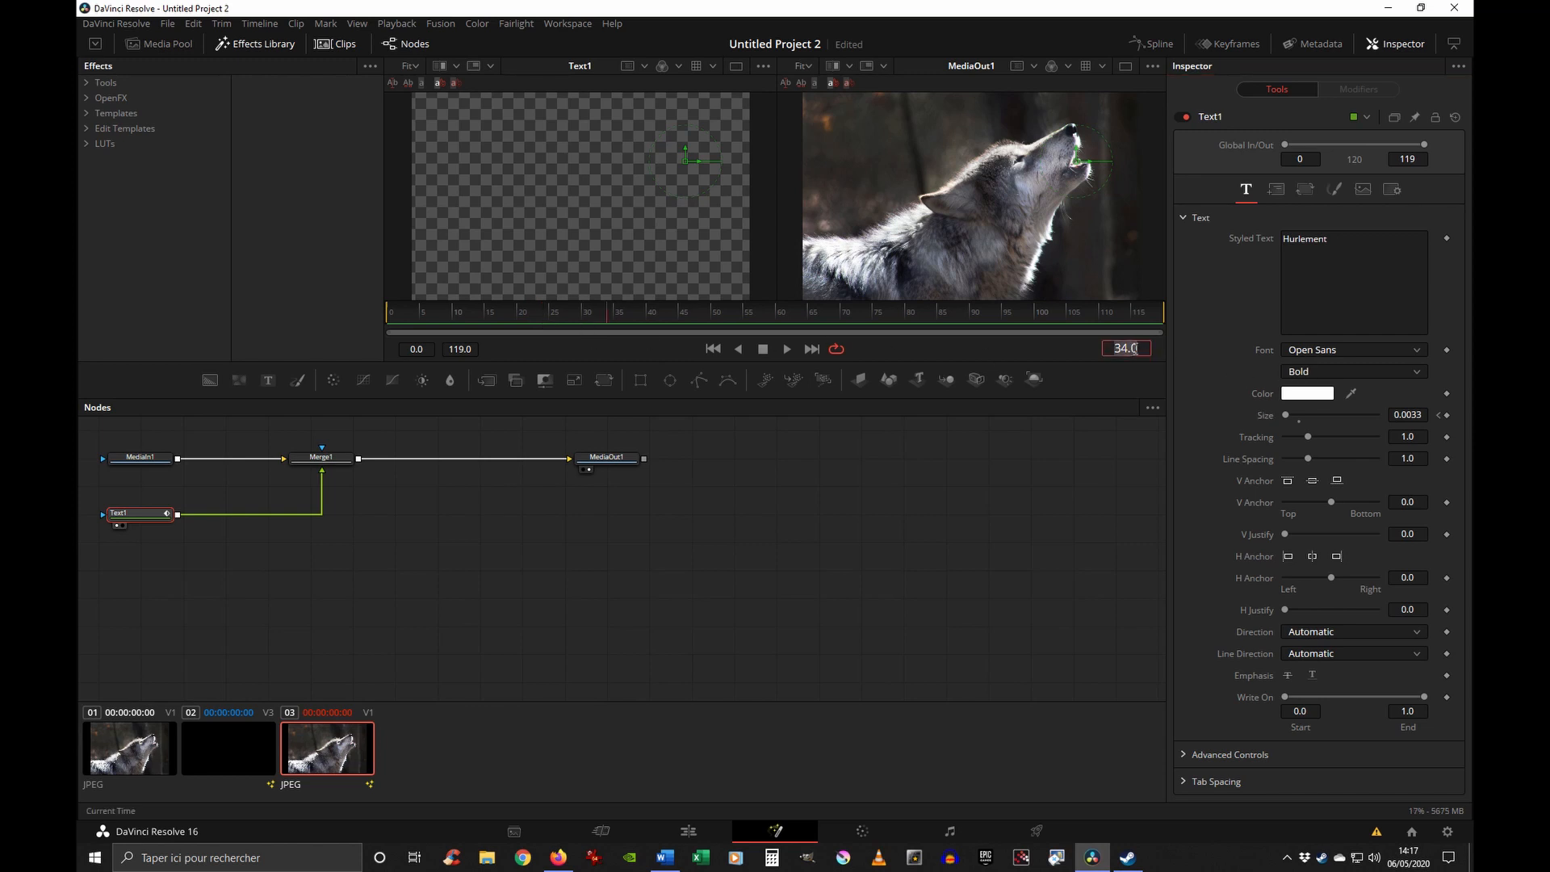
text(24)
key(Return)
drag(1405, 415, 1447, 414)
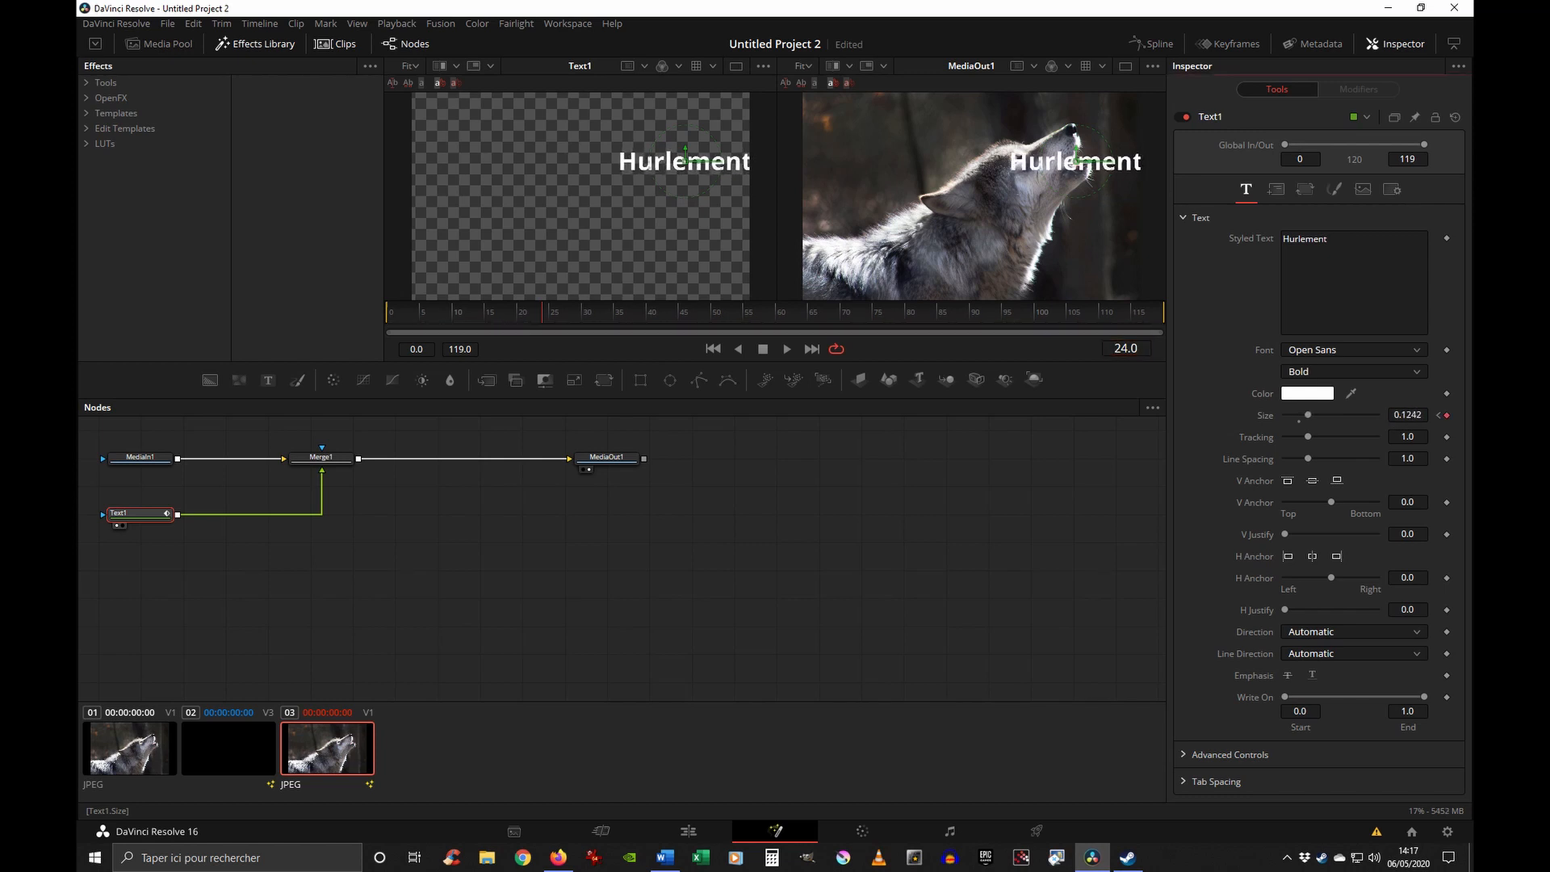
- Scrub between the two size keyframes and play the composition from frame 0 to review the growing text
drag(499, 302, 380, 322)
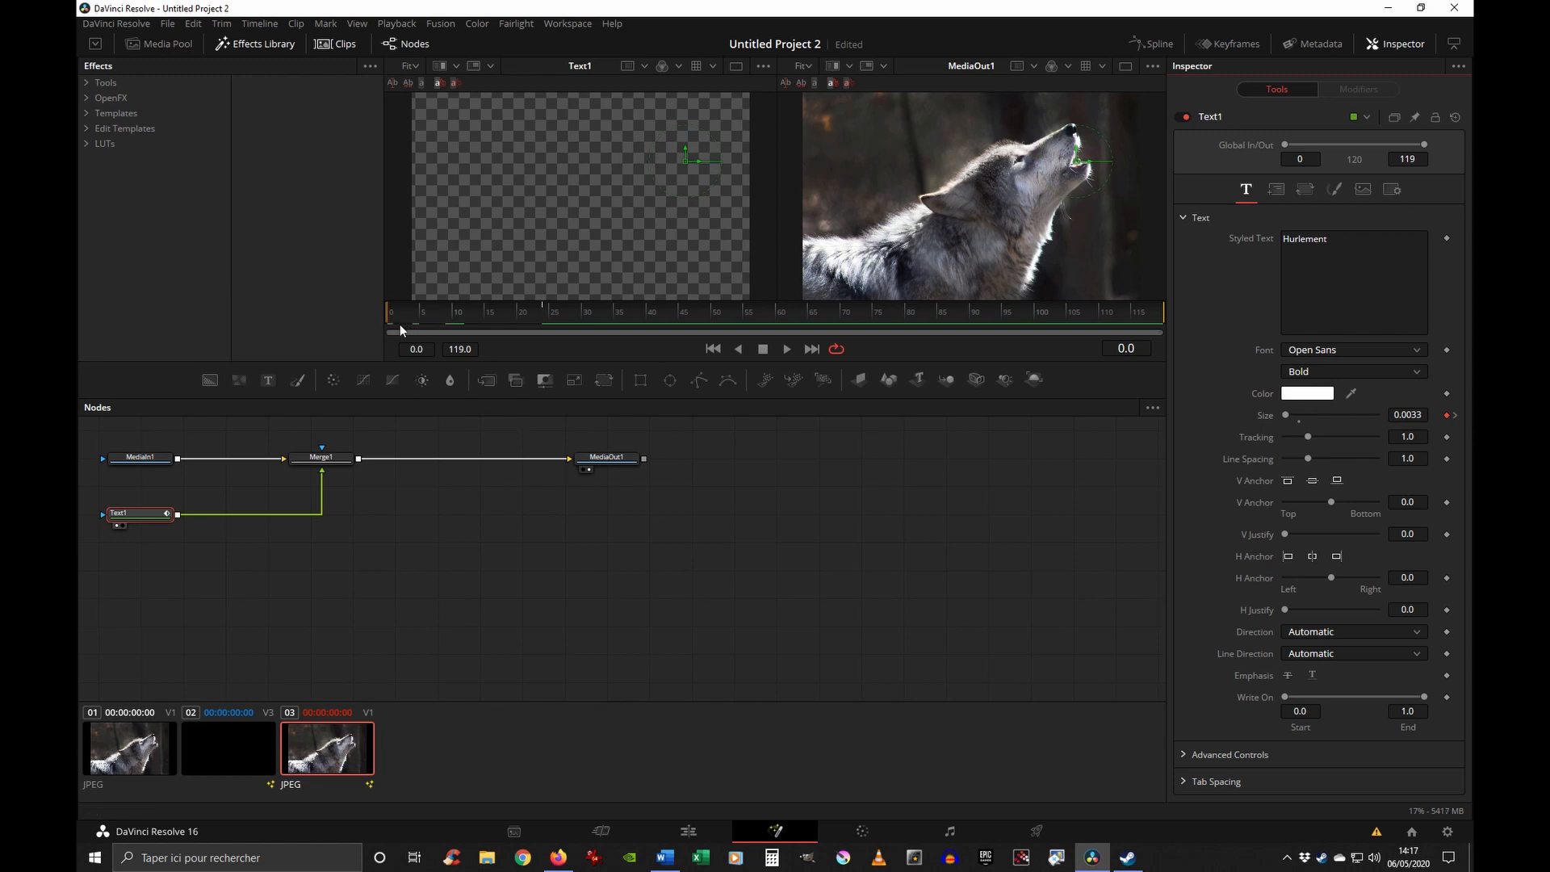
drag(405, 313, 546, 314)
click(388, 322)
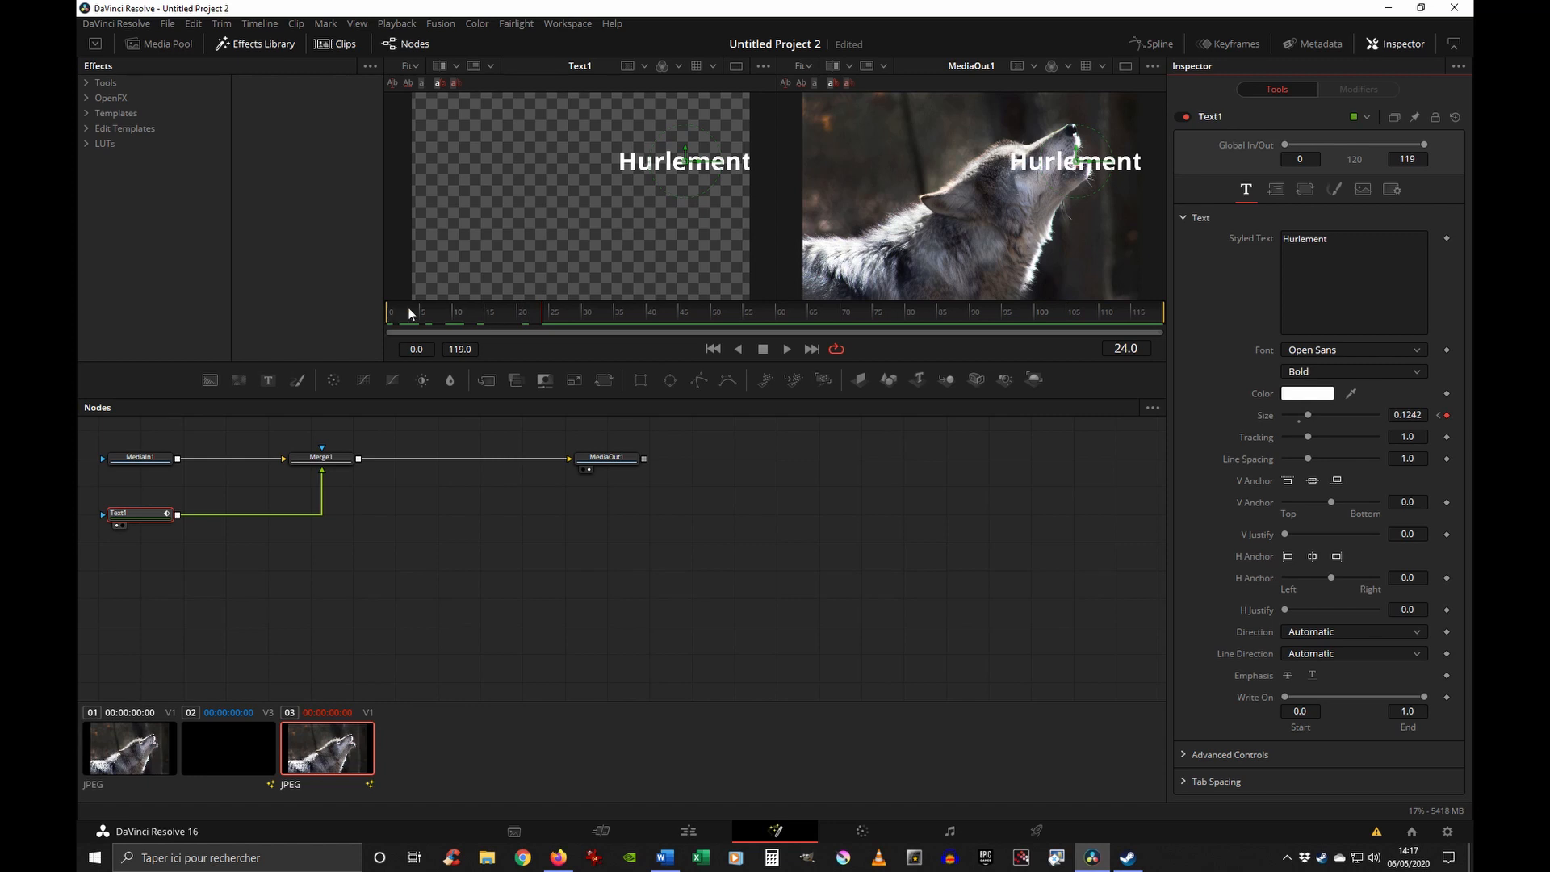
click(787, 350)
click(764, 350)
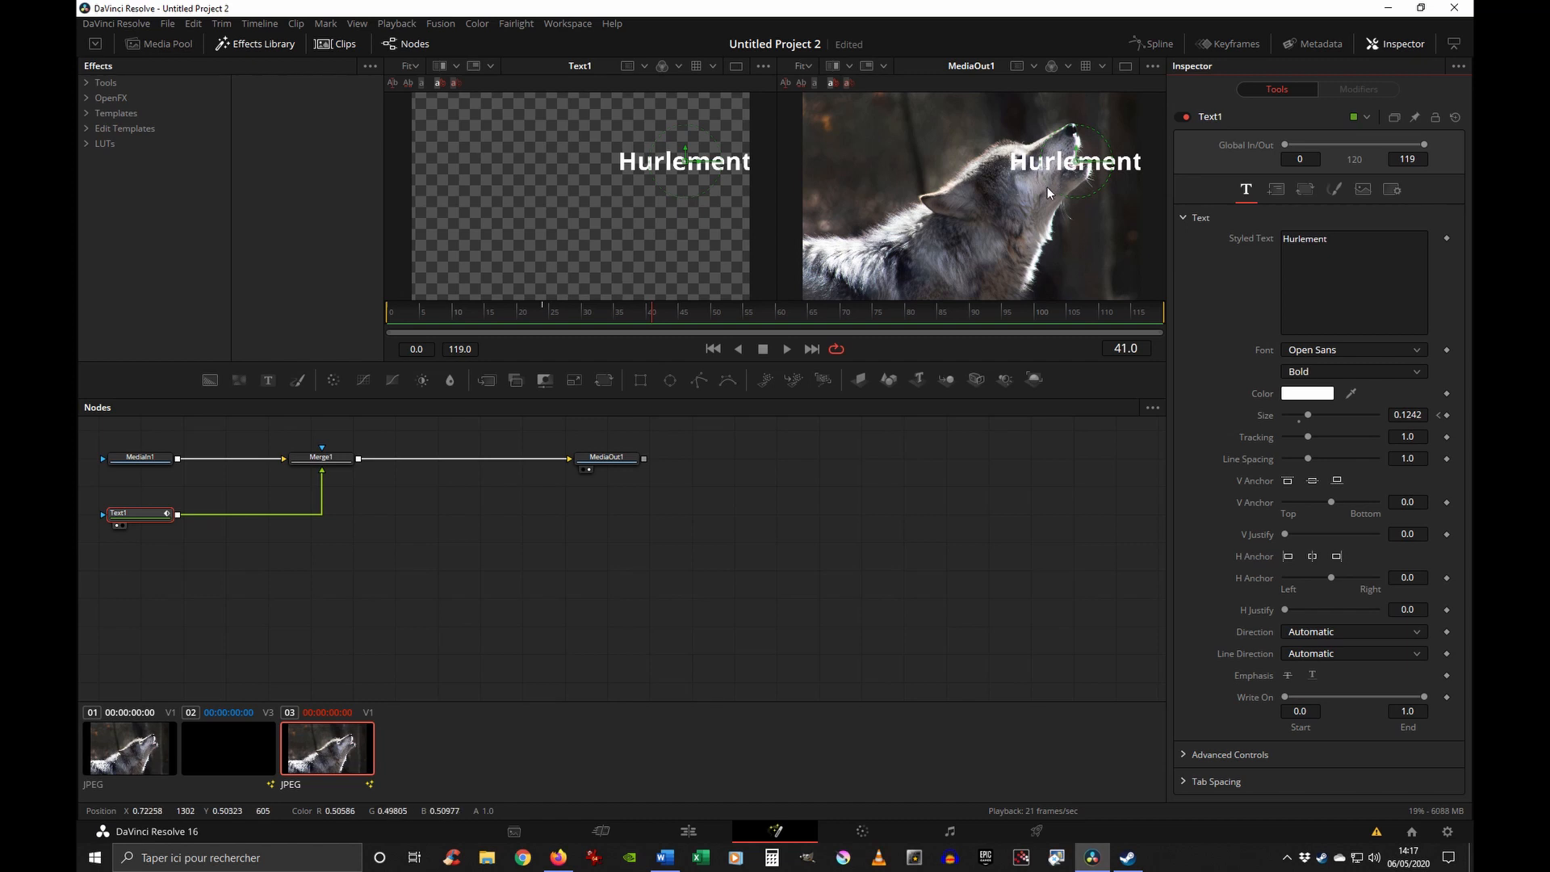
click(389, 322)
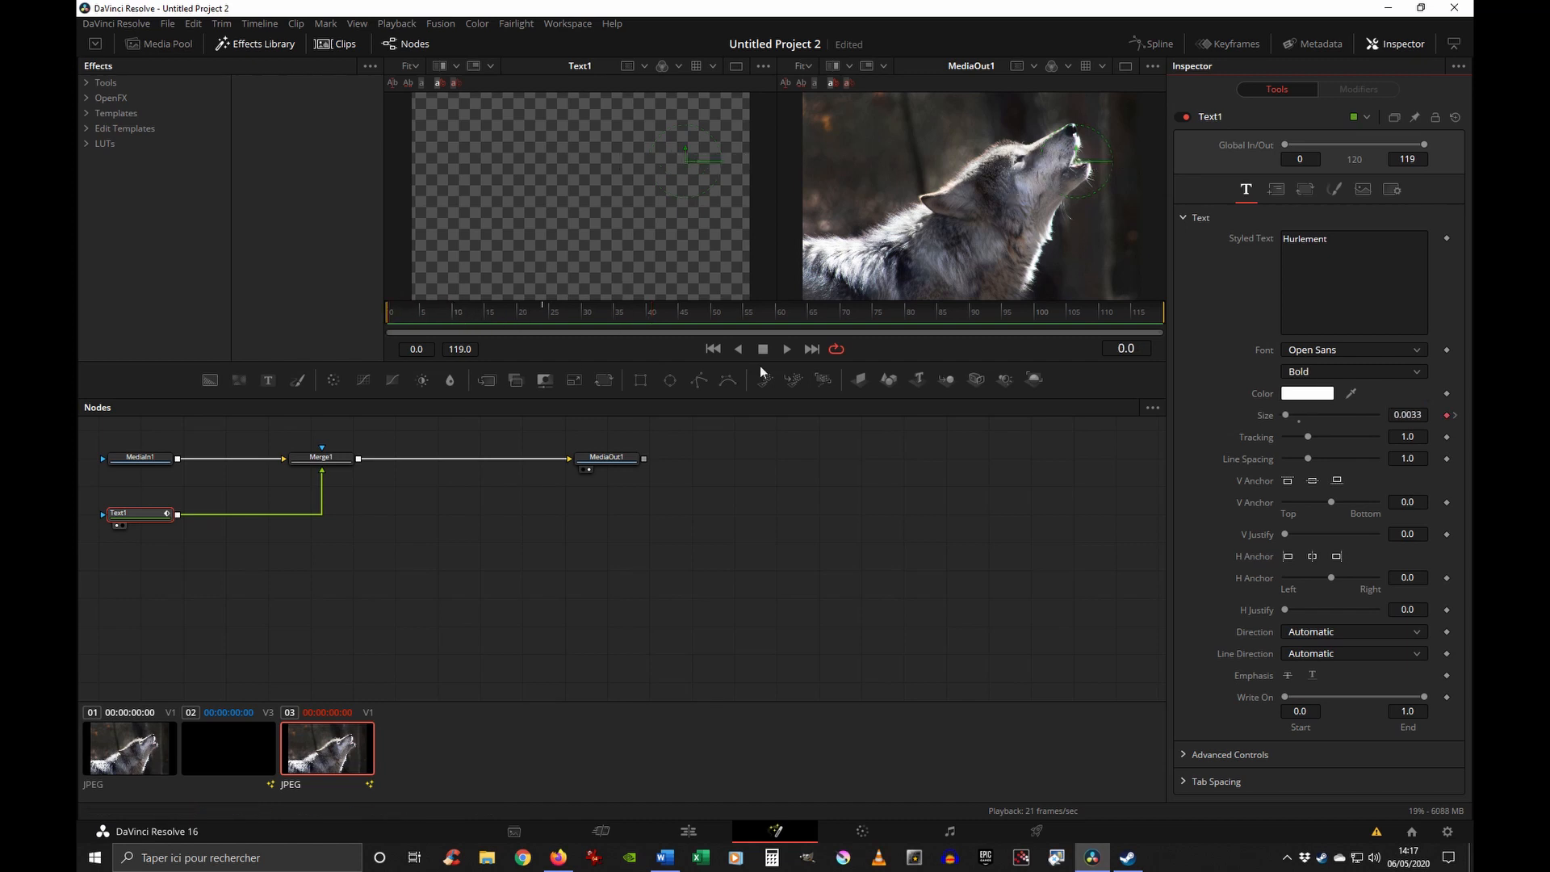
click(788, 348)
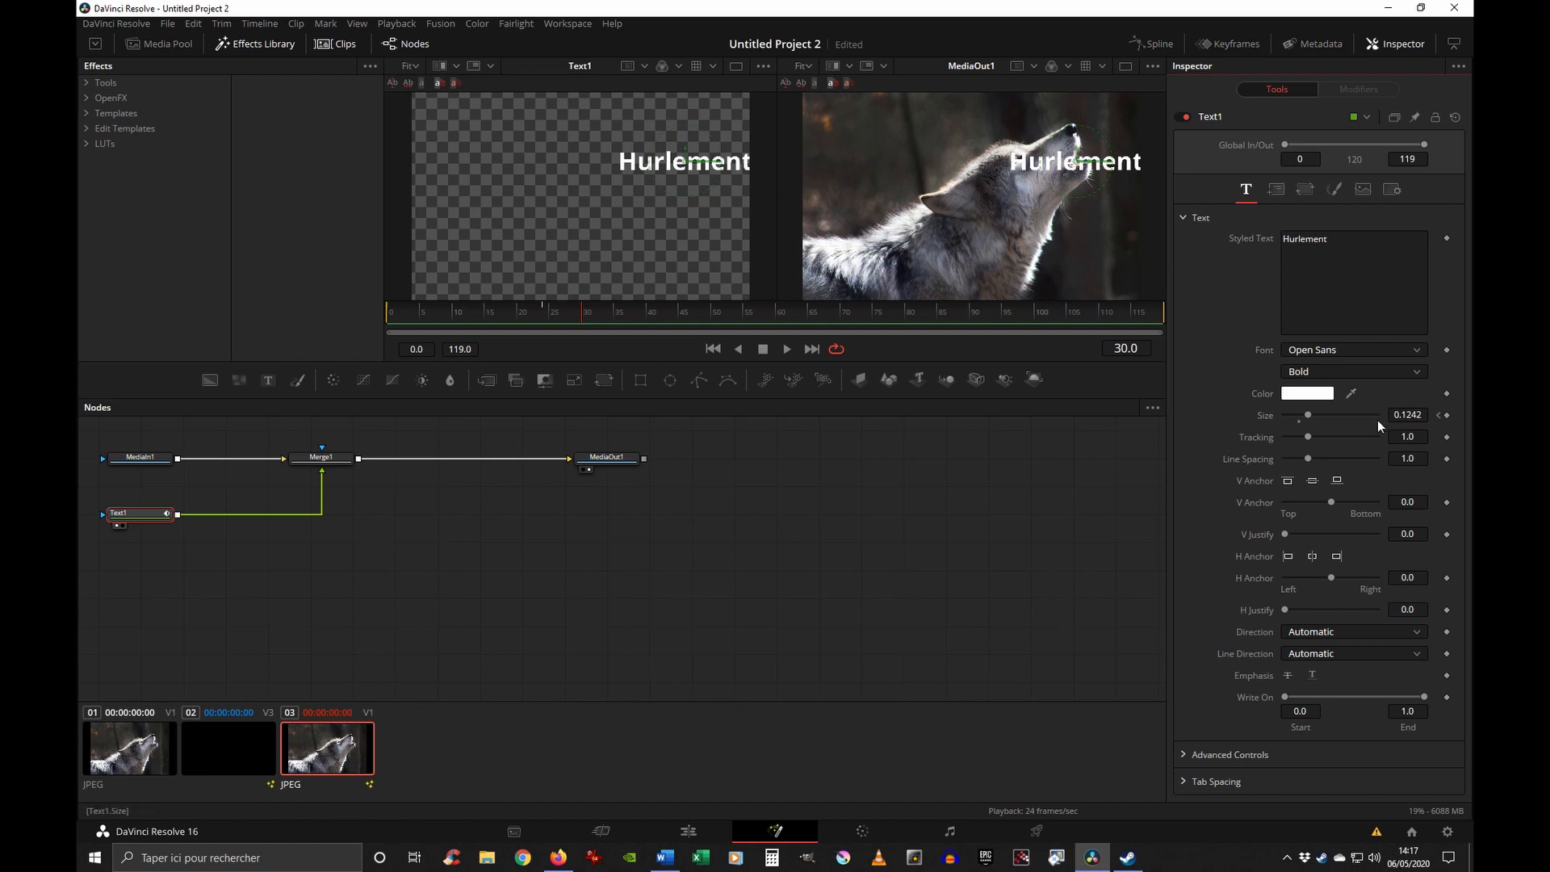
- Add a Polygon mask node below the connection between Merge1 and MediaOut1, and show it in the Text1 viewer
click(1276, 191)
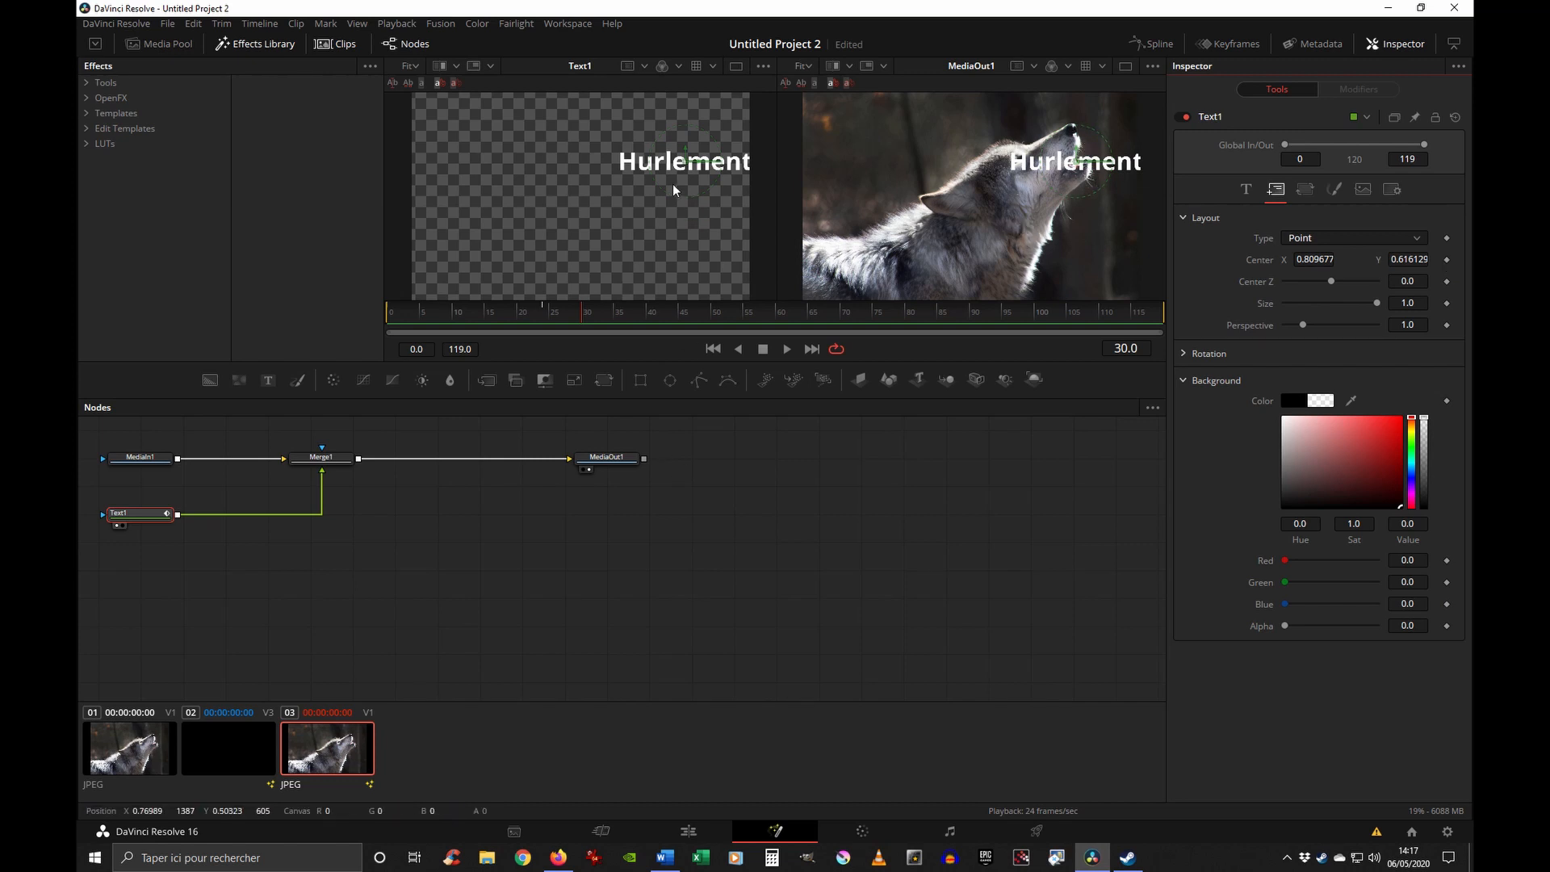
key(ctrl+s)
drag(700, 379, 650, 569)
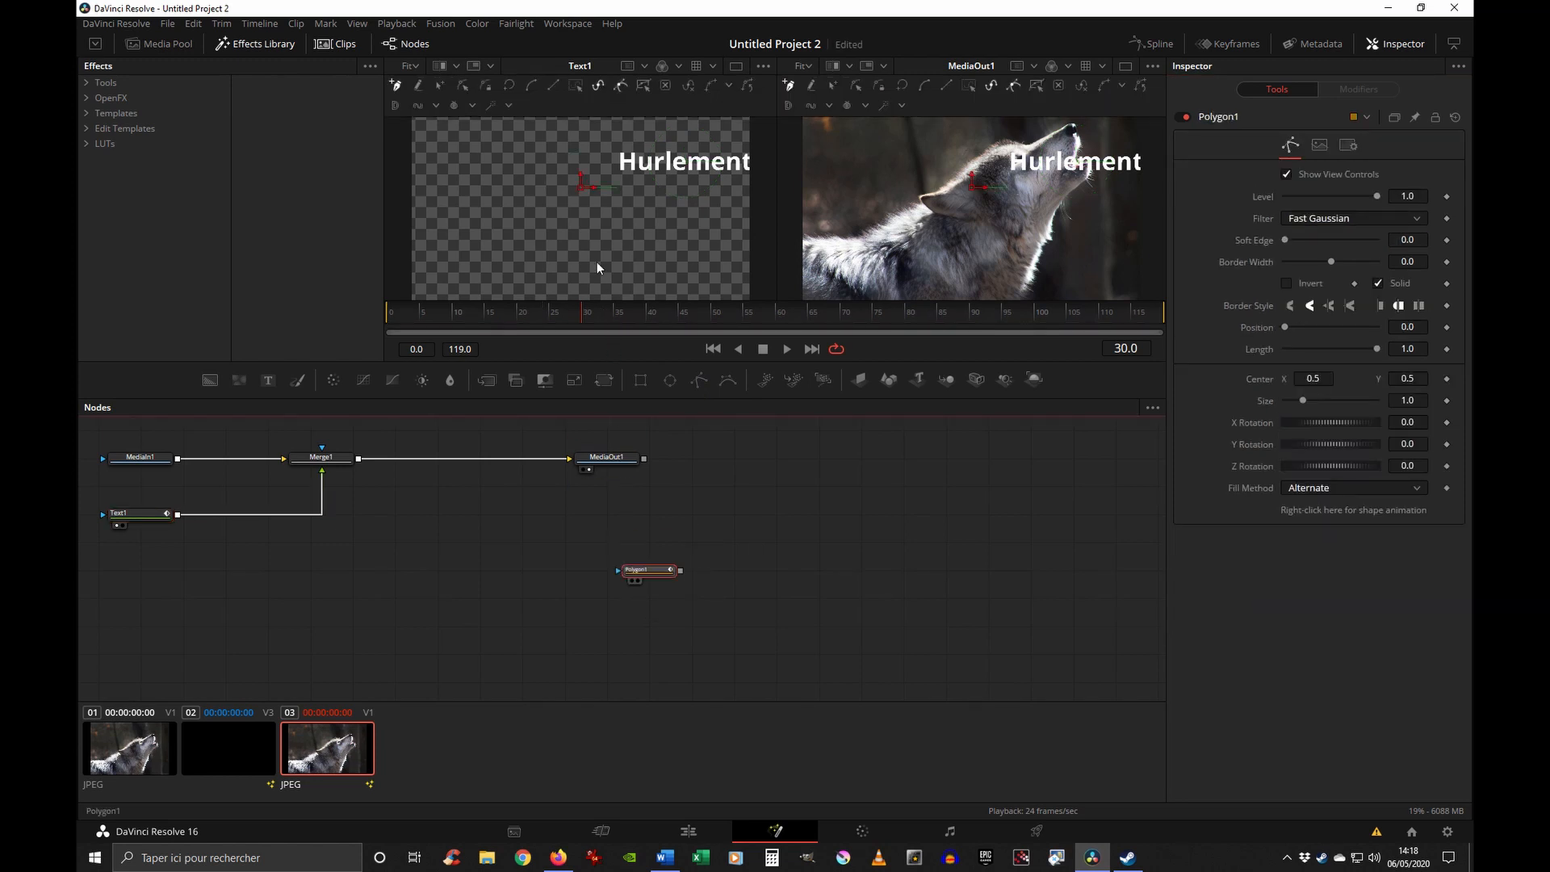
key(1)
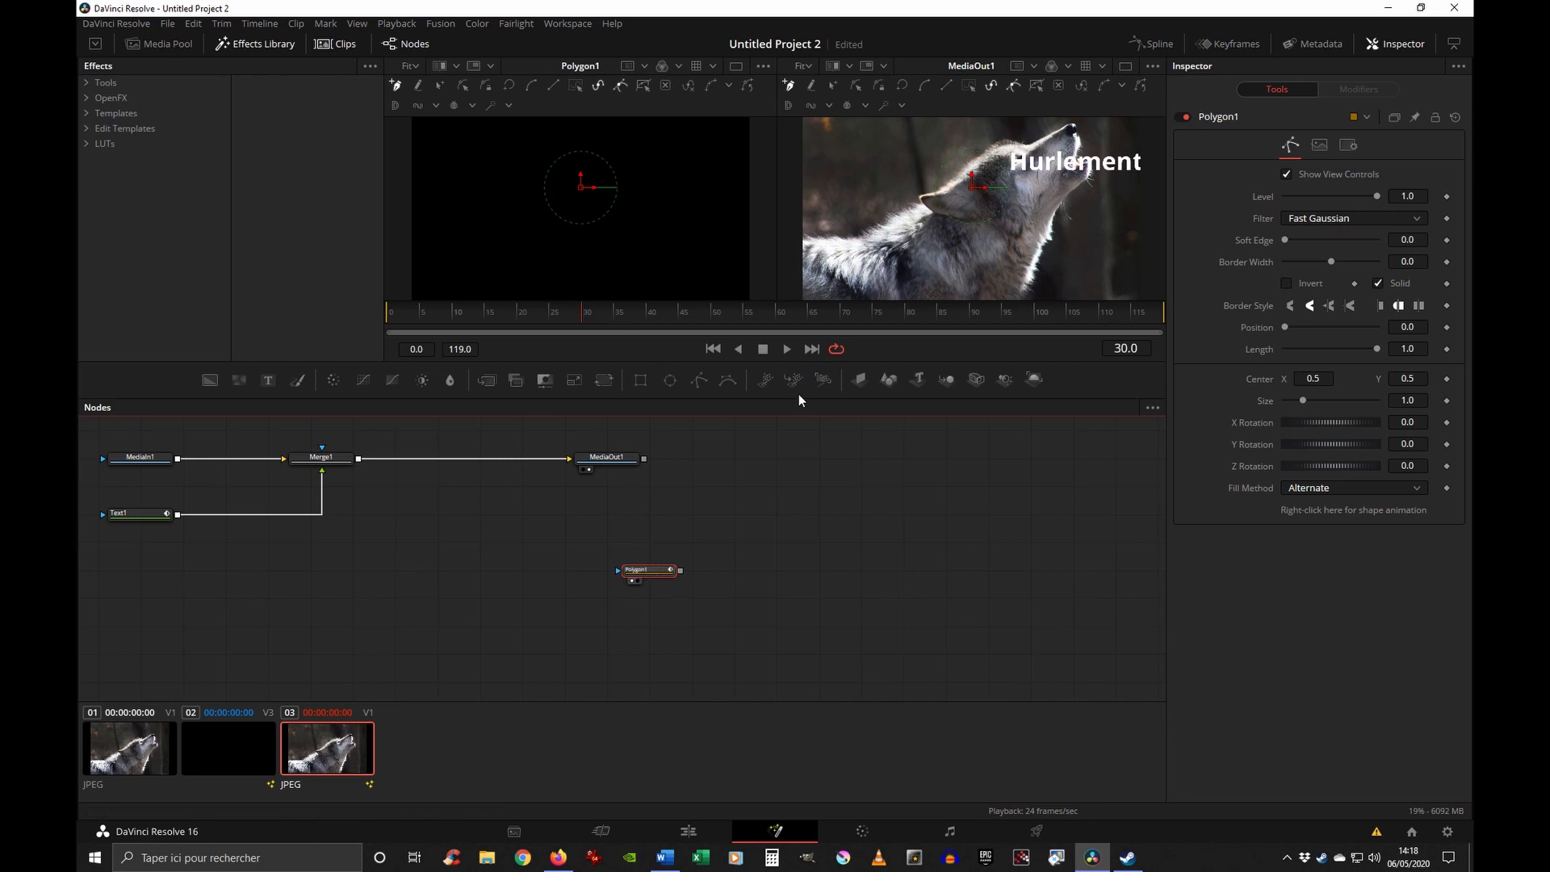
drag(799, 398, 789, 518)
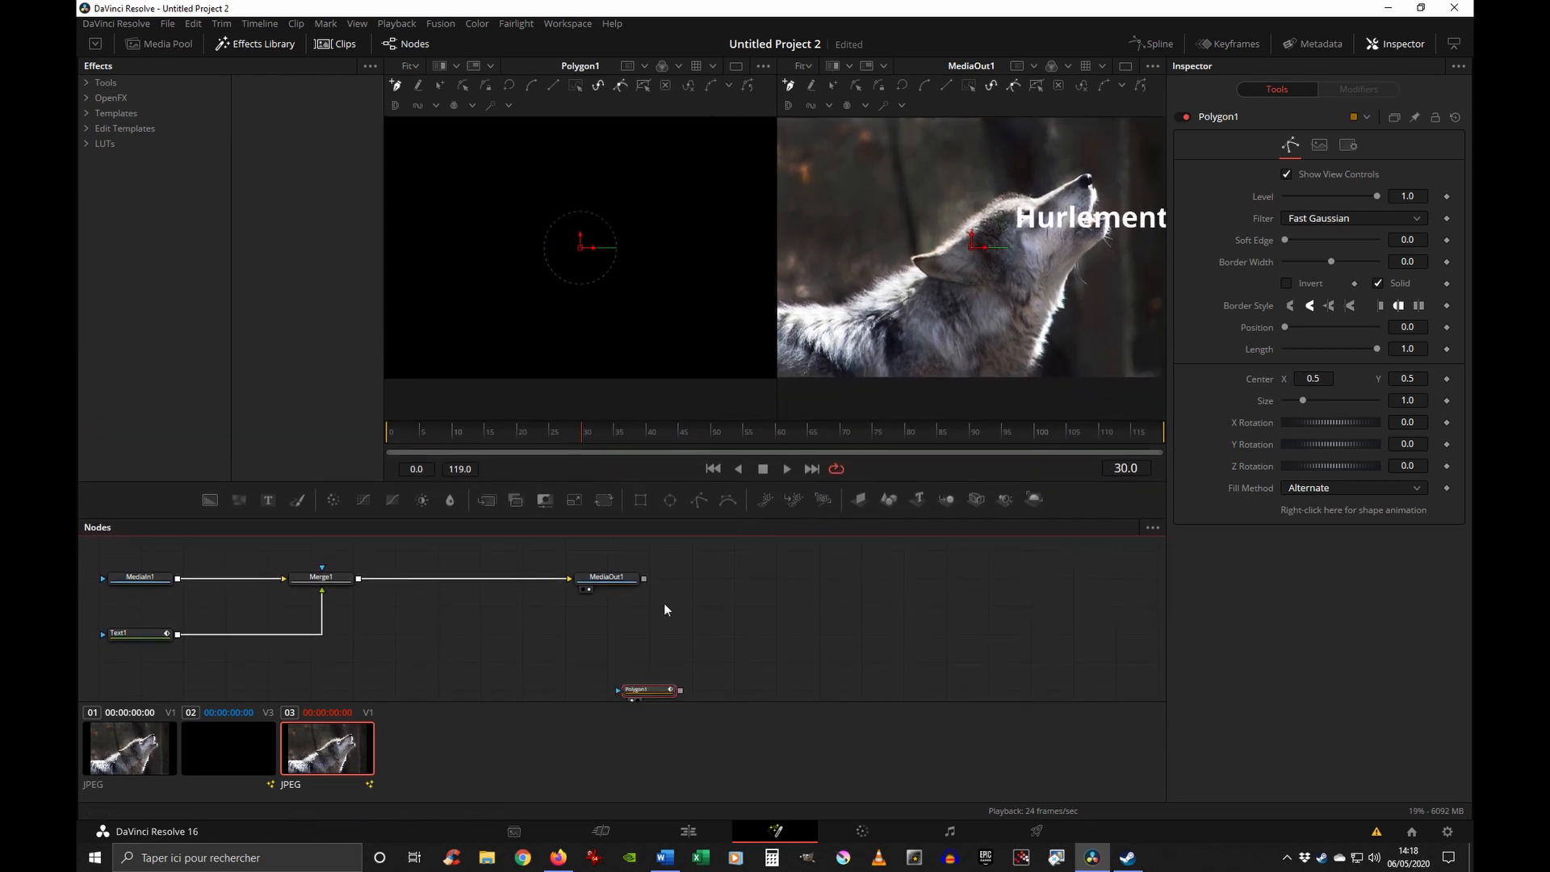
drag(653, 699, 484, 614)
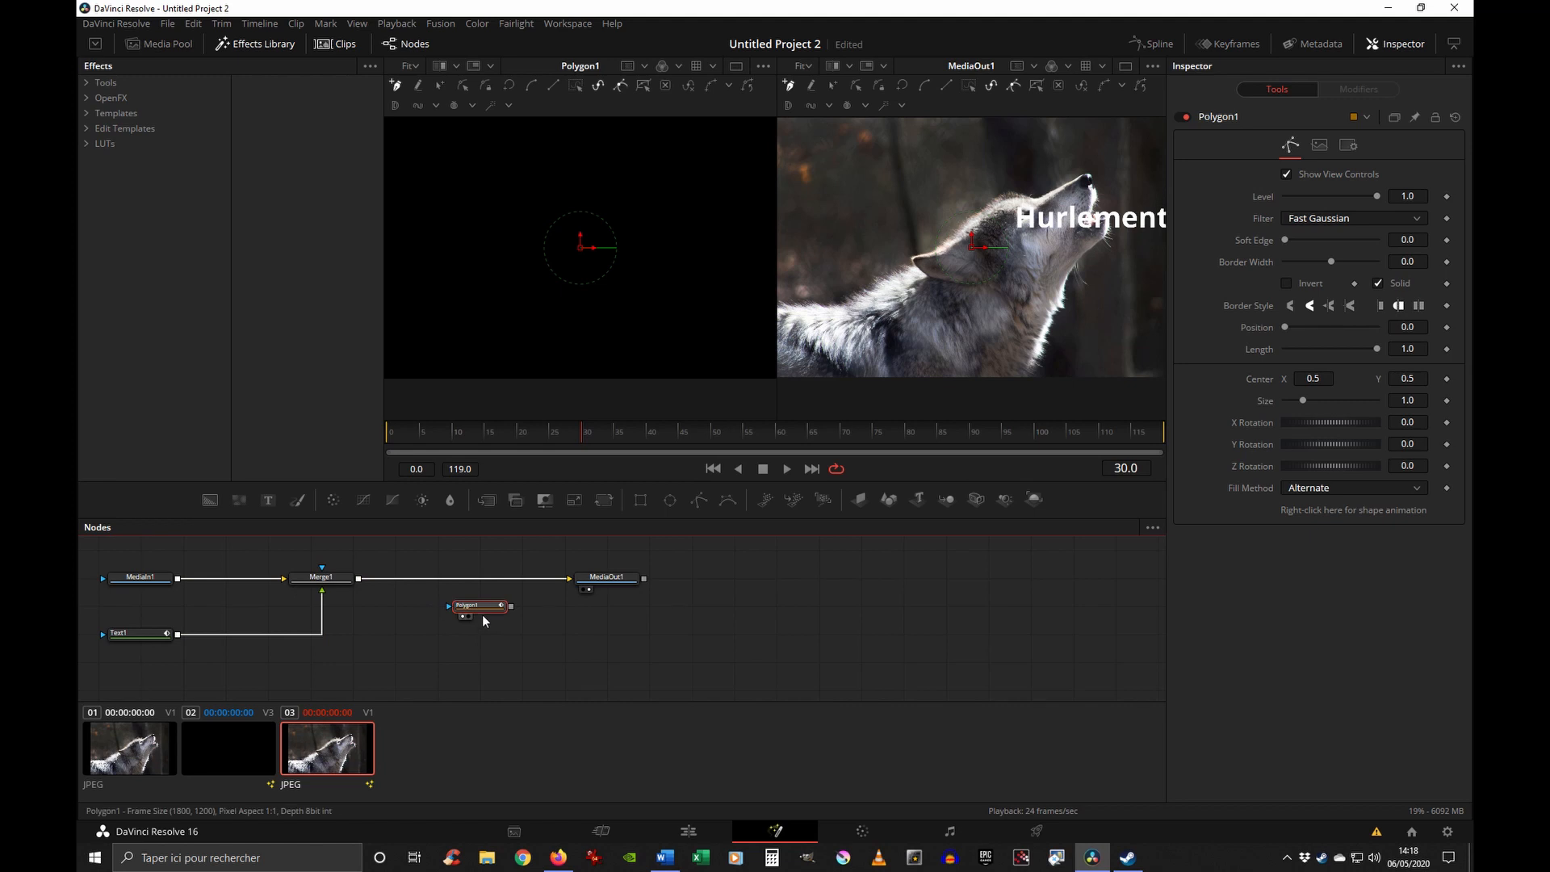
- Draw the polygon path over the wolf image from the mouth, around the nose and along the muzzle to the back of the head
drag(624, 519, 623, 550)
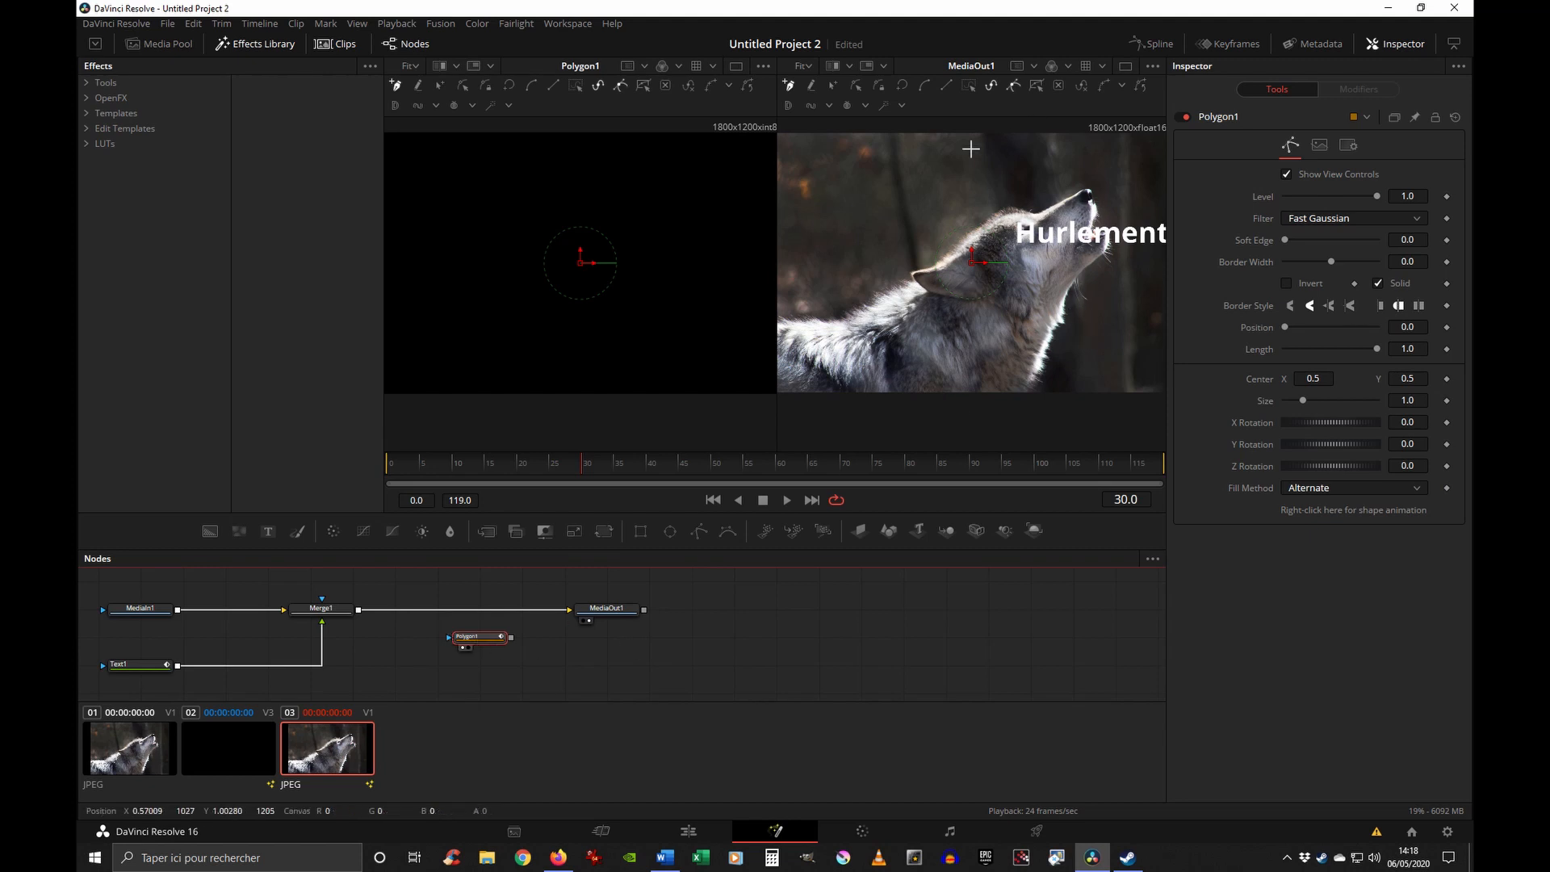
click(1086, 235)
click(1097, 221)
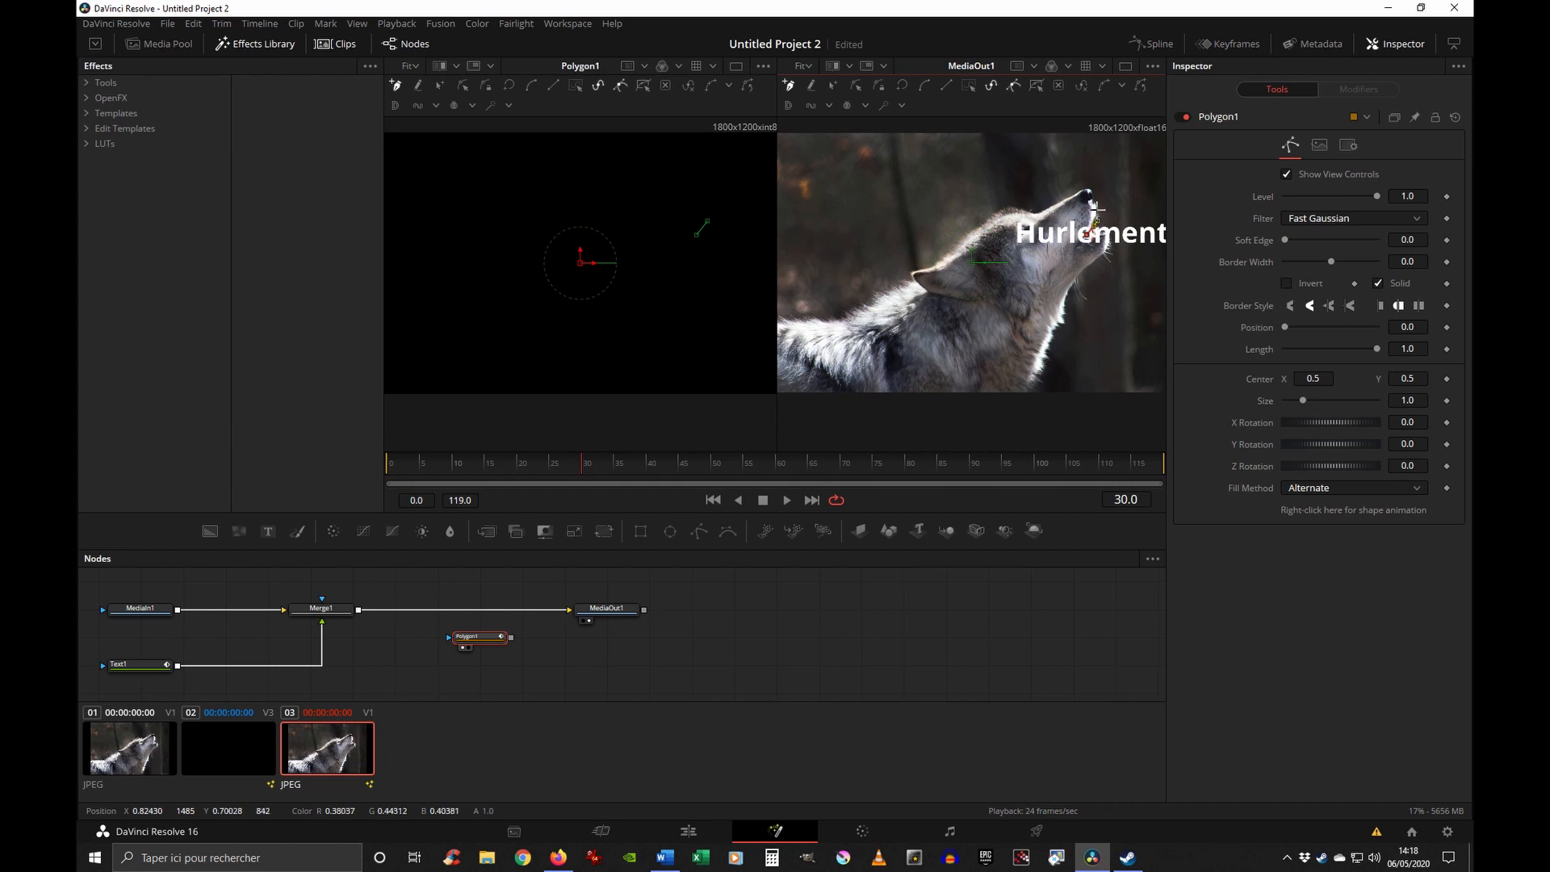
click(1095, 209)
click(1090, 197)
click(1085, 189)
click(1071, 192)
click(1047, 208)
click(1032, 212)
click(1009, 206)
click(986, 220)
click(959, 242)
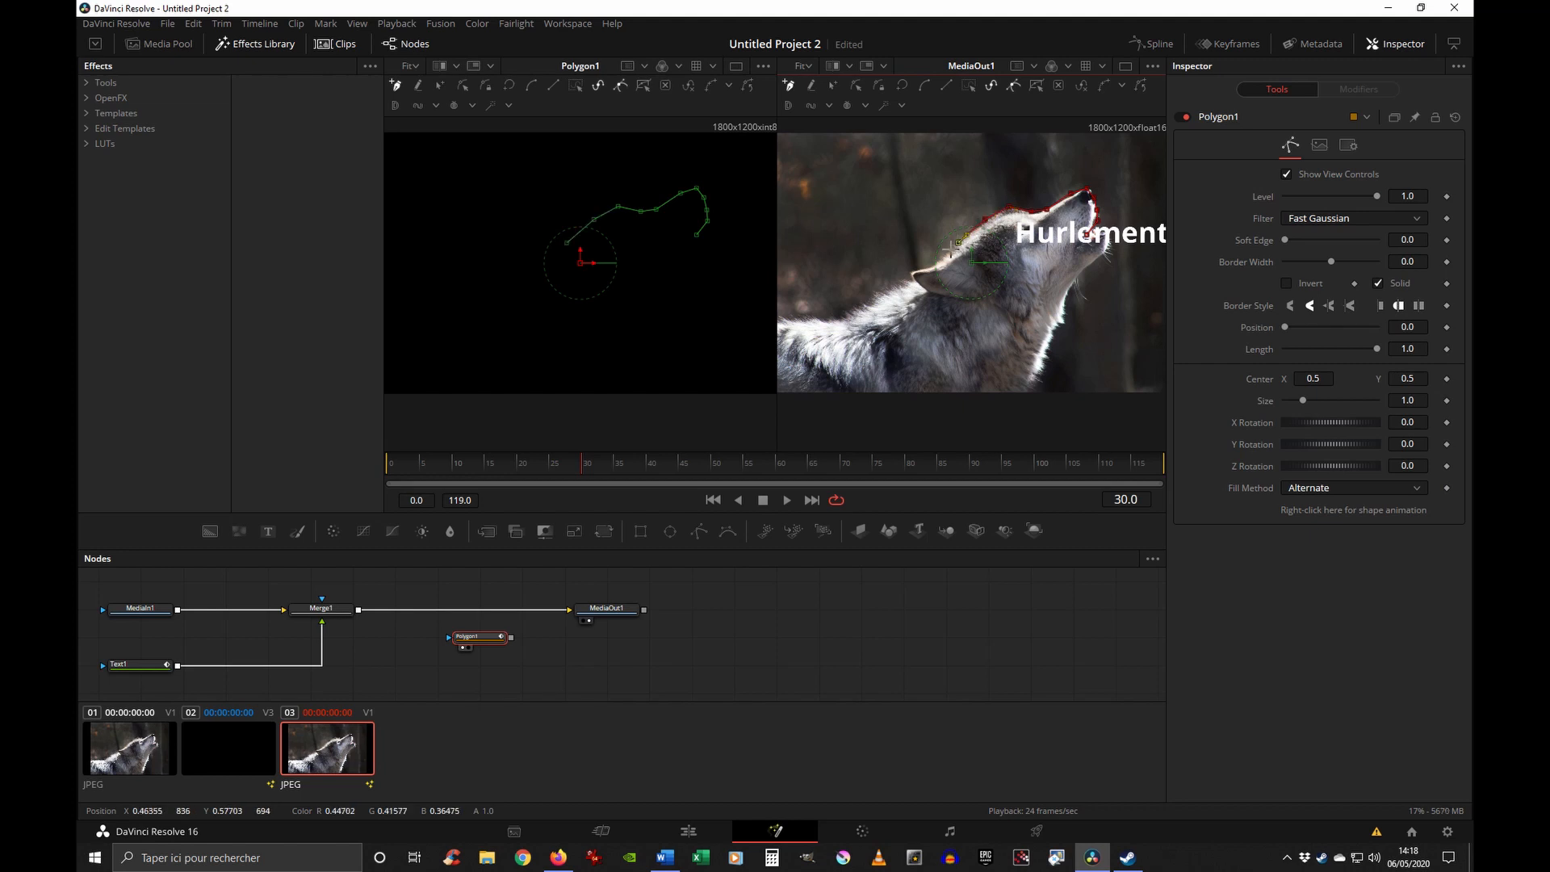
- Continue the polygon path around the wolf's ear and along its back to the image's left edge
click(939, 260)
click(925, 268)
click(913, 272)
click(912, 281)
click(927, 293)
click(907, 305)
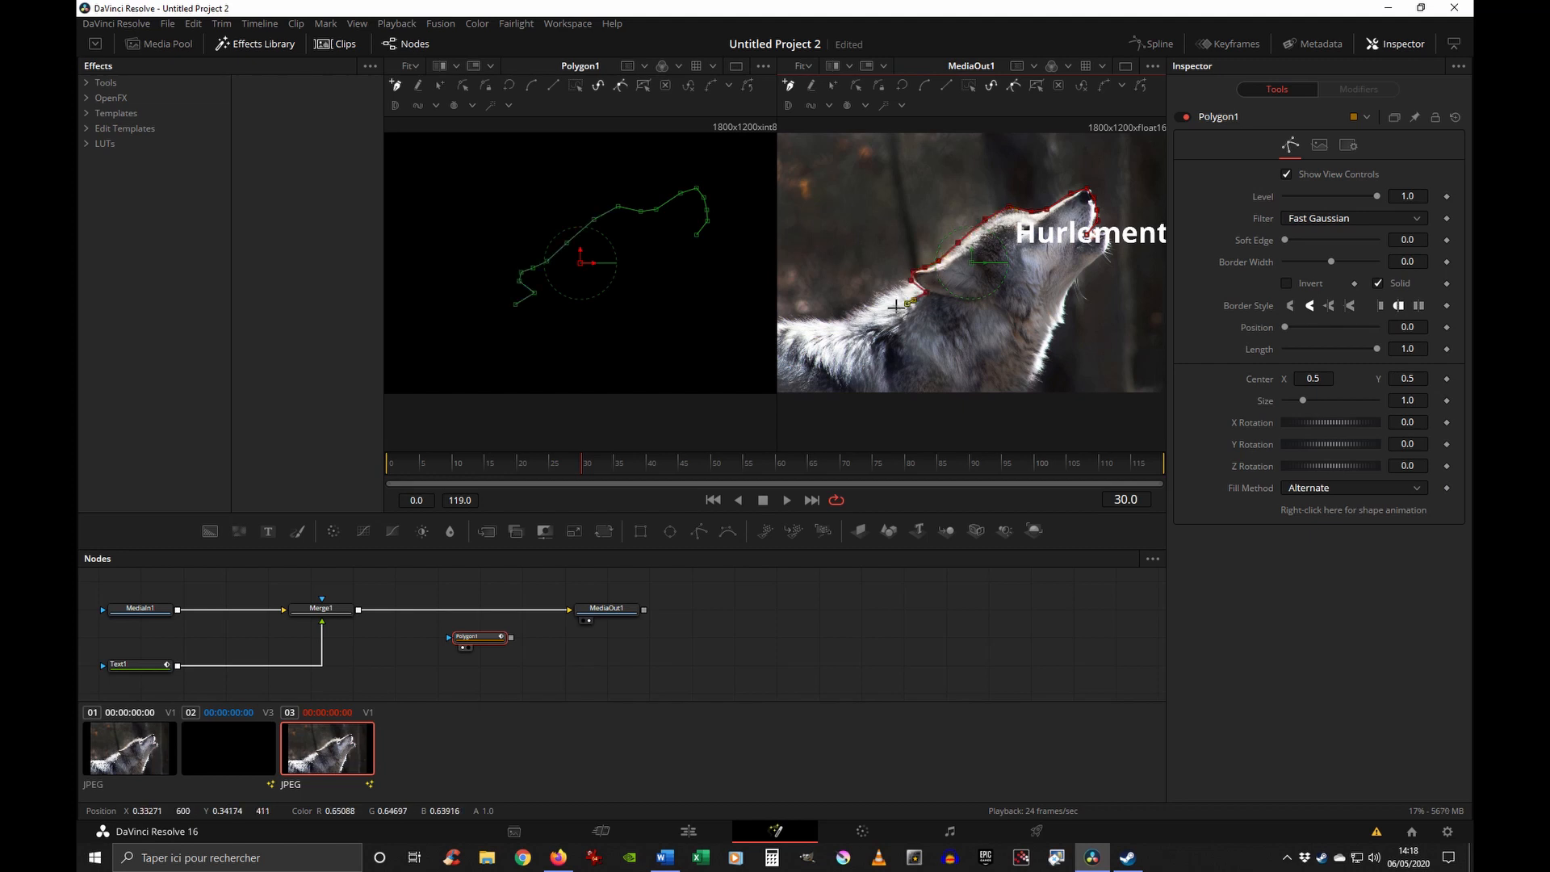
click(878, 314)
click(847, 324)
click(824, 328)
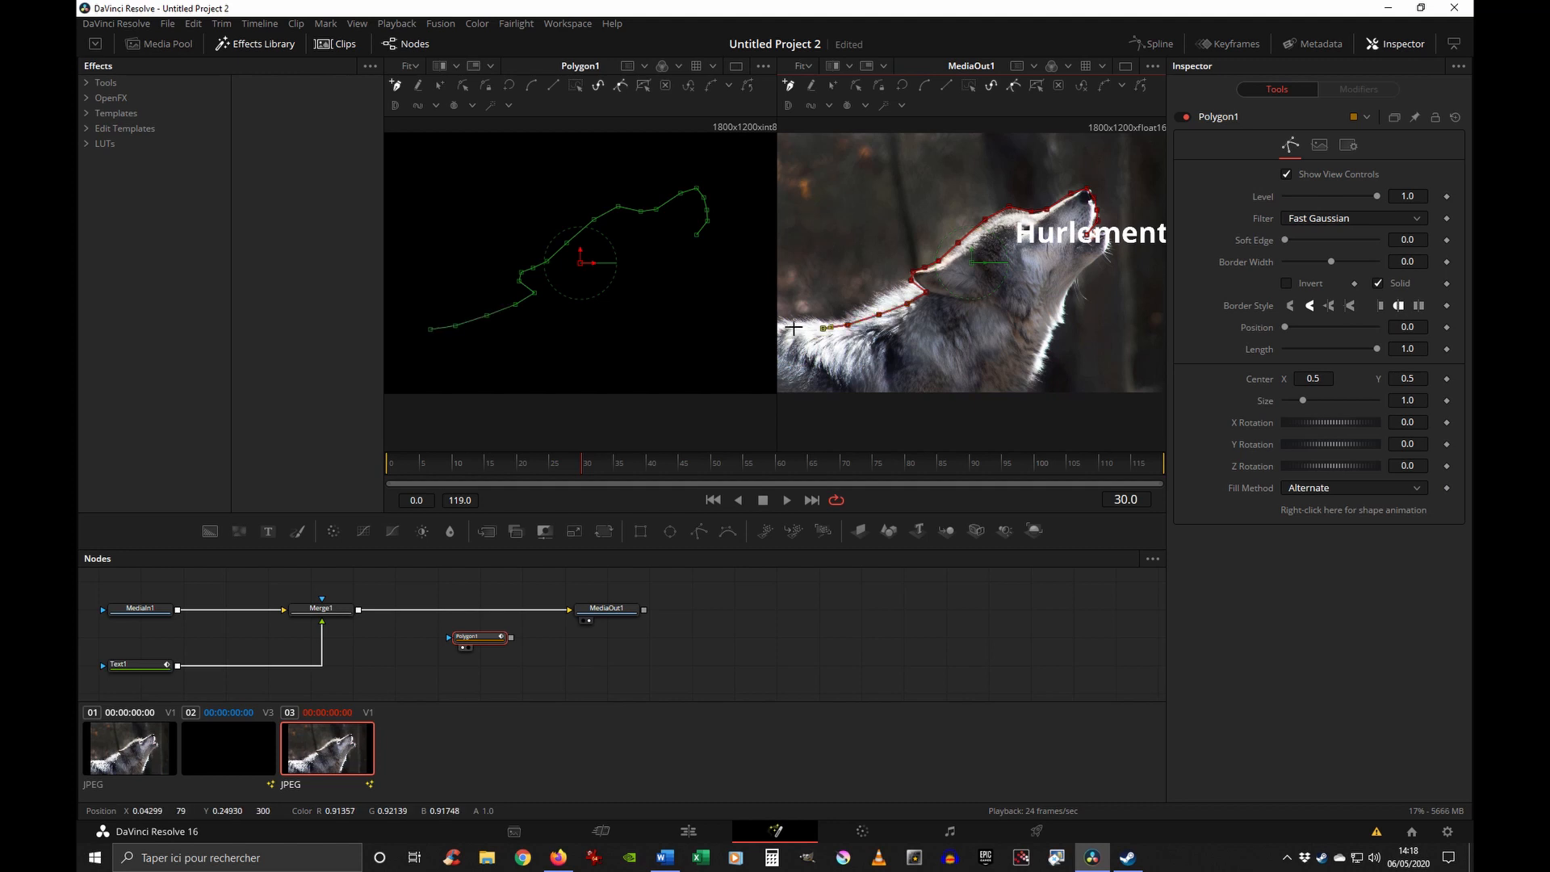
click(793, 327)
click(781, 327)
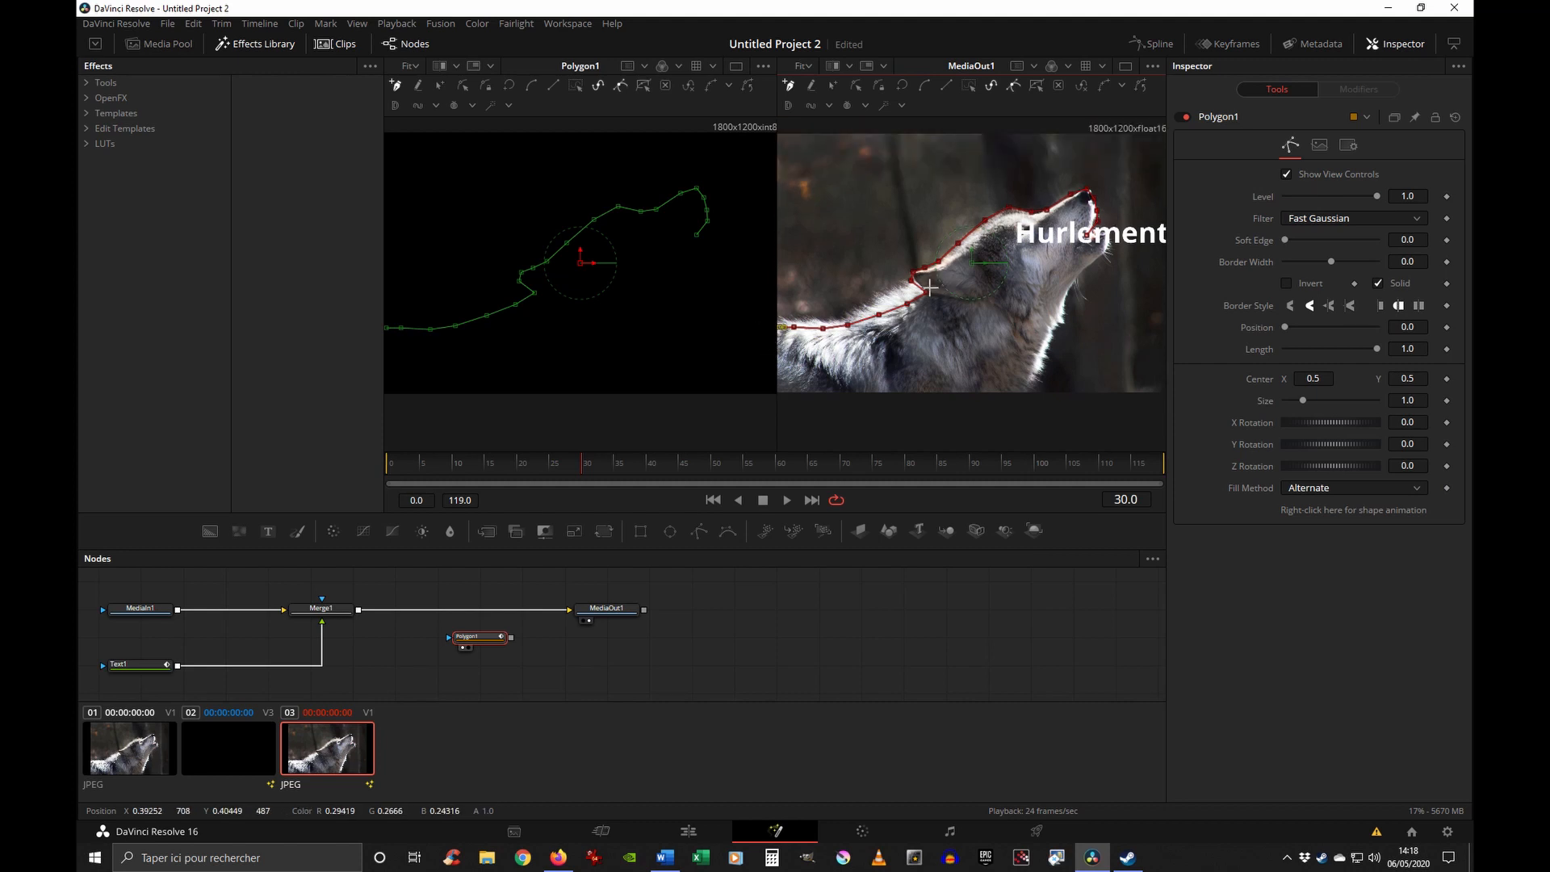
- Extend the polygon path beyond the image's left edge, then pull its end point farther outward
scroll(930, 286, down, 4)
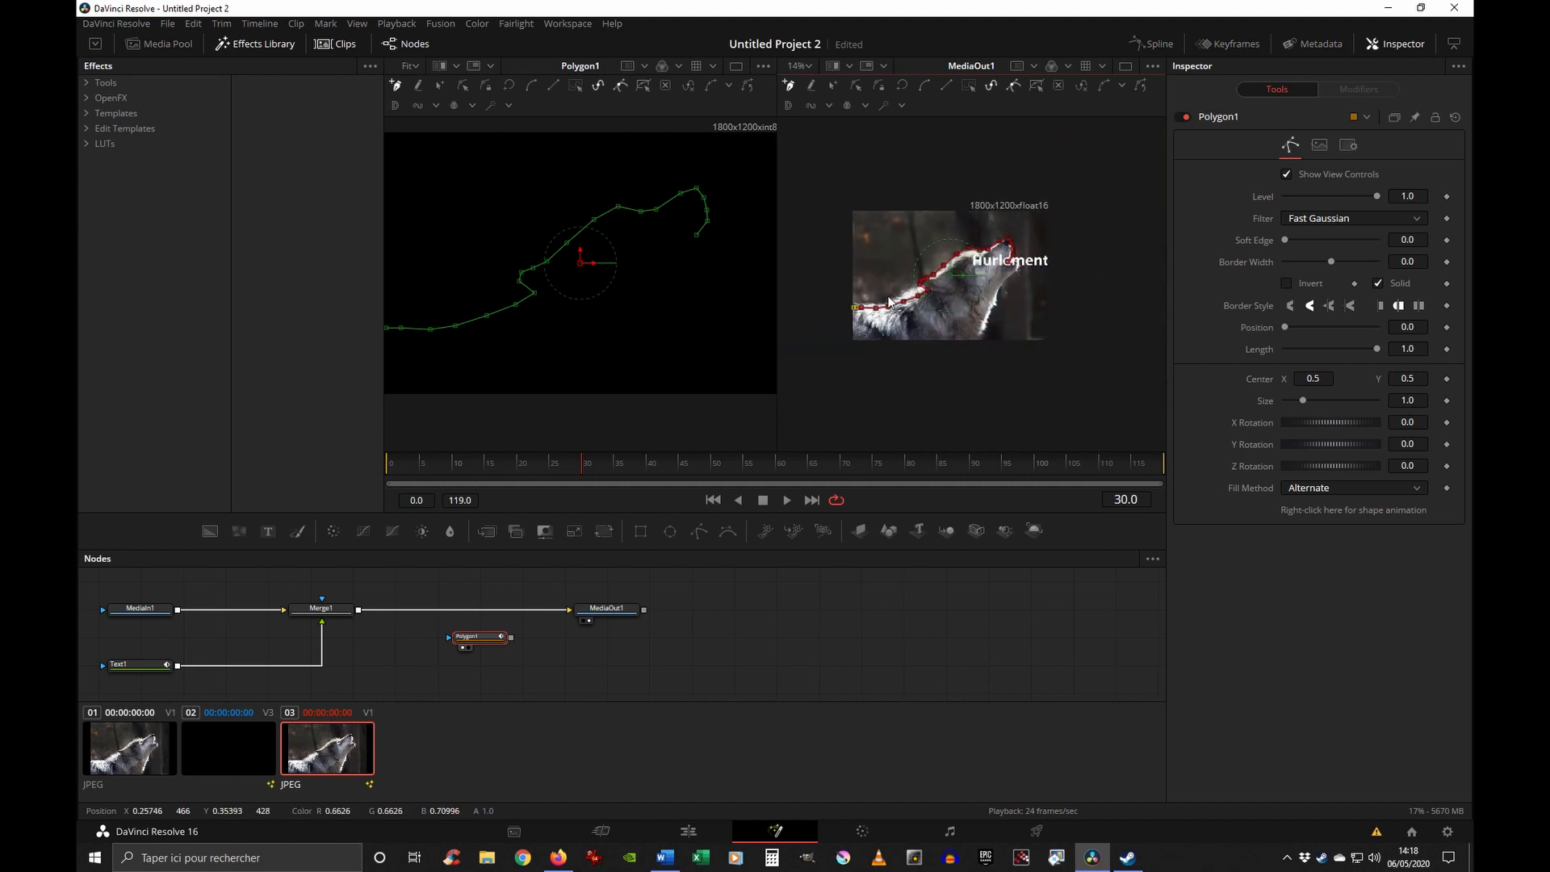
click(823, 309)
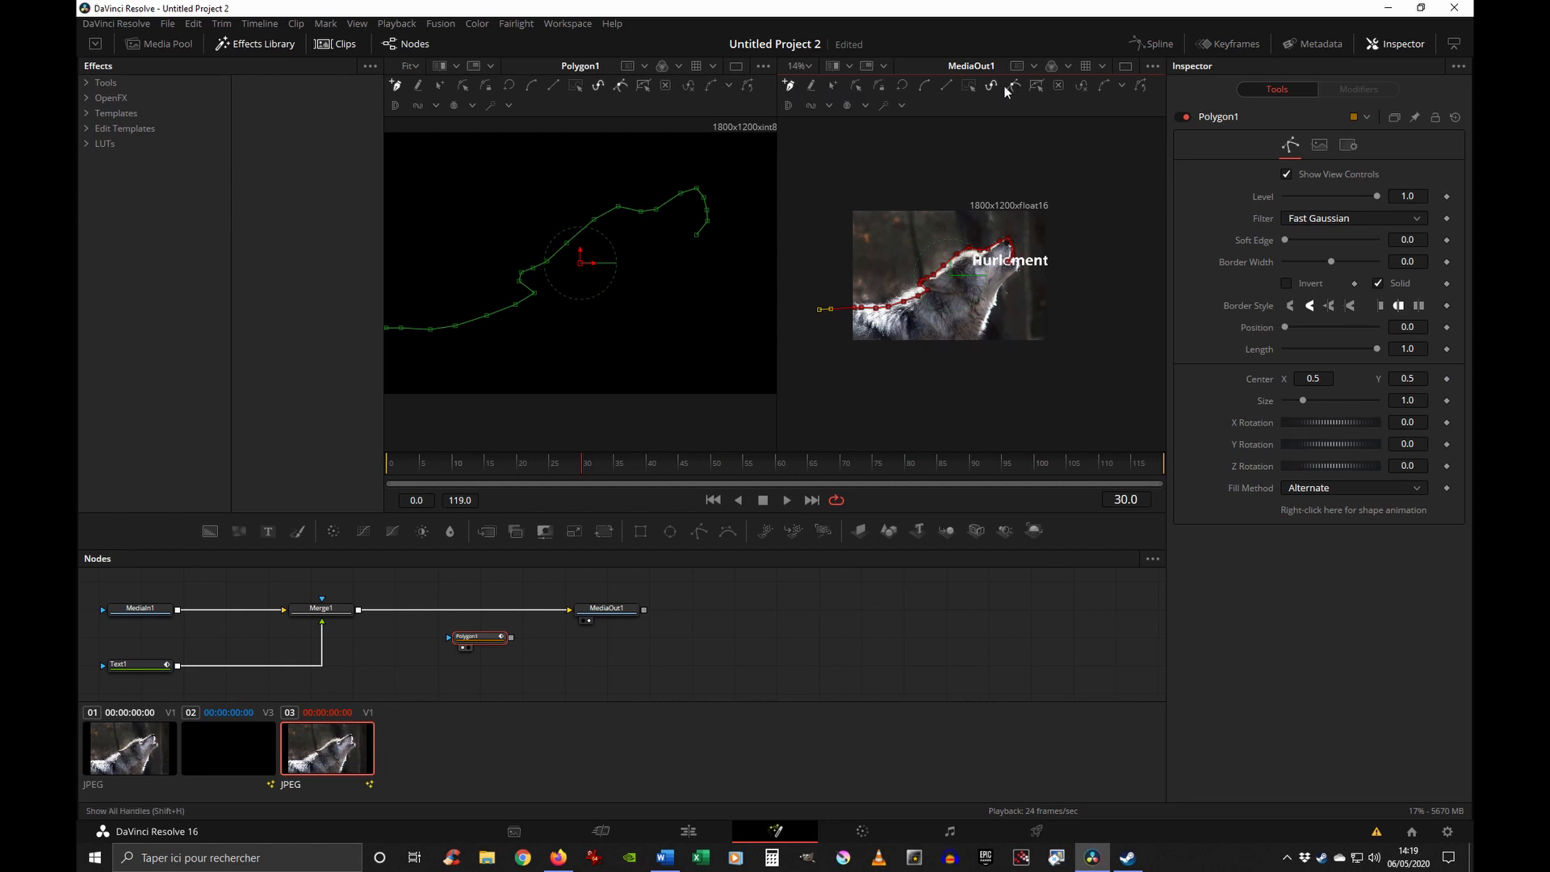
click(882, 86)
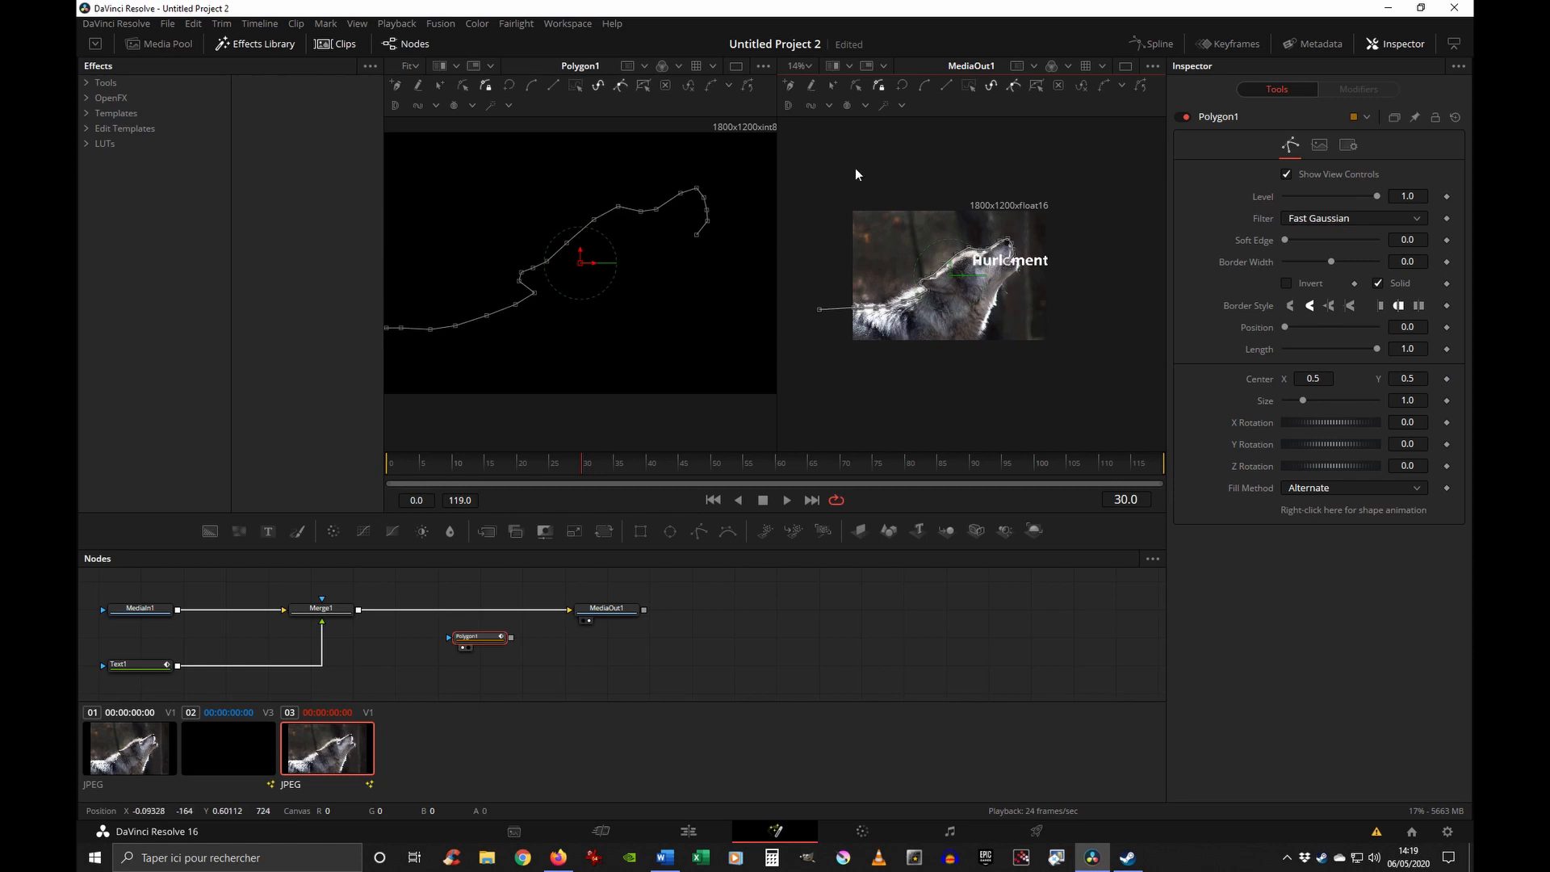
click(858, 85)
mouse_move(820, 309)
mouse_down()
mouse_move(808, 271)
mouse_move(791, 313)
mouse_up()
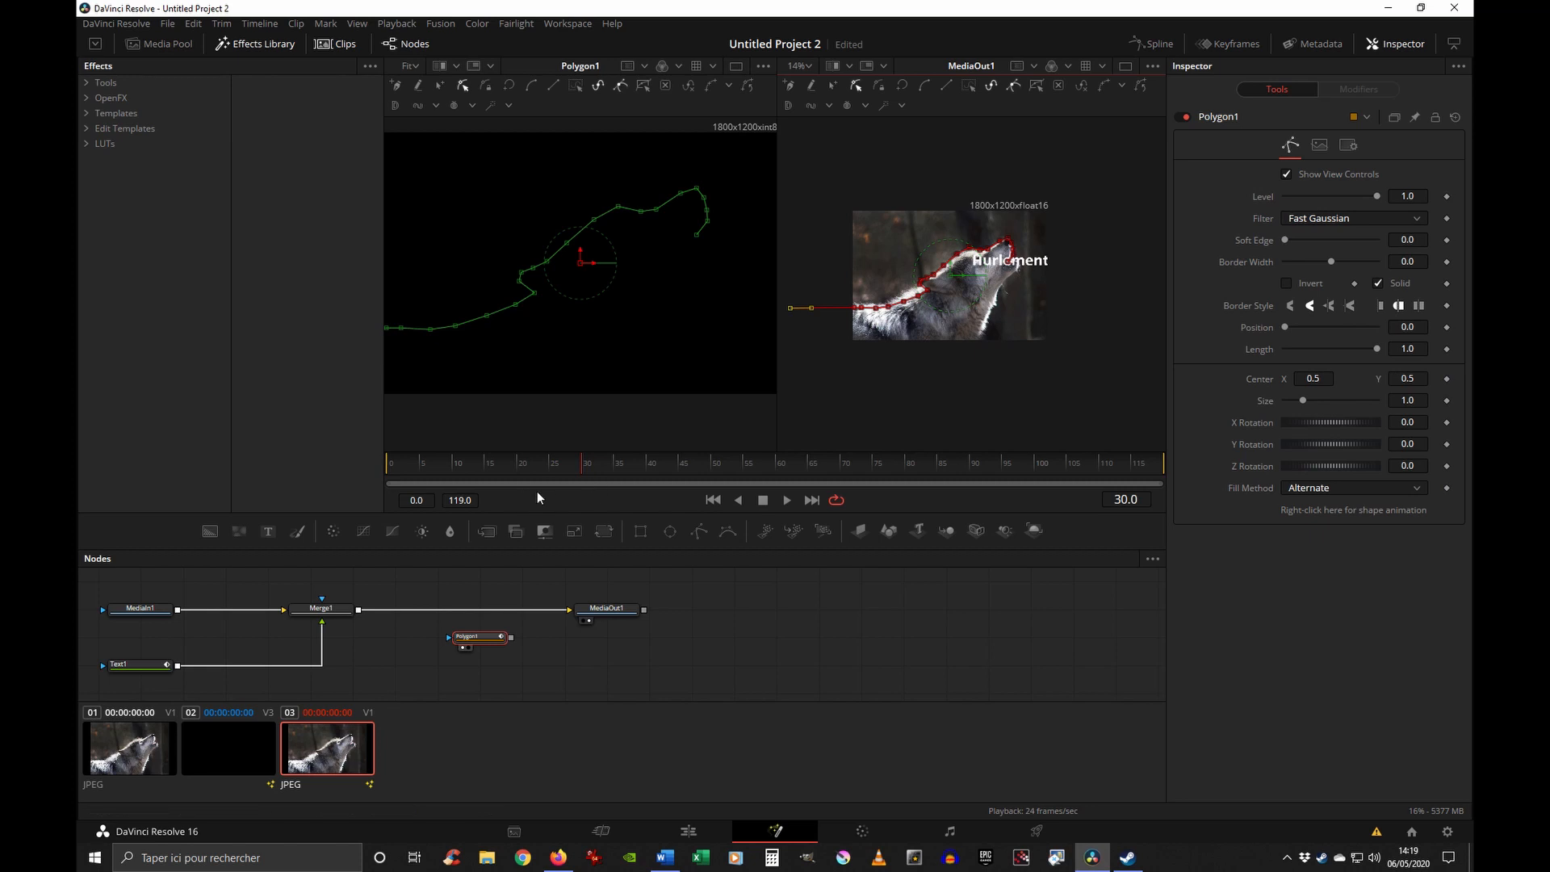
- Scrub the composition and play it from near the start to review the text against the drawn path
drag(525, 468, 576, 463)
click(424, 463)
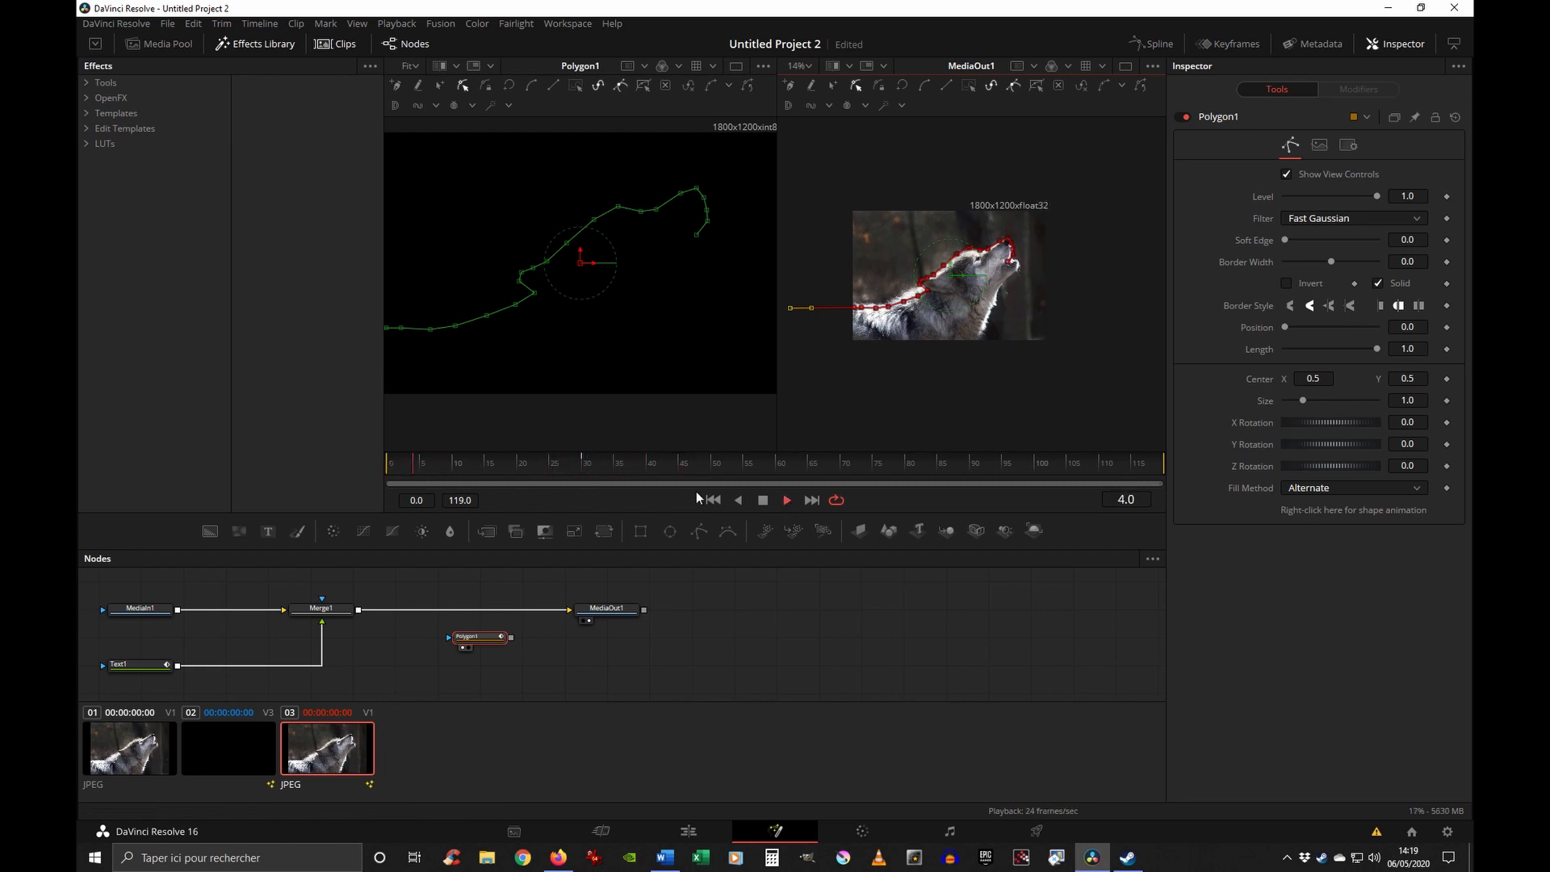
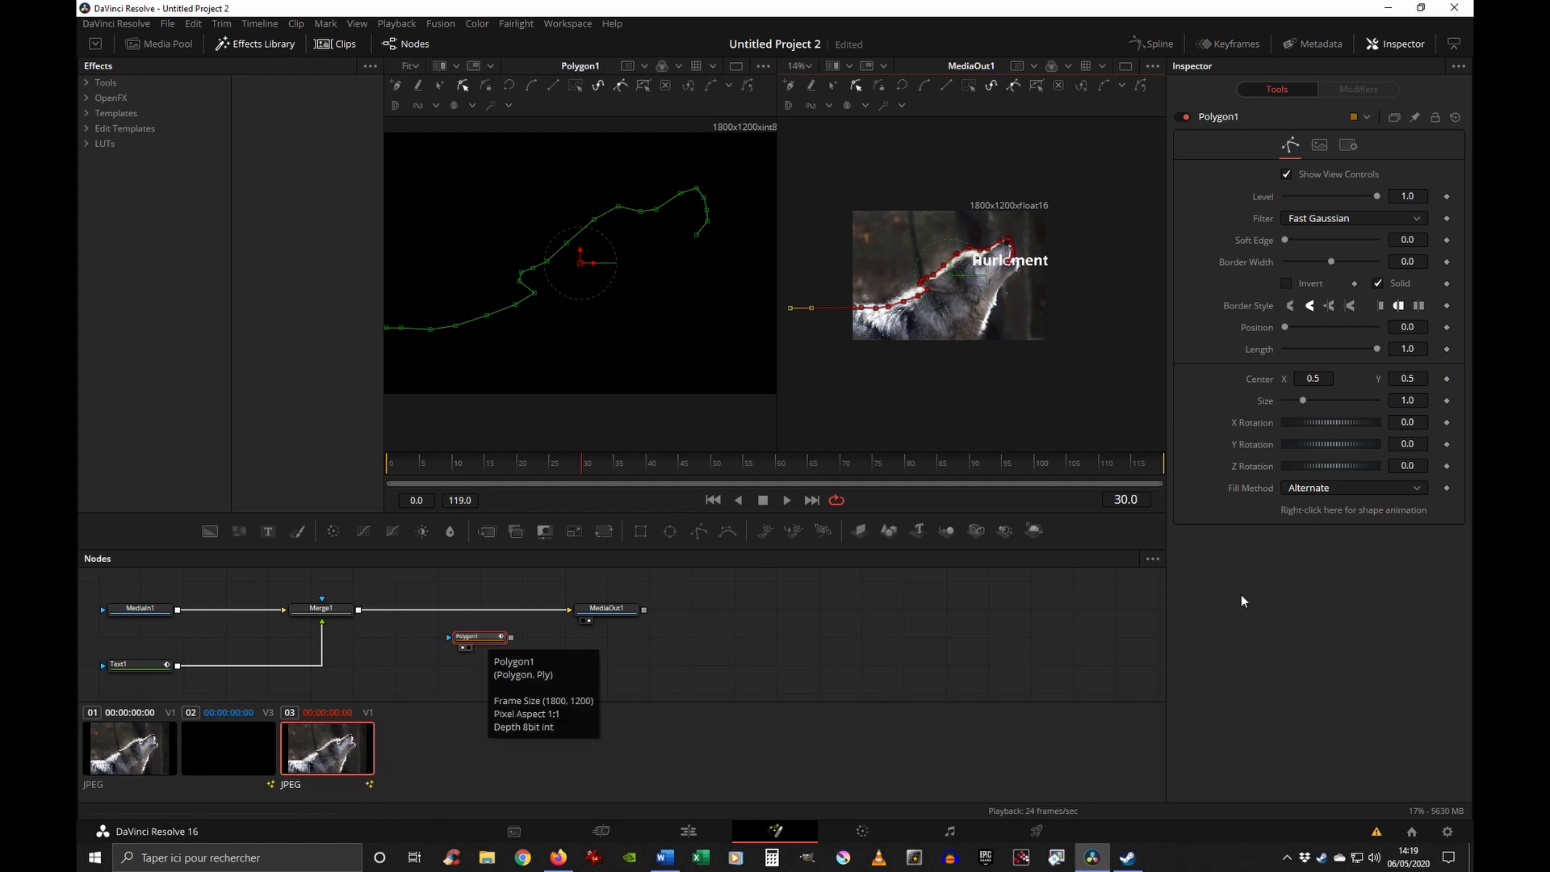
- Remove Polygon1's polyline shape animation, then publish the polygon's shape as a modifier
click(475, 640)
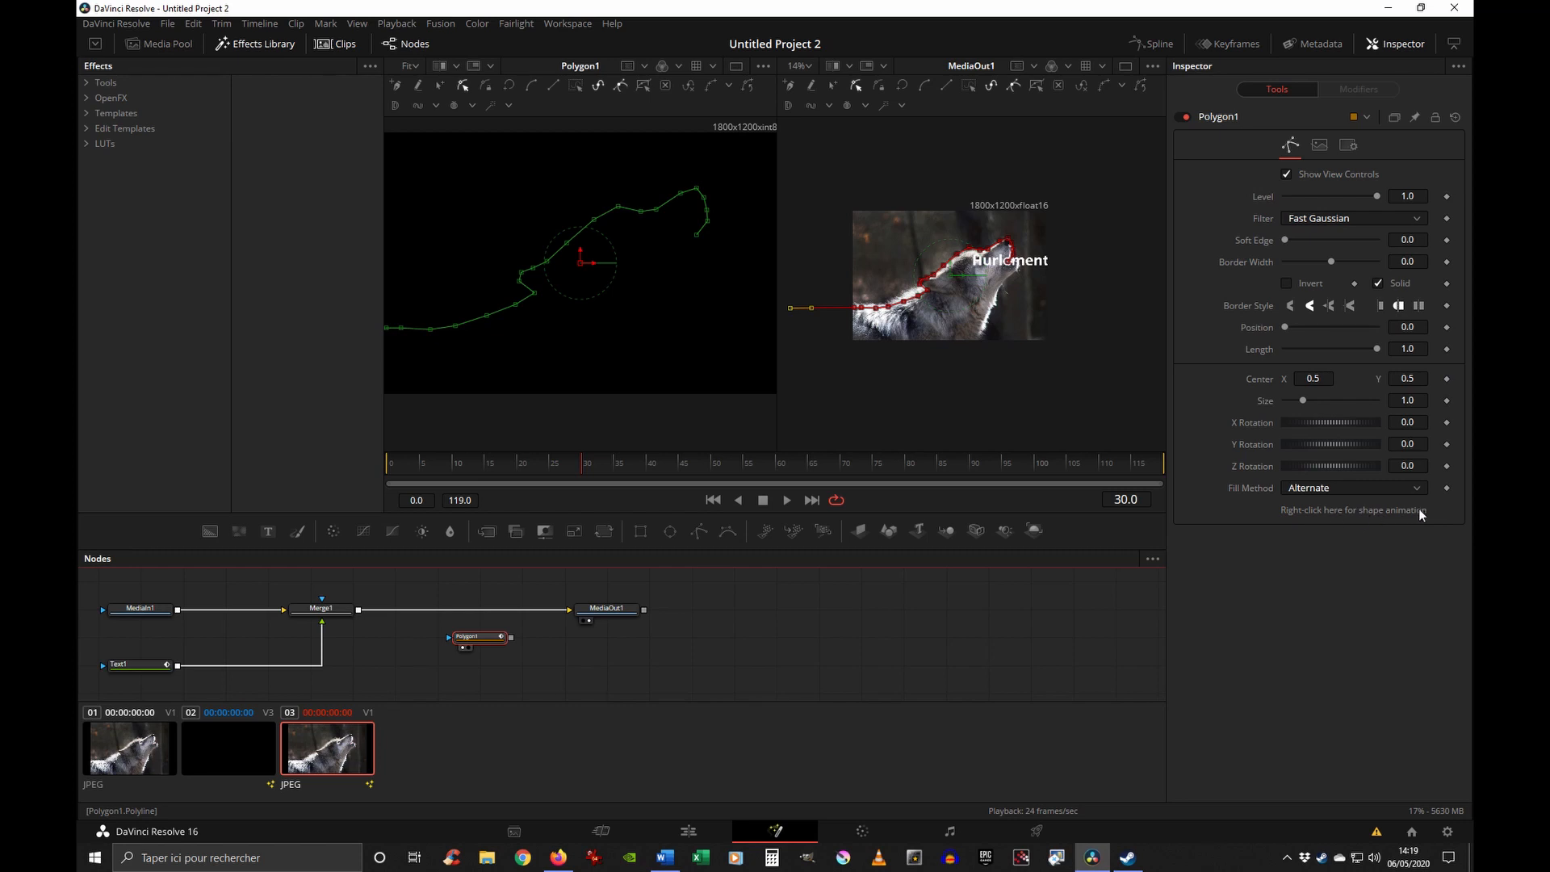
right_click(1336, 517)
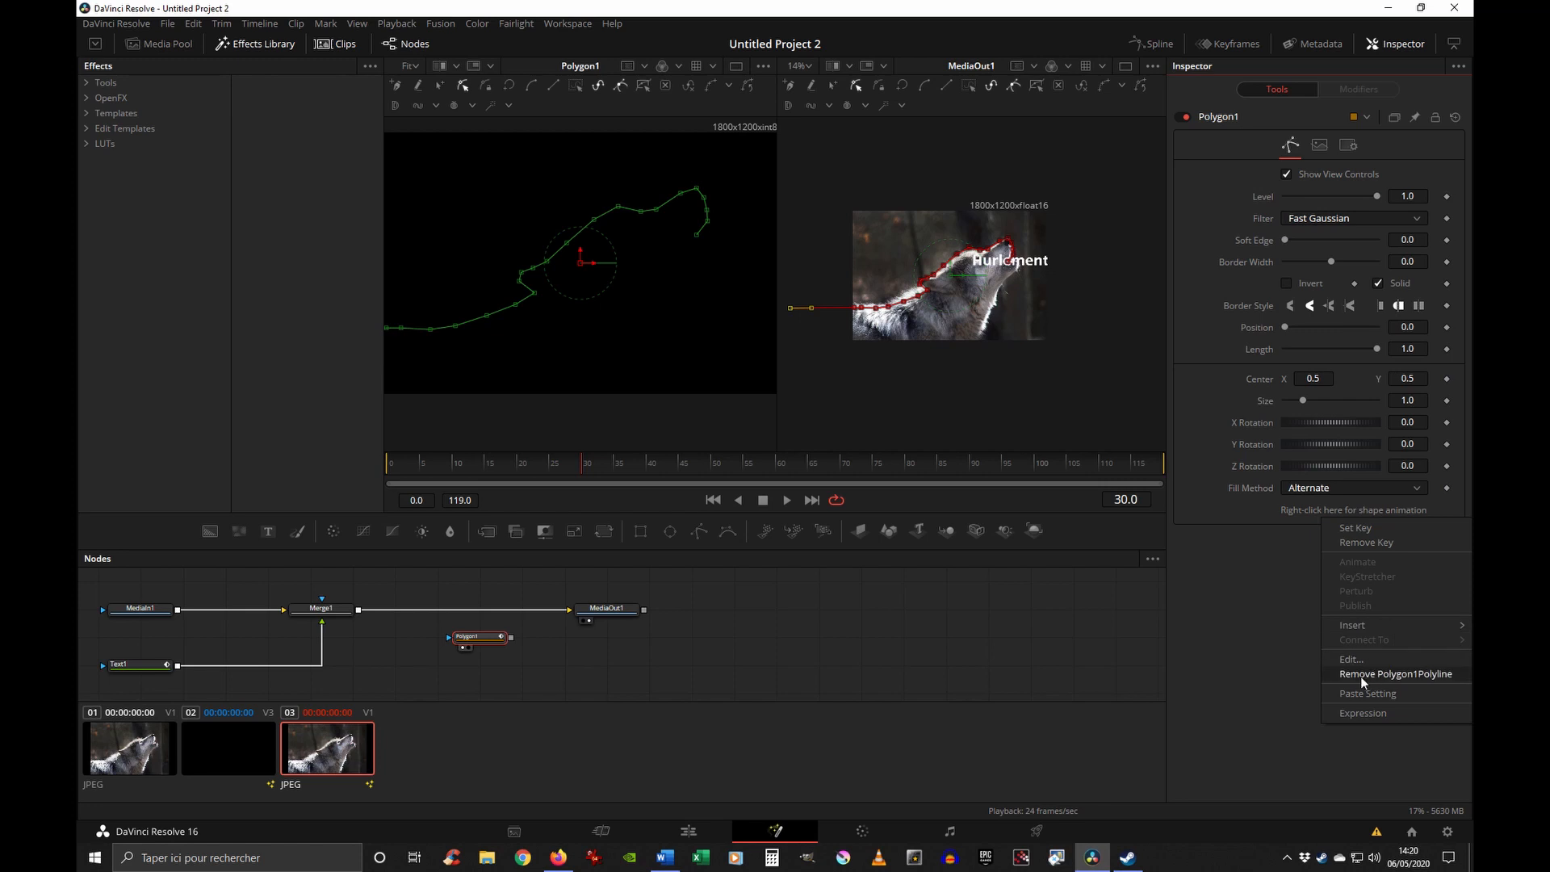
click(1401, 676)
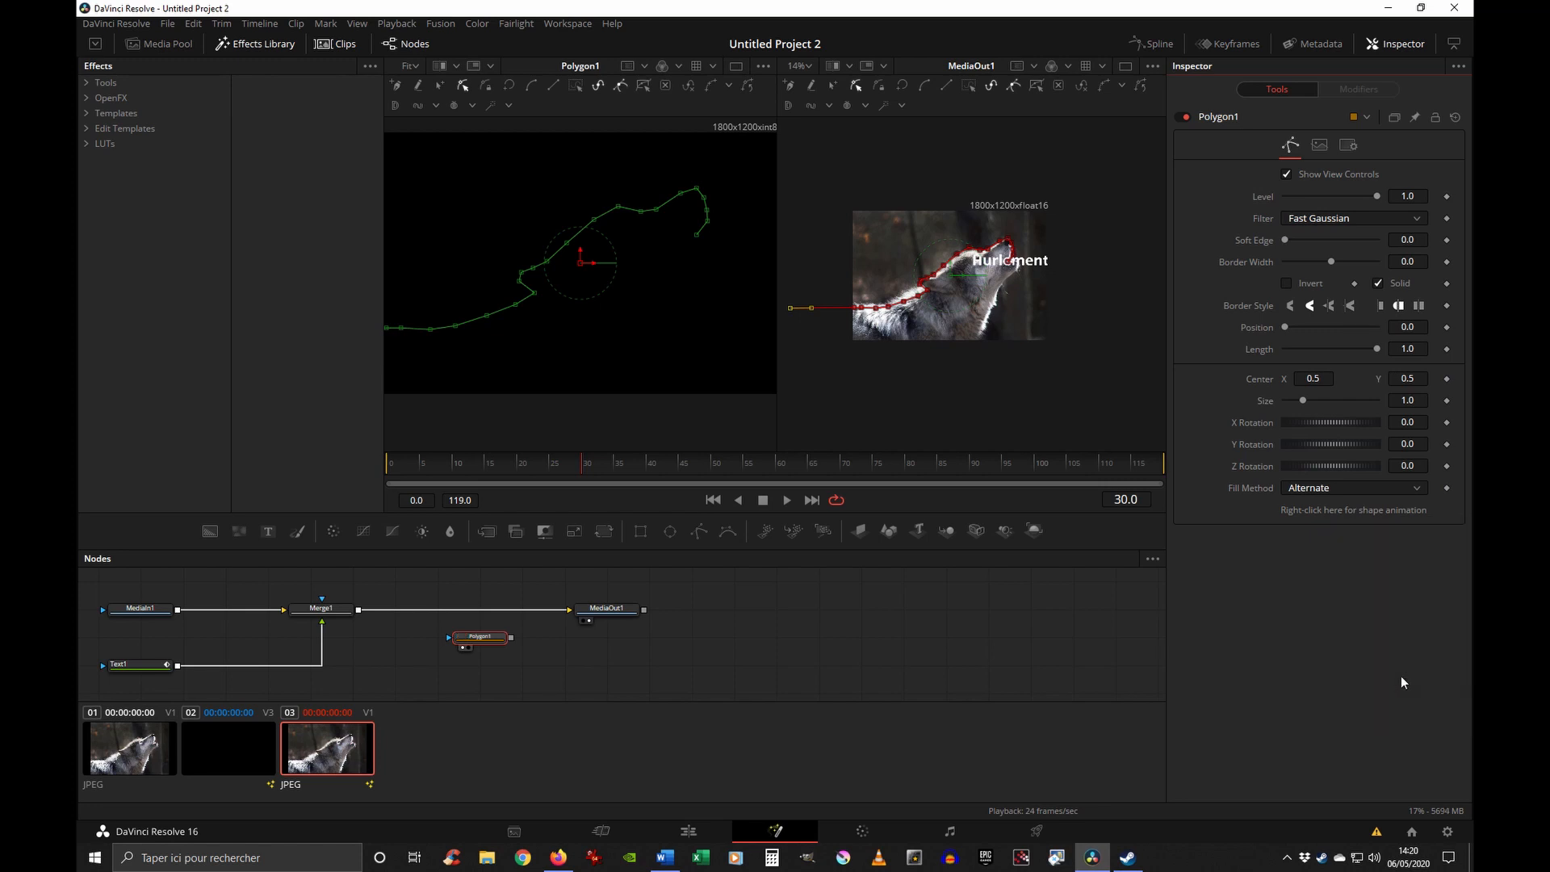
right_click(1285, 512)
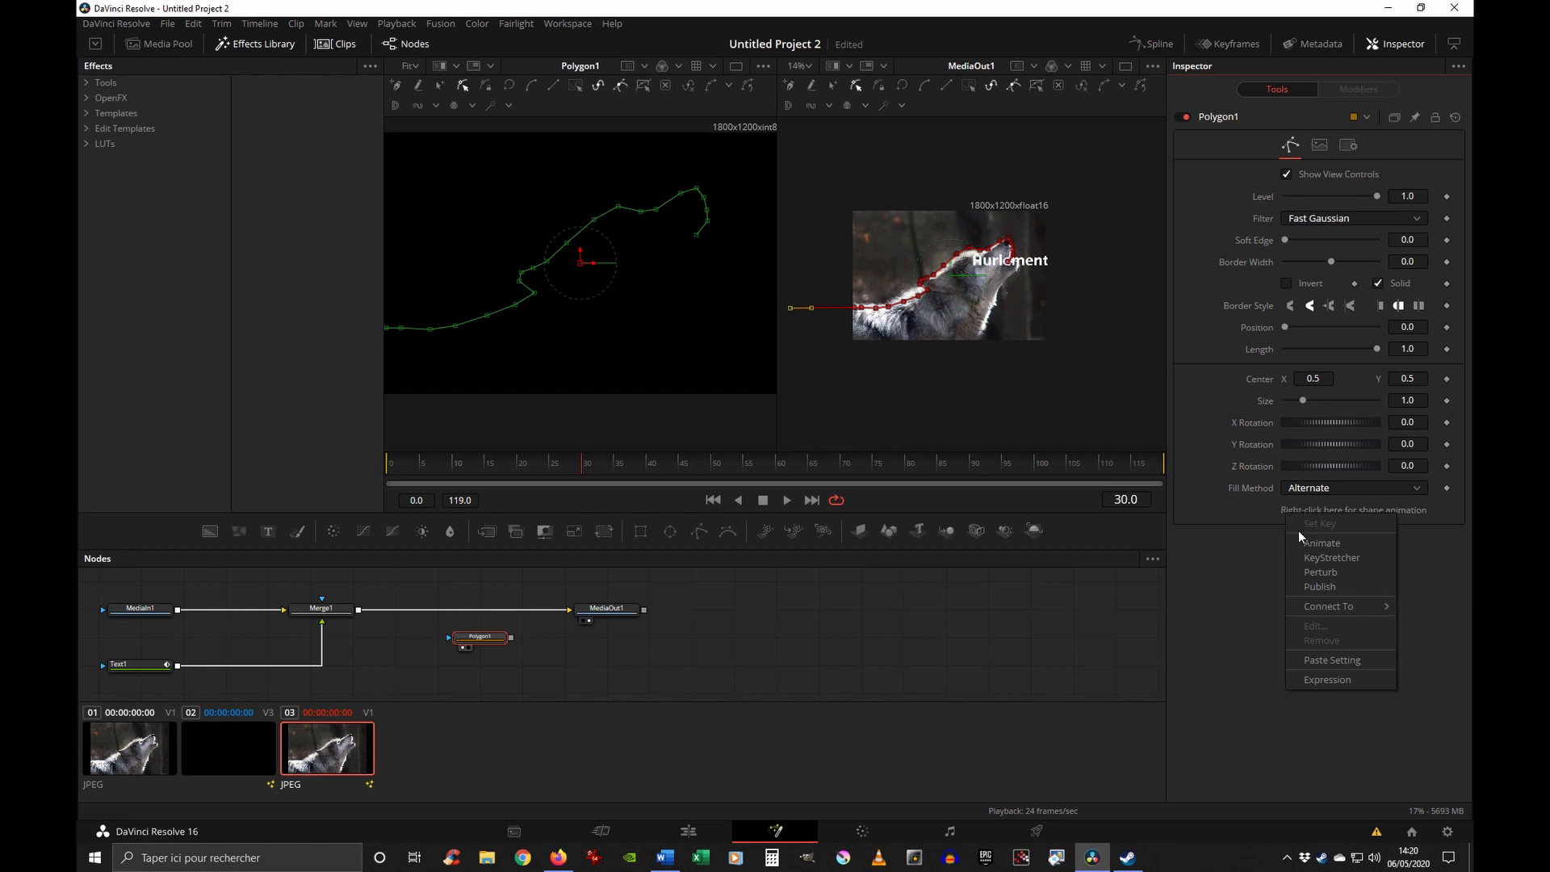
click(1319, 588)
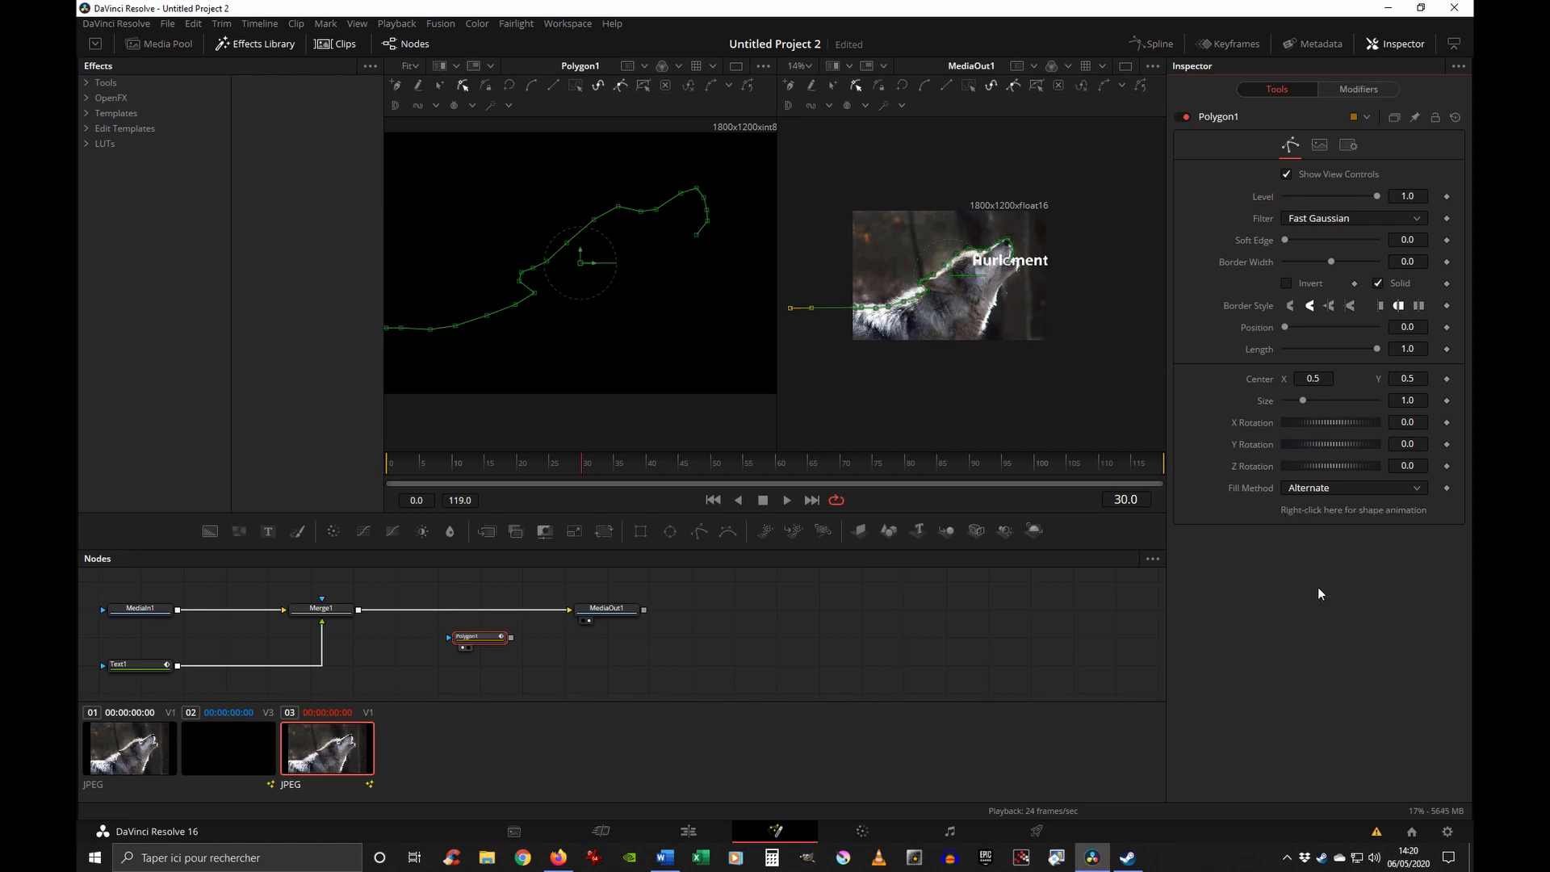
click(1359, 88)
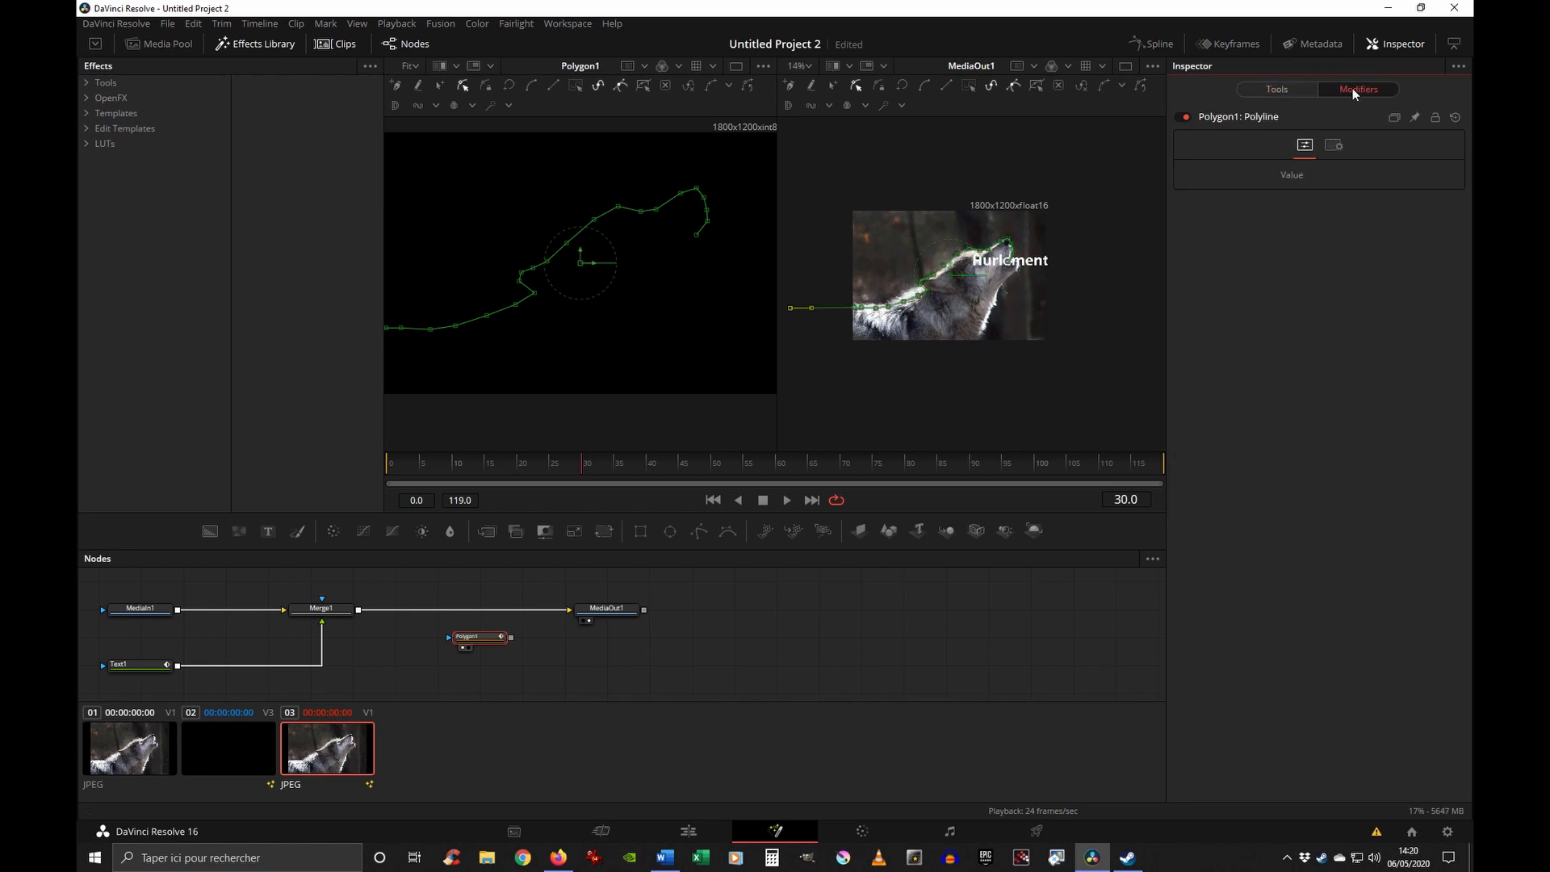
click(1275, 91)
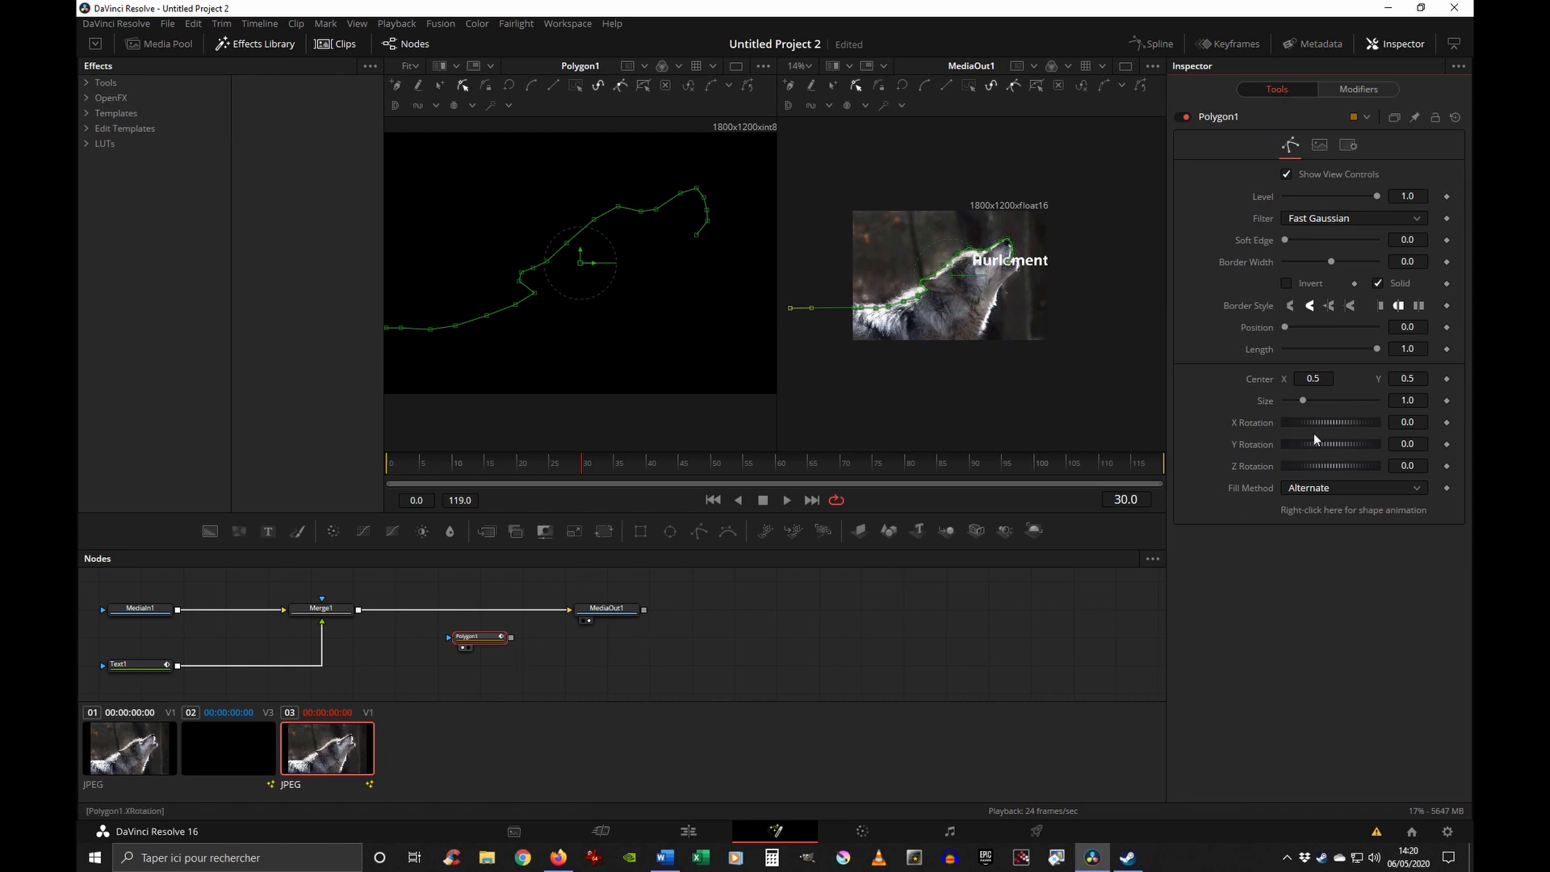
- Add a Path modifier to the Text1 node's layout Center
click(137, 665)
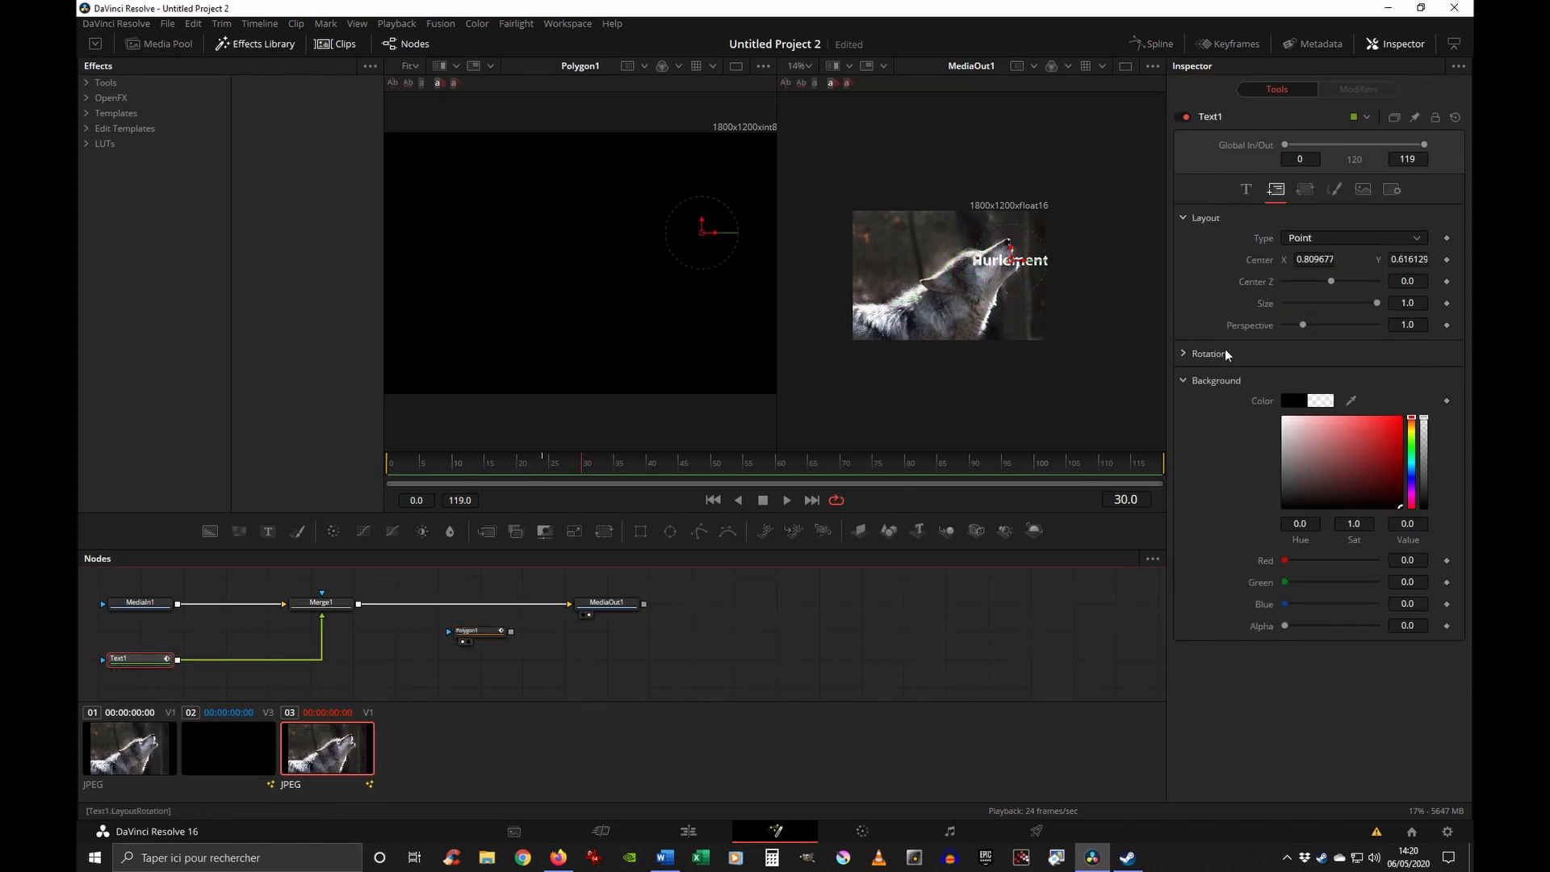
right_click(1260, 261)
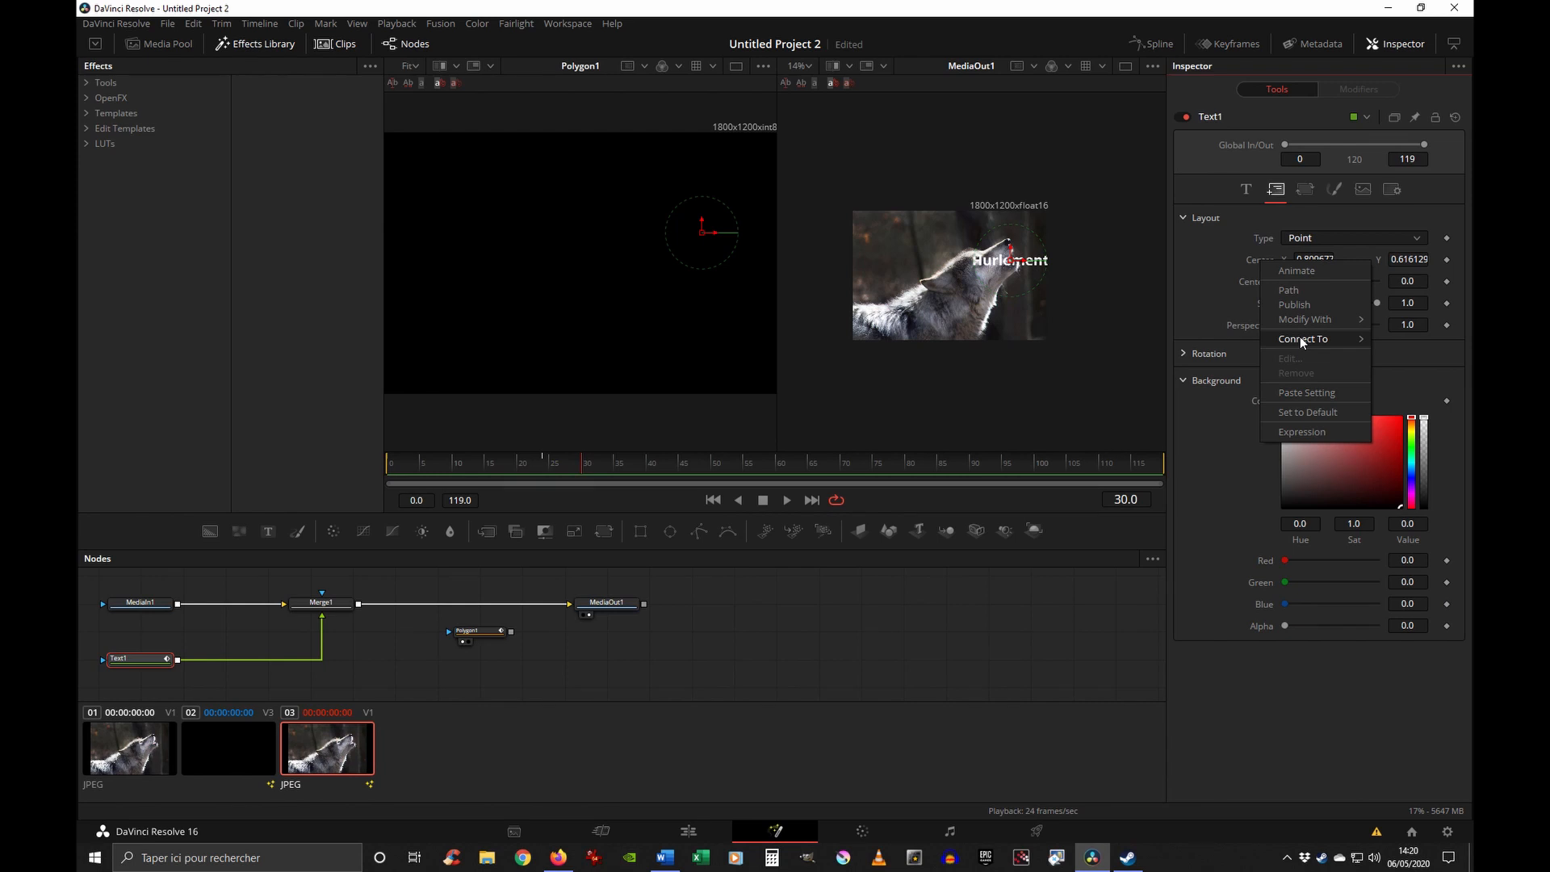
click(1288, 289)
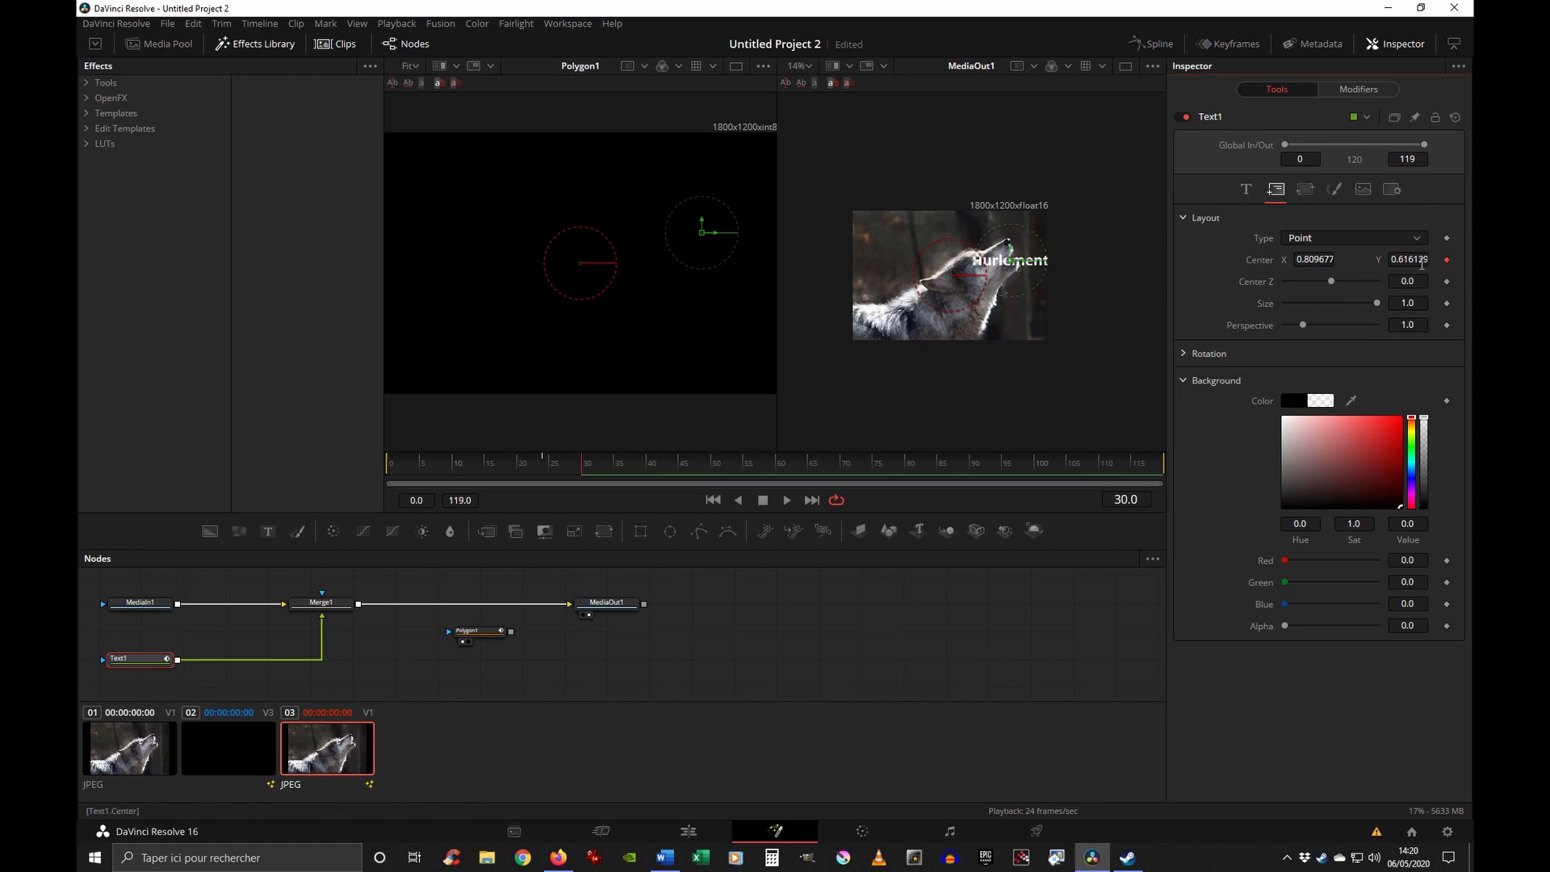
right_click(1259, 265)
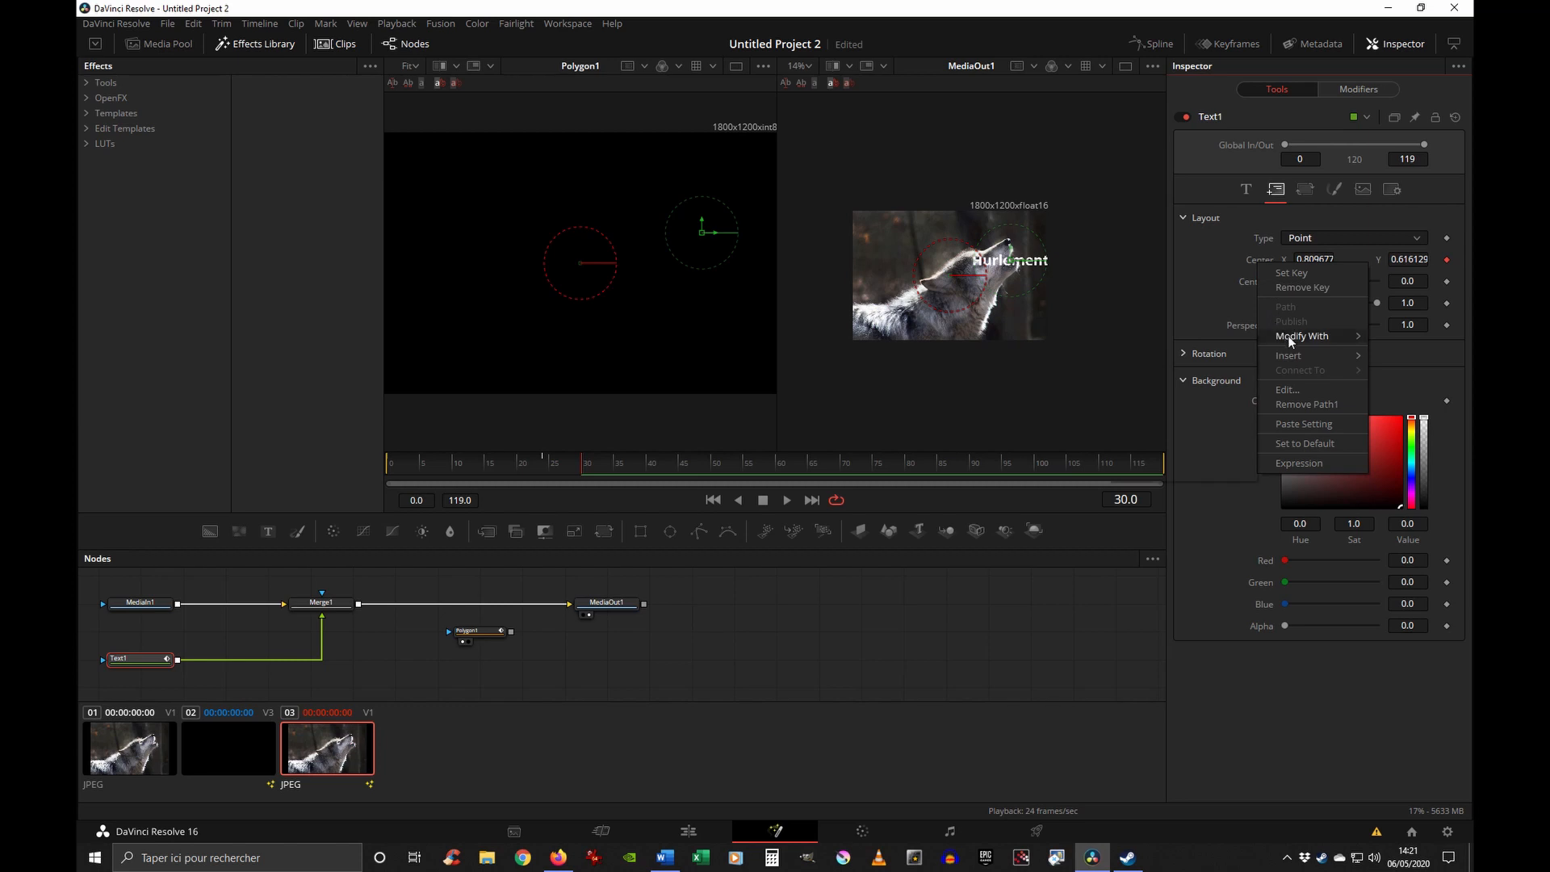
mouse_move(1286, 358)
click(1092, 390)
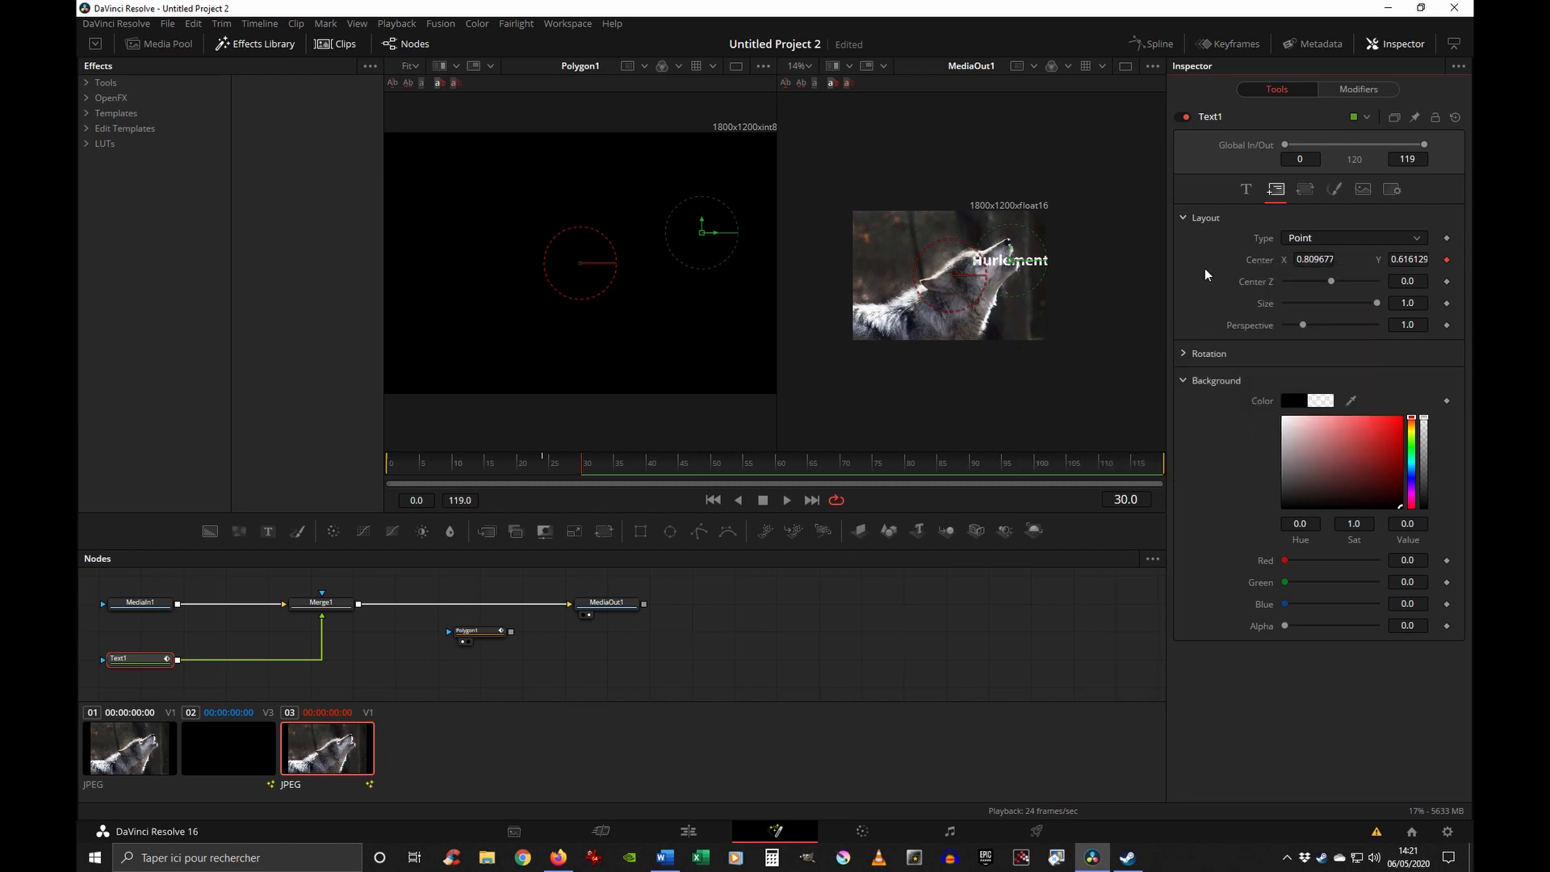
click(1356, 89)
click(1286, 92)
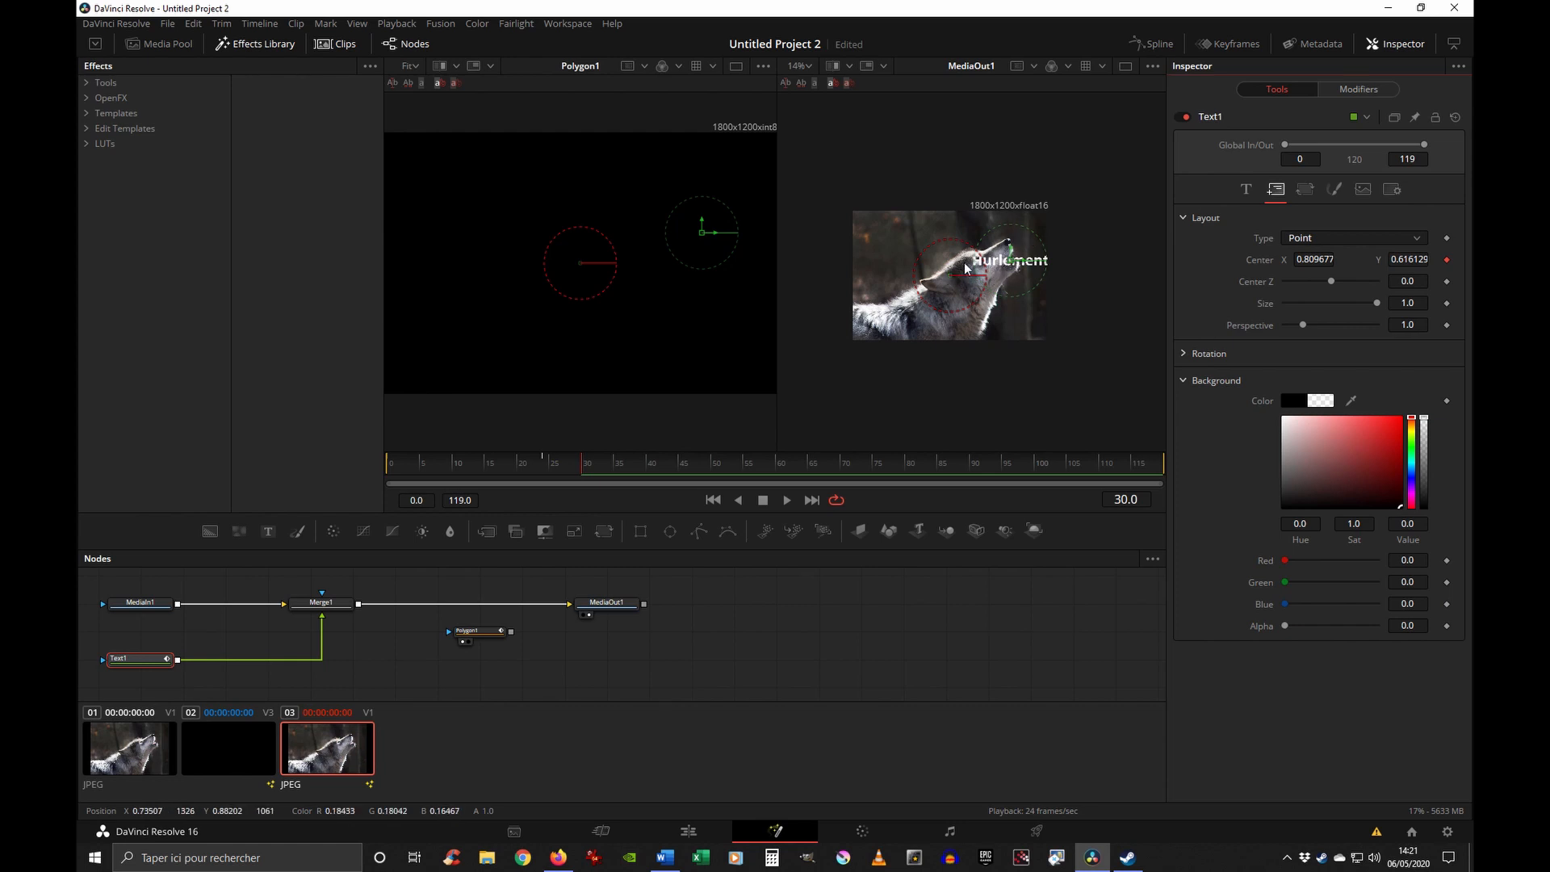
- Remove the Displacement keyframe from Text1's Path1 modifier and move the playhead to frame 24
click(1348, 87)
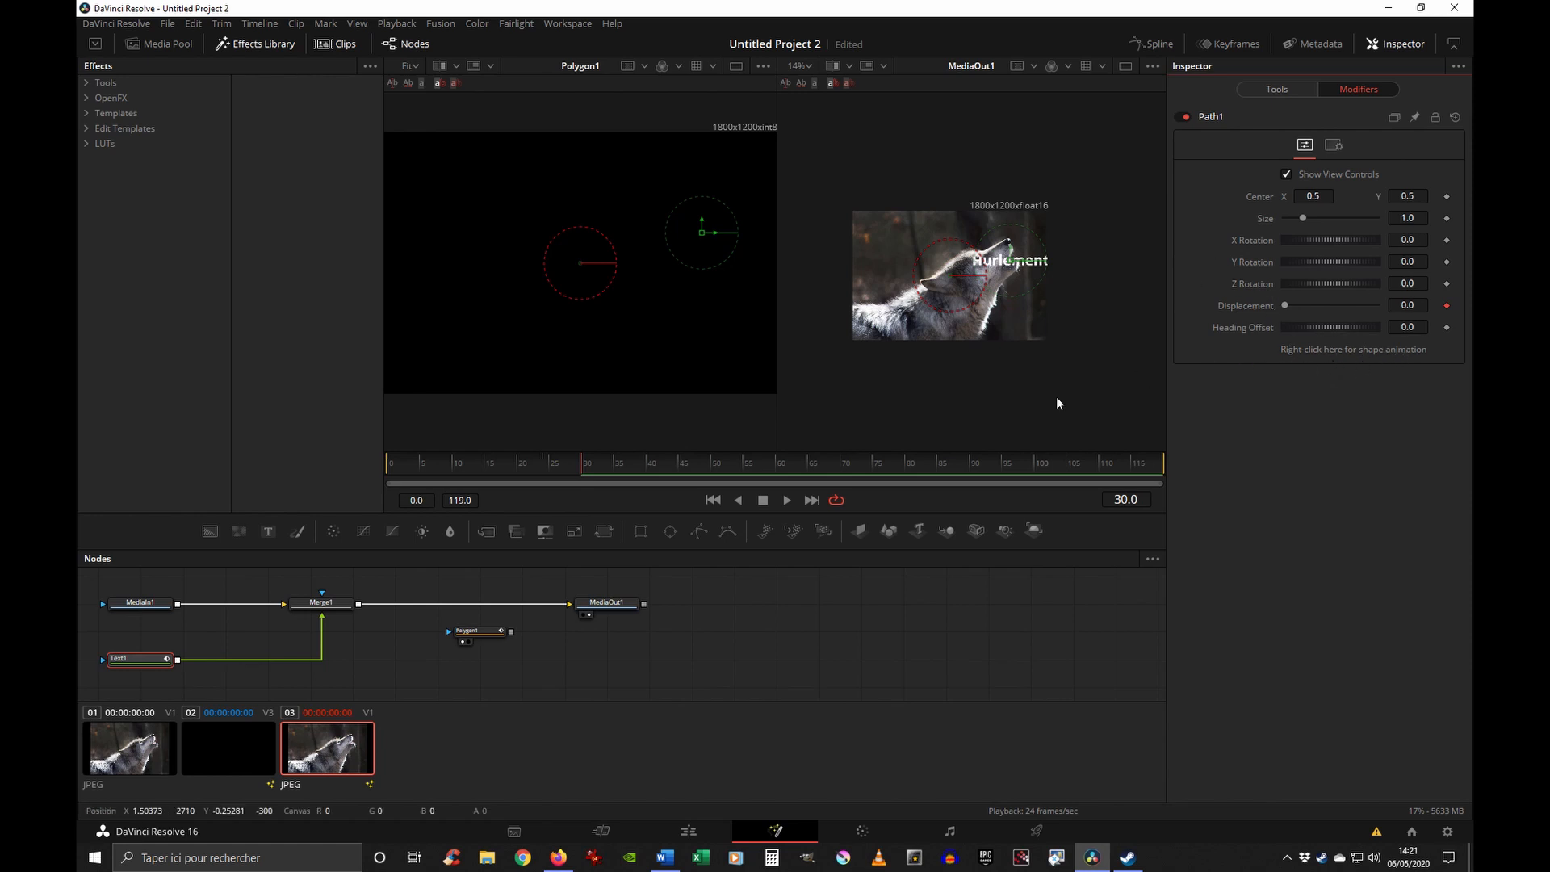
click(1446, 308)
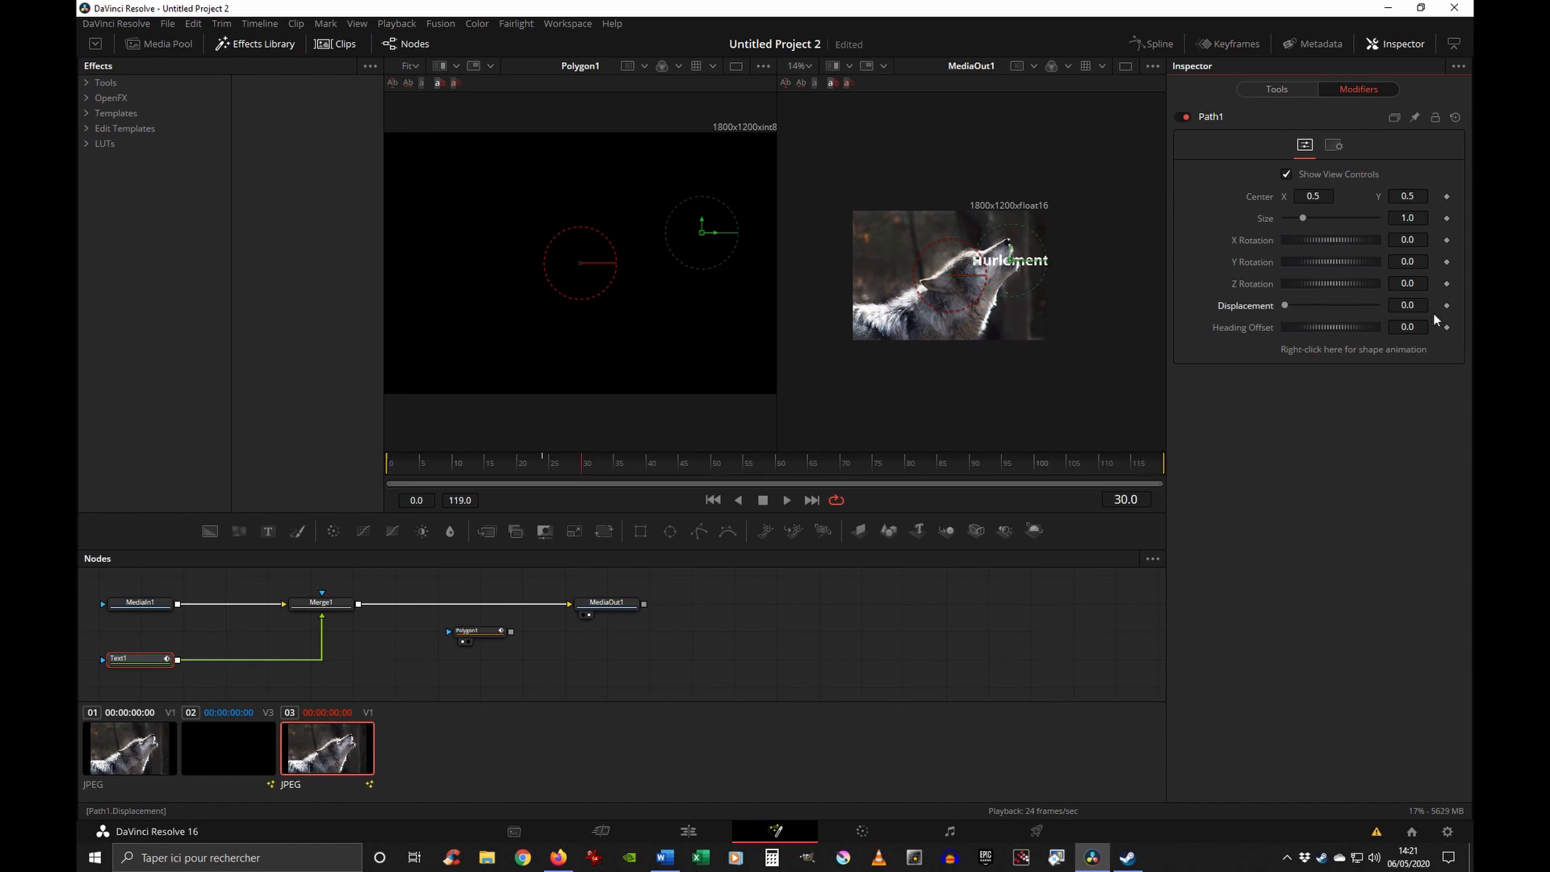
drag(573, 471, 542, 468)
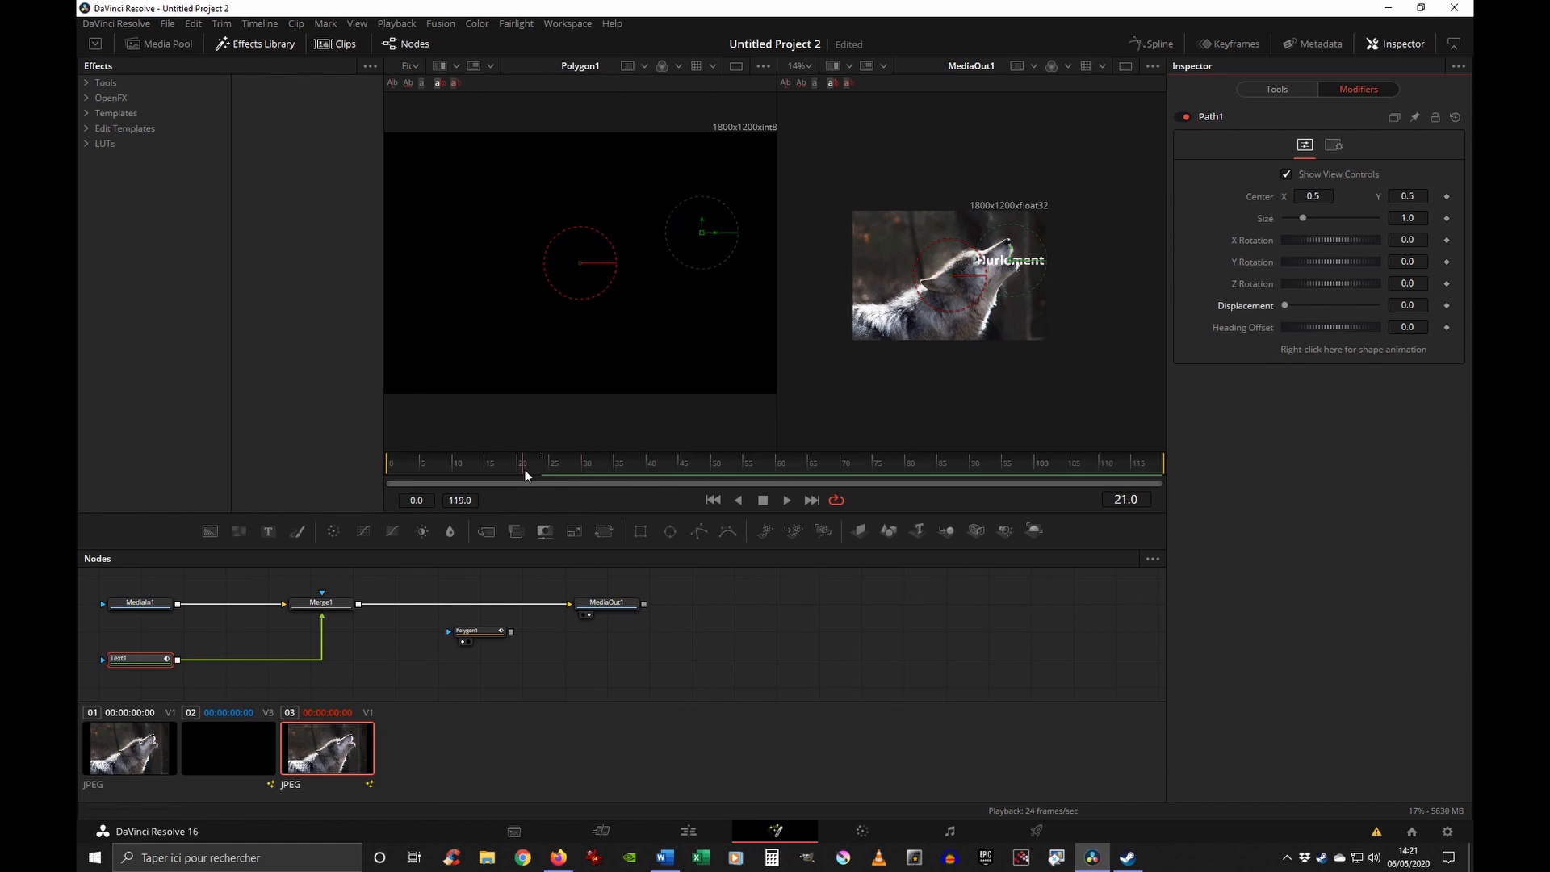
right_click(1322, 357)
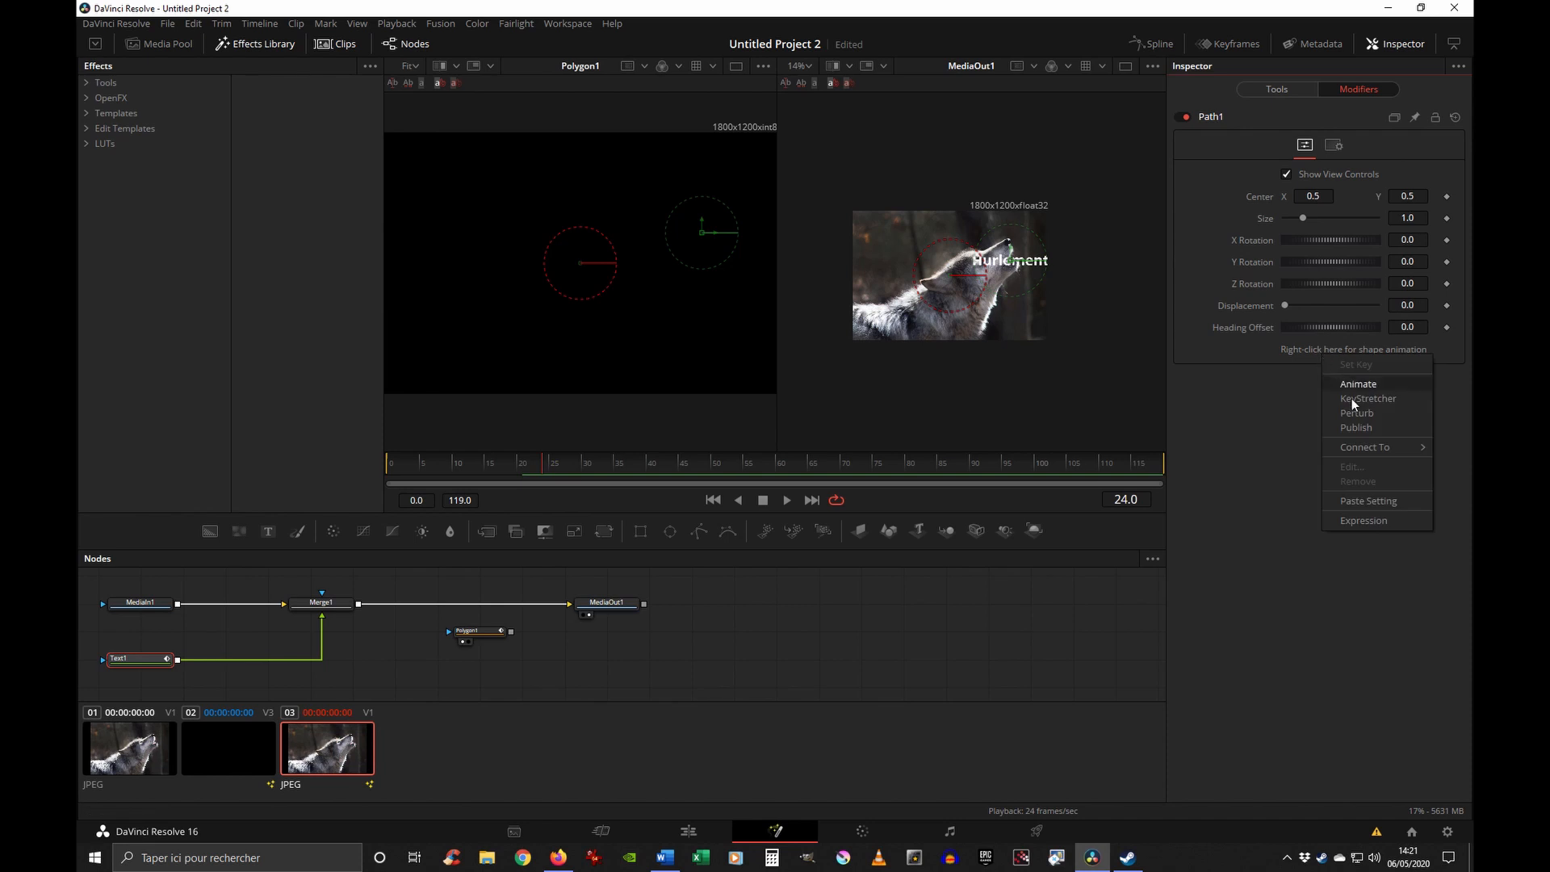
mouse_move(1350, 449)
mouse_move(1244, 455)
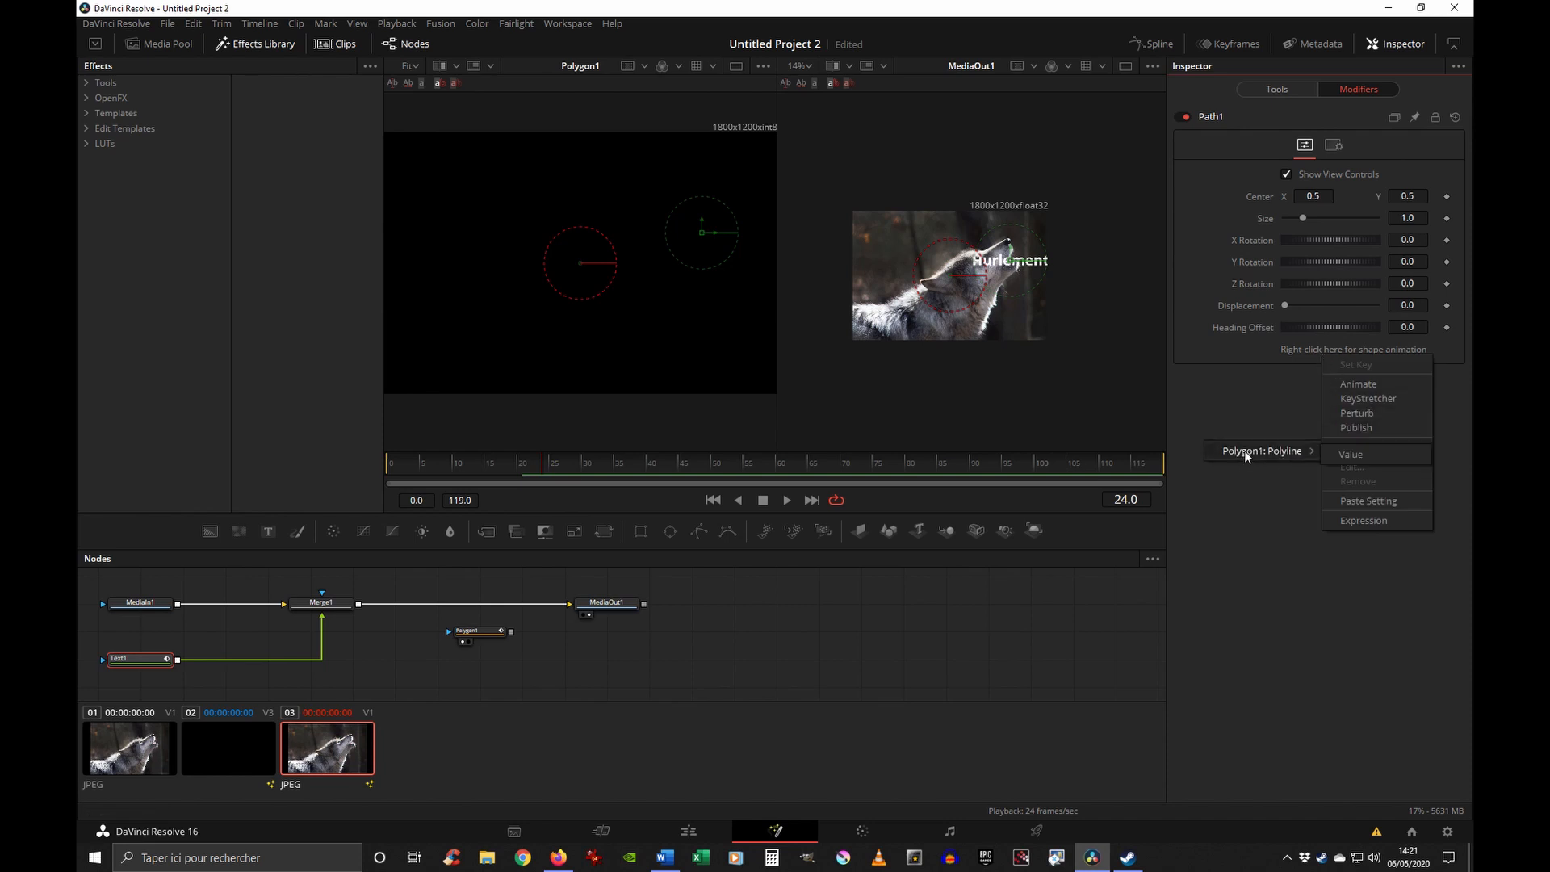
- Rename the Polygon1 node as Cheminsuiviparlemothurlement
click(484, 634)
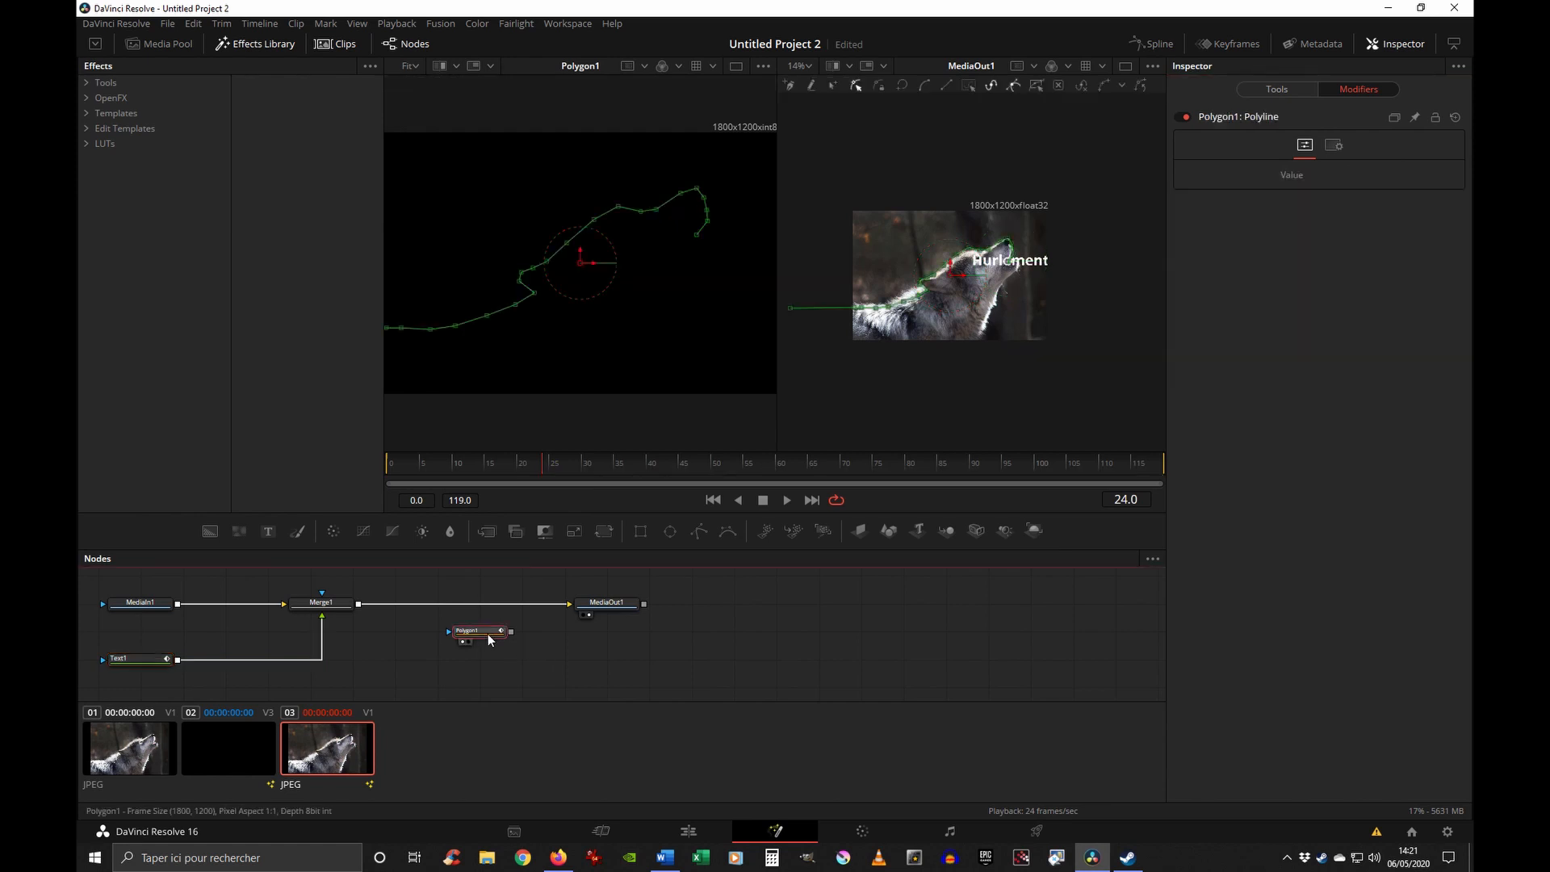
right_click(476, 637)
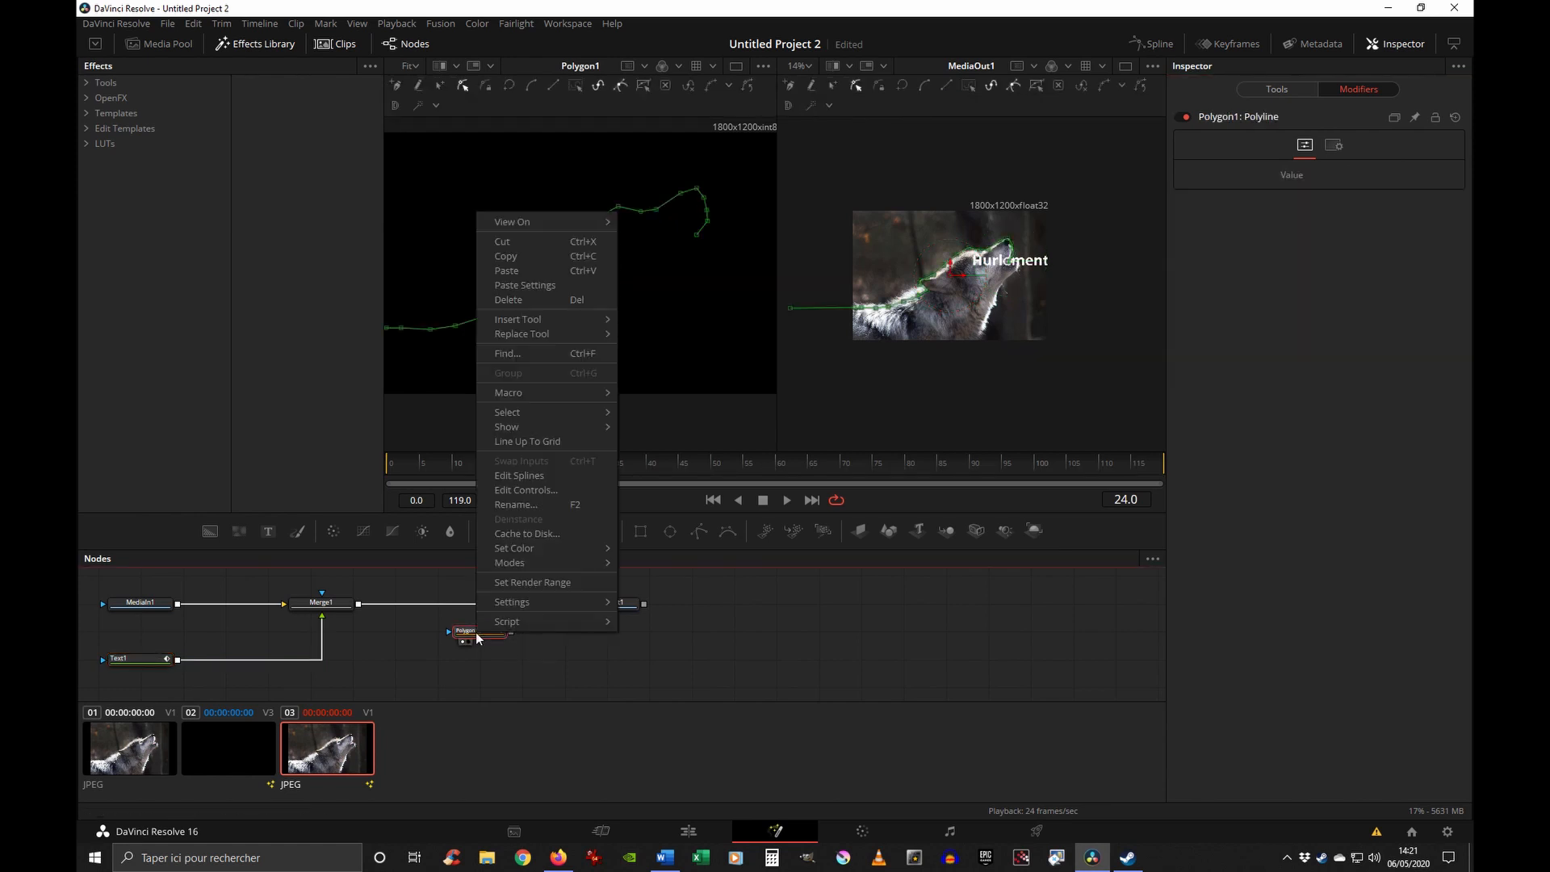
click(518, 503)
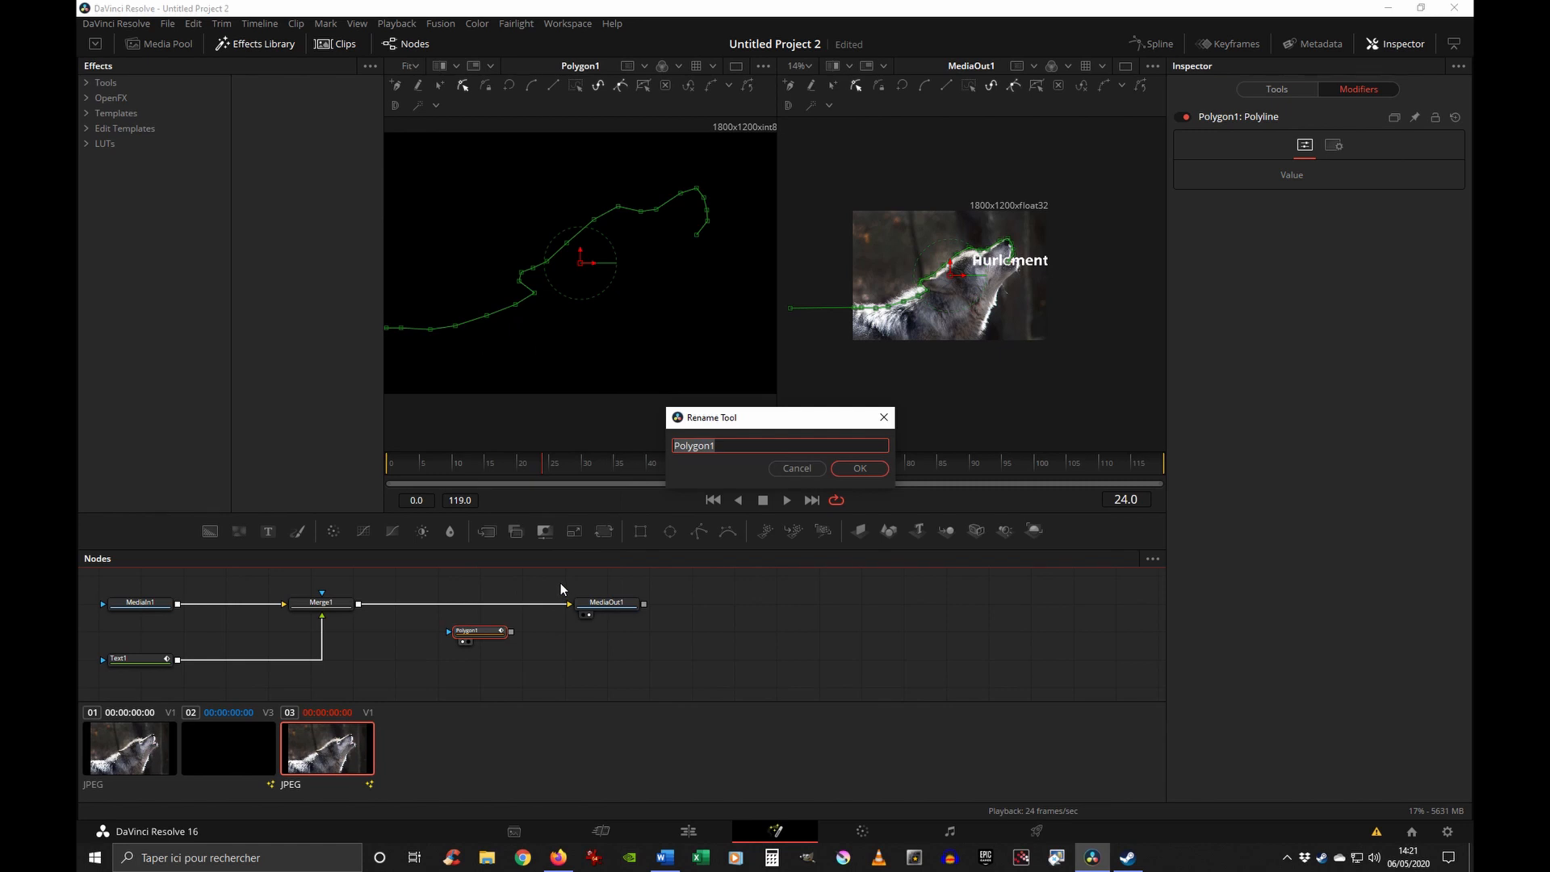
text(Chemin suivi par le mot hurlement)
key(Return)
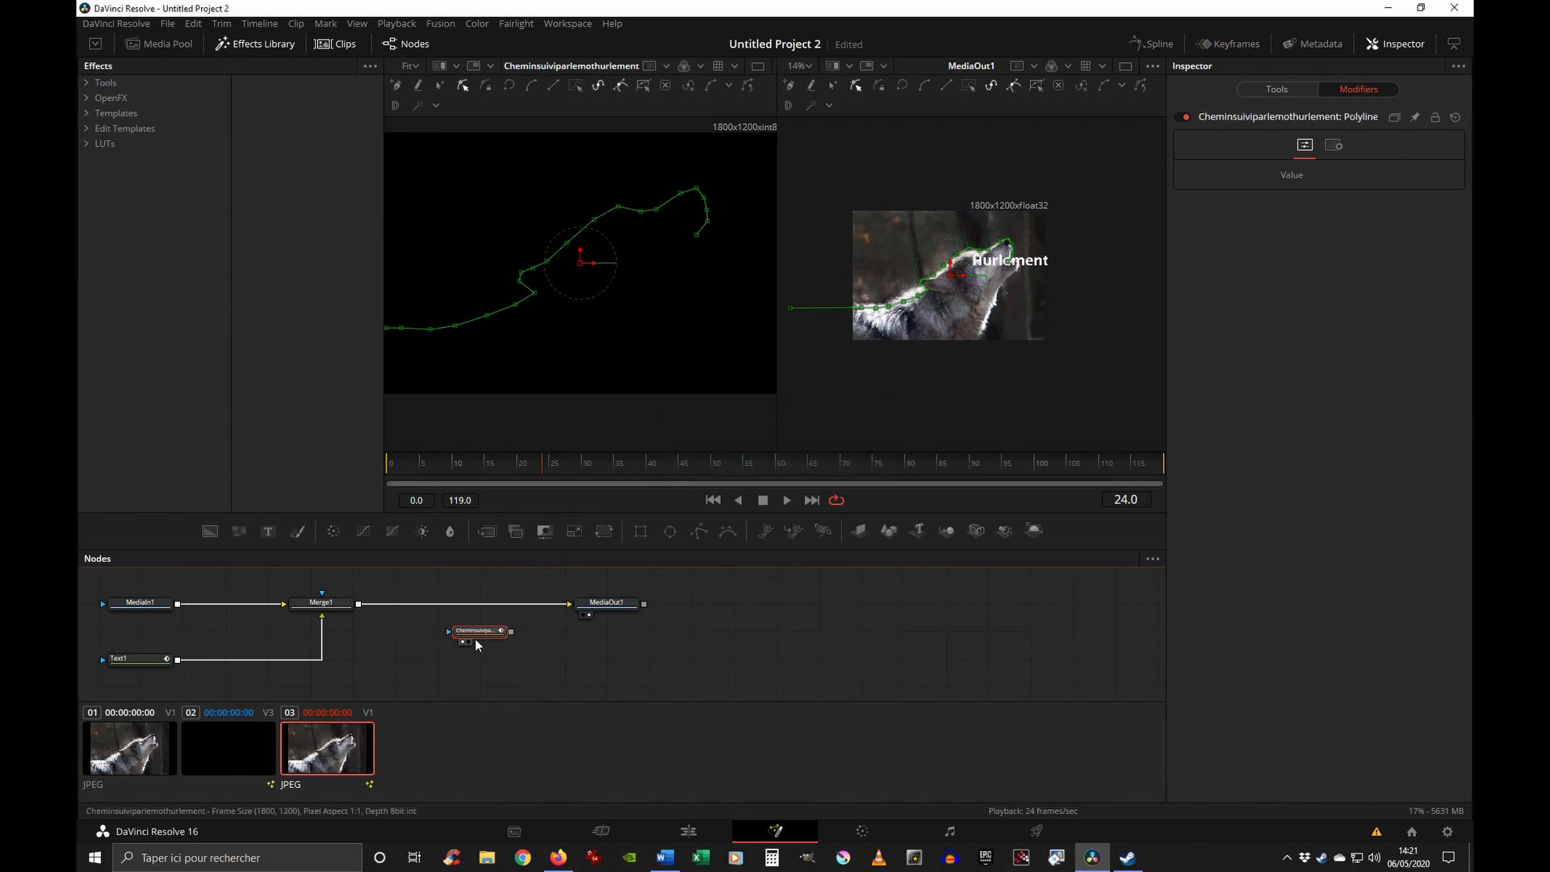
- Connect the shape animation of Text1's Path1 modifier to the Value of Cheminsuiviparlemothurlement: Polyline
click(154, 660)
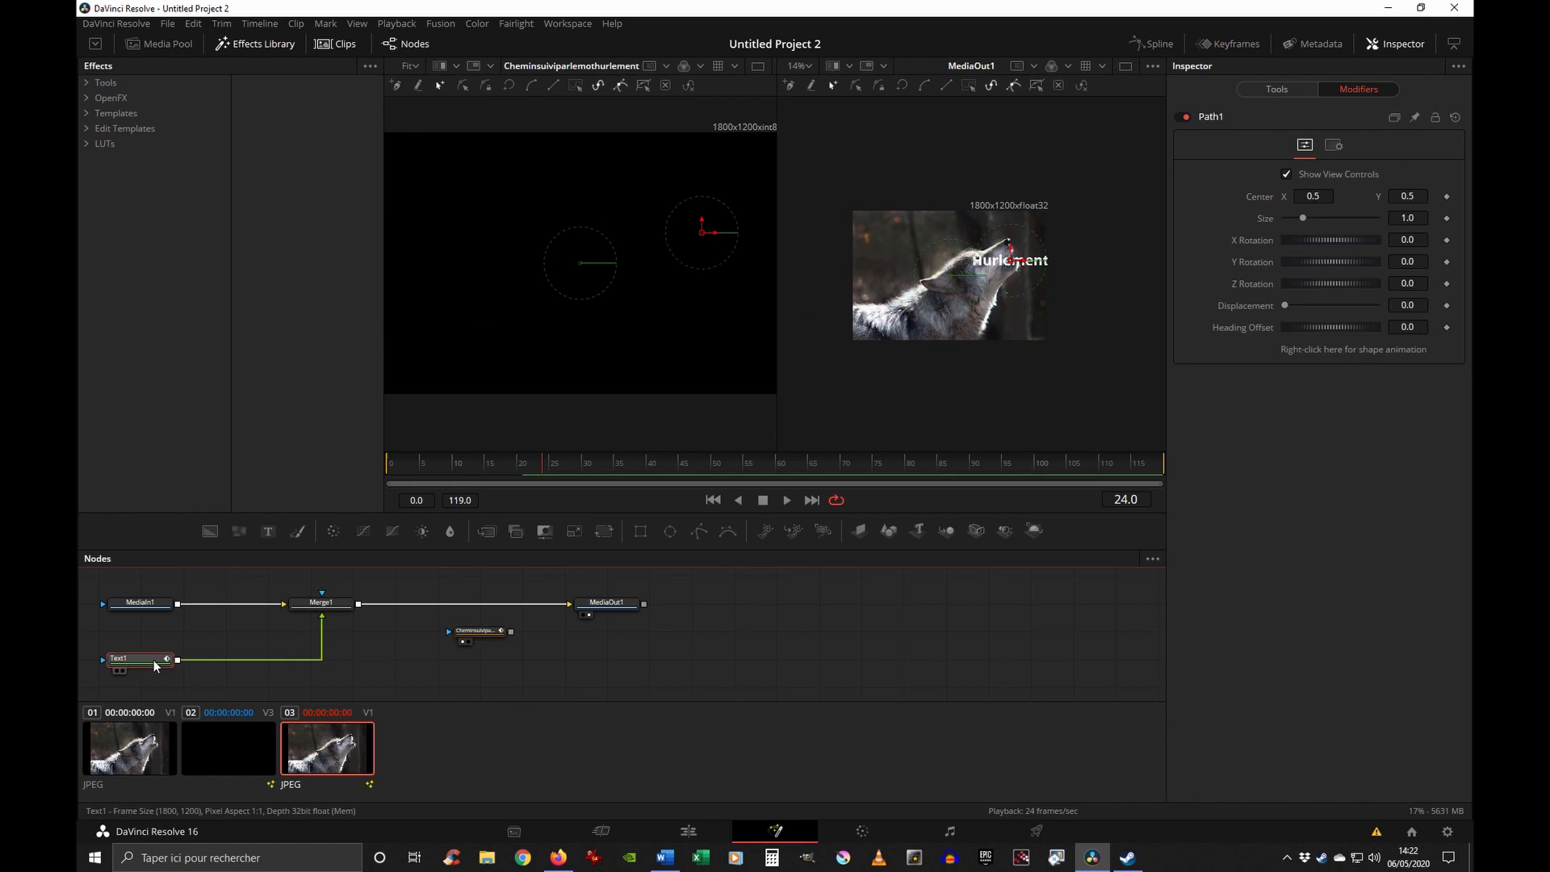
click(1277, 89)
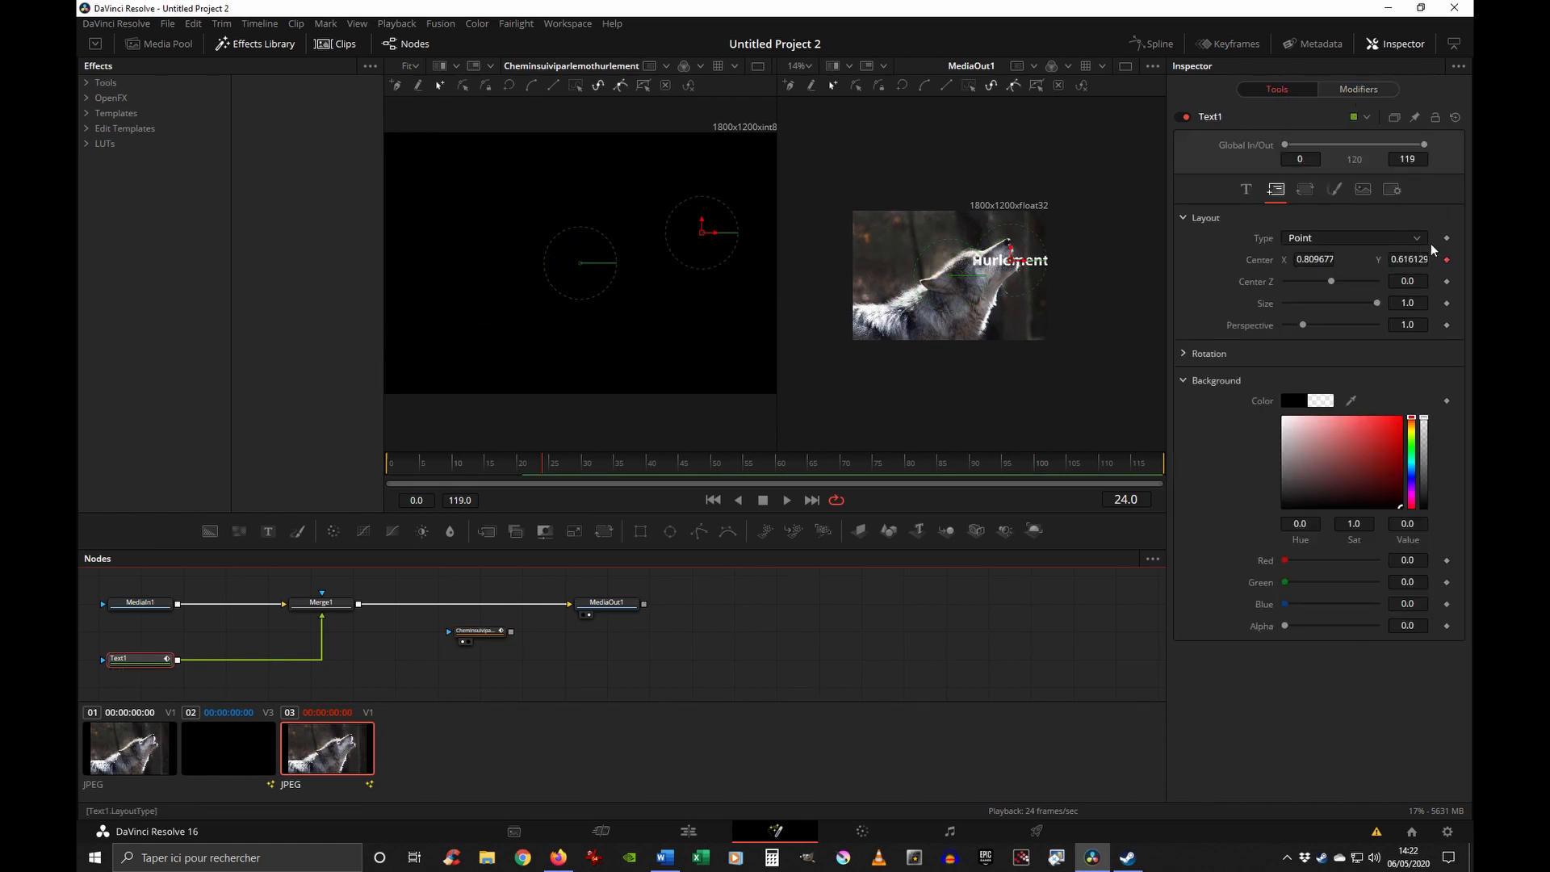
right_click(1261, 264)
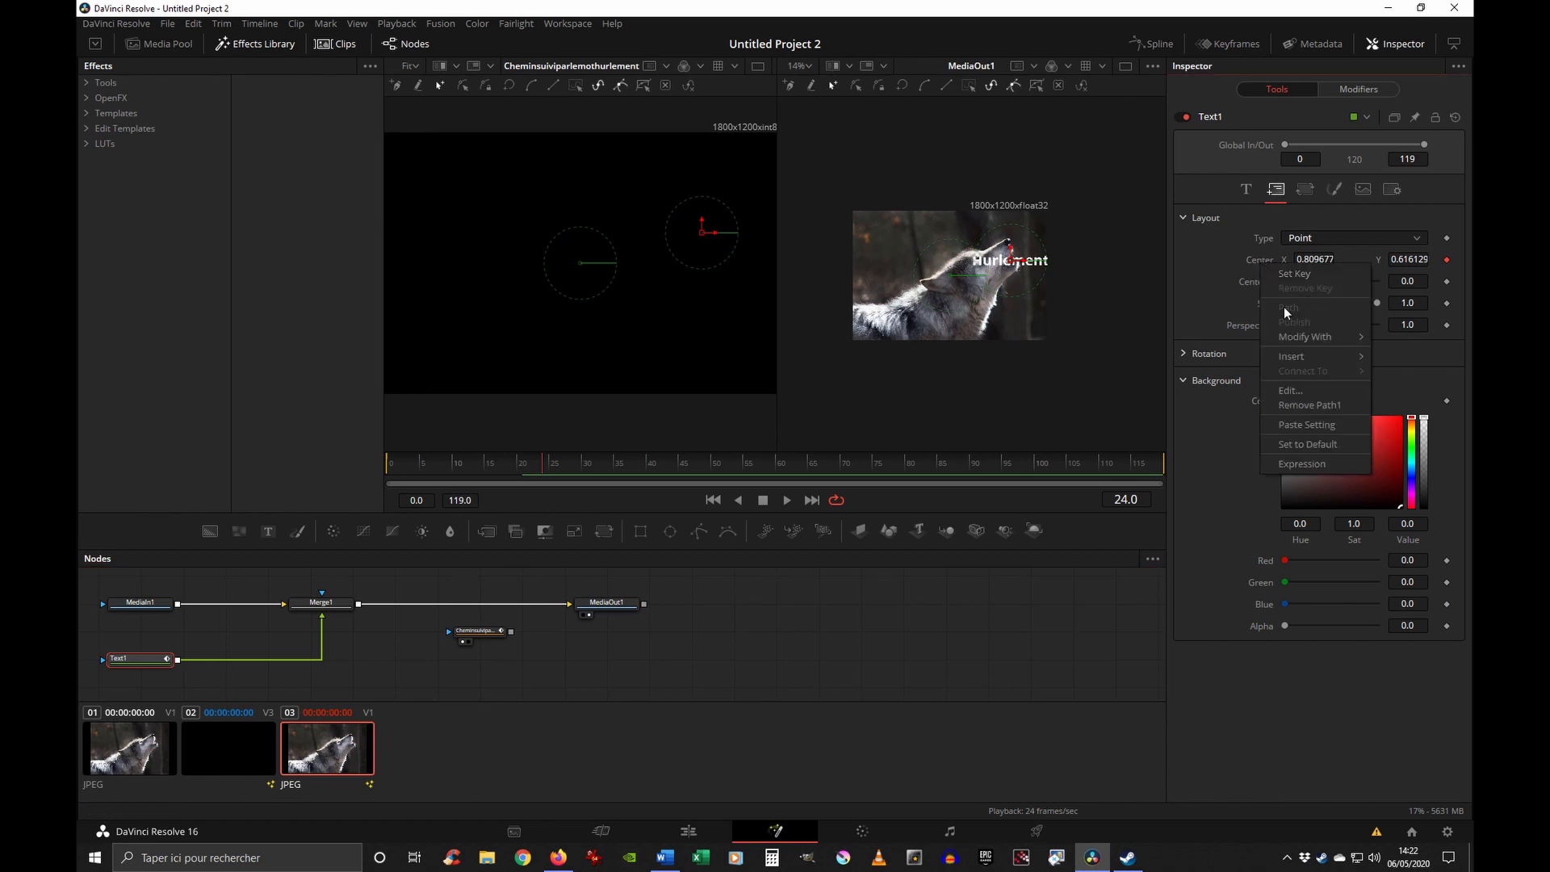
key(Escape)
click(1359, 89)
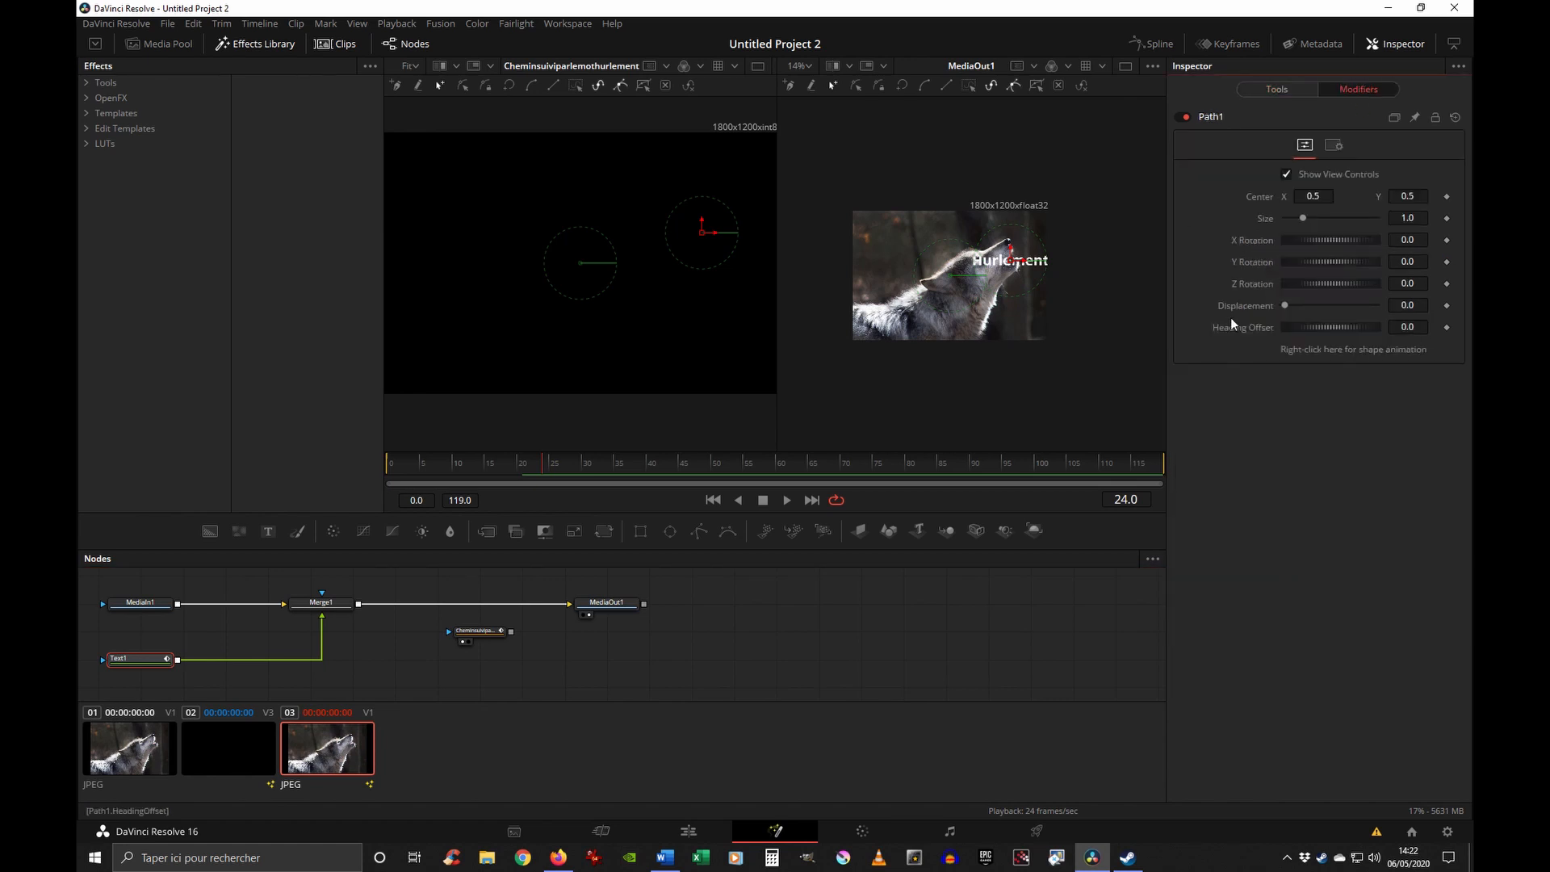
right_click(1311, 349)
mouse_move(1345, 442)
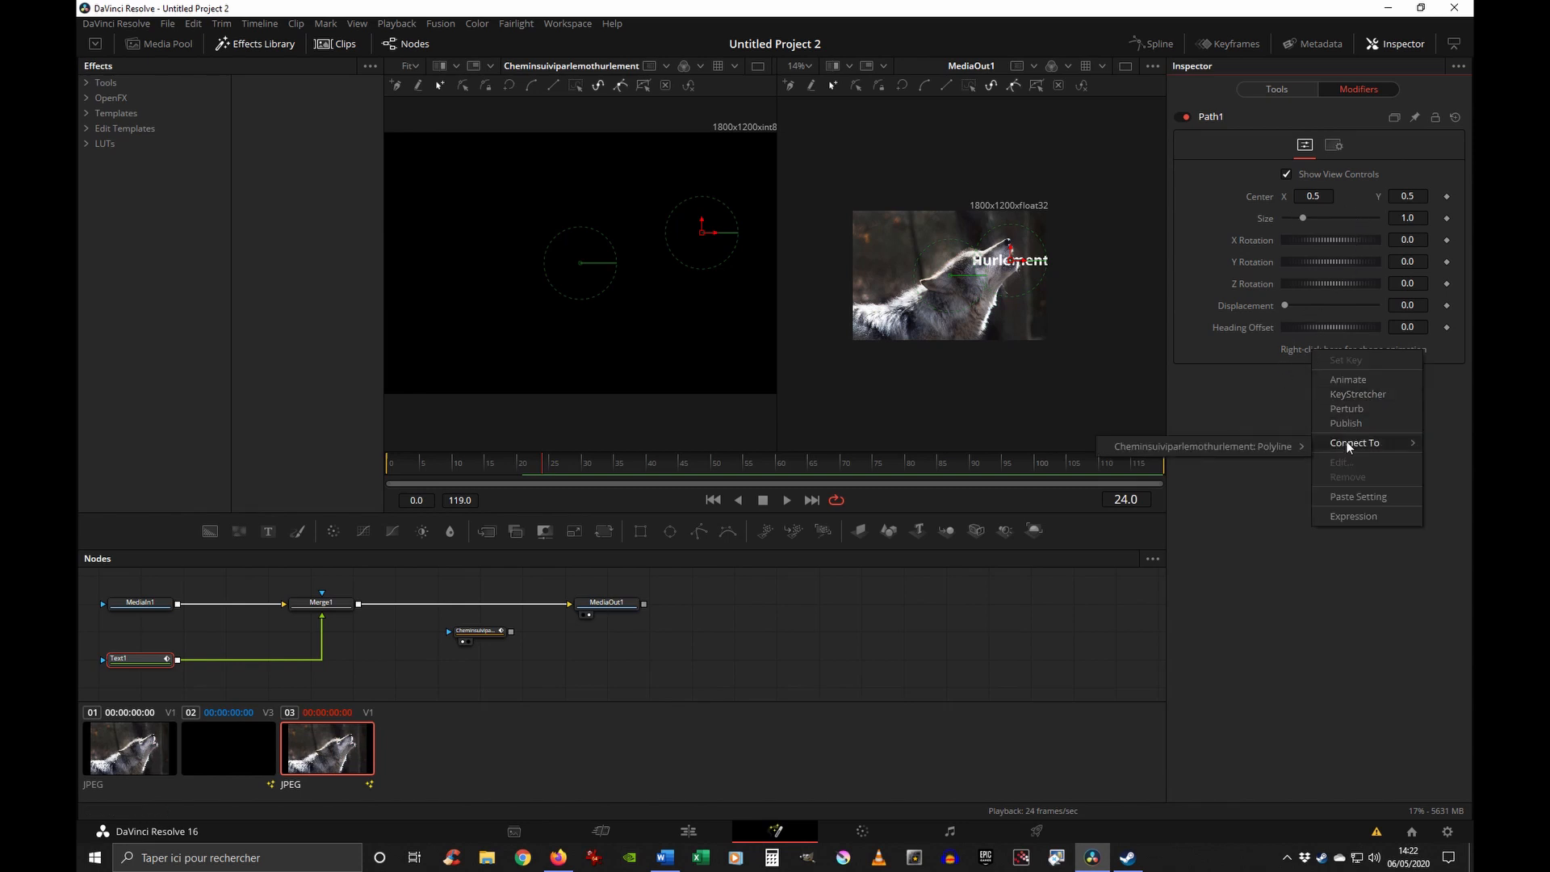
mouse_move(1122, 451)
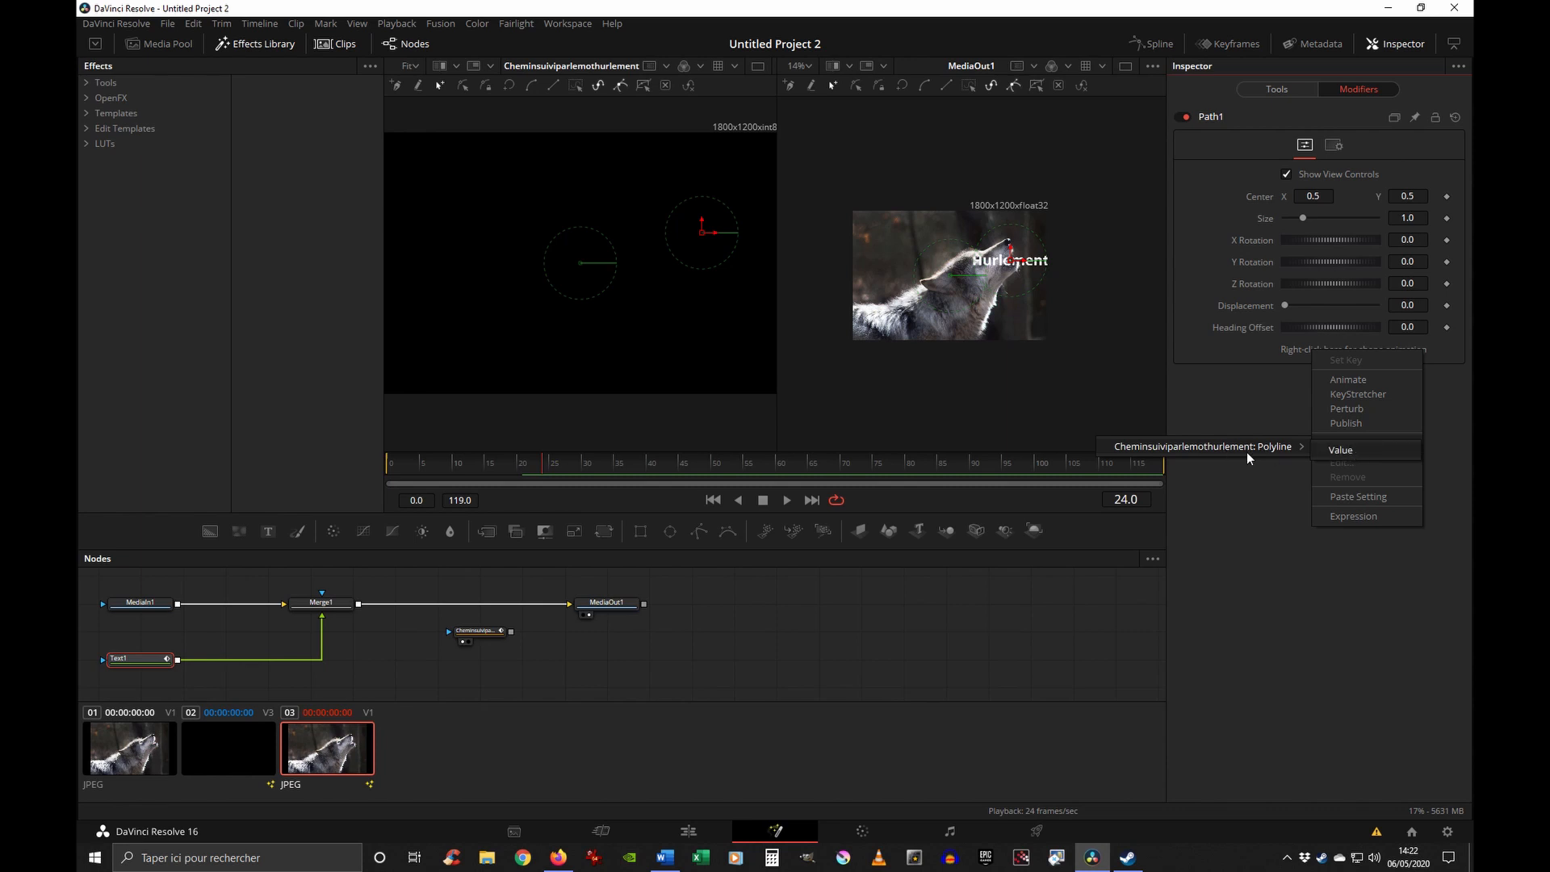
click(1344, 449)
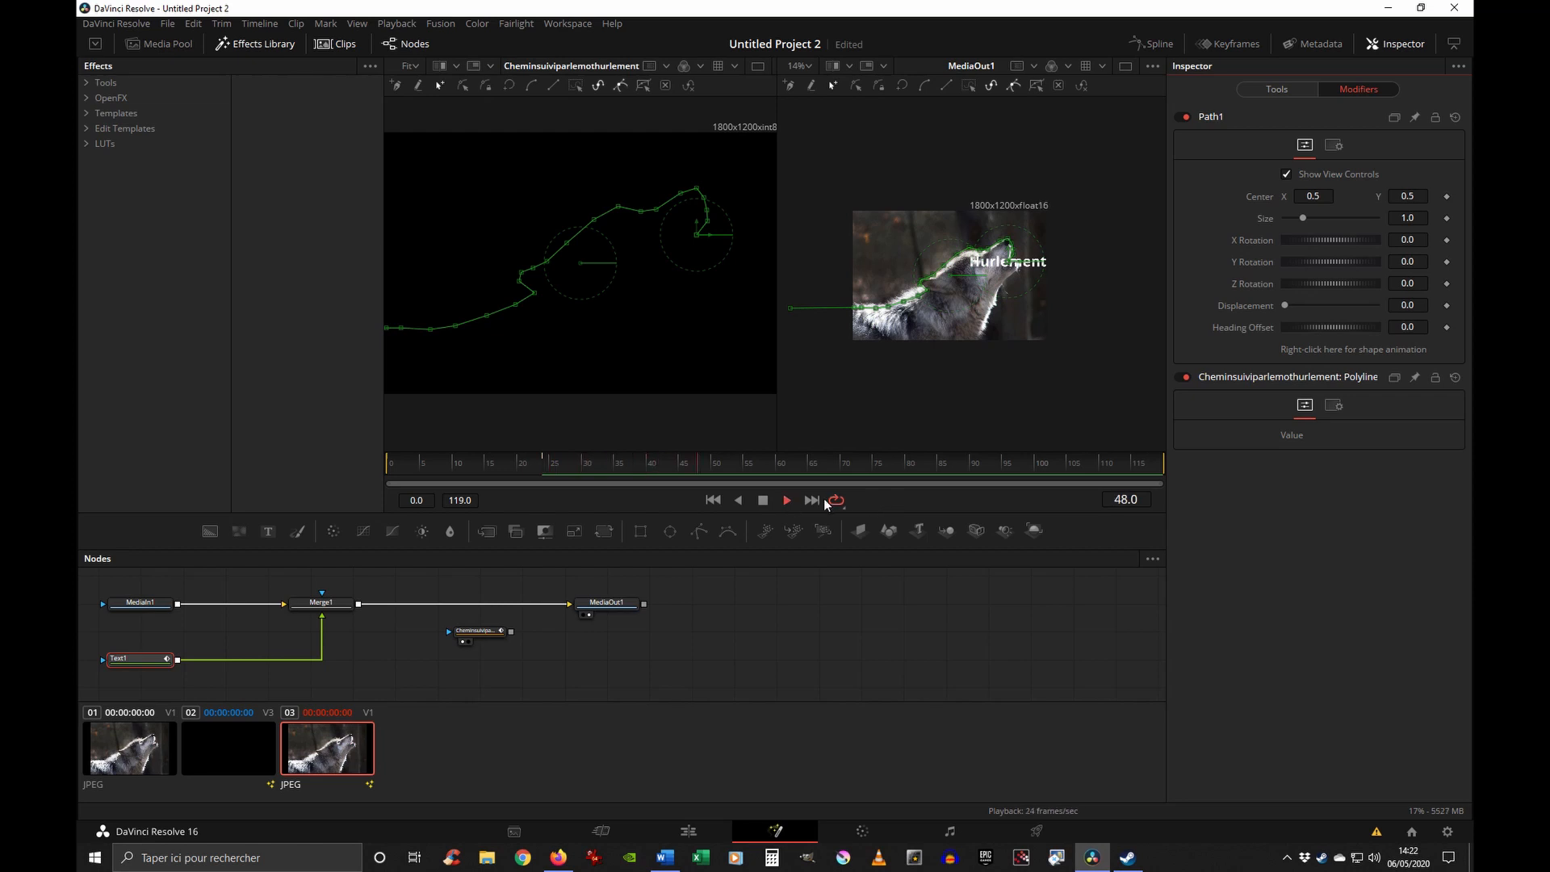
- Stop playback and keyframe Path1's Displacement at 0.0 on frame 24
click(766, 500)
drag(670, 468, 548, 465)
mouse_move(1285, 303)
mouse_down()
mouse_move(1378, 315)
mouse_move(1270, 311)
mouse_up()
click(1445, 306)
mouse_move(1287, 305)
mouse_down()
mouse_move(1385, 305)
mouse_move(1280, 305)
mouse_up()
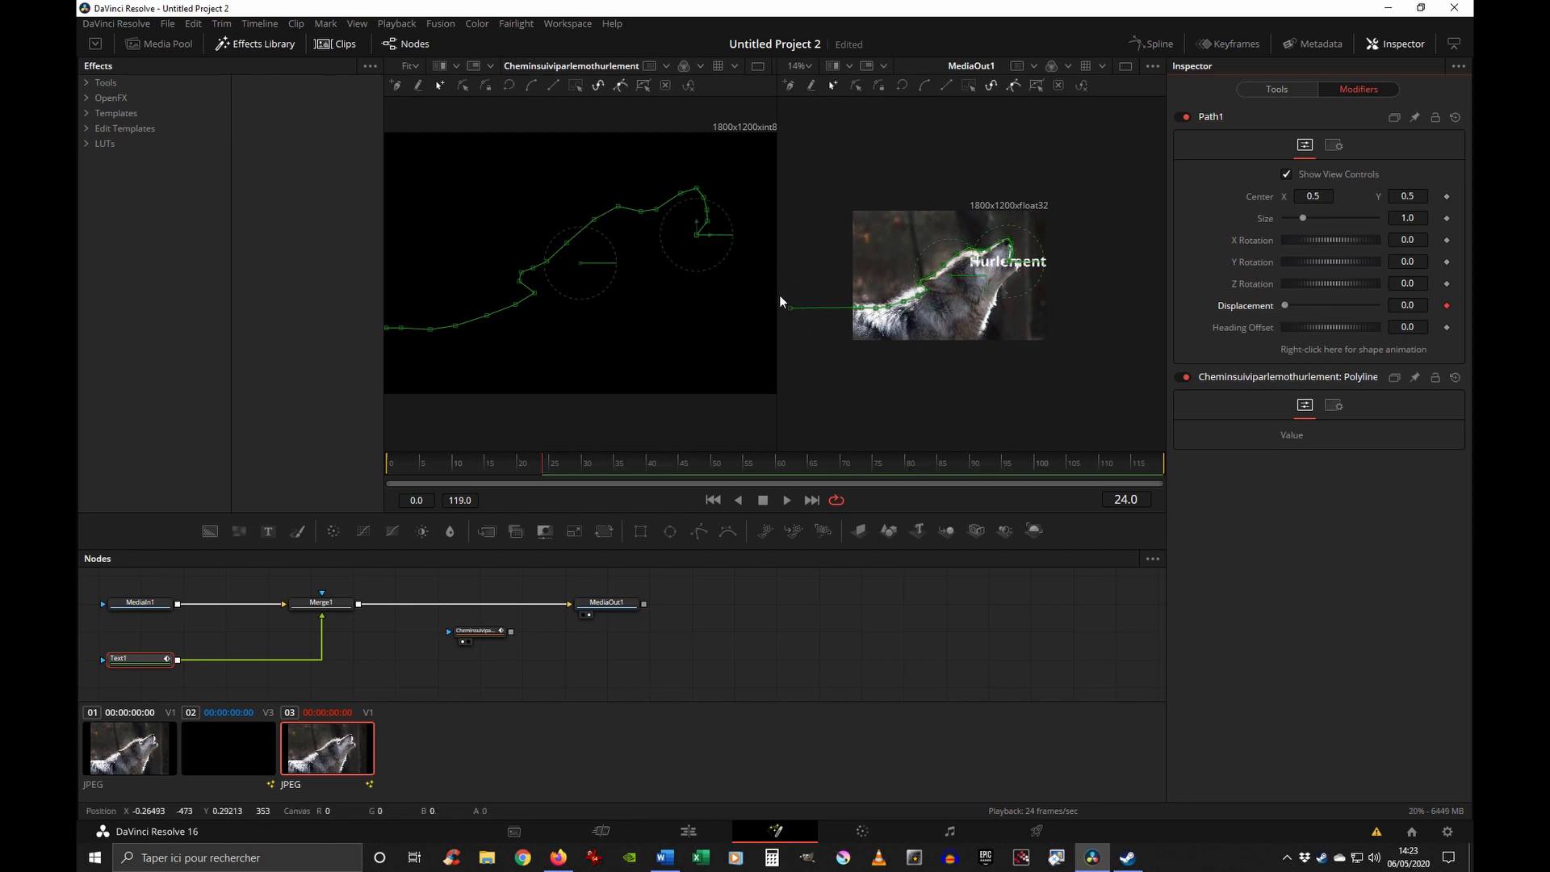
- Keyframe Path1's Displacement at 0.937 on frame 117, and play the text animation from frame 0
drag(1144, 465, 1156, 468)
click(1143, 467)
drag(1130, 468, 1147, 472)
drag(1286, 304, 1373, 307)
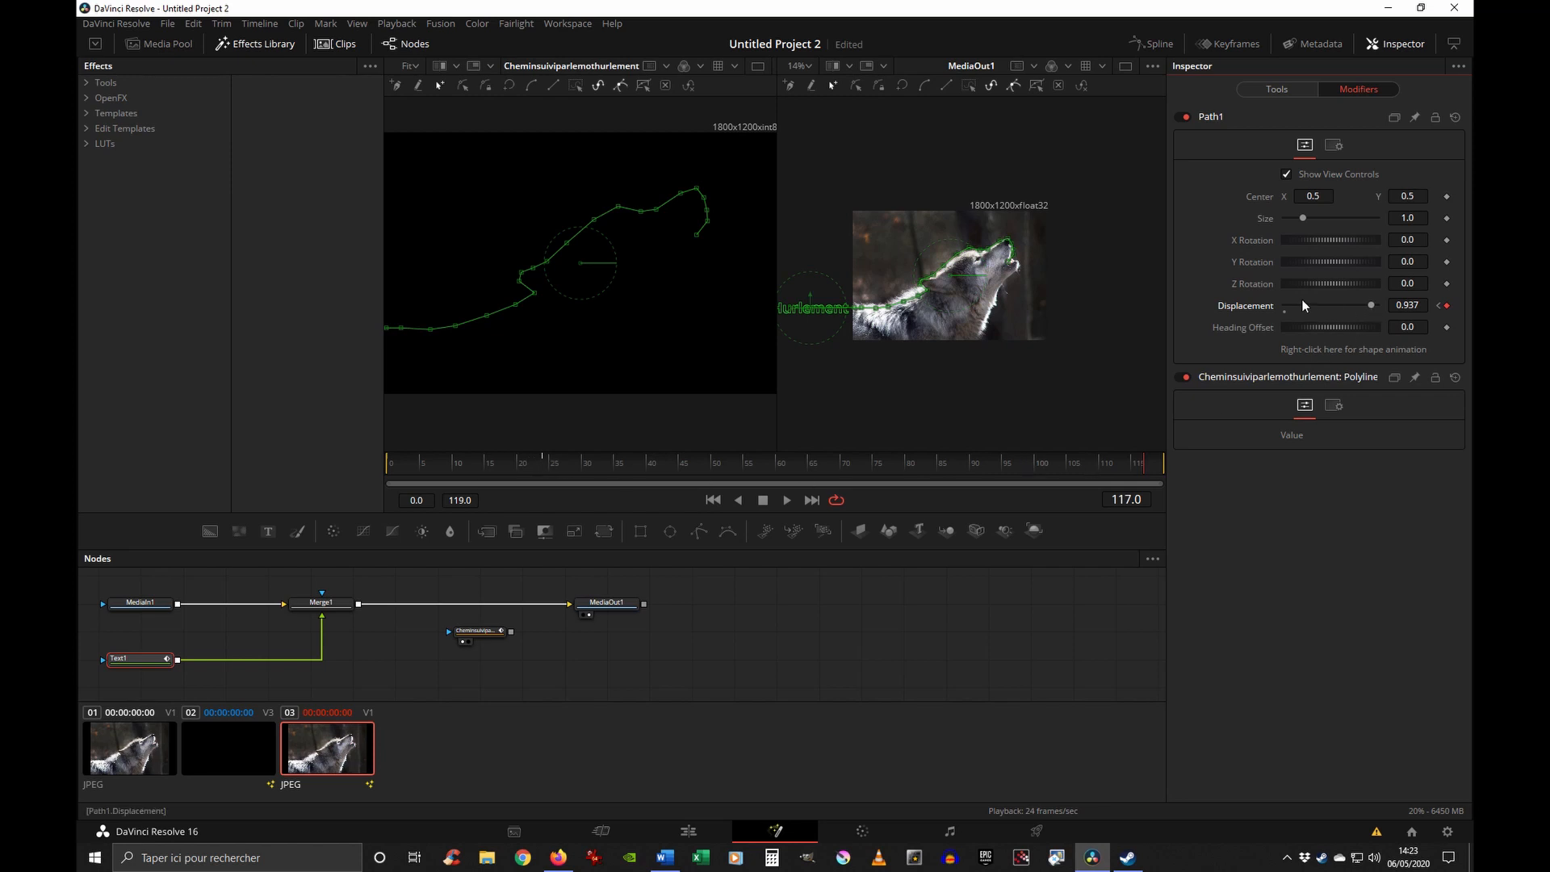
drag(1143, 468, 384, 469)
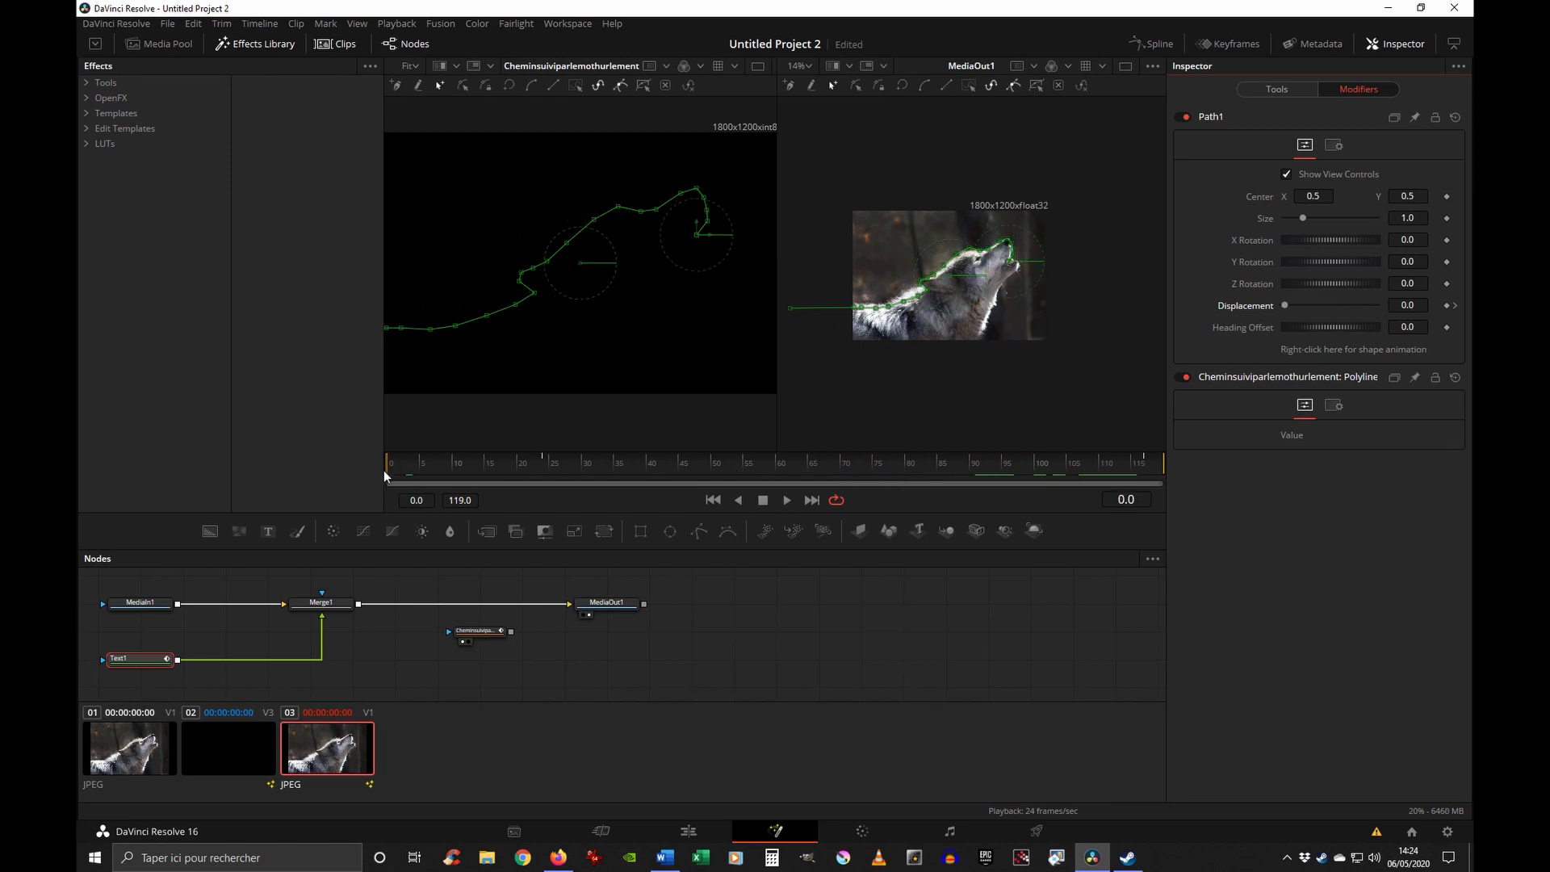
click(786, 501)
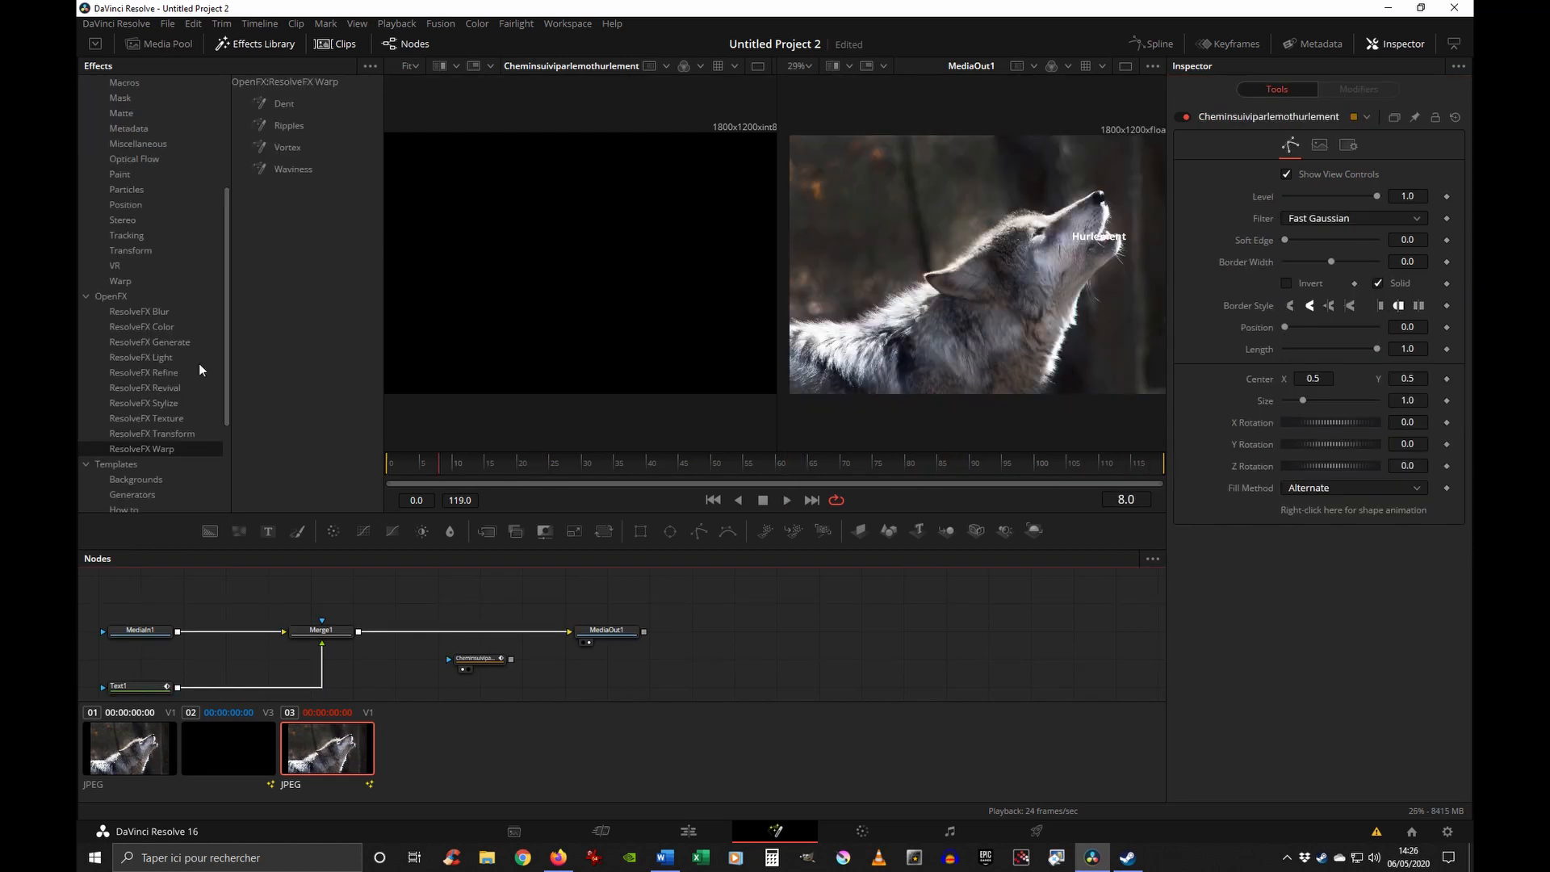
- Add a Blur node and insert it between MediaIn1 and Merge1
scroll(199, 363, up, 3)
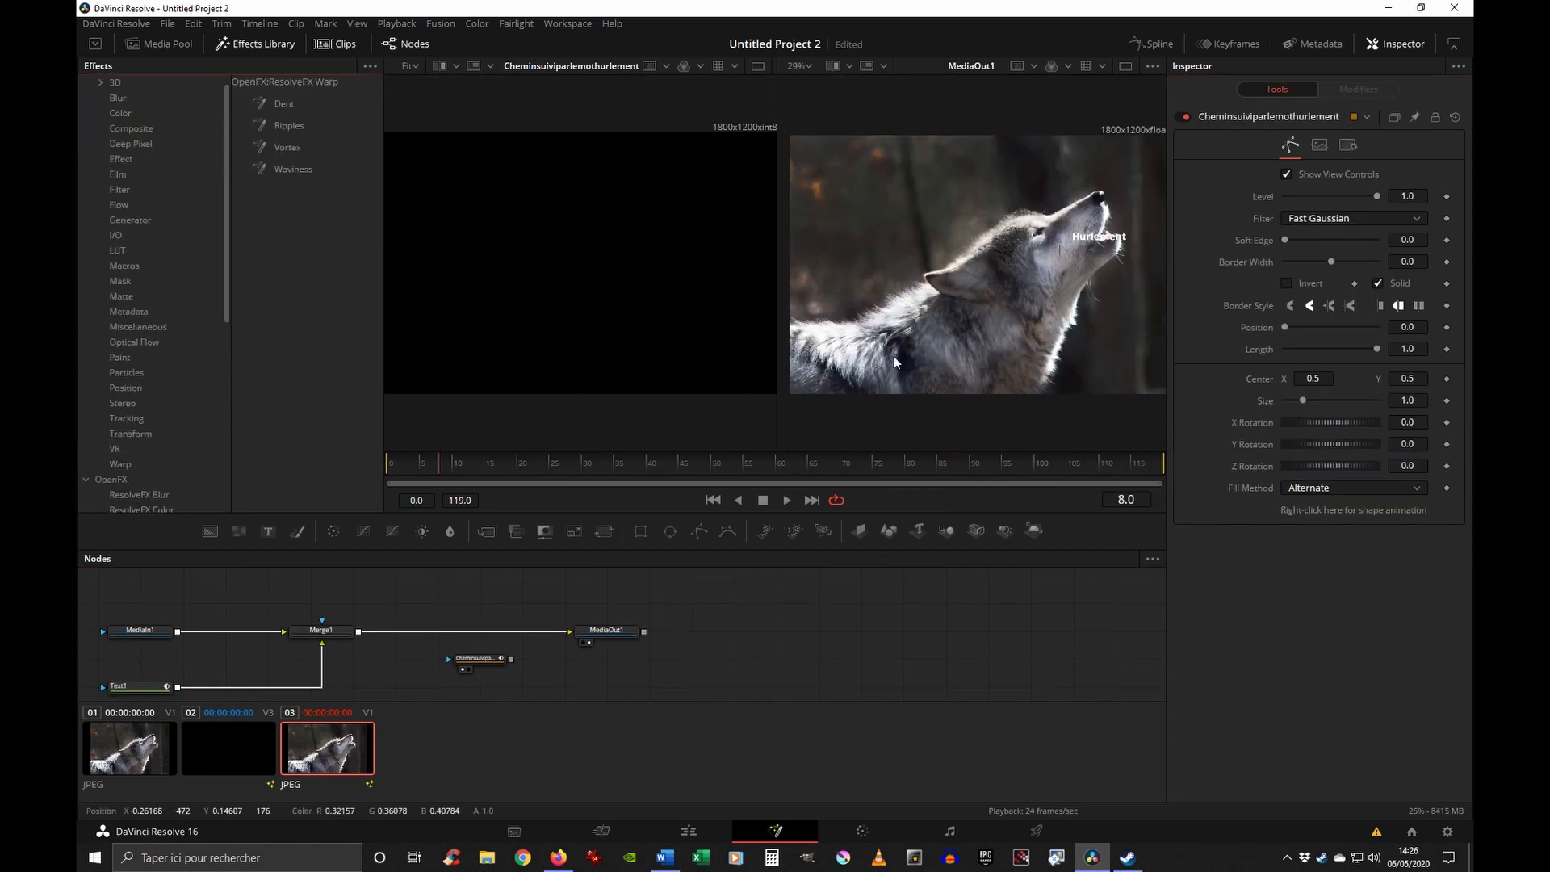
click(119, 82)
click(114, 100)
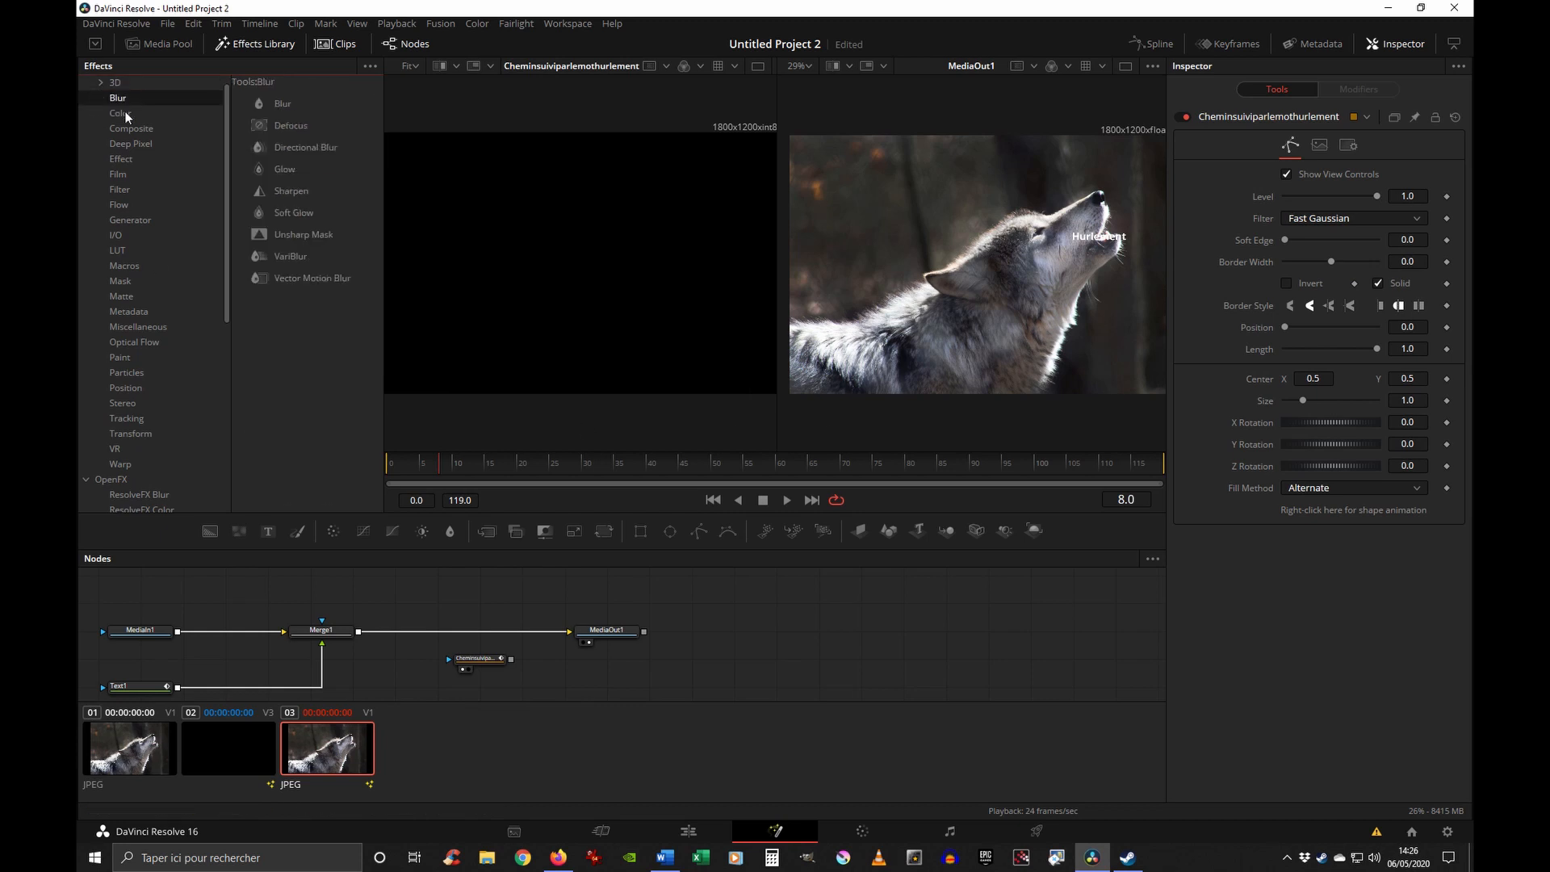
drag(284, 102, 244, 599)
mouse_move(351, 632)
mouse_down()
mouse_move(213, 641)
mouse_move(219, 605)
mouse_move(351, 642)
mouse_move(397, 628)
mouse_move(353, 625)
mouse_up()
drag(152, 624, 545, 317)
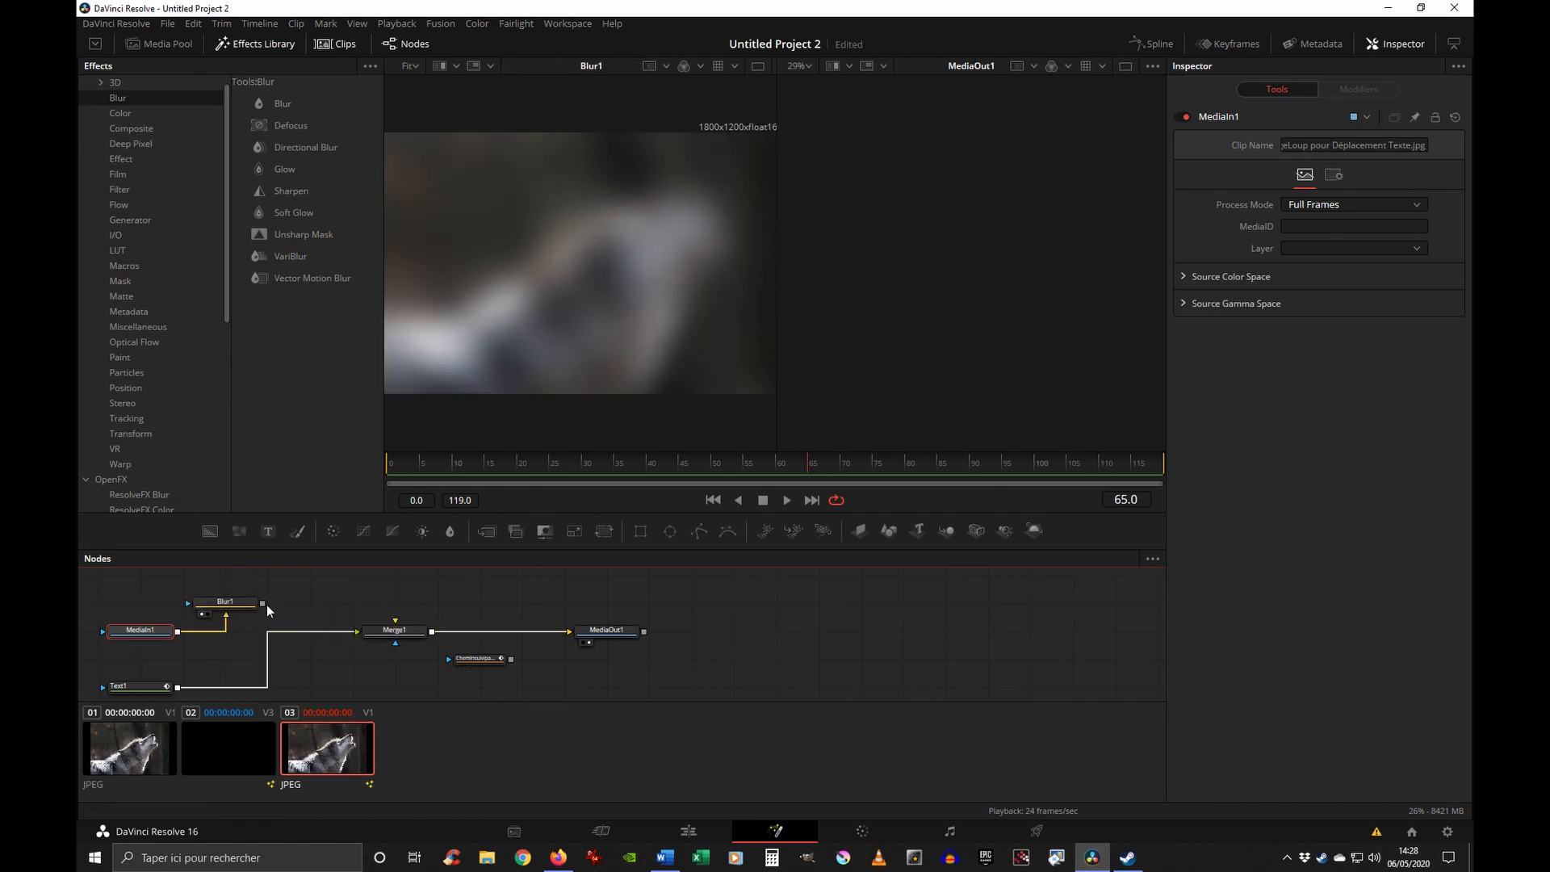
drag(263, 603, 289, 631)
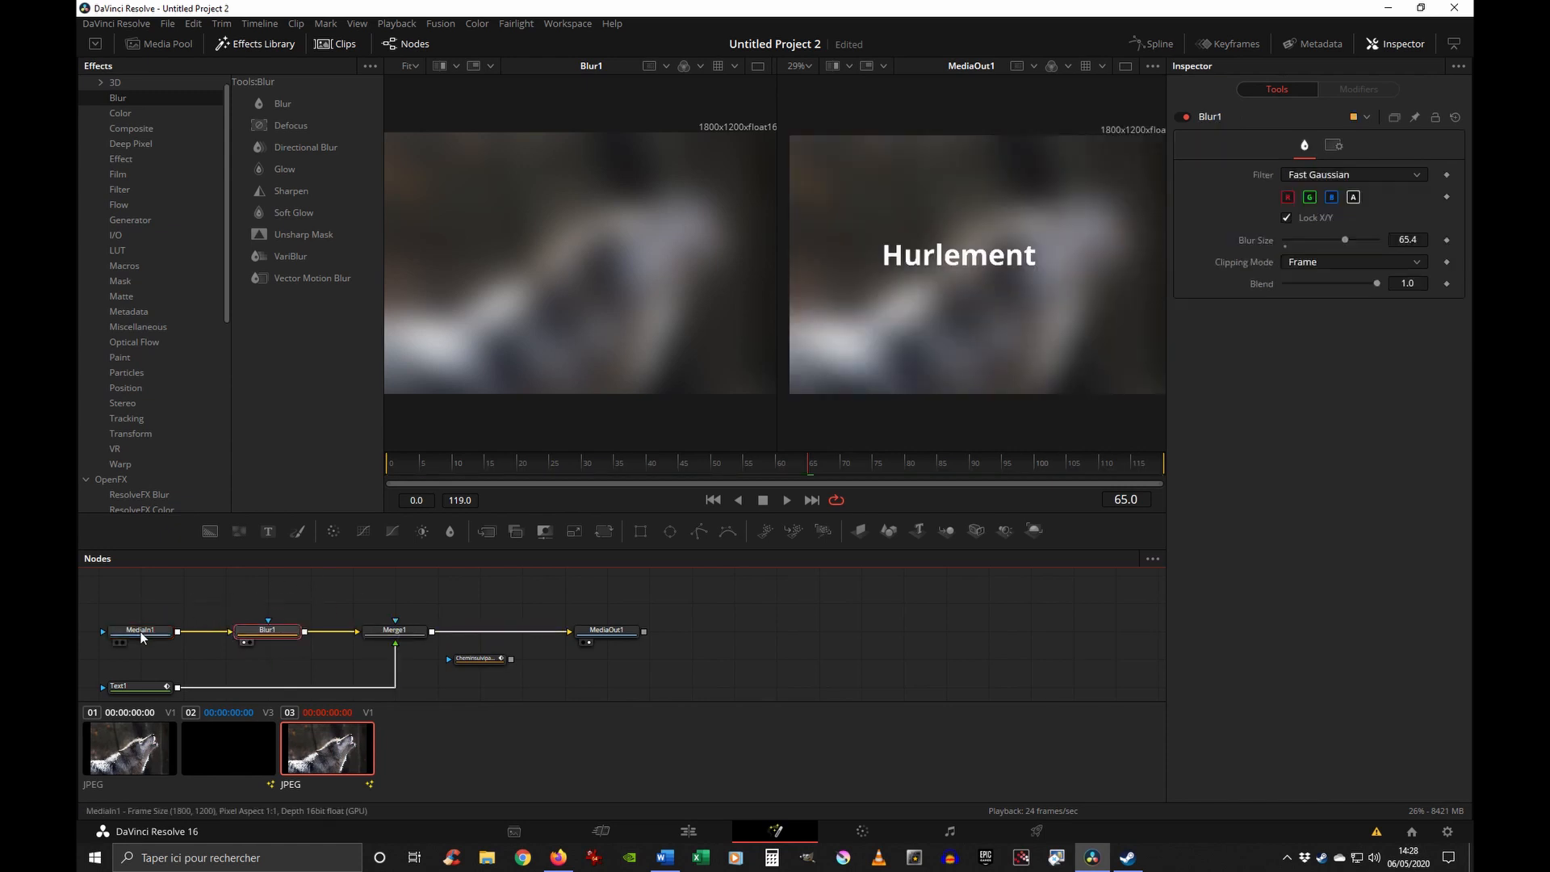
- Compare the unblurred MediaIn1 image in one viewer with the Blur1 and MediaOut1 outputs in the other
drag(142, 631, 627, 247)
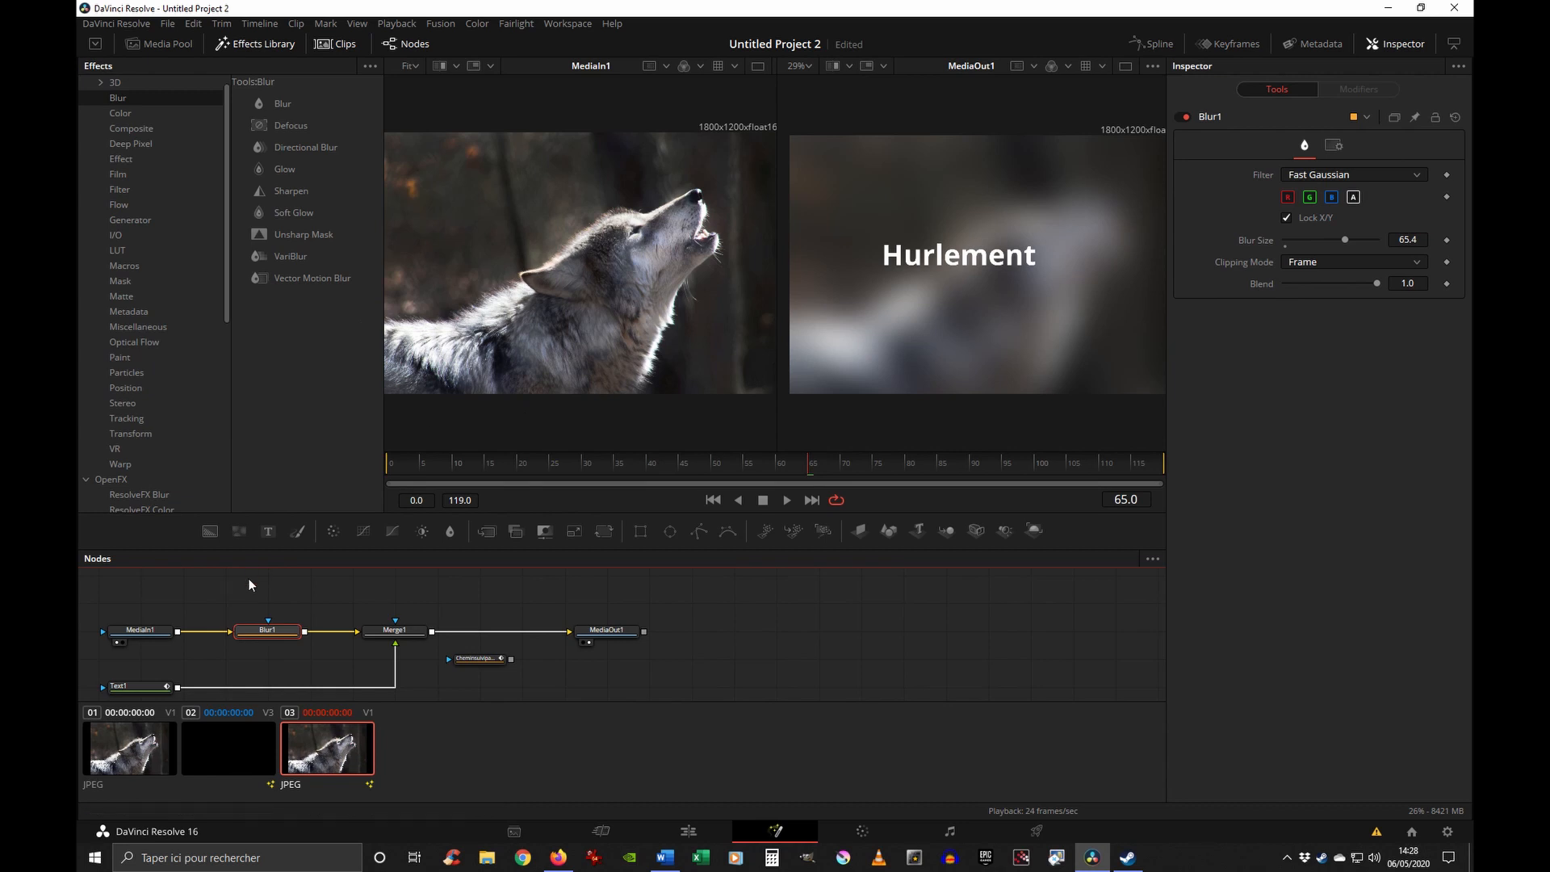
drag(270, 629, 985, 292)
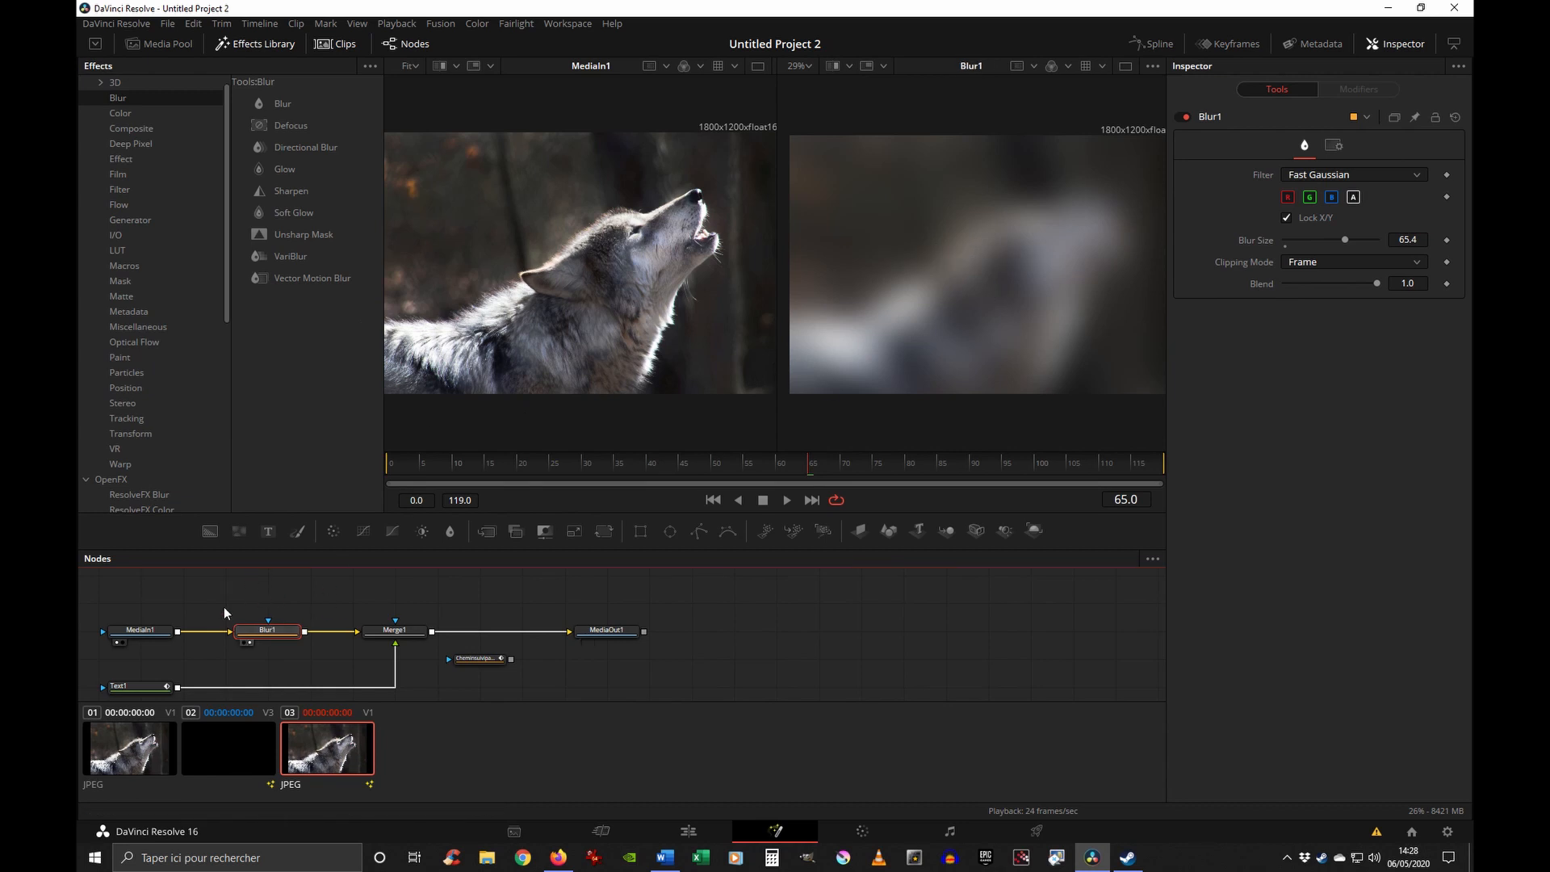
click(145, 630)
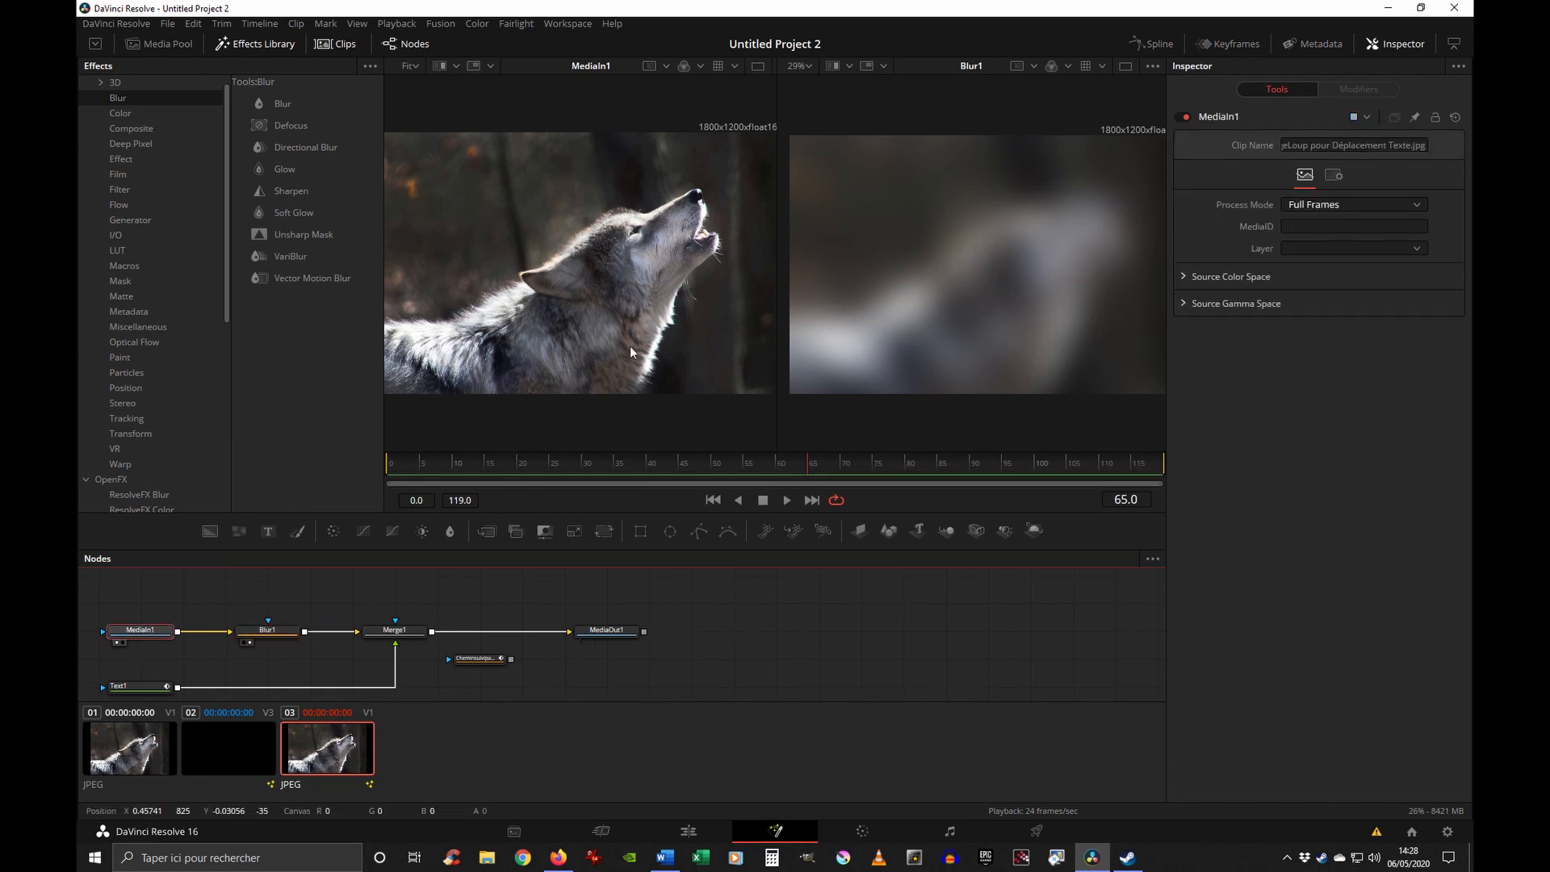
click(247, 633)
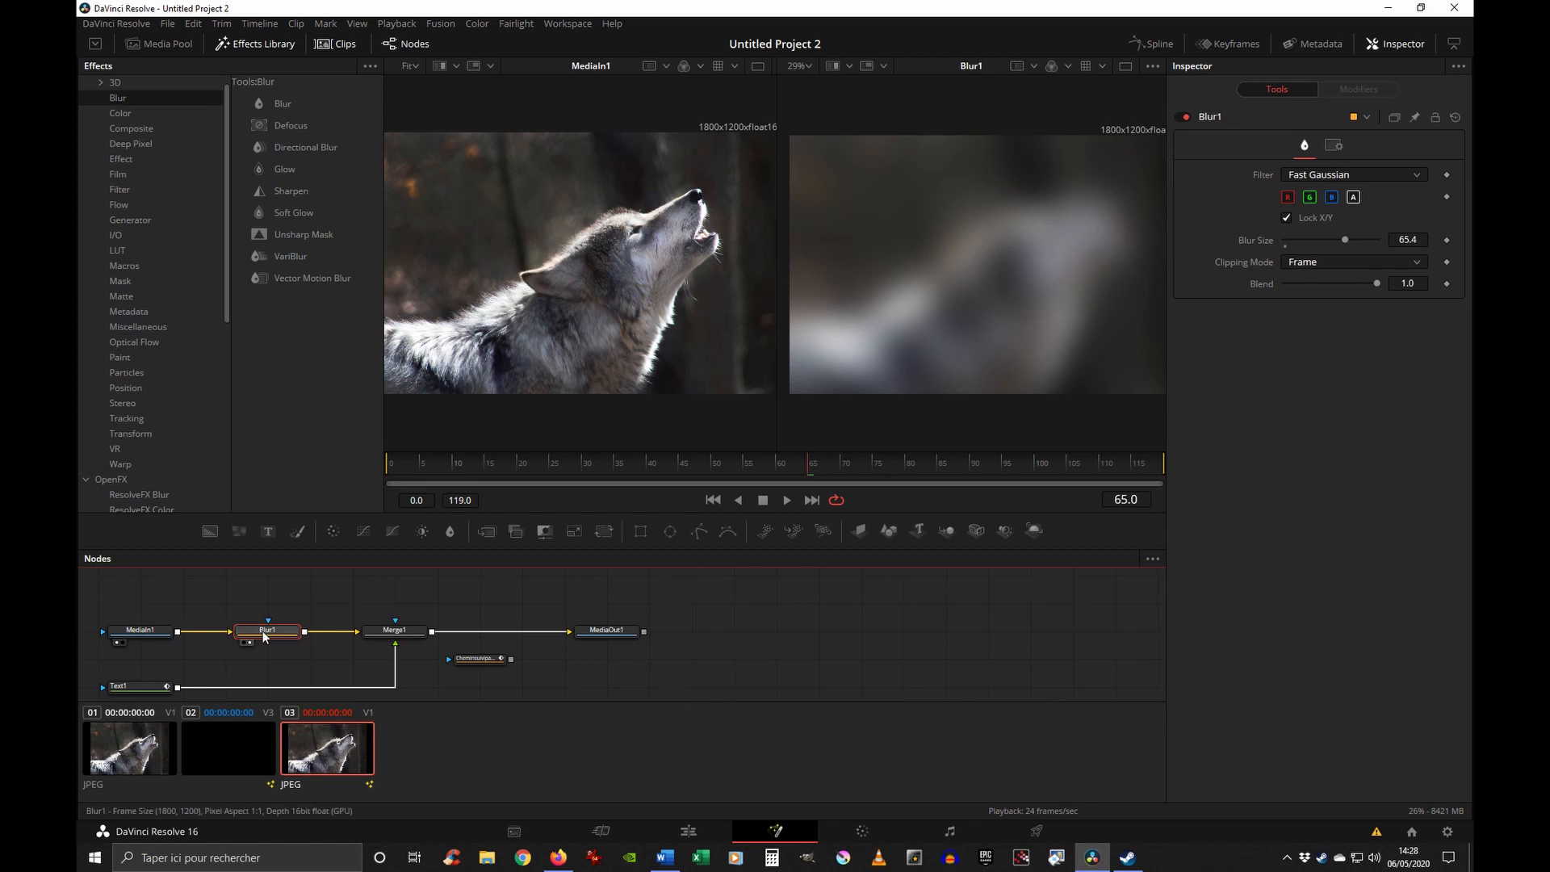
mouse_move(268, 636)
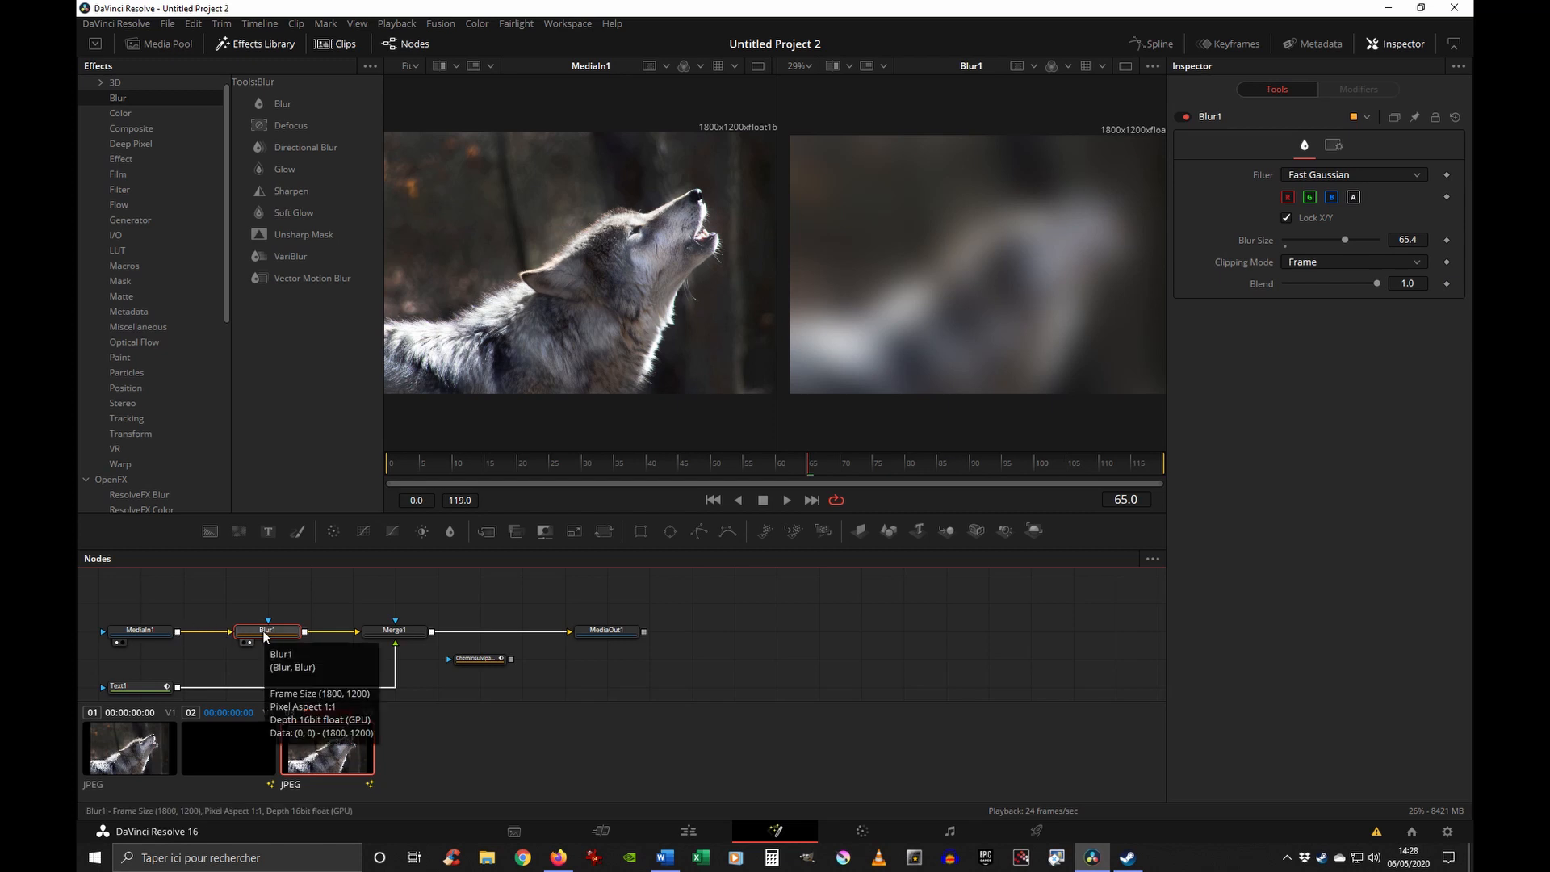
click(401, 635)
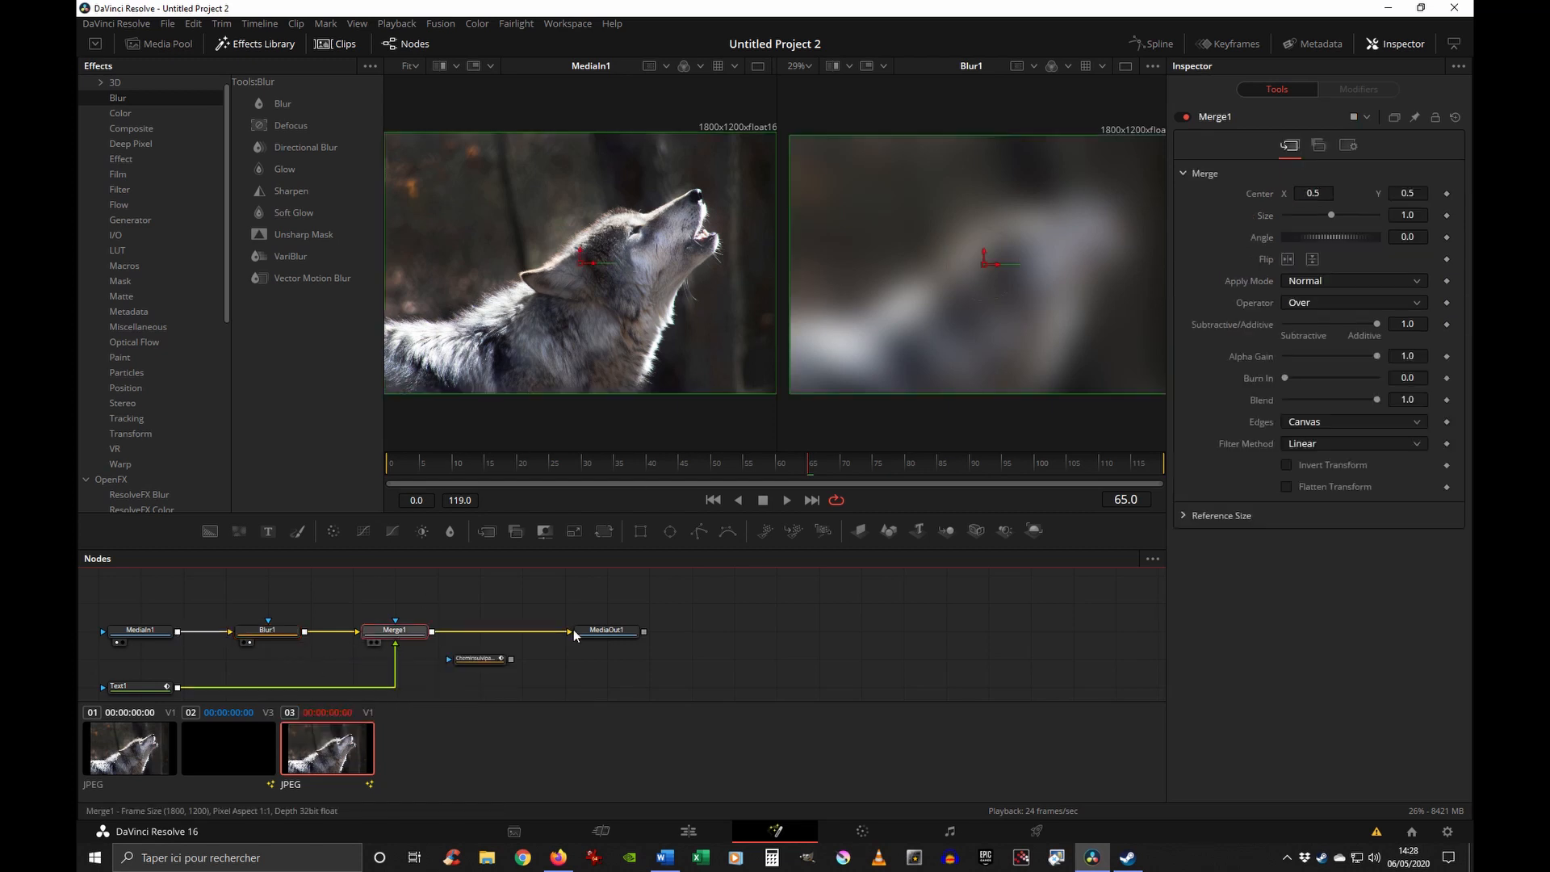
drag(606, 631, 955, 312)
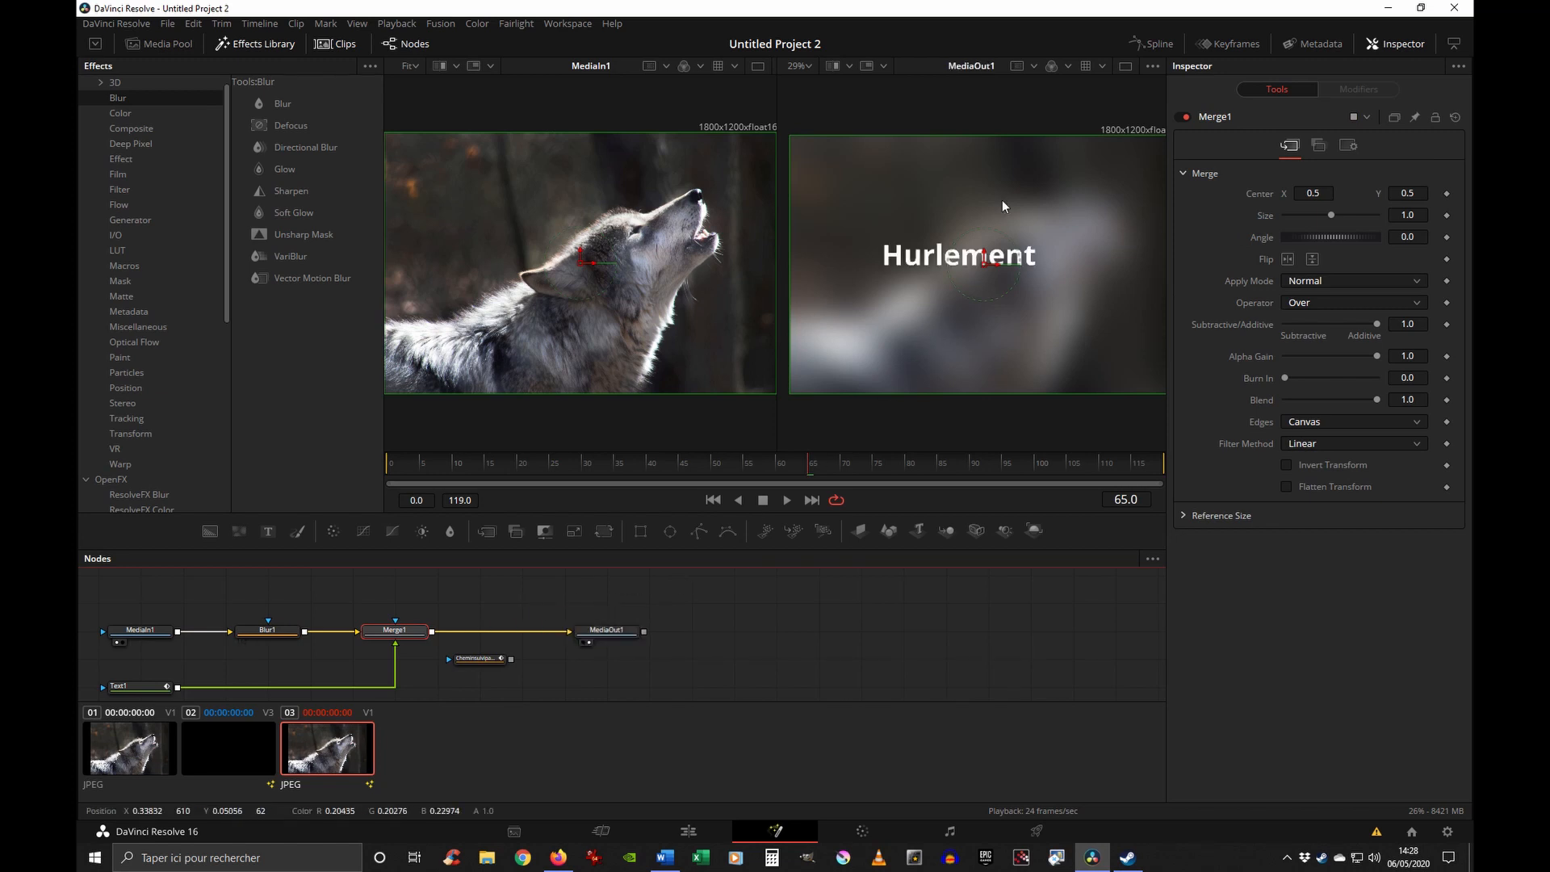
- Set Blur1's Blur Size to 0.0 and keyframe it on frame 0
click(270, 631)
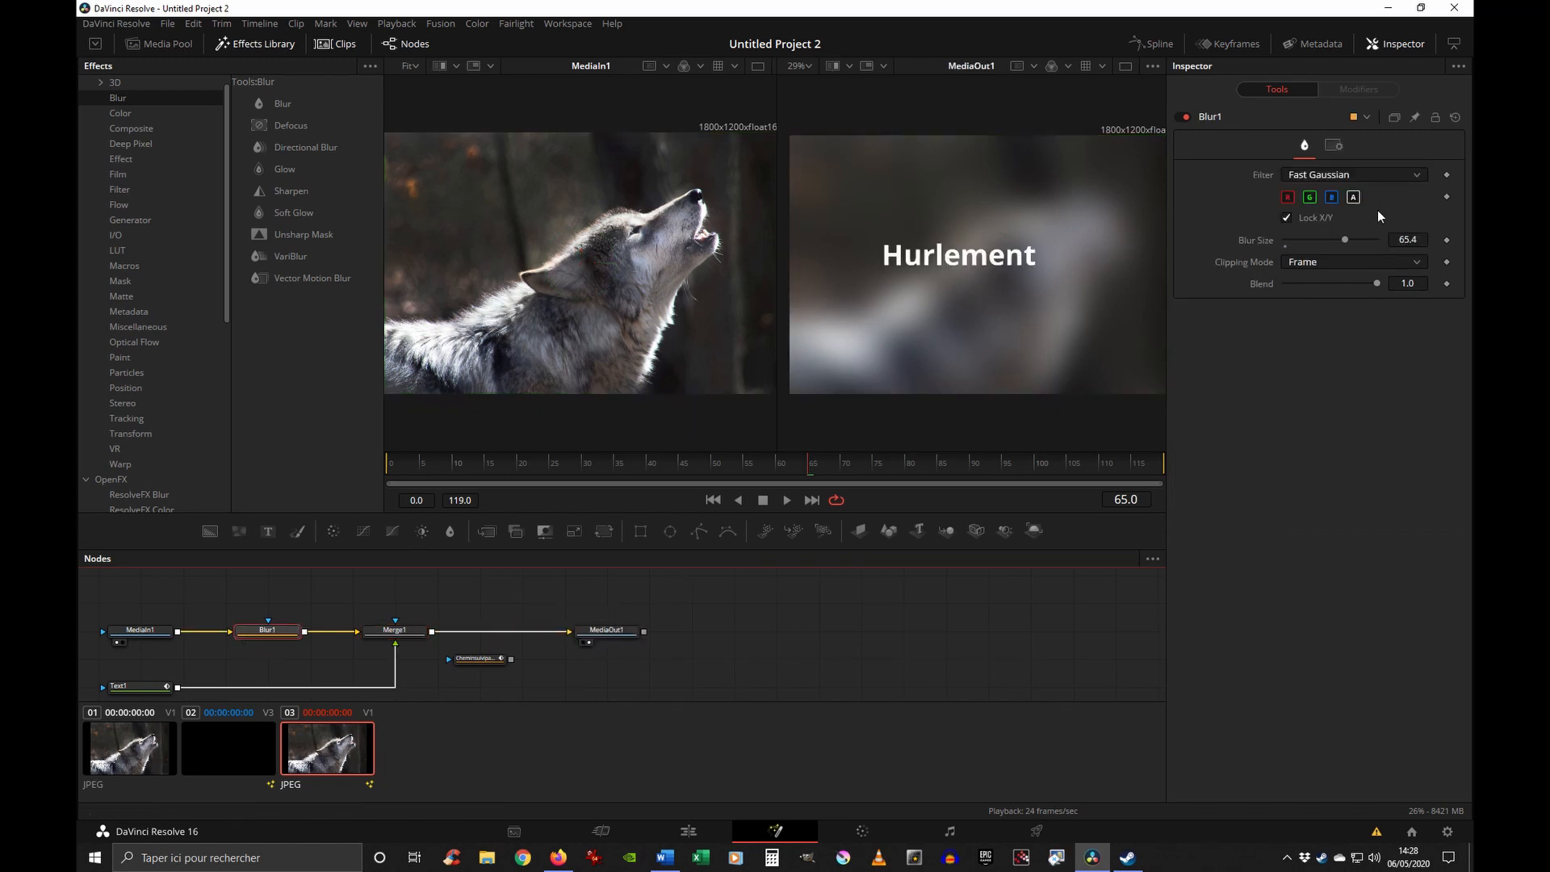
drag(1341, 239, 1284, 241)
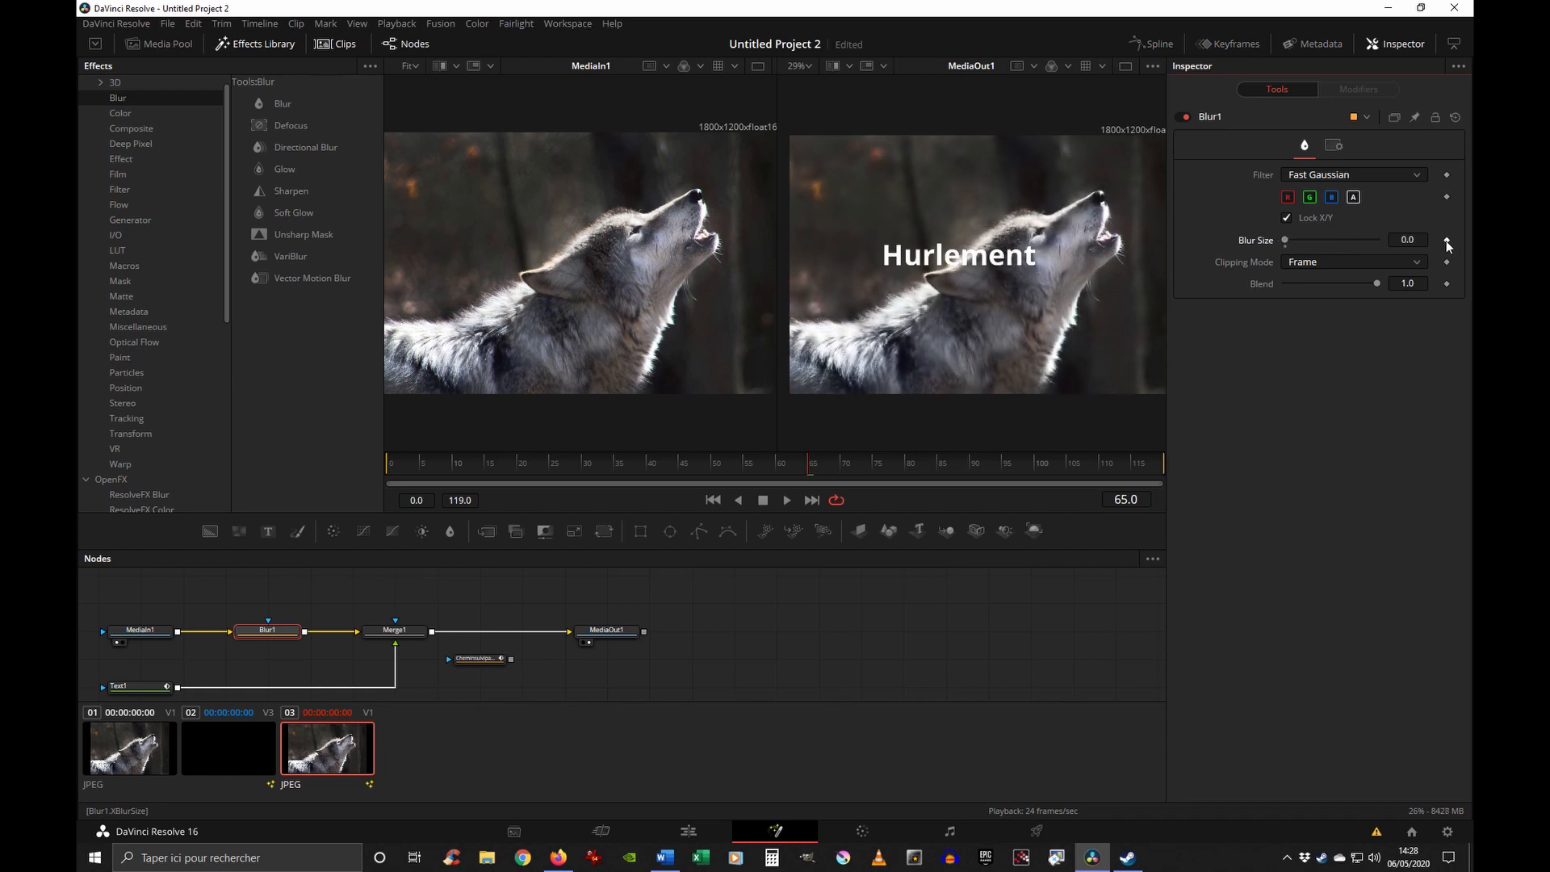
drag(461, 459, 389, 464)
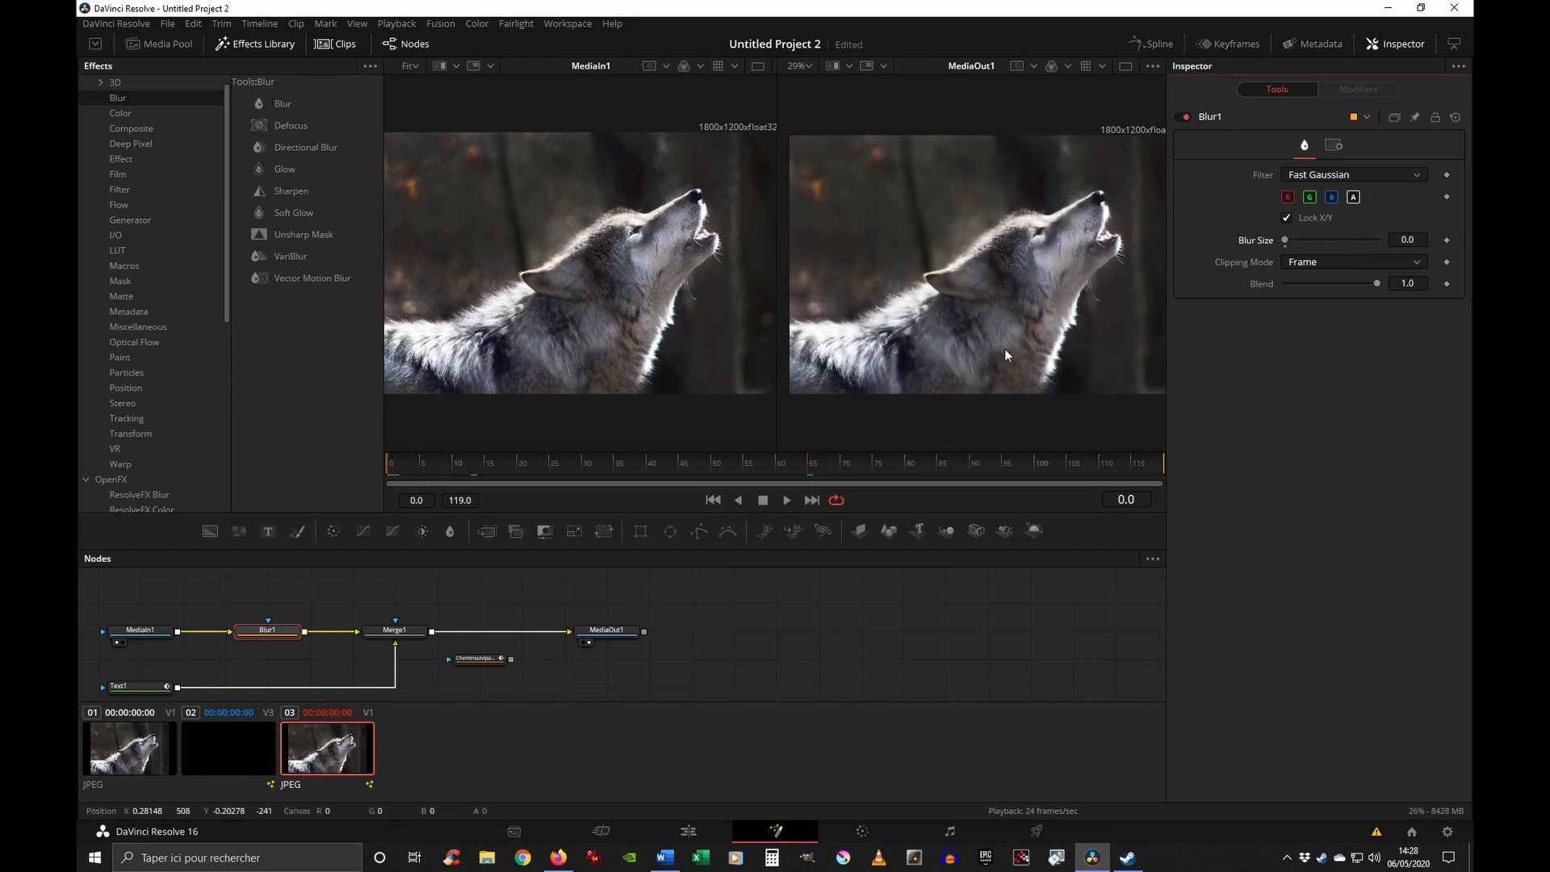
click(1446, 240)
- Keyframe Blur1's Blur Size at 100.0 on frame 119, and preview the animation from the start
click(1157, 463)
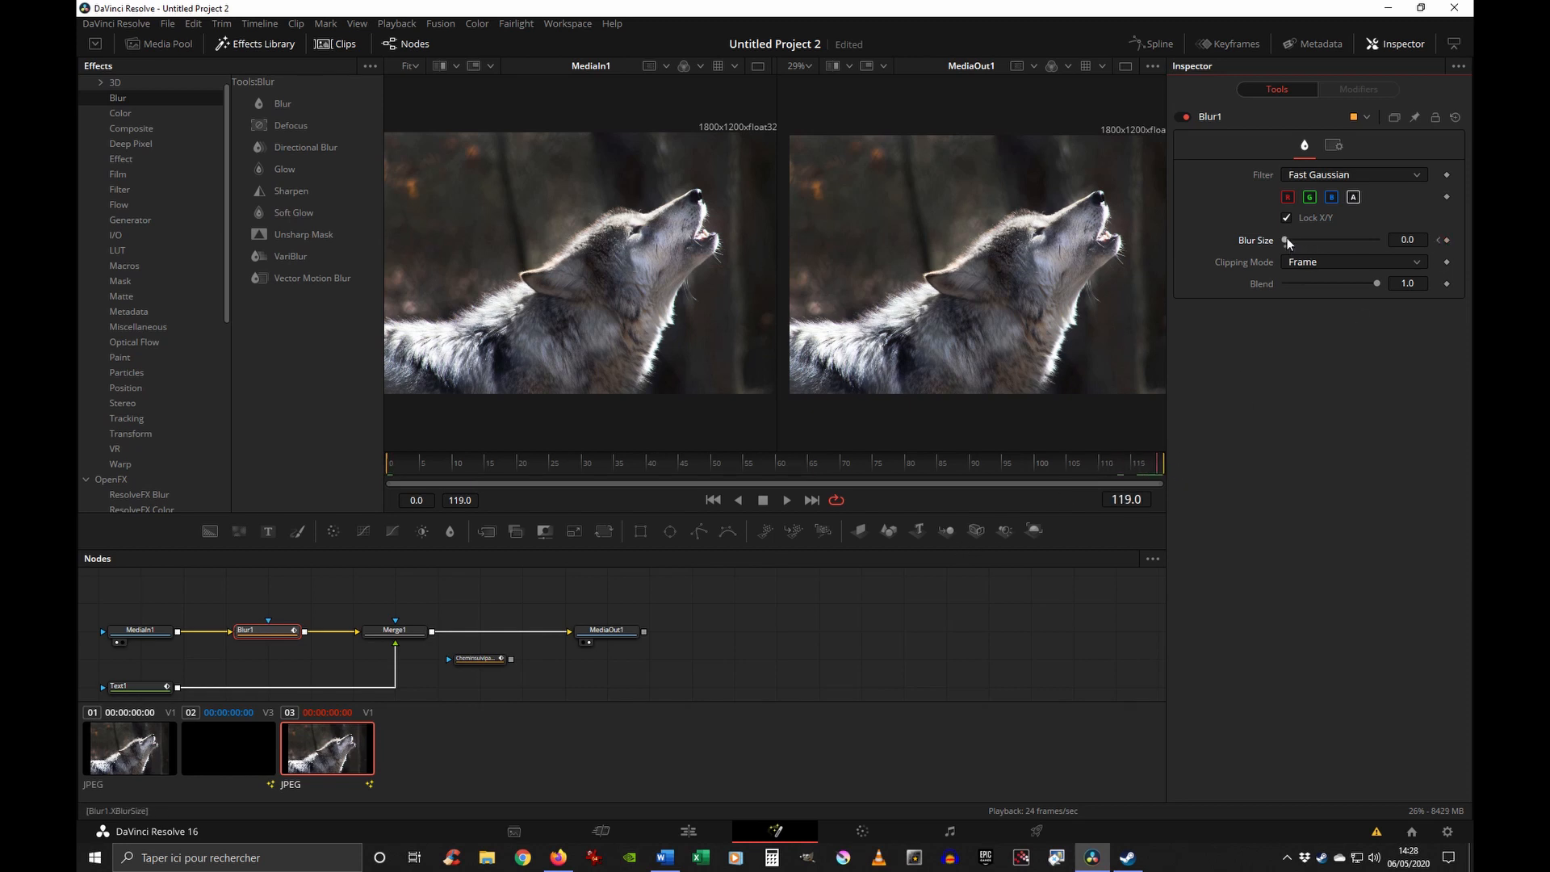
drag(1286, 239, 1382, 234)
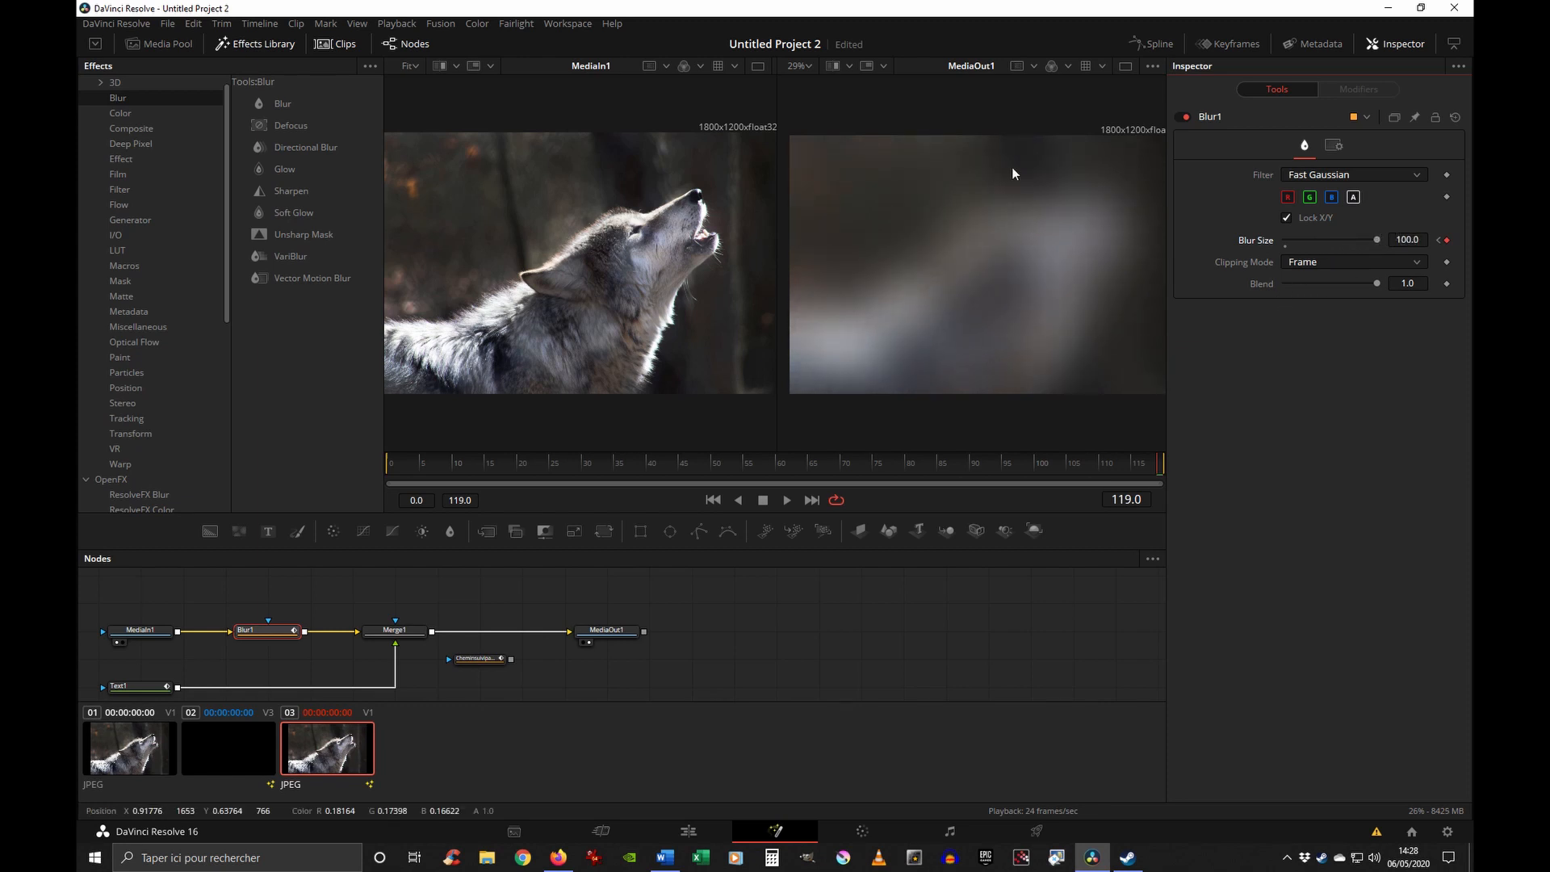
drag(443, 472, 370, 474)
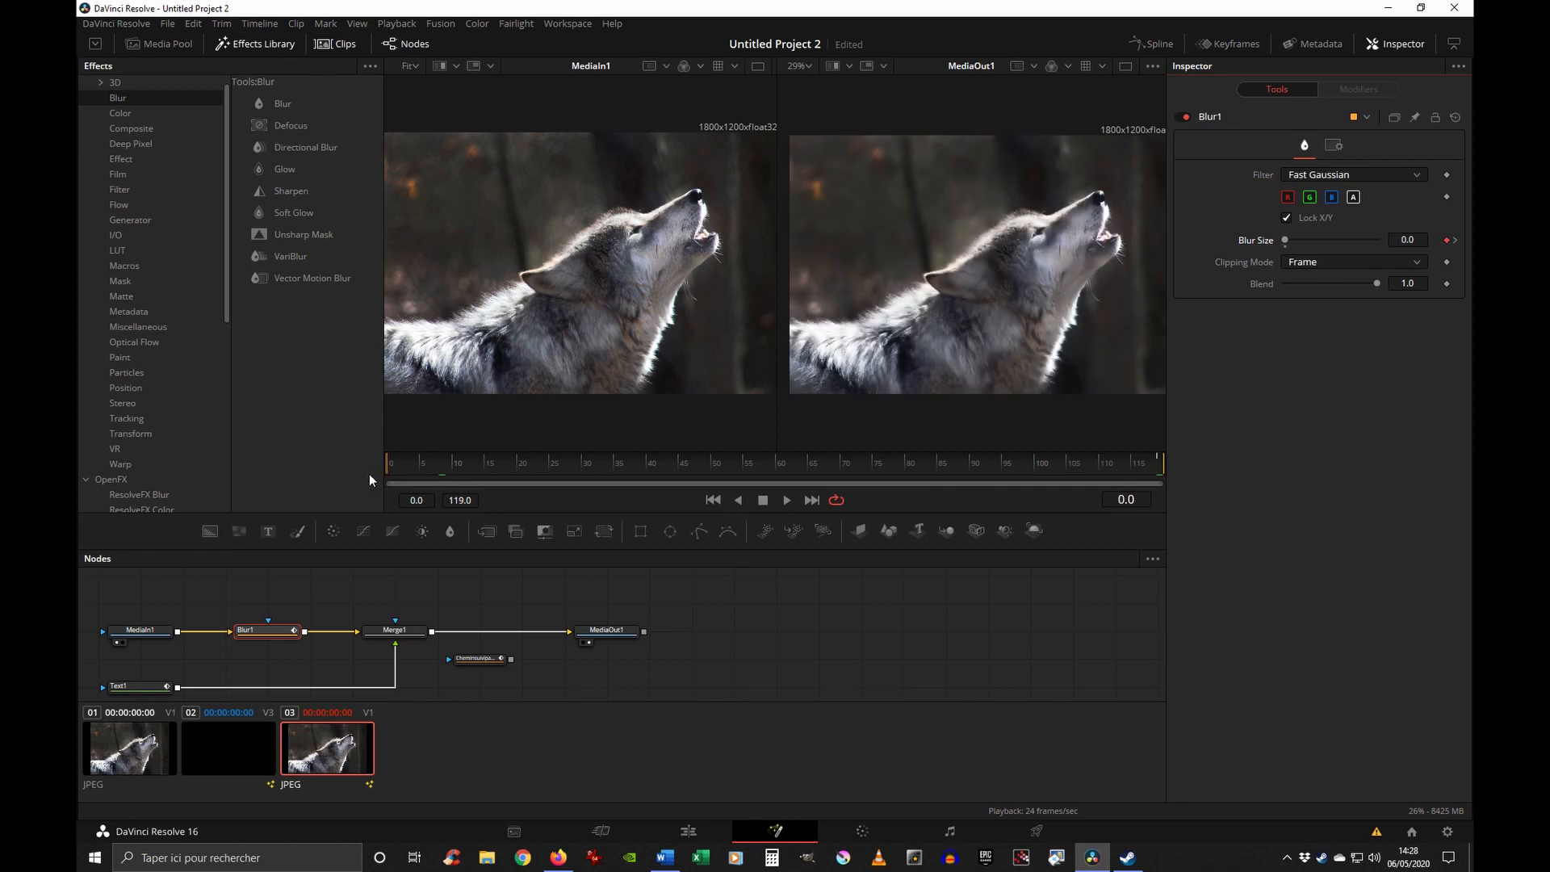
click(786, 500)
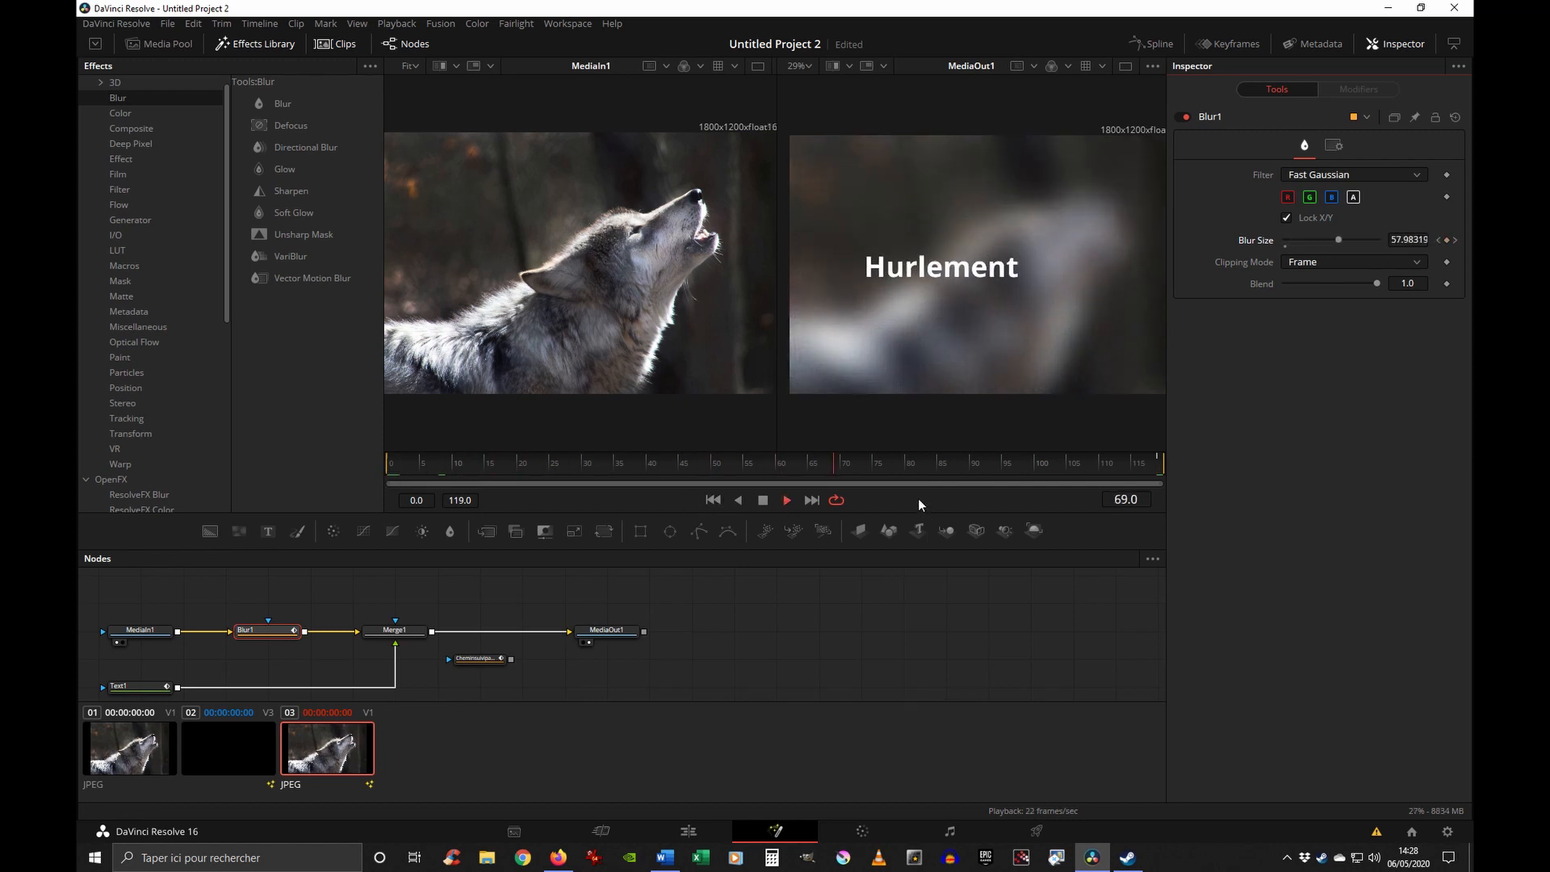
click(762, 501)
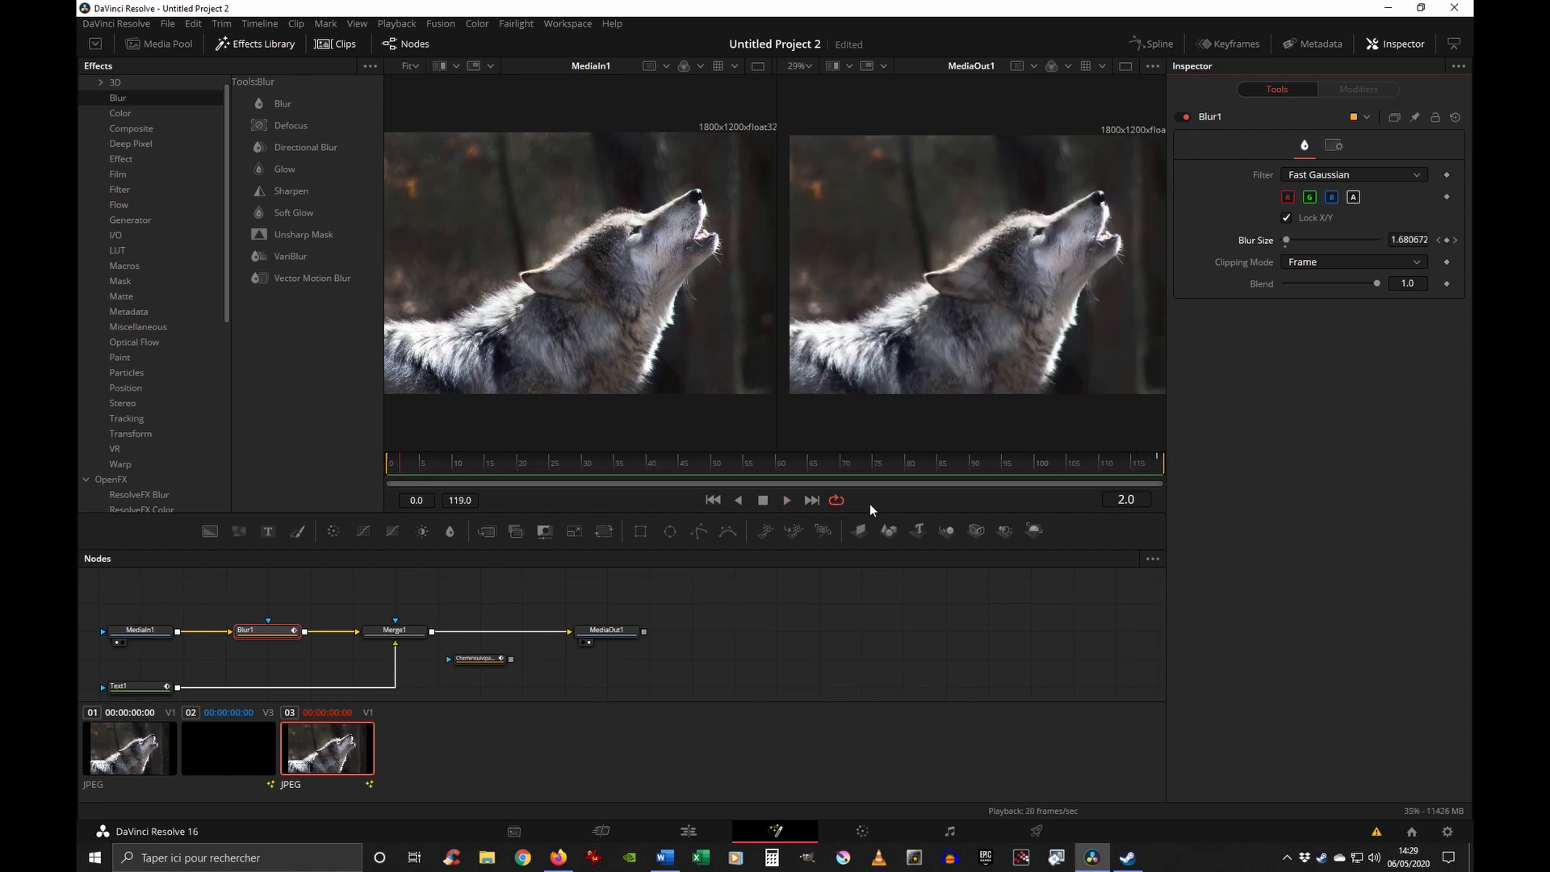